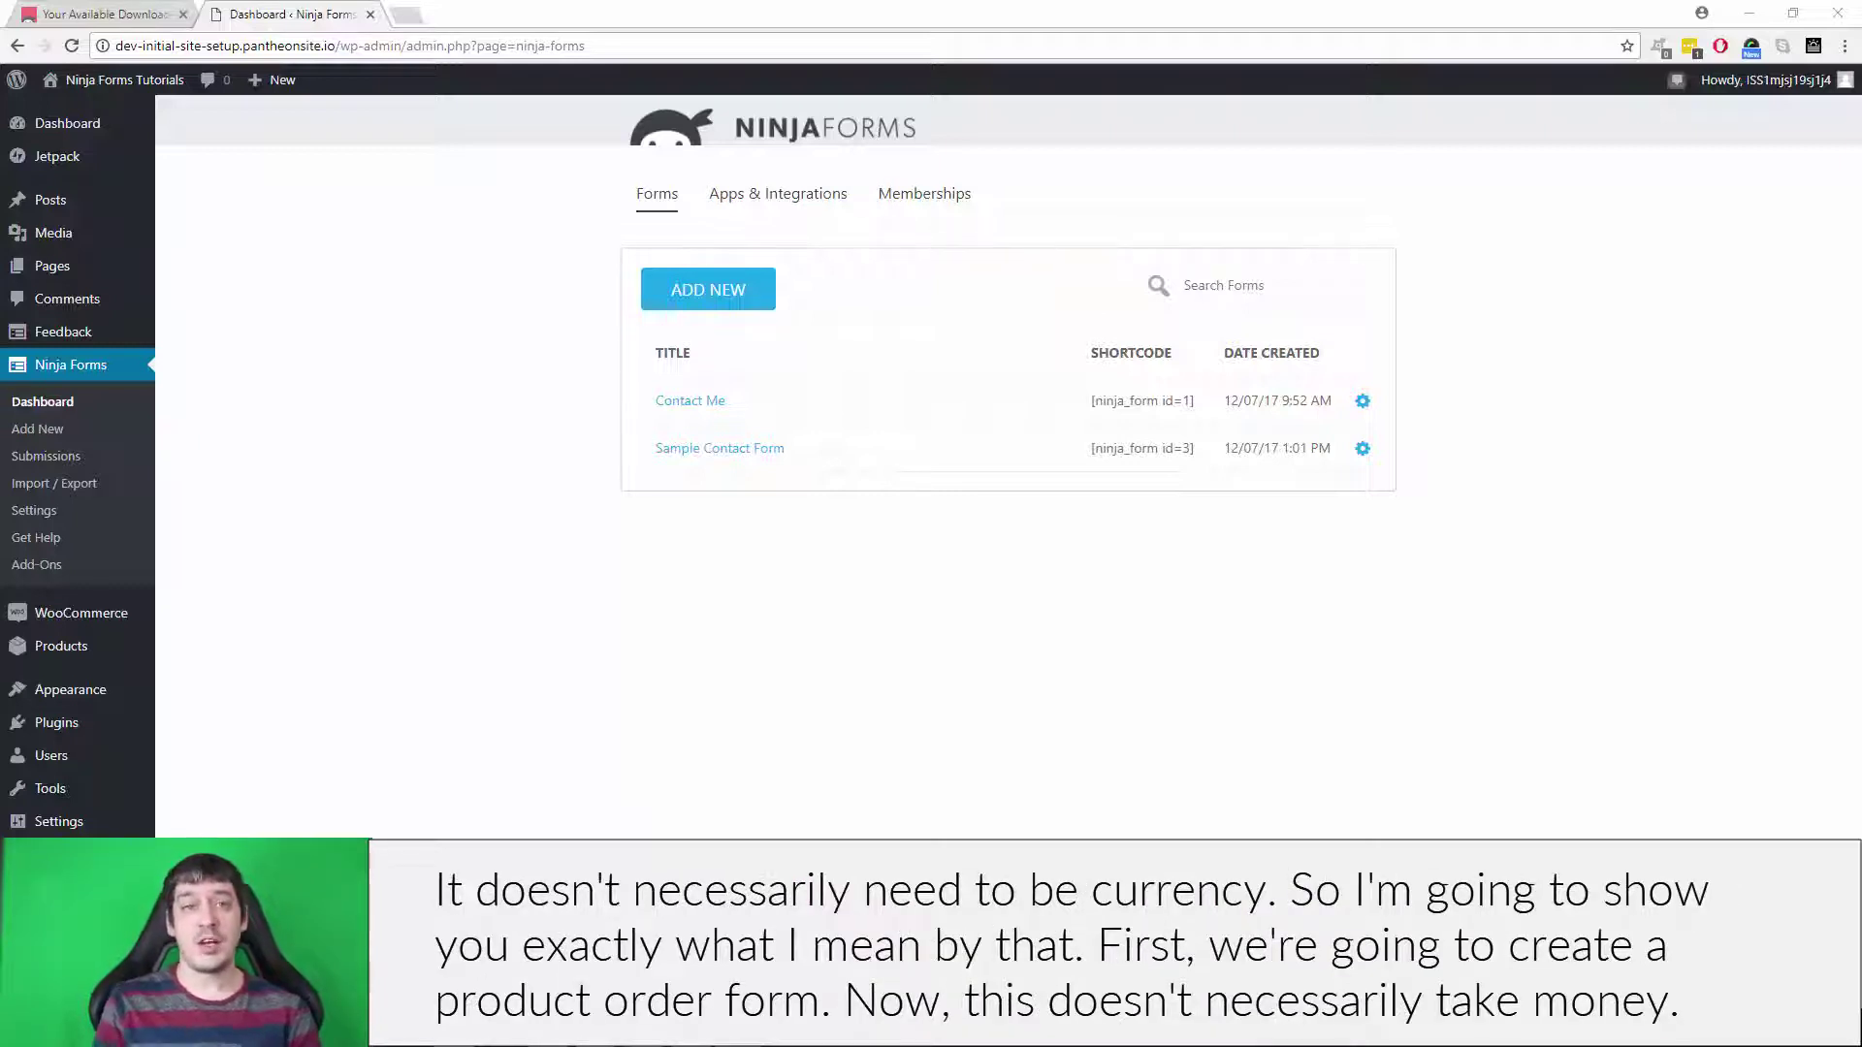
Add a new form from the Ninja Forms dashboard to see the starting templates
click(699, 289)
Choose the Blank Form template and scroll the field list to Product, Quantity, Shipping and Total
click(803, 386)
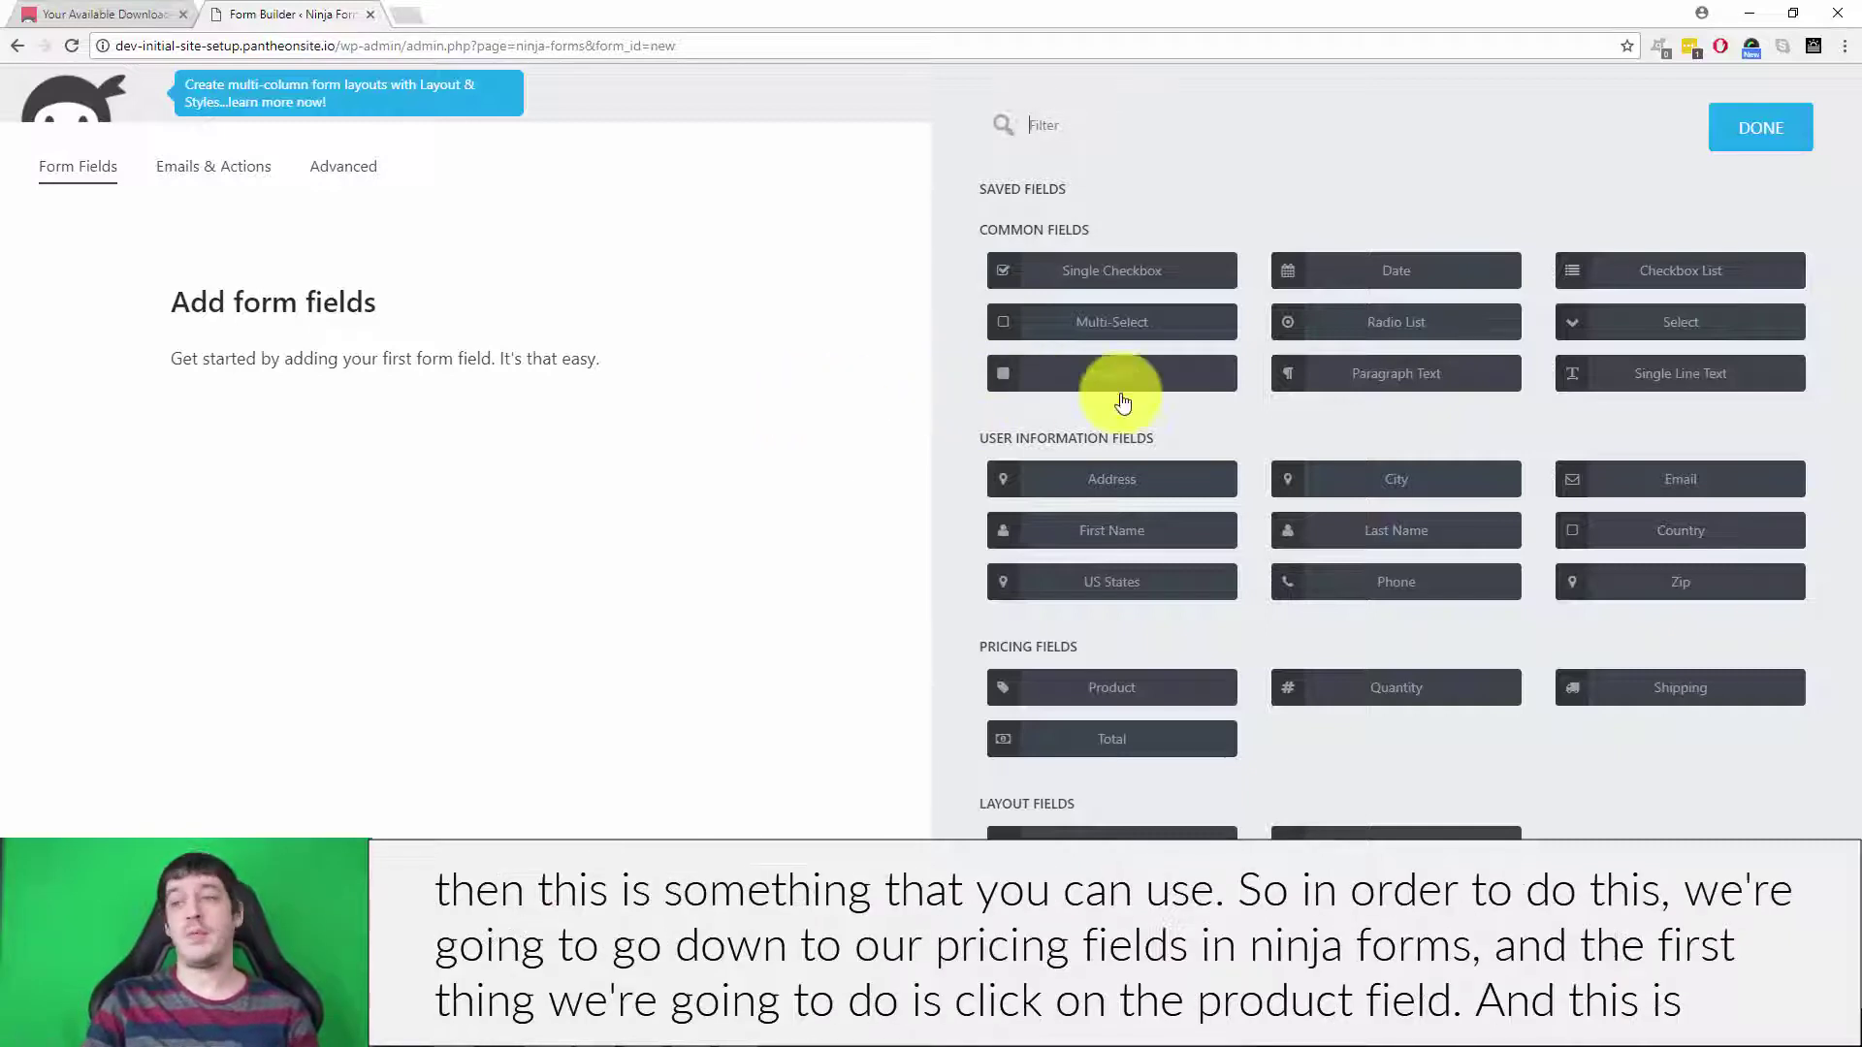
scroll(1475, 369, down, 1)
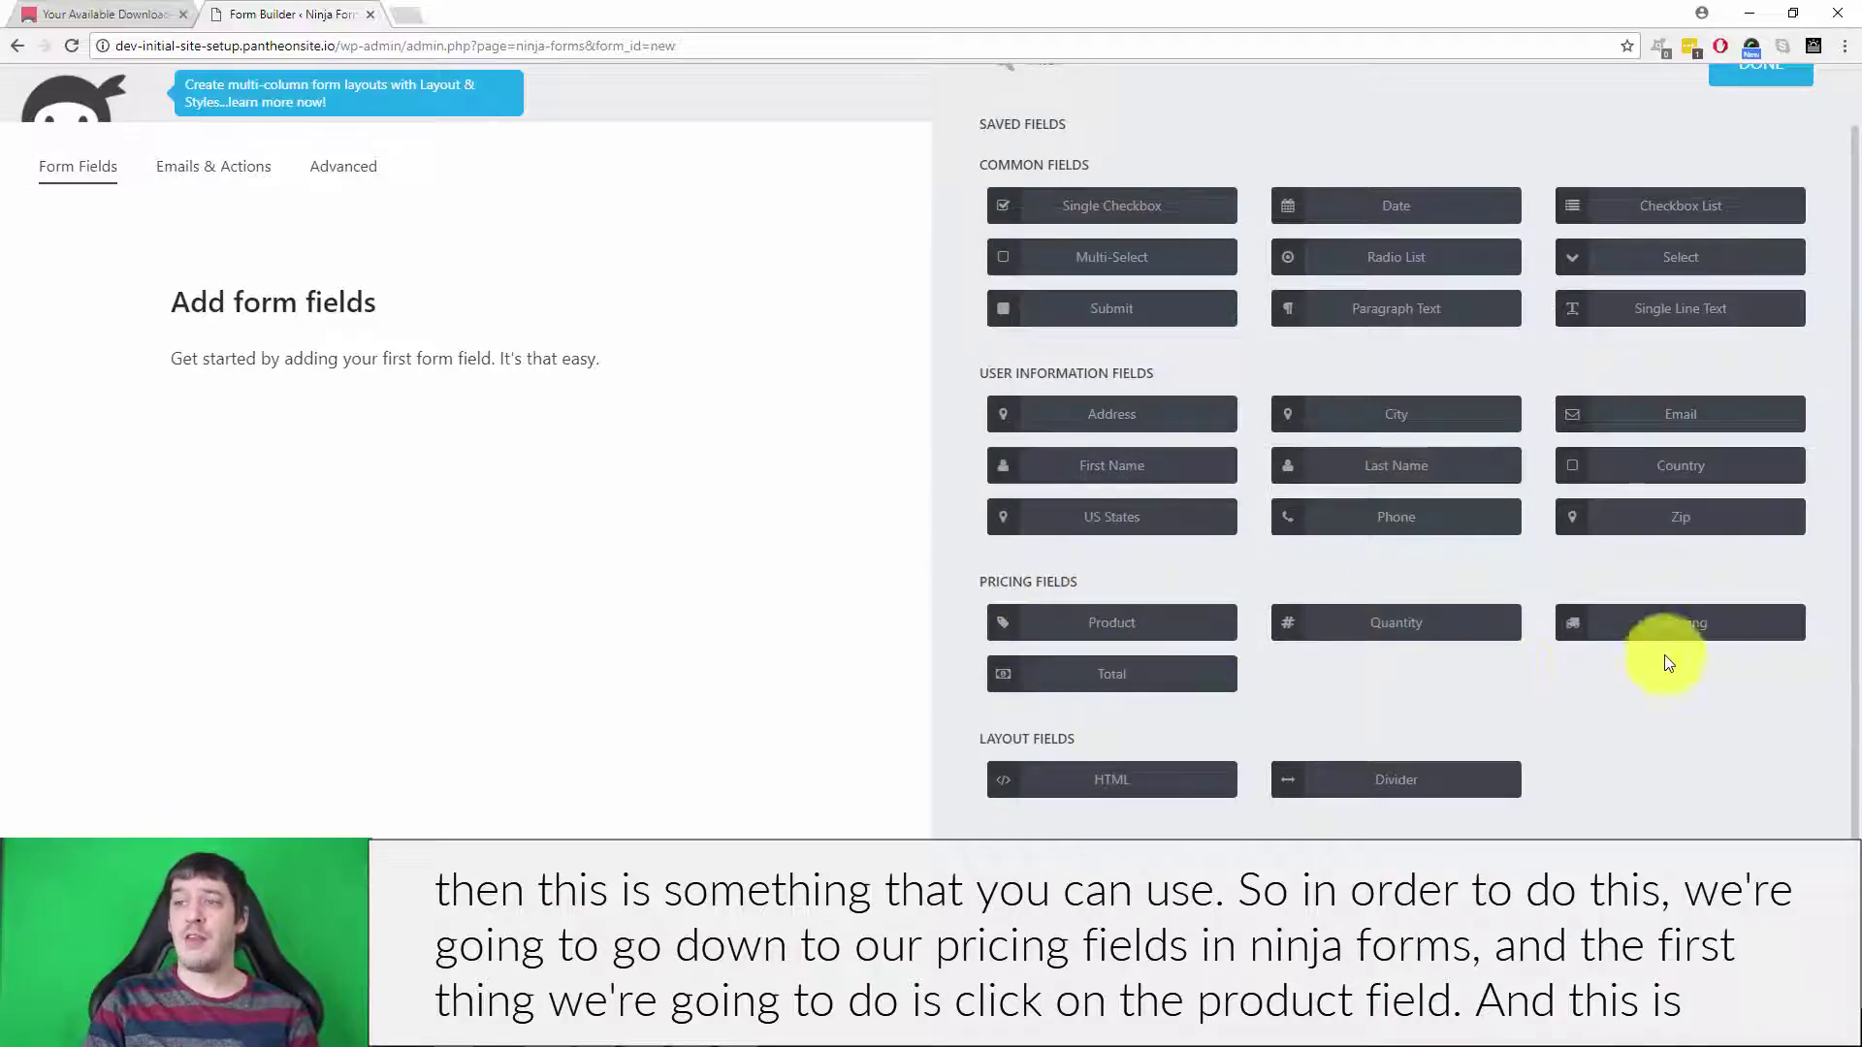
Add a Product field labelled Widget priced at 10.00, keeping inline quantity enabled
click(1110, 623)
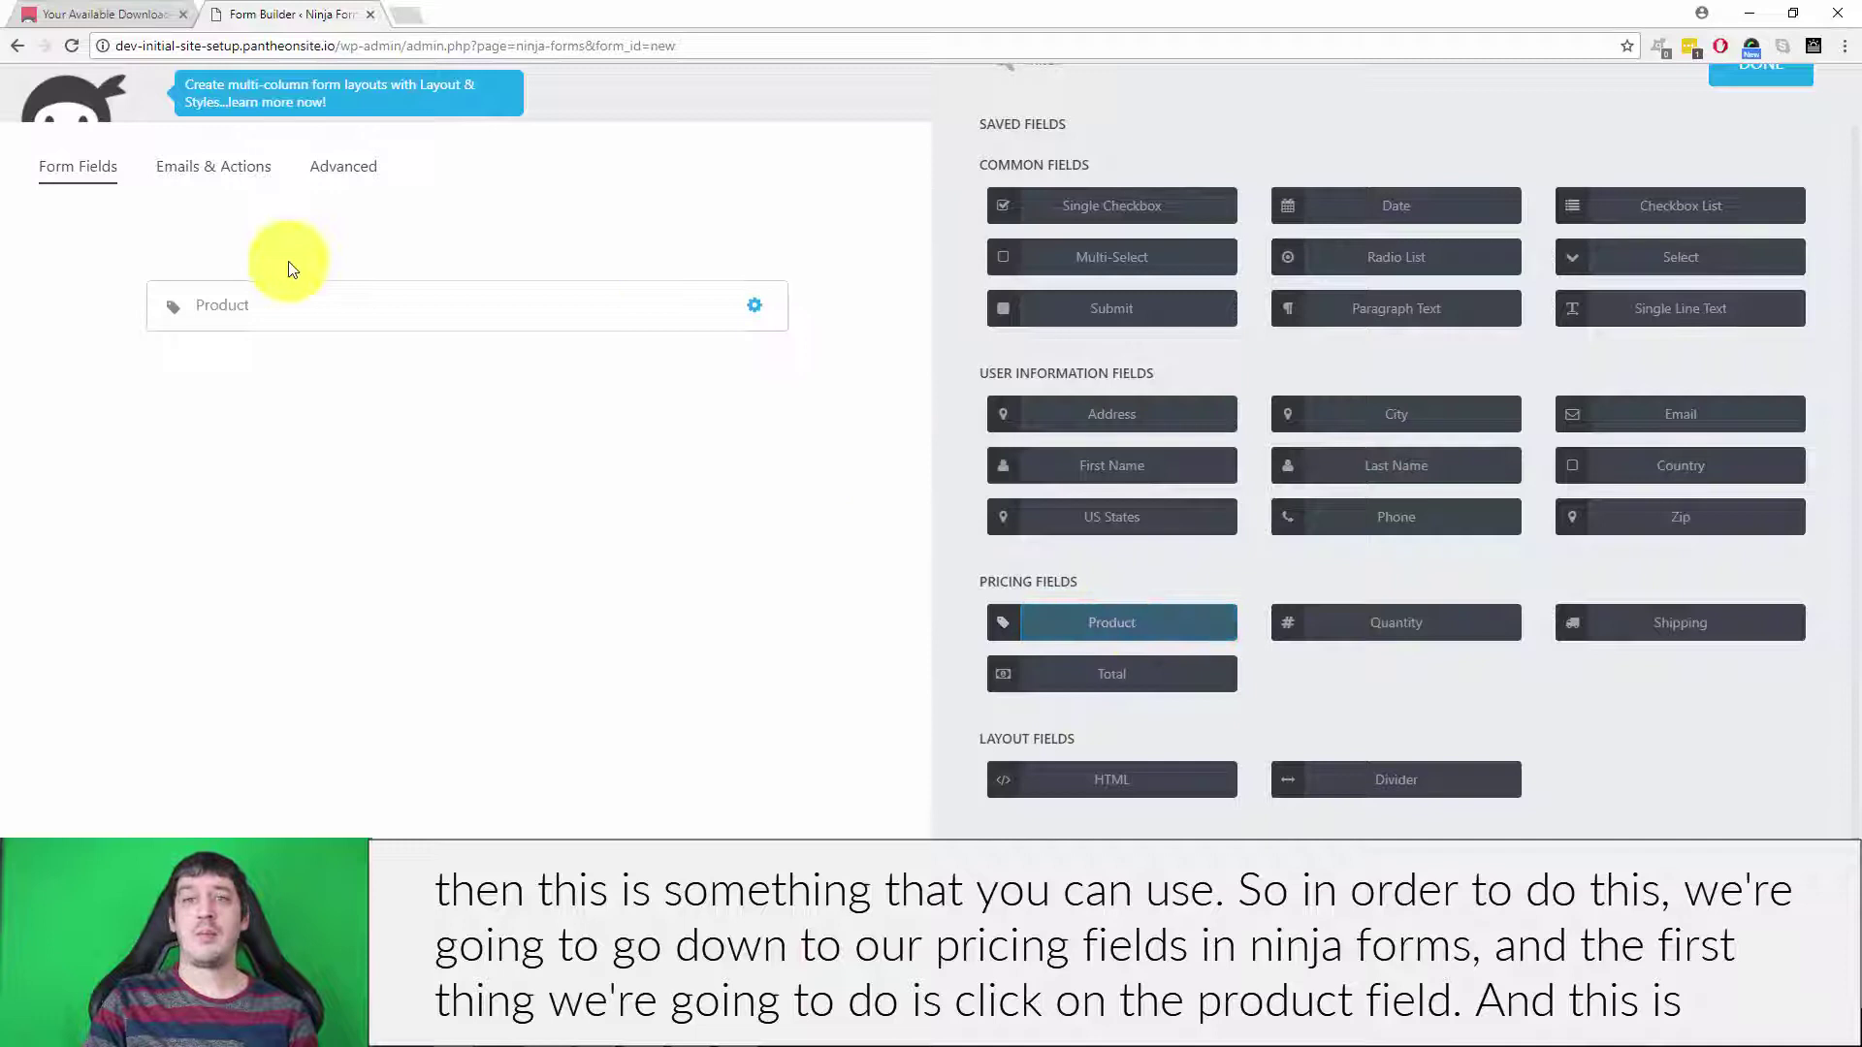
click(314, 302)
double_click(1088, 260)
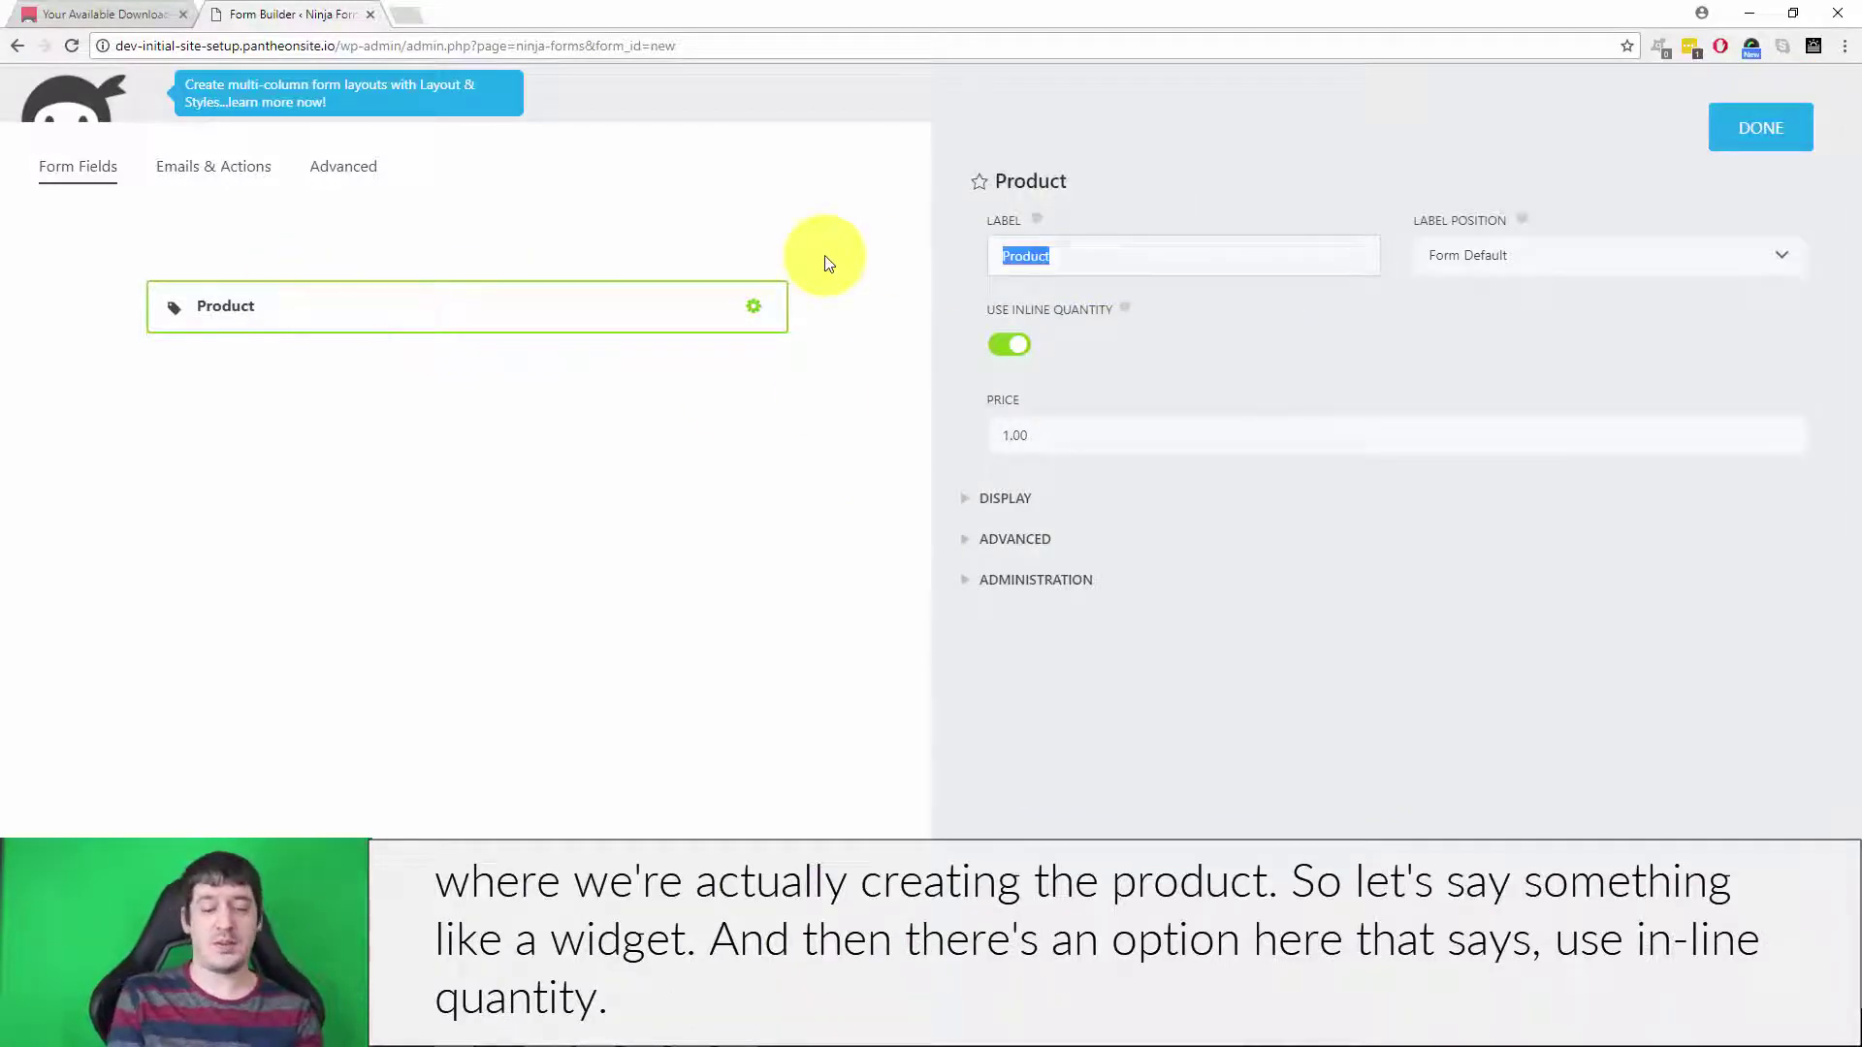
key(BackSpace)
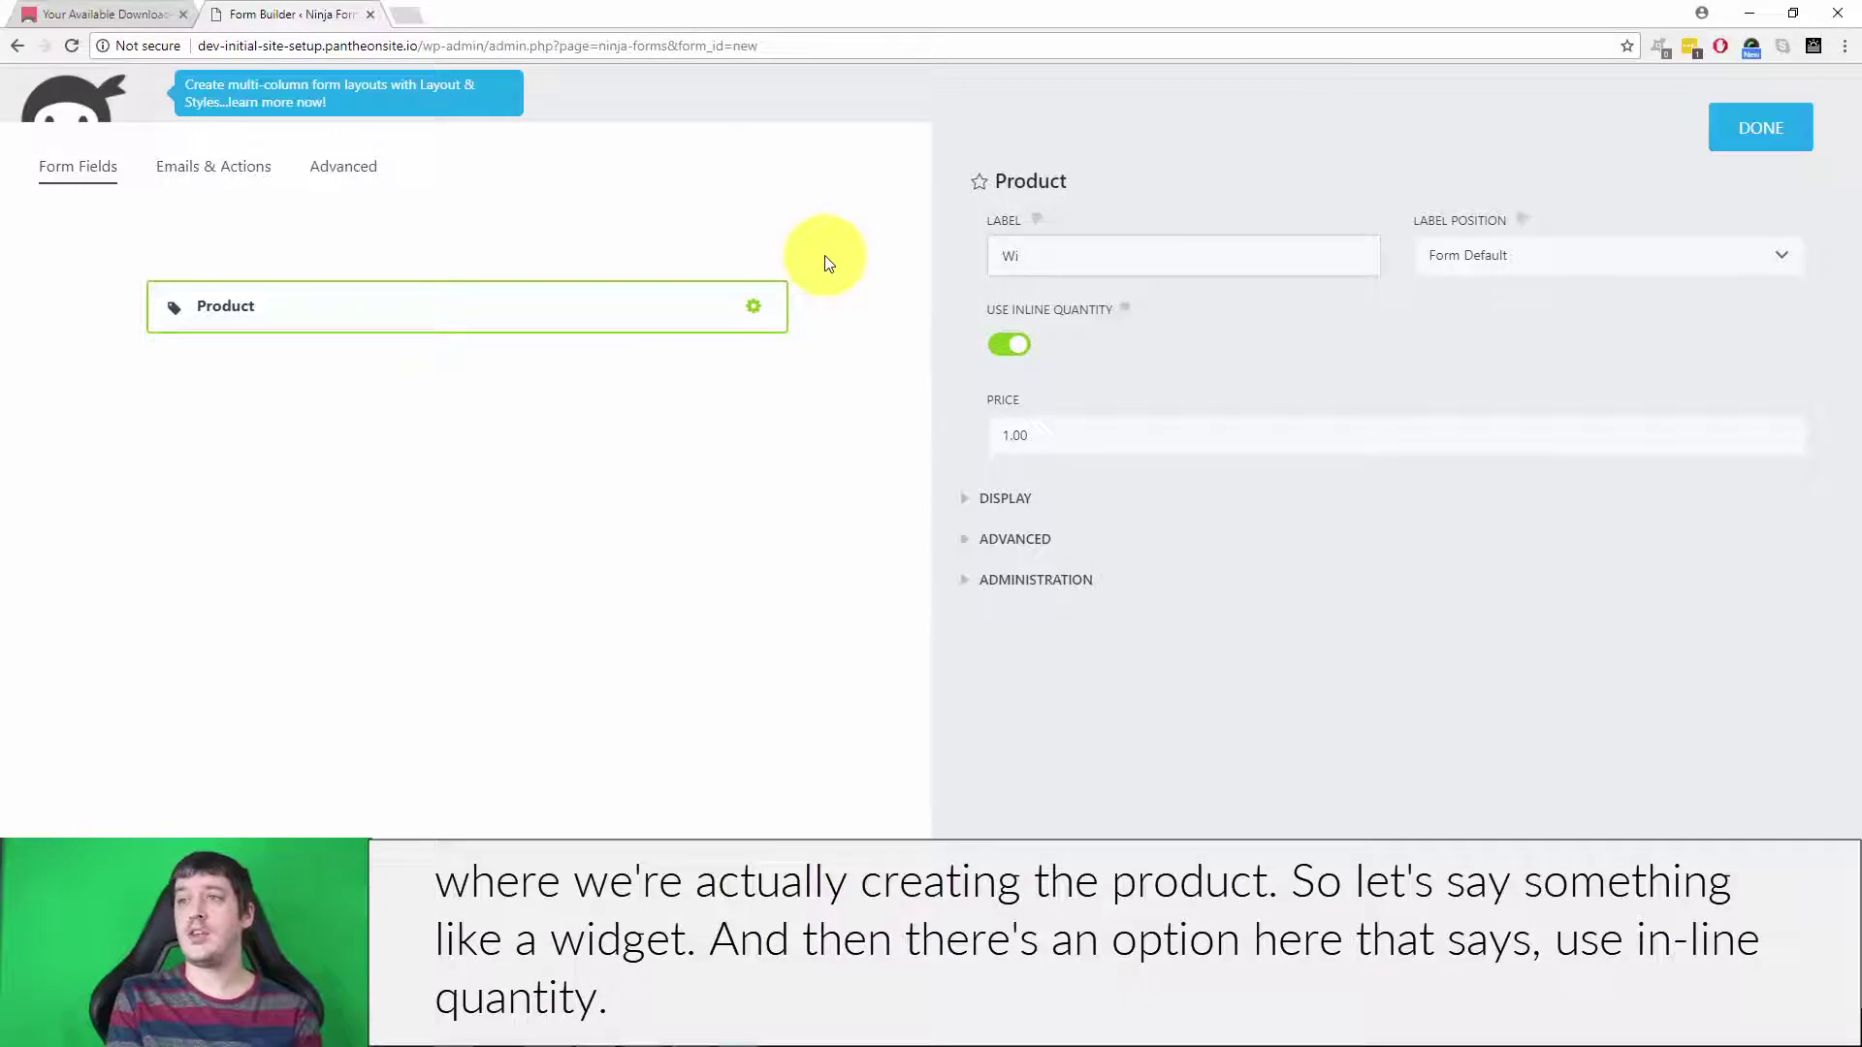
text(Widget)
click(1494, 781)
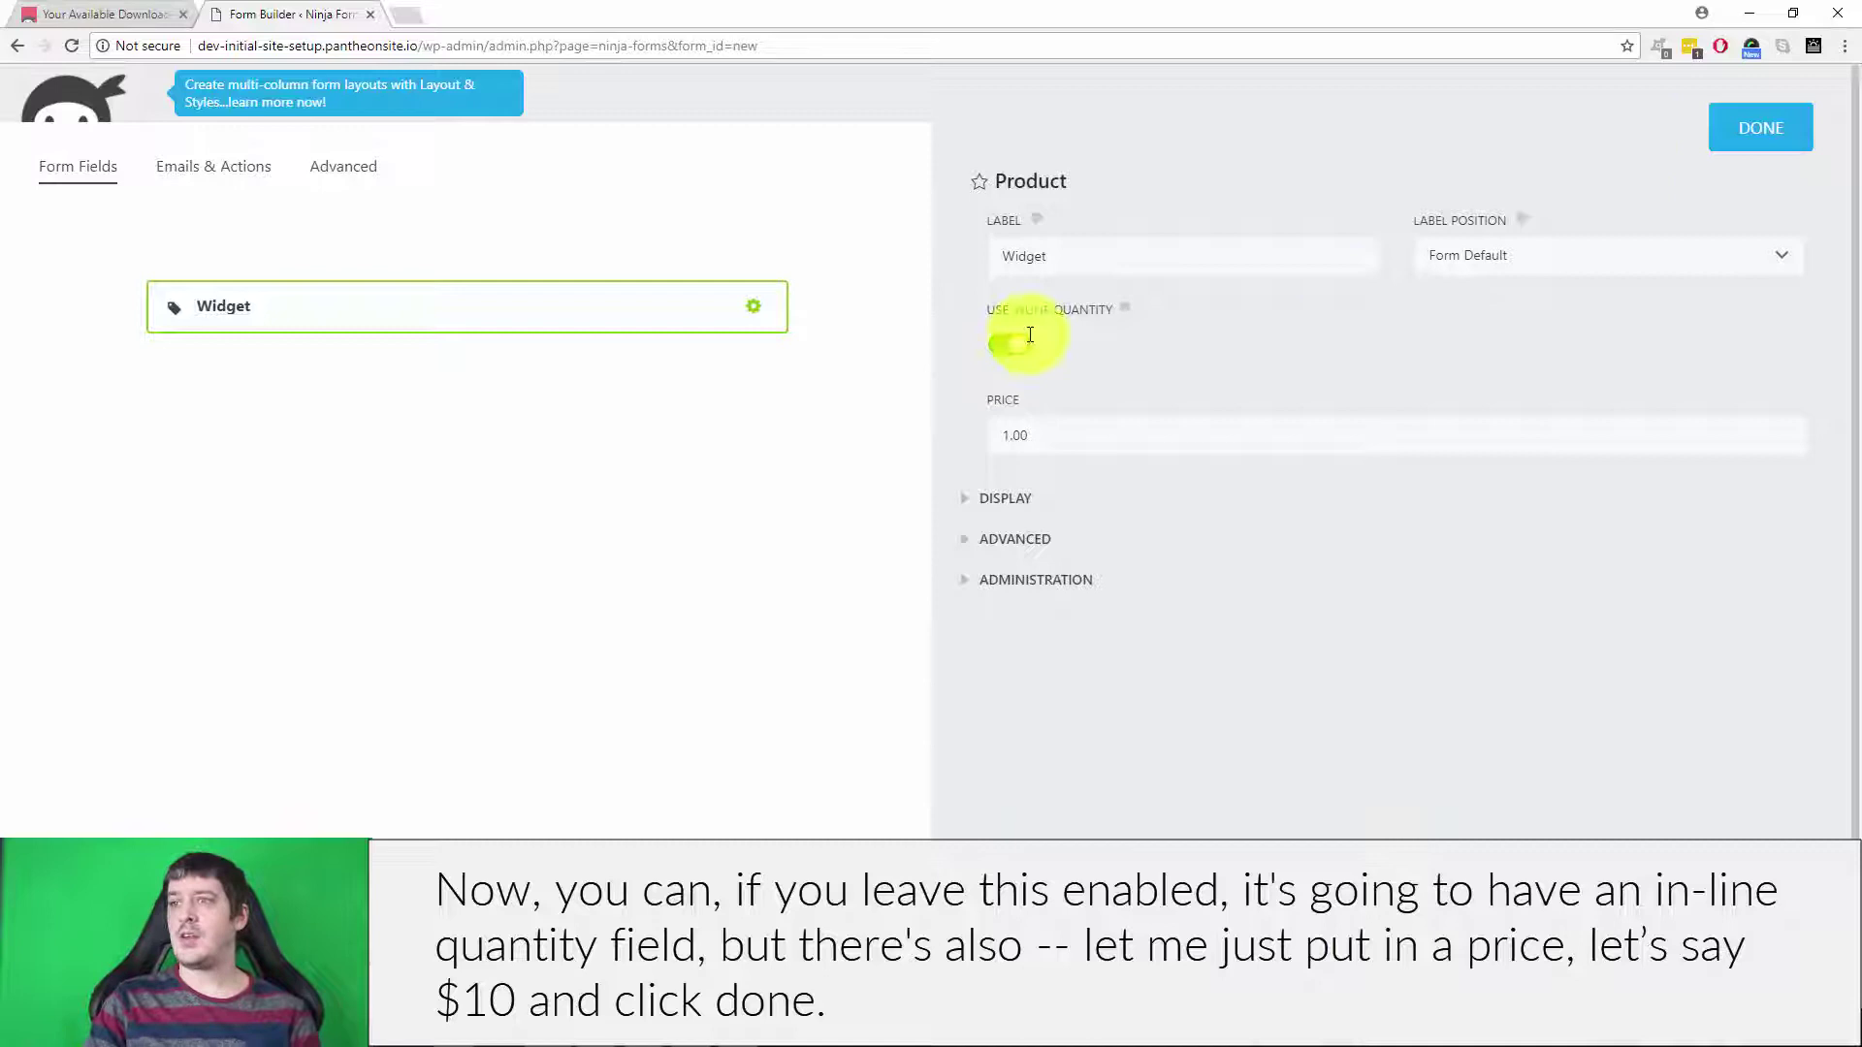
click(1006, 430)
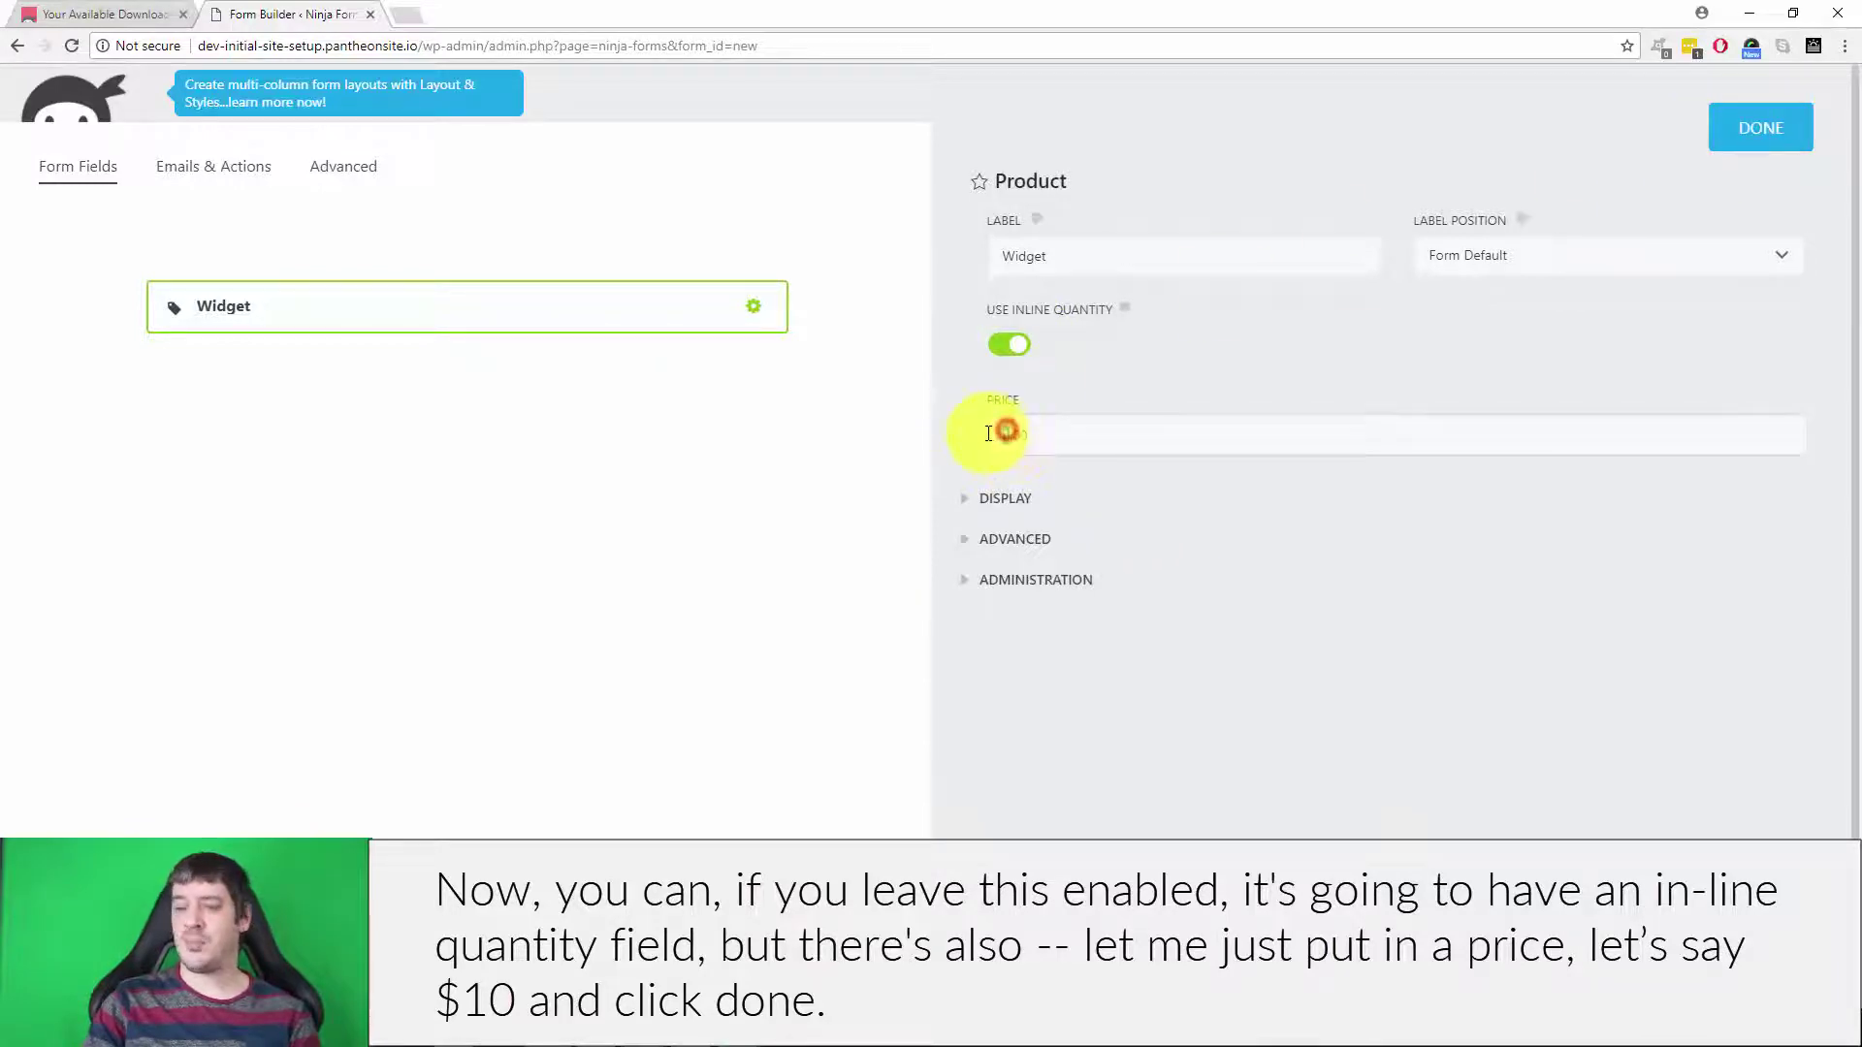
click(1754, 144)
click(1761, 162)
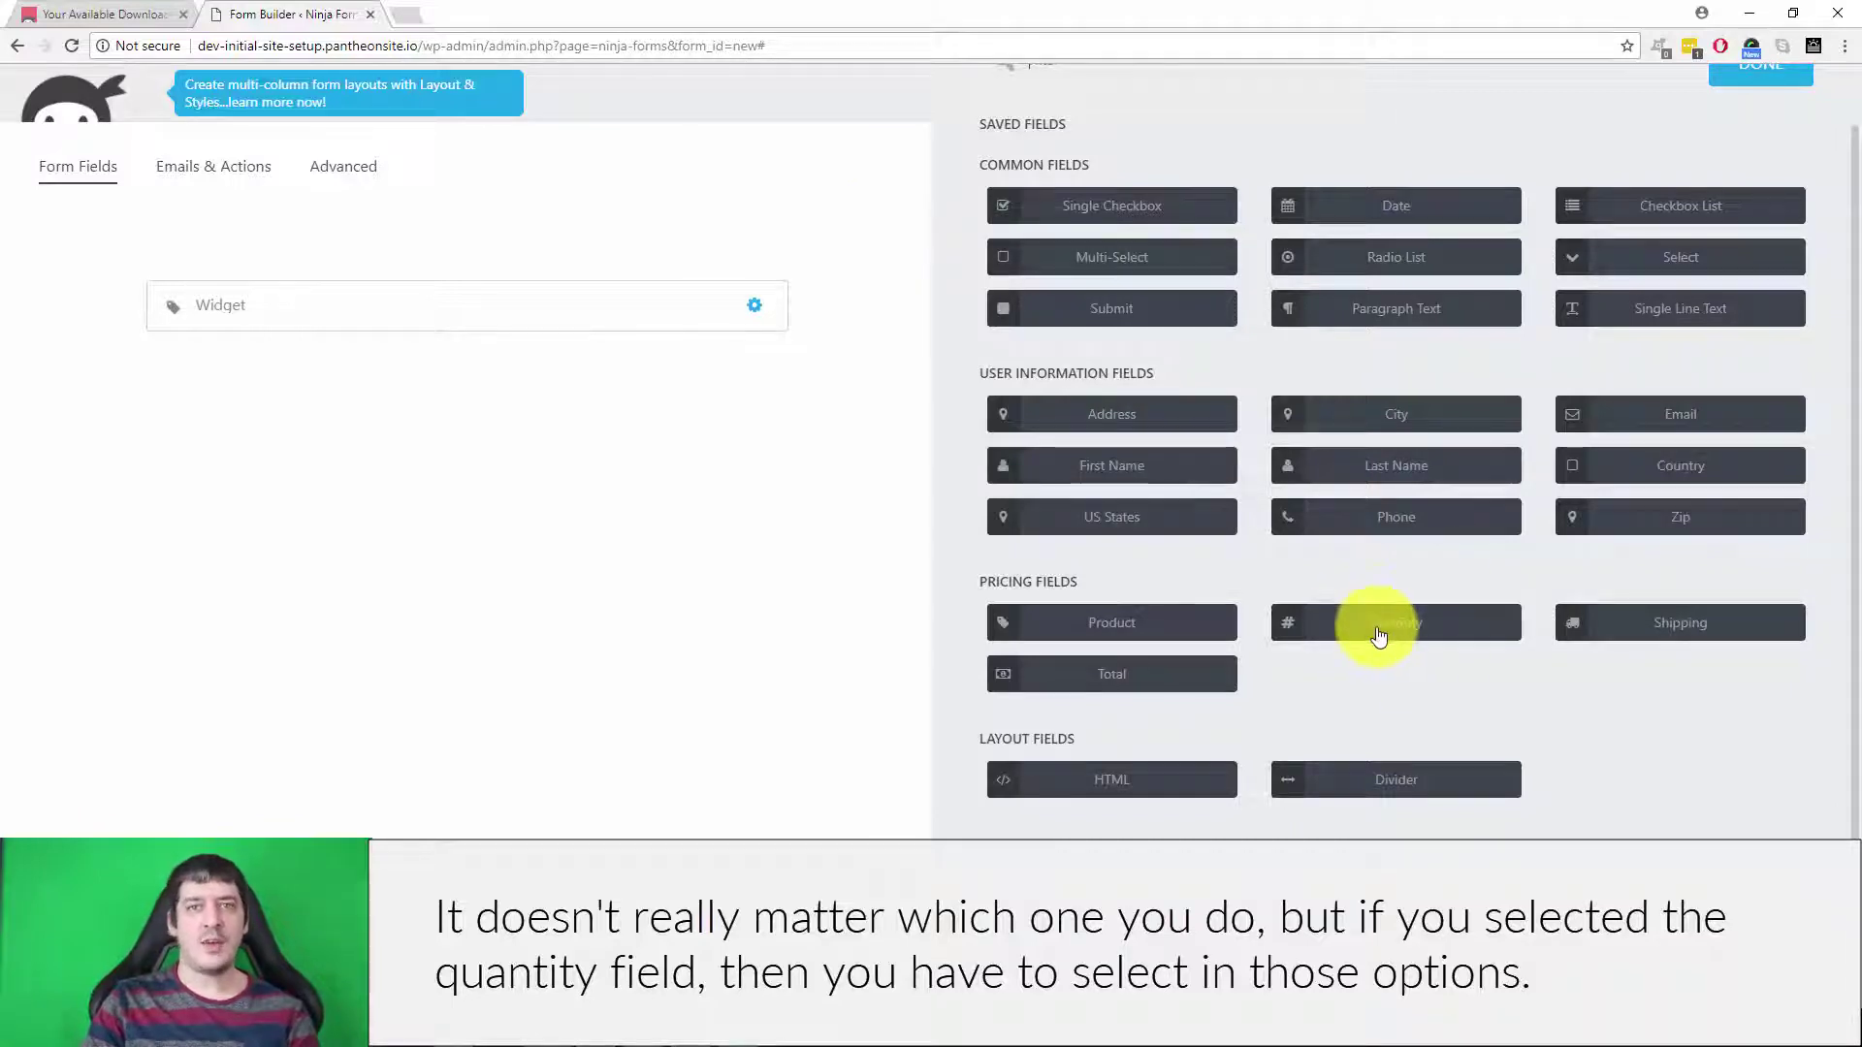
click(1378, 633)
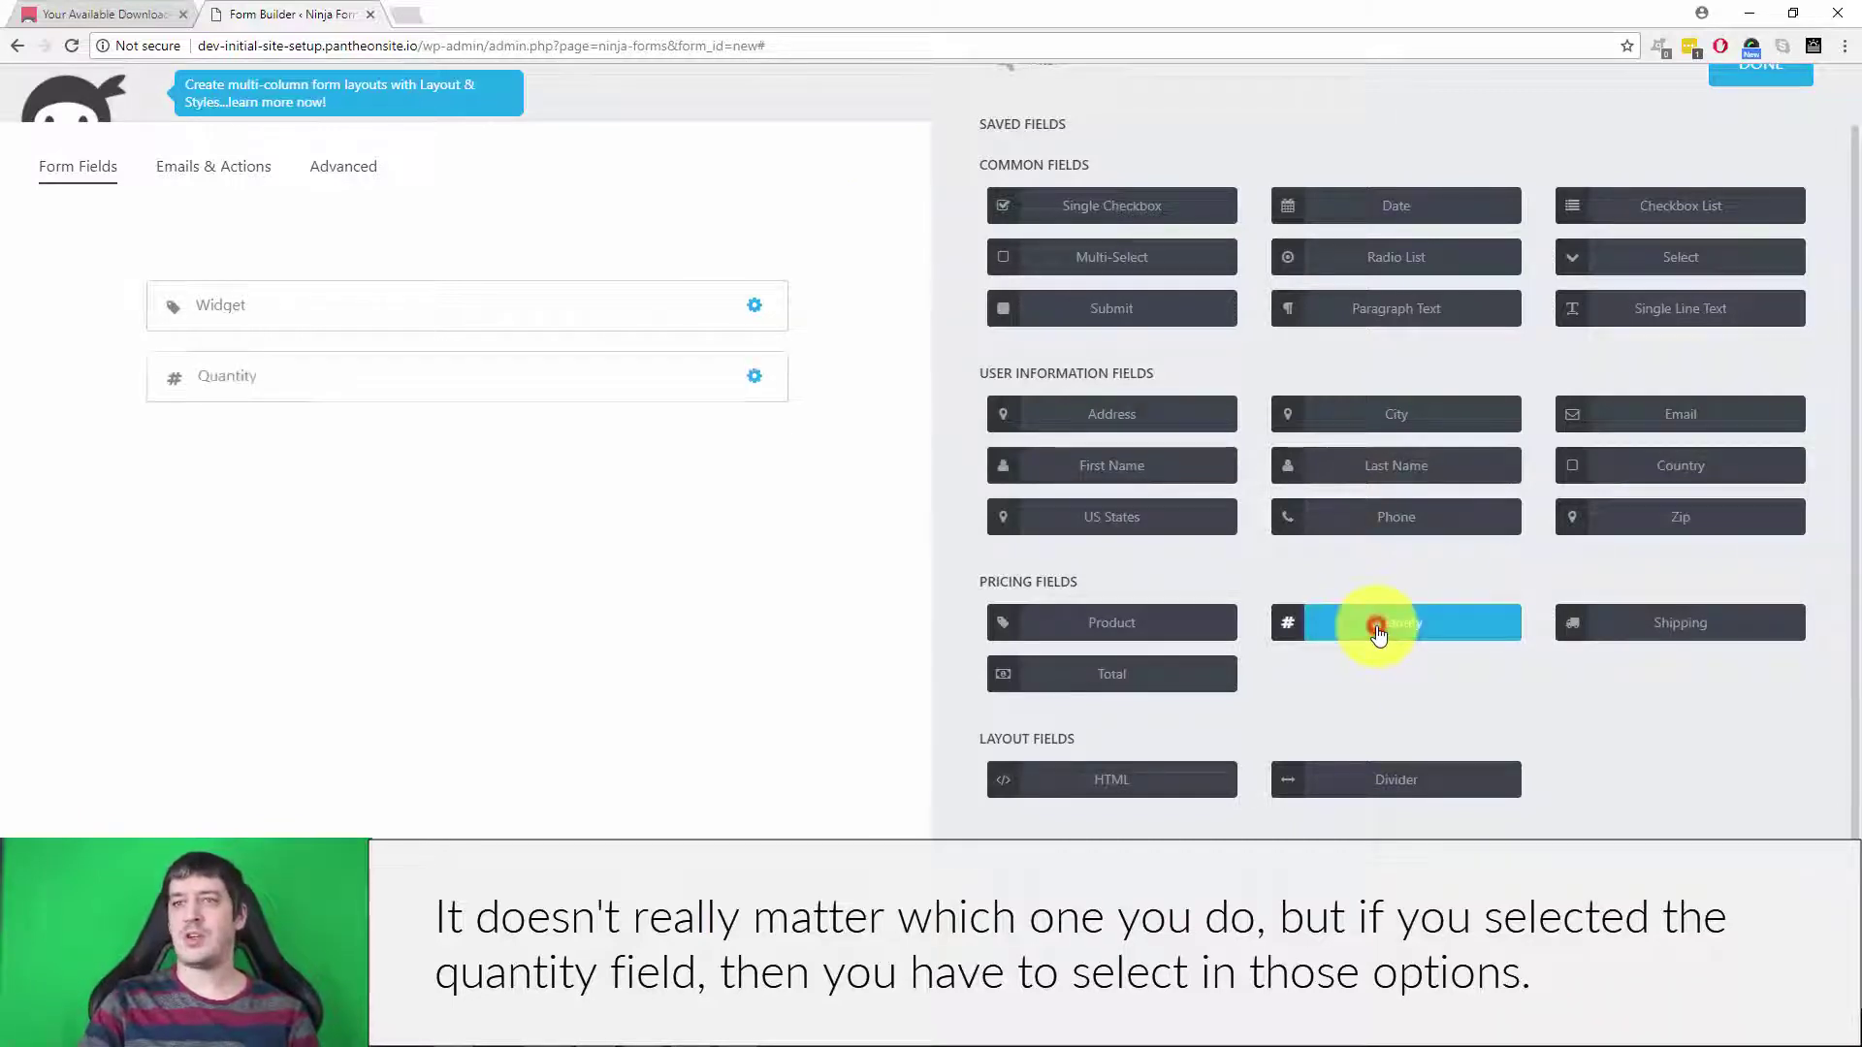
click(403, 357)
click(1122, 346)
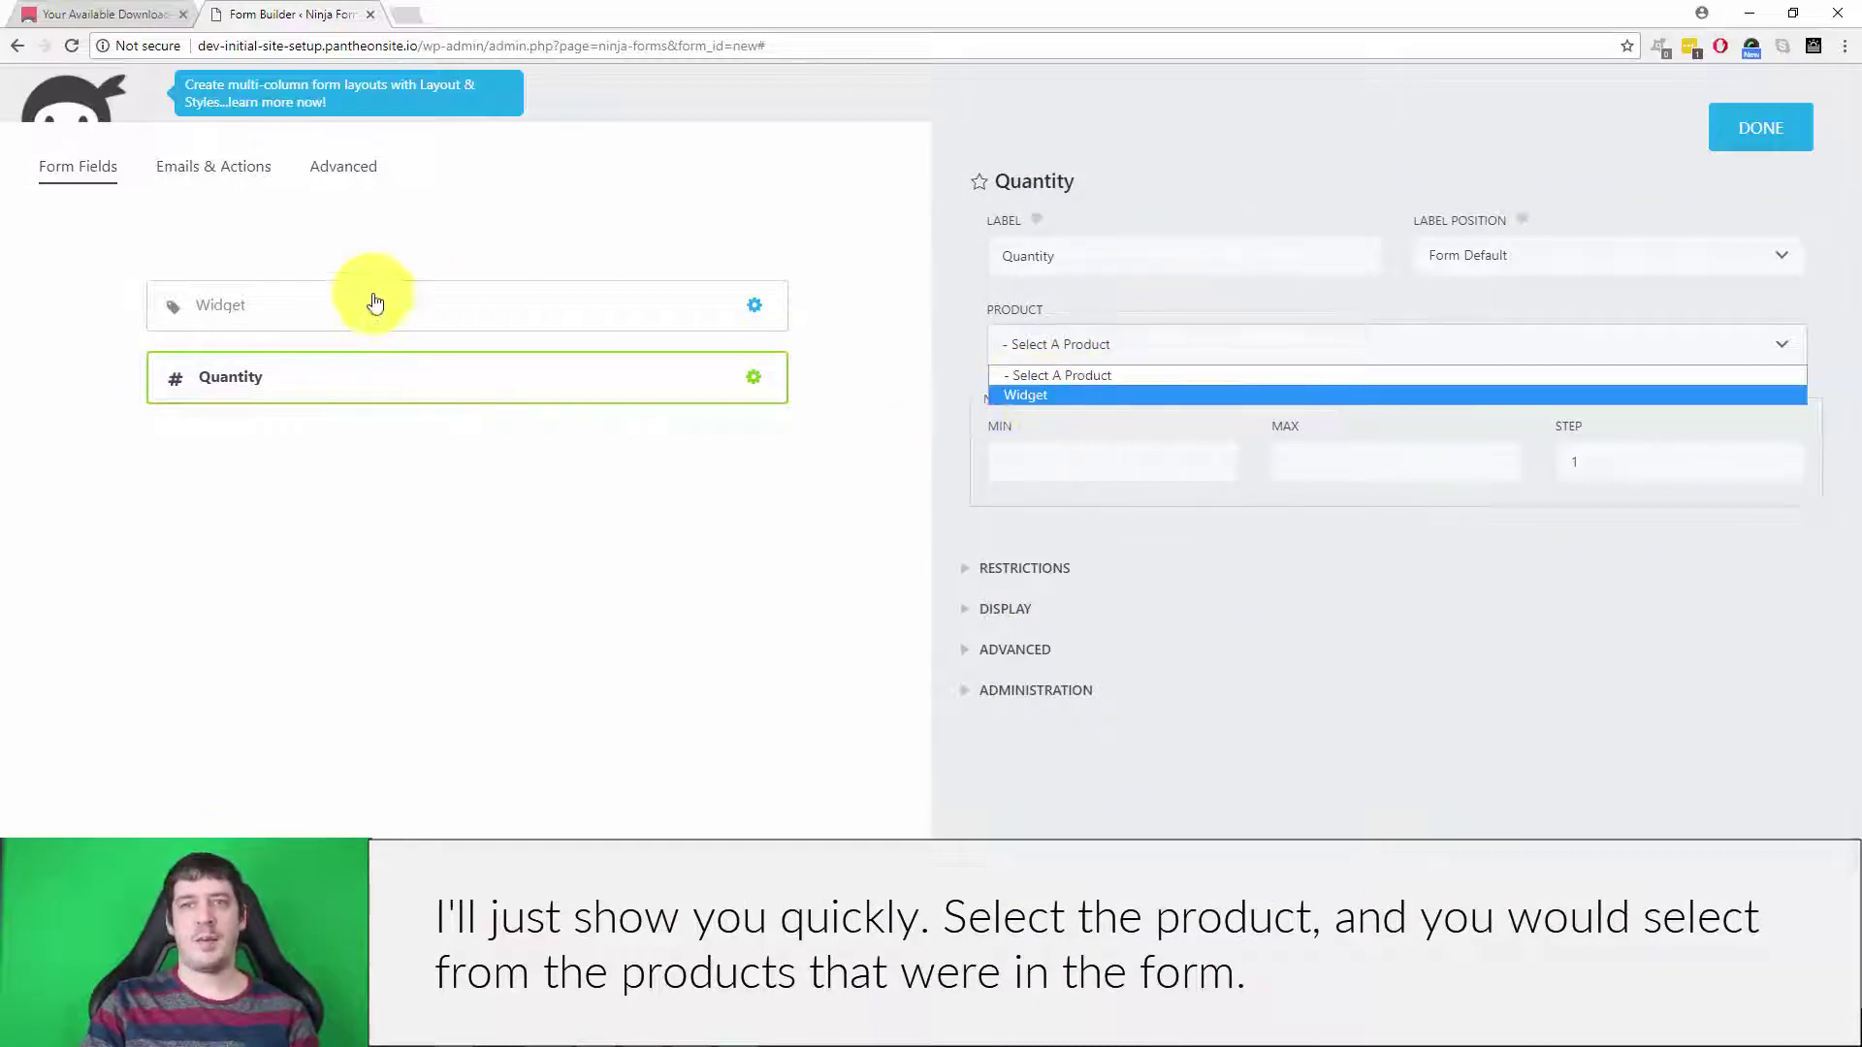
click(512, 518)
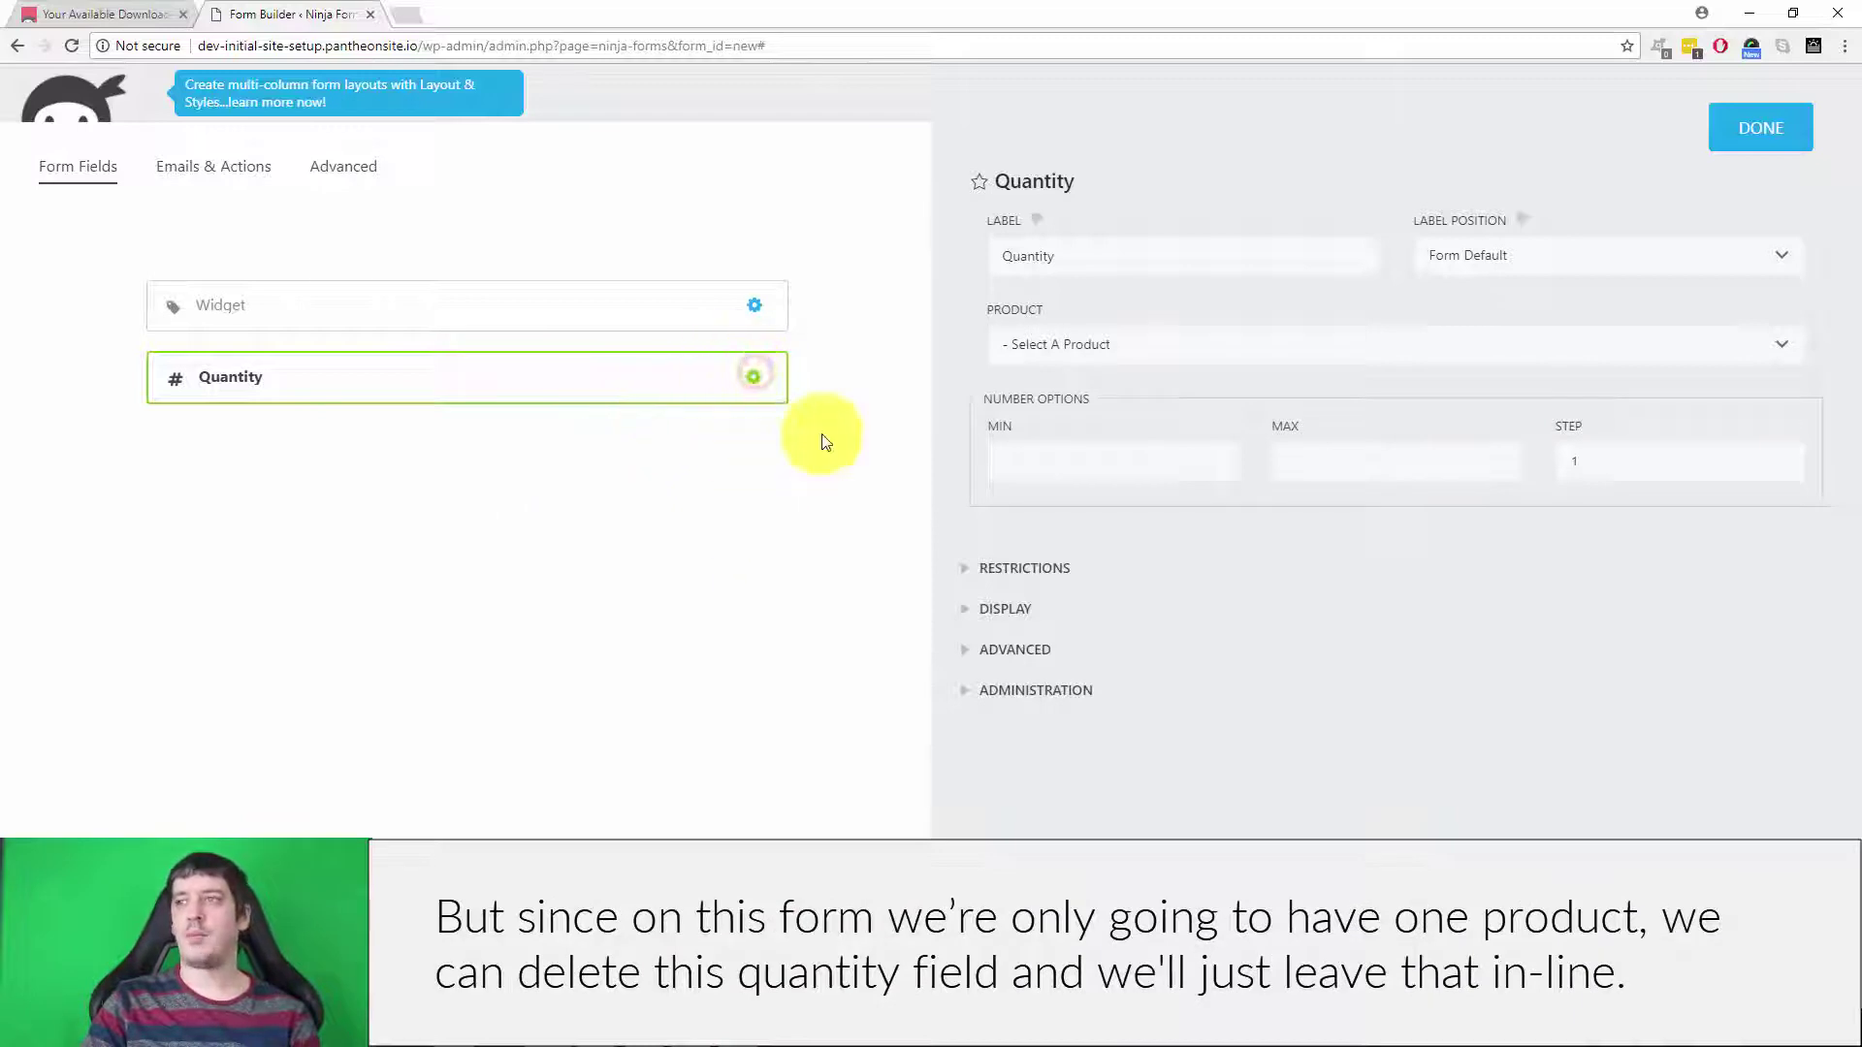
click(1734, 125)
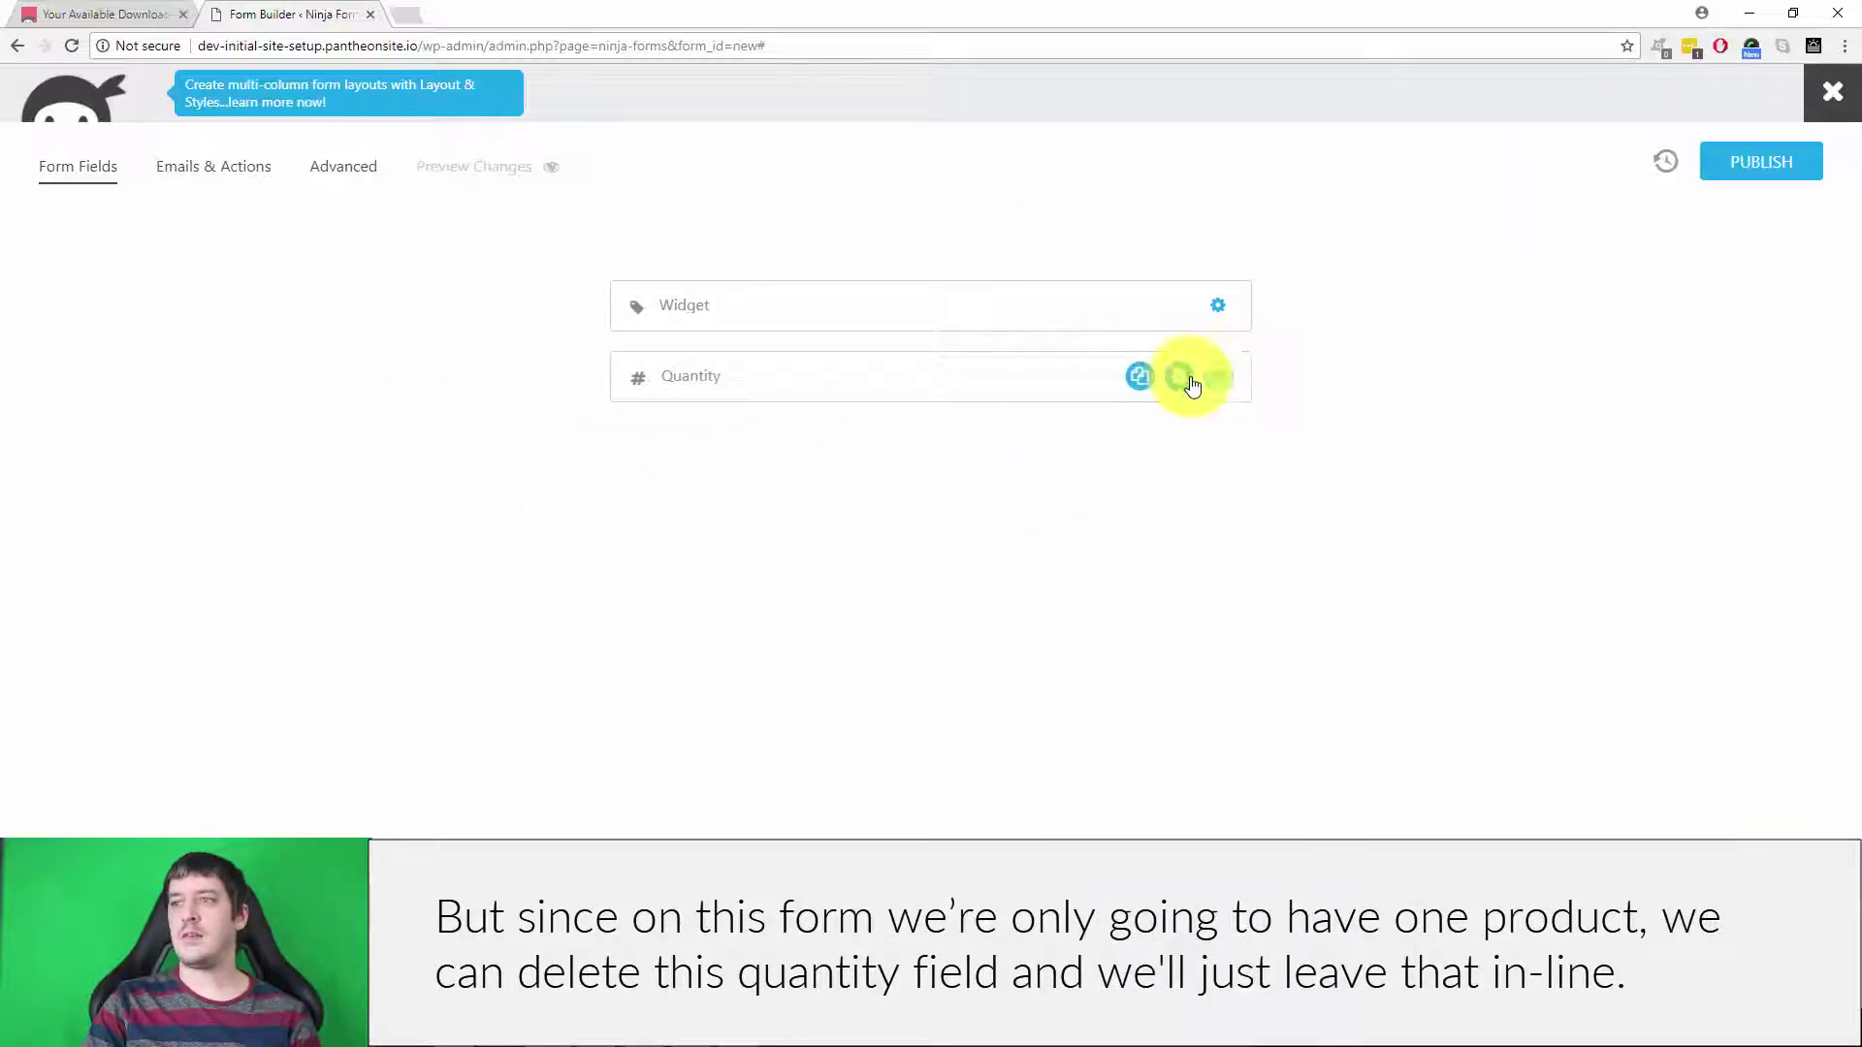
click(1185, 375)
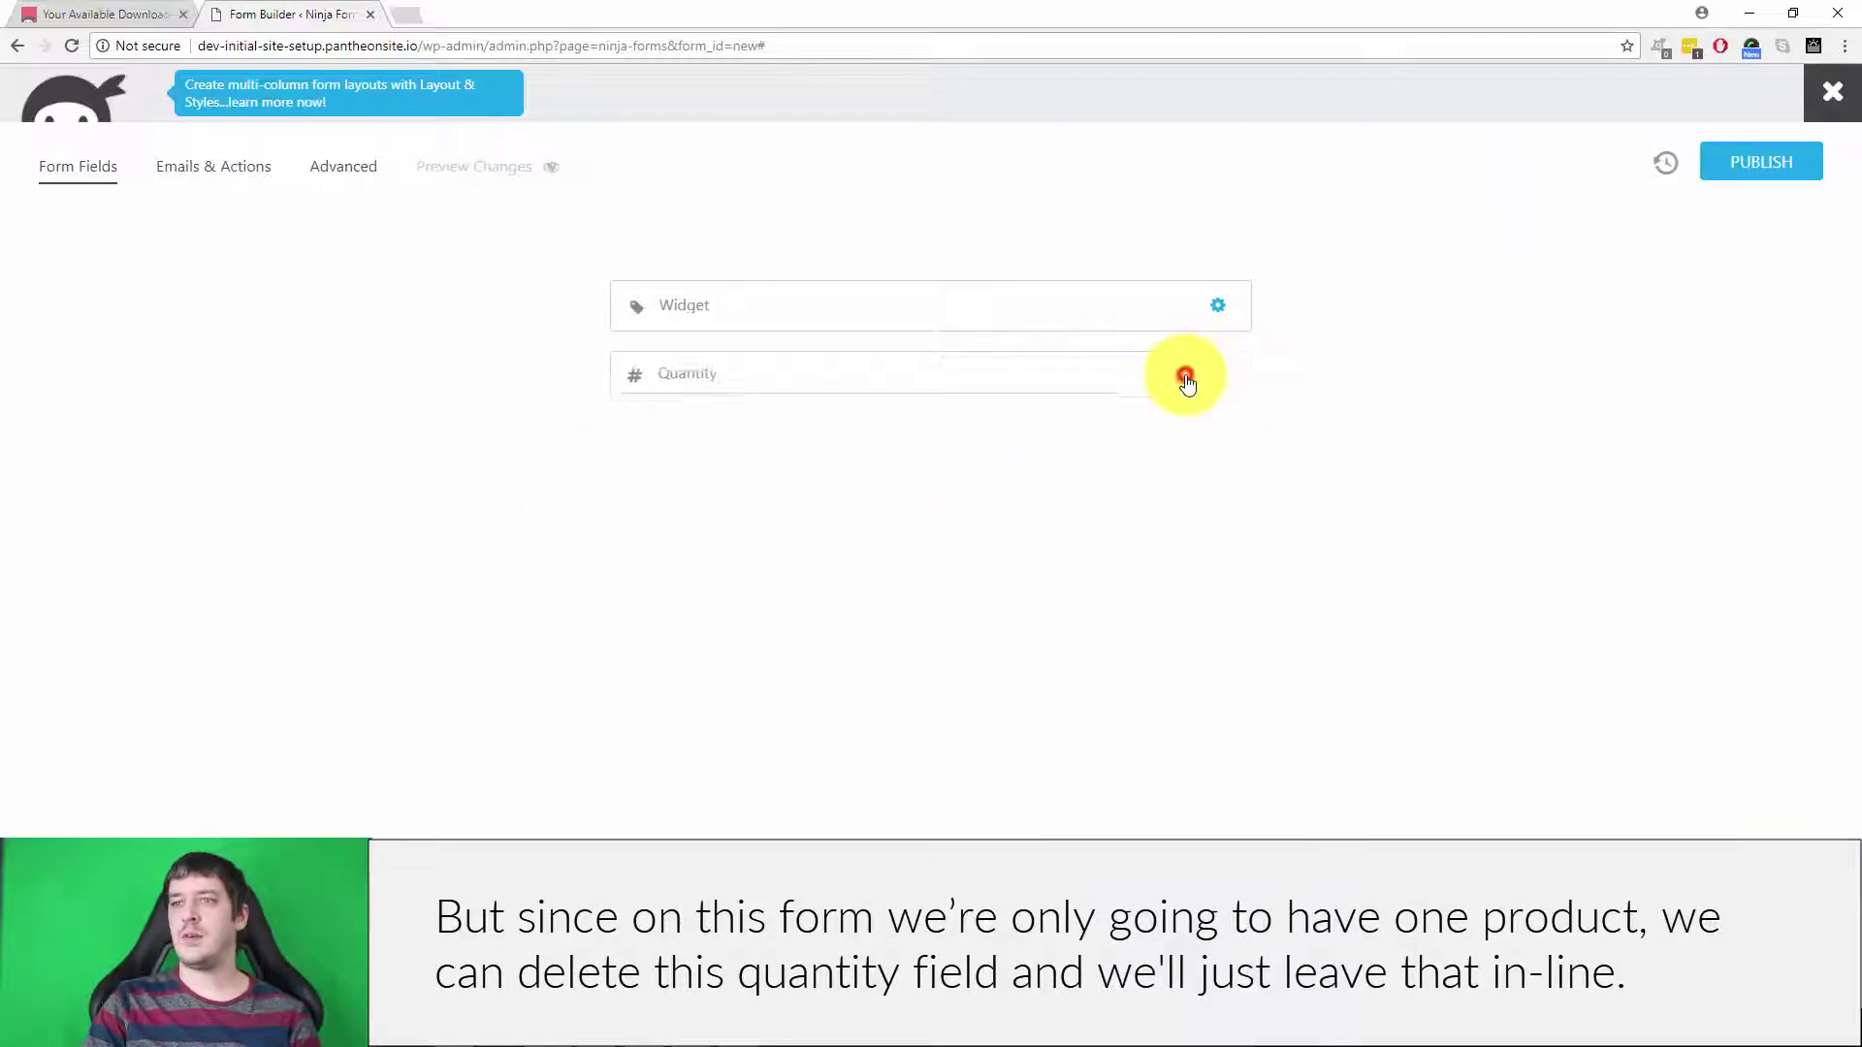
click(1709, 807)
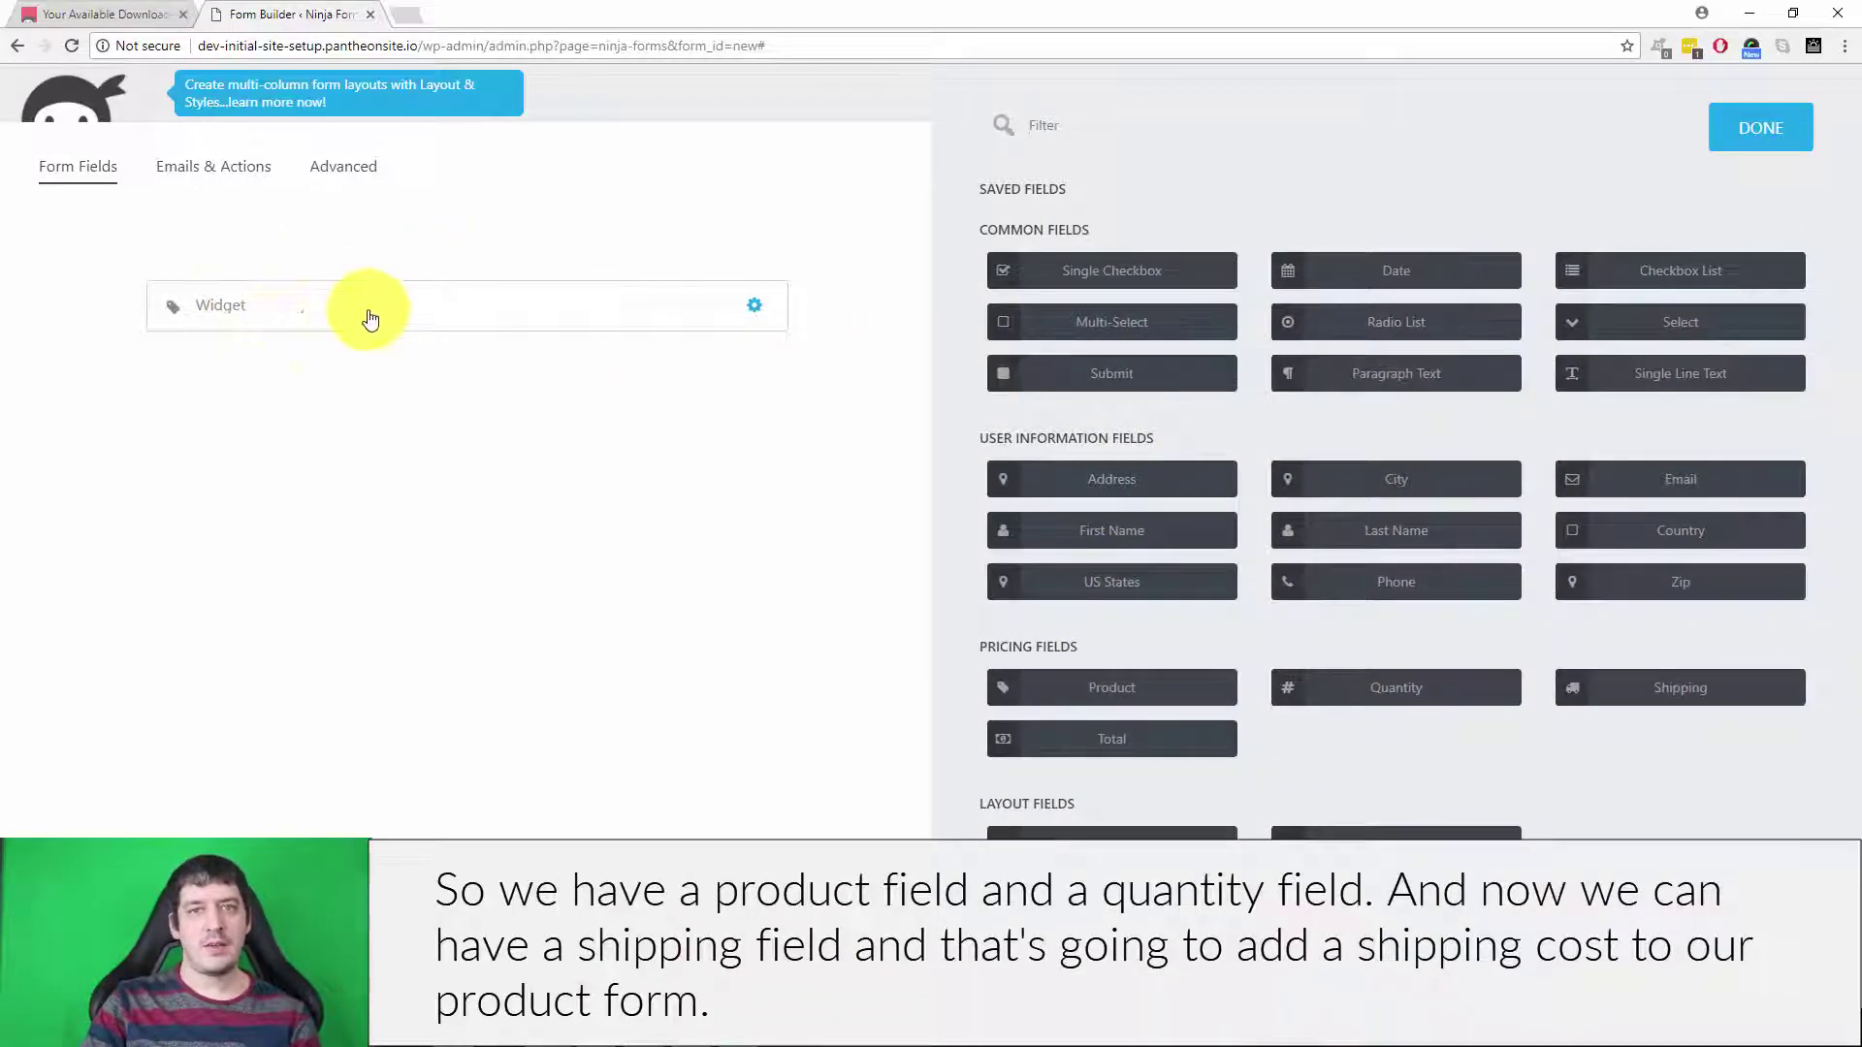
Add a Shipping field with a cost of 10.00
click(1683, 697)
click(334, 369)
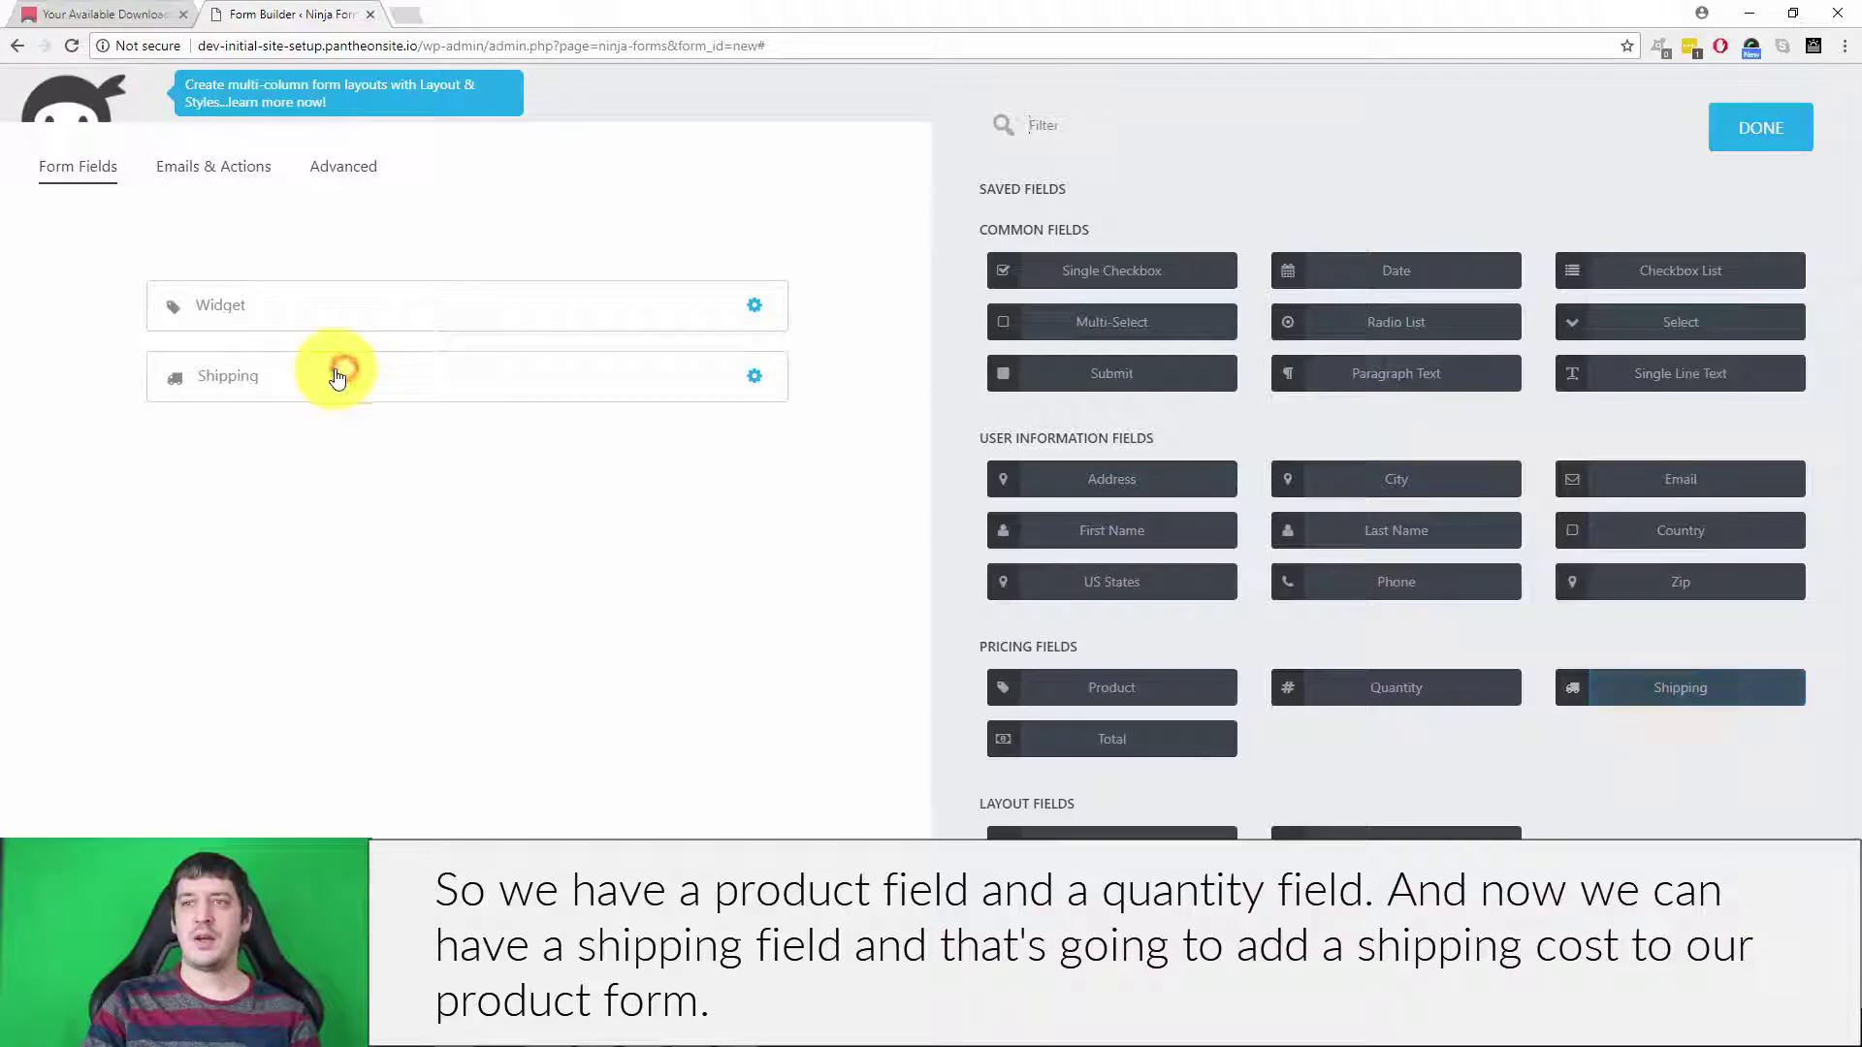
click(999, 344)
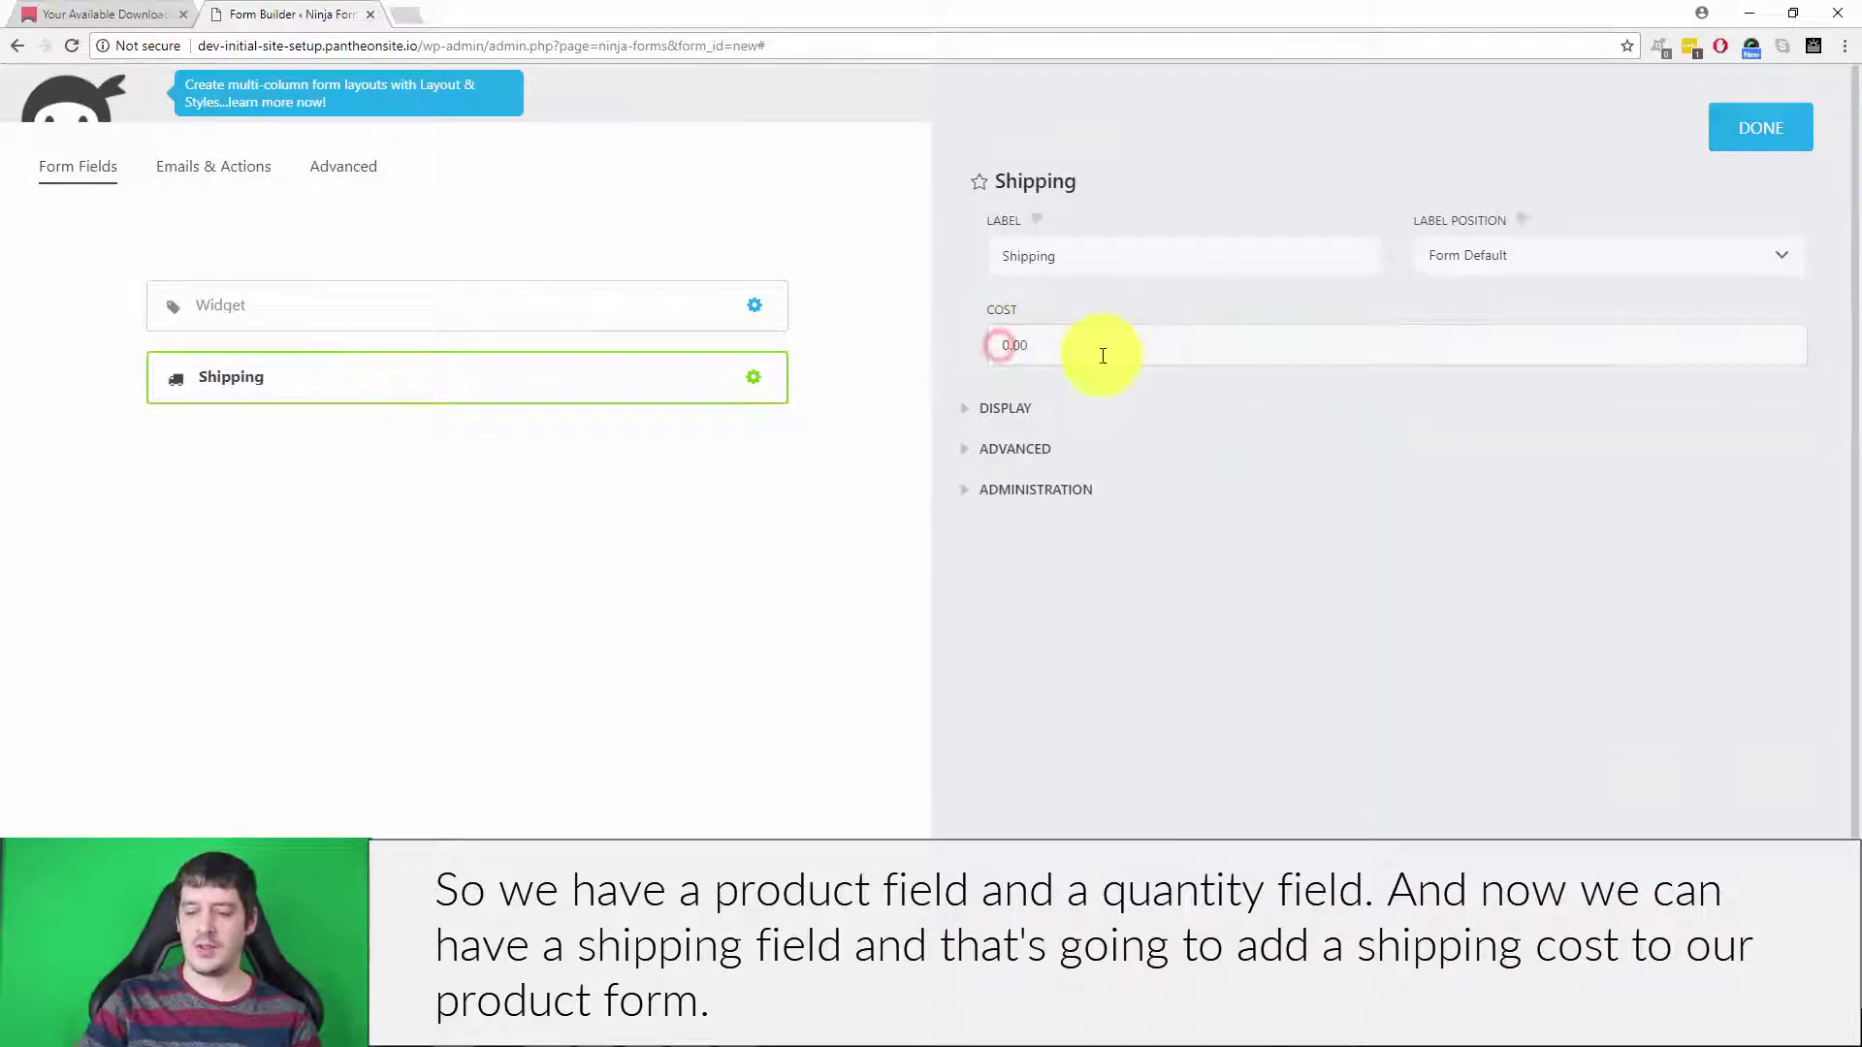
text(1)
click(1130, 710)
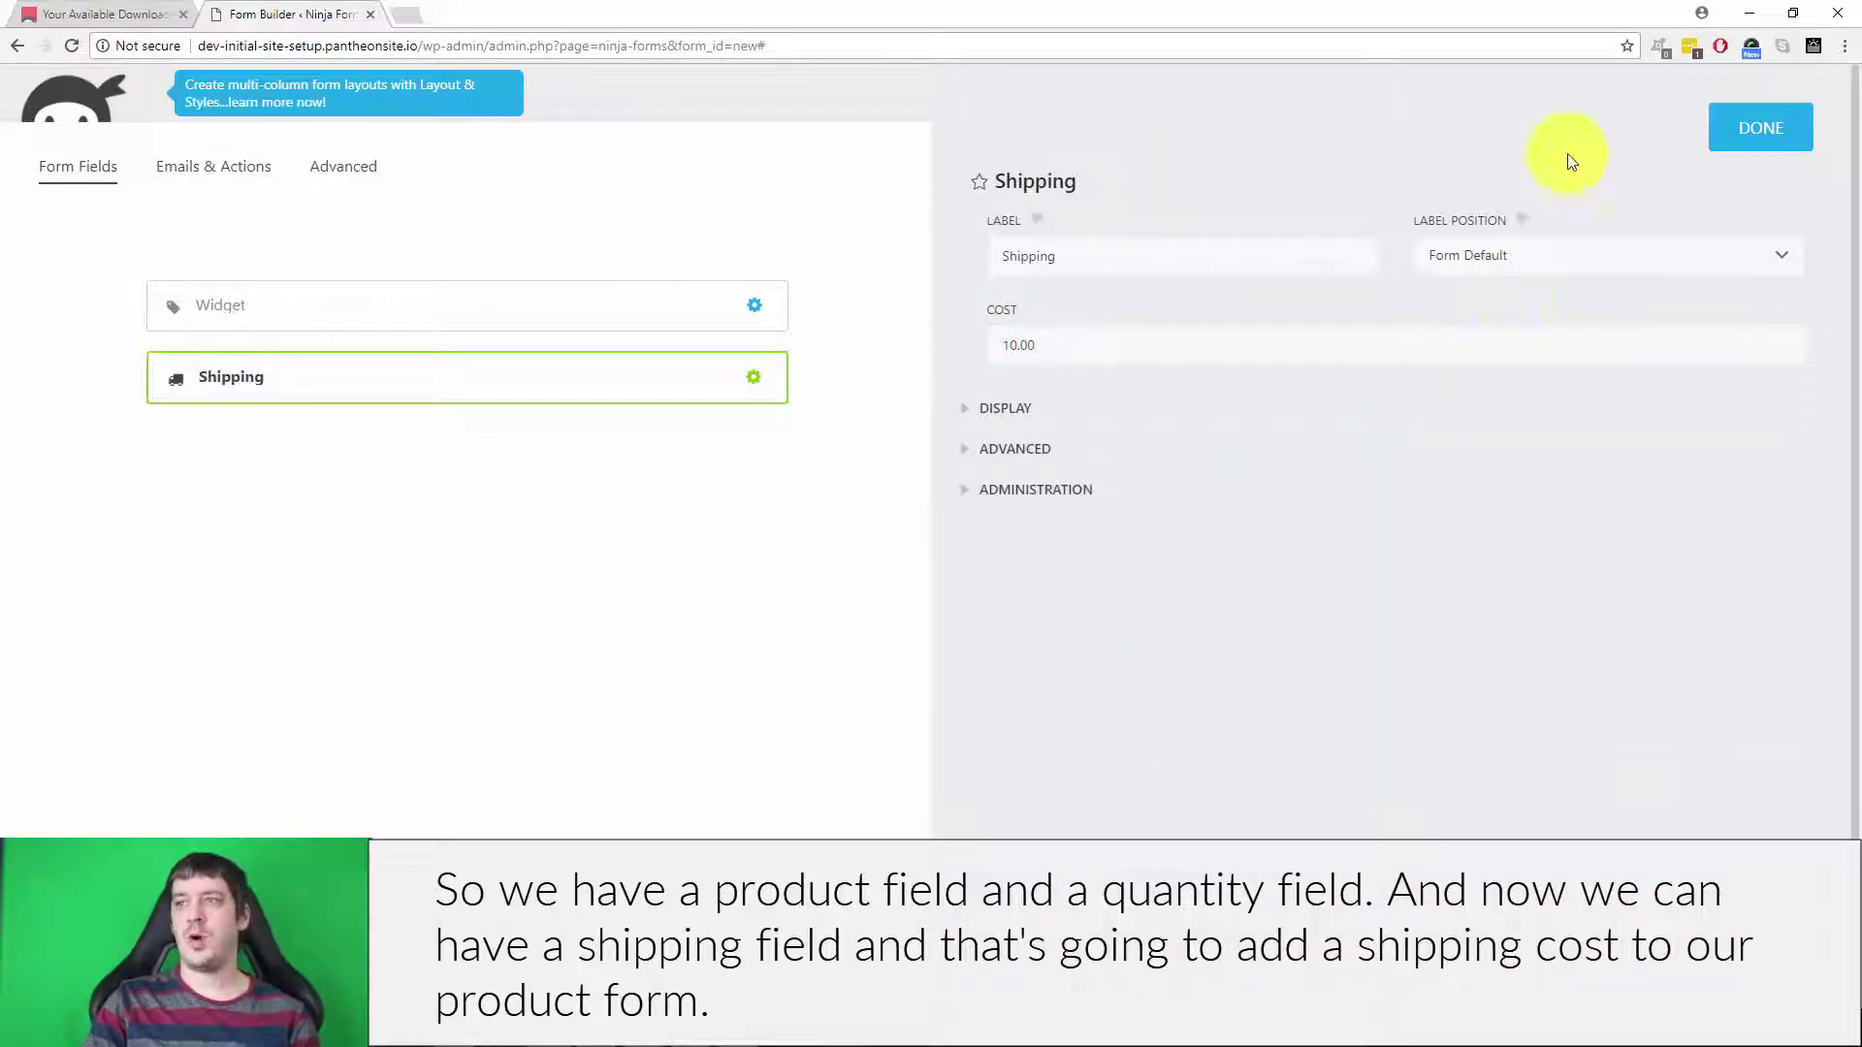
click(1746, 131)
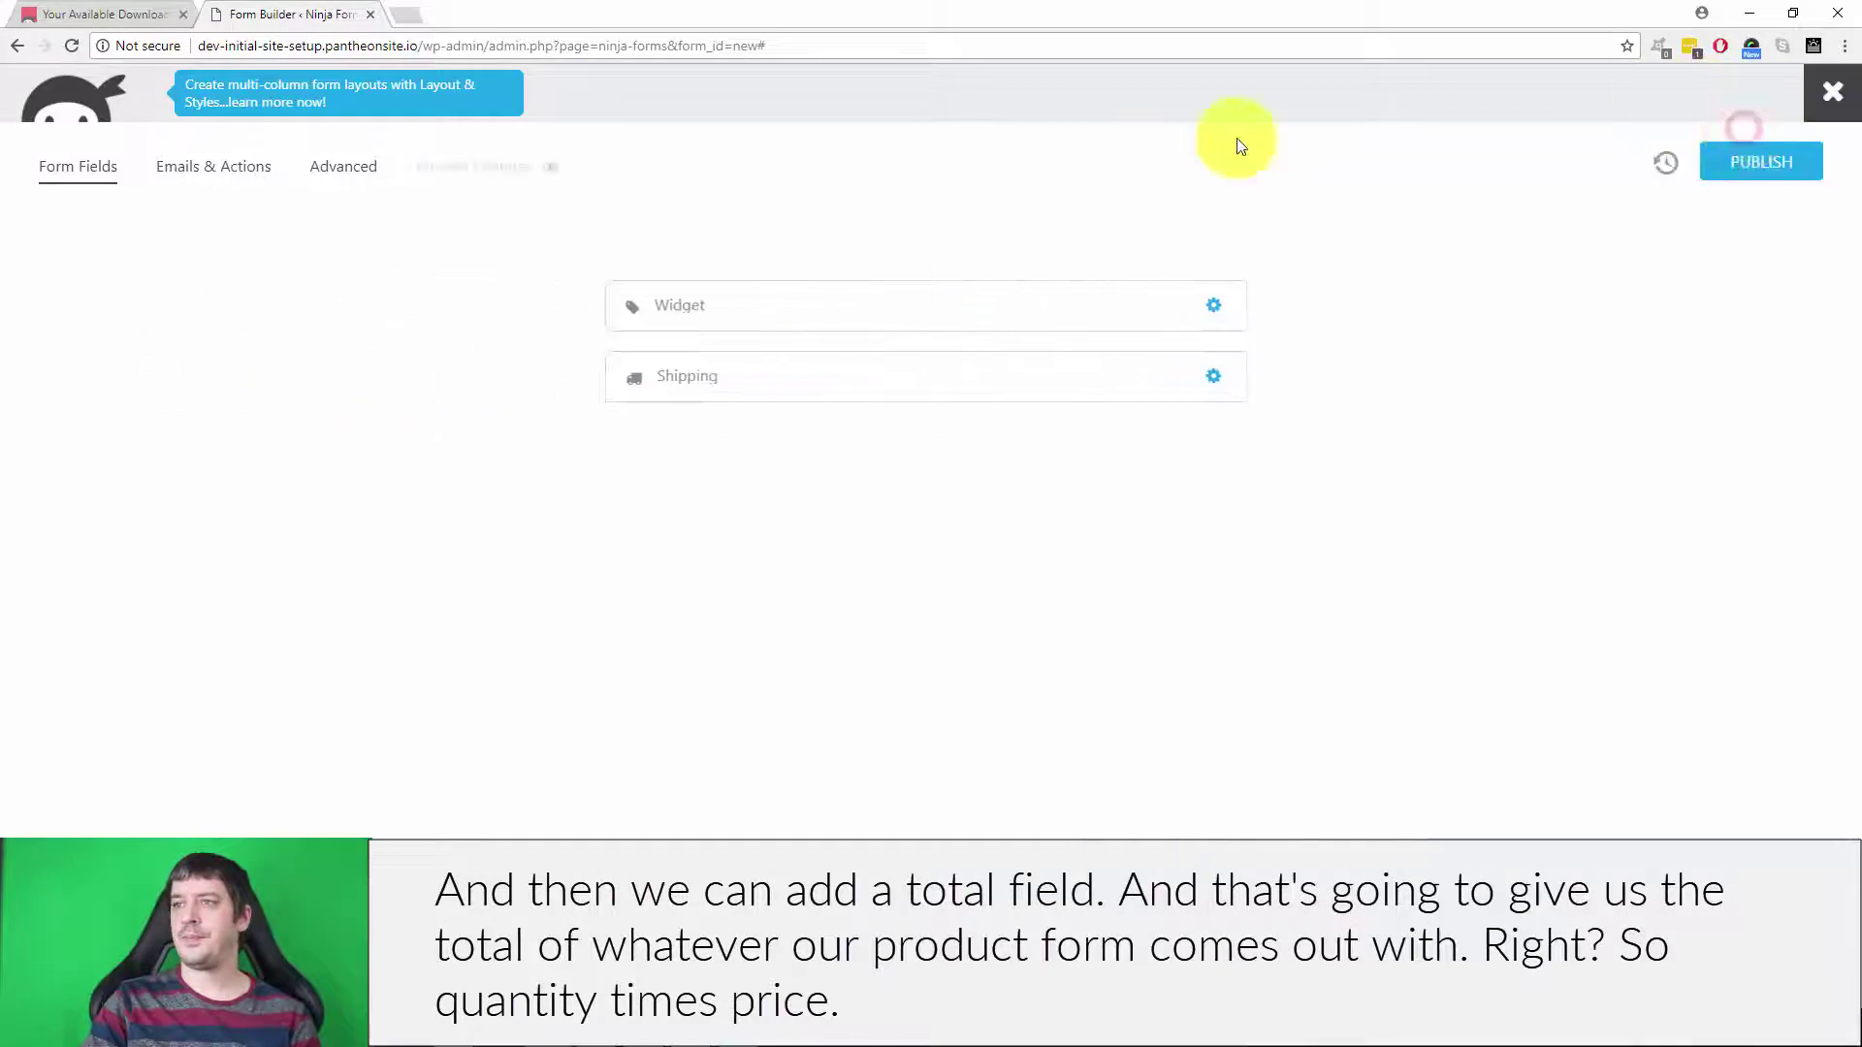
Add a Total field from the Pricing fields
click(1808, 791)
scroll(1463, 365, down, 1)
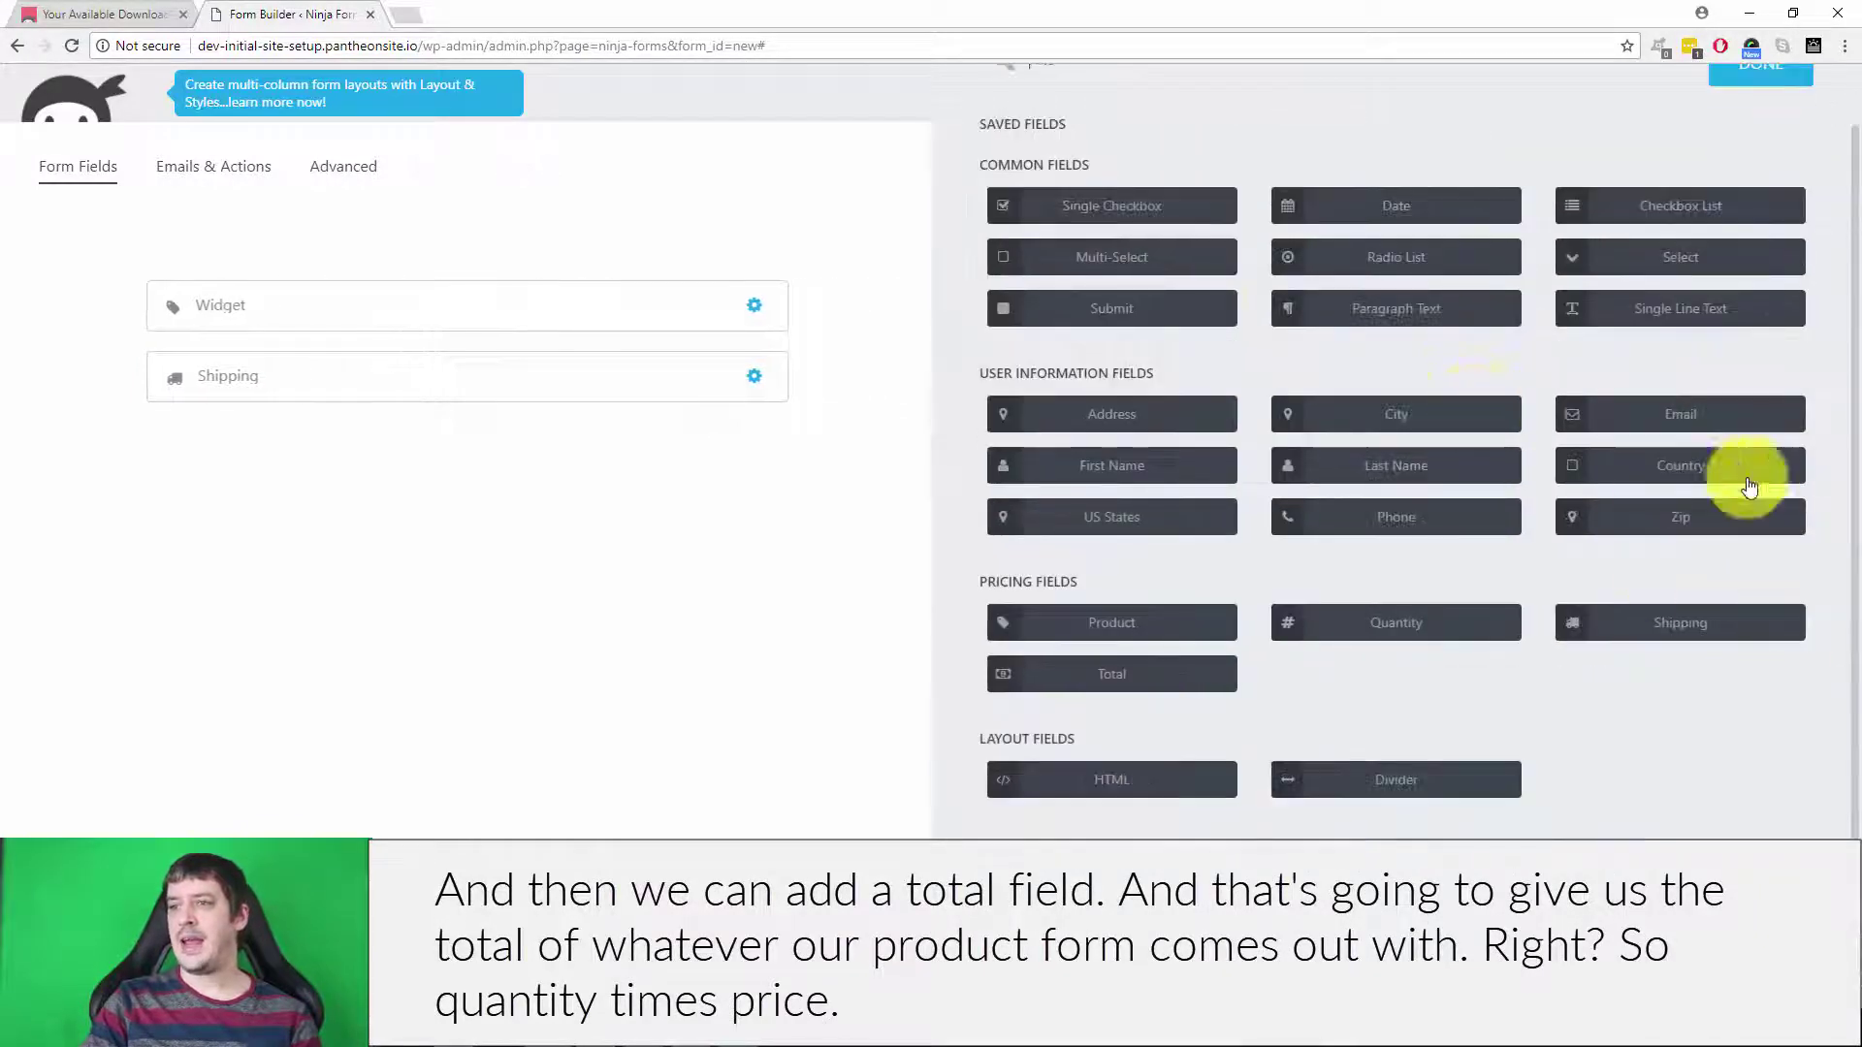
click(1130, 679)
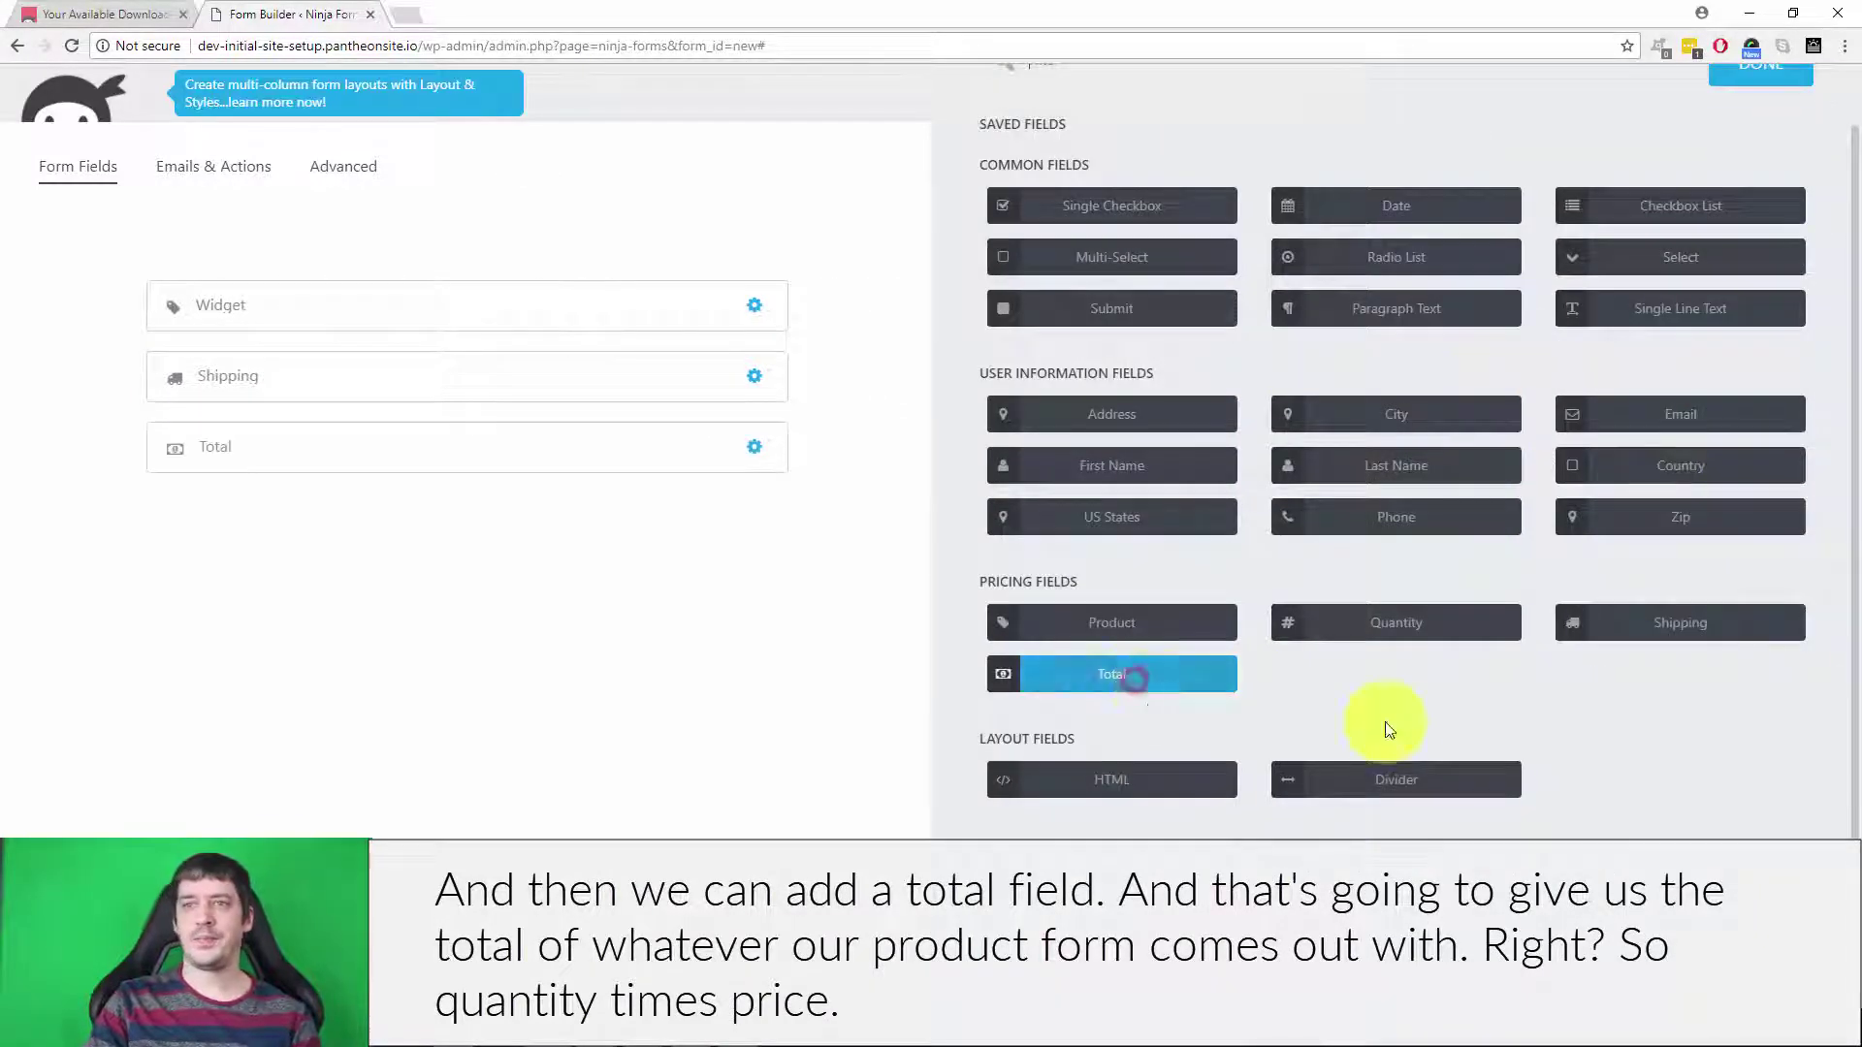
click(492, 452)
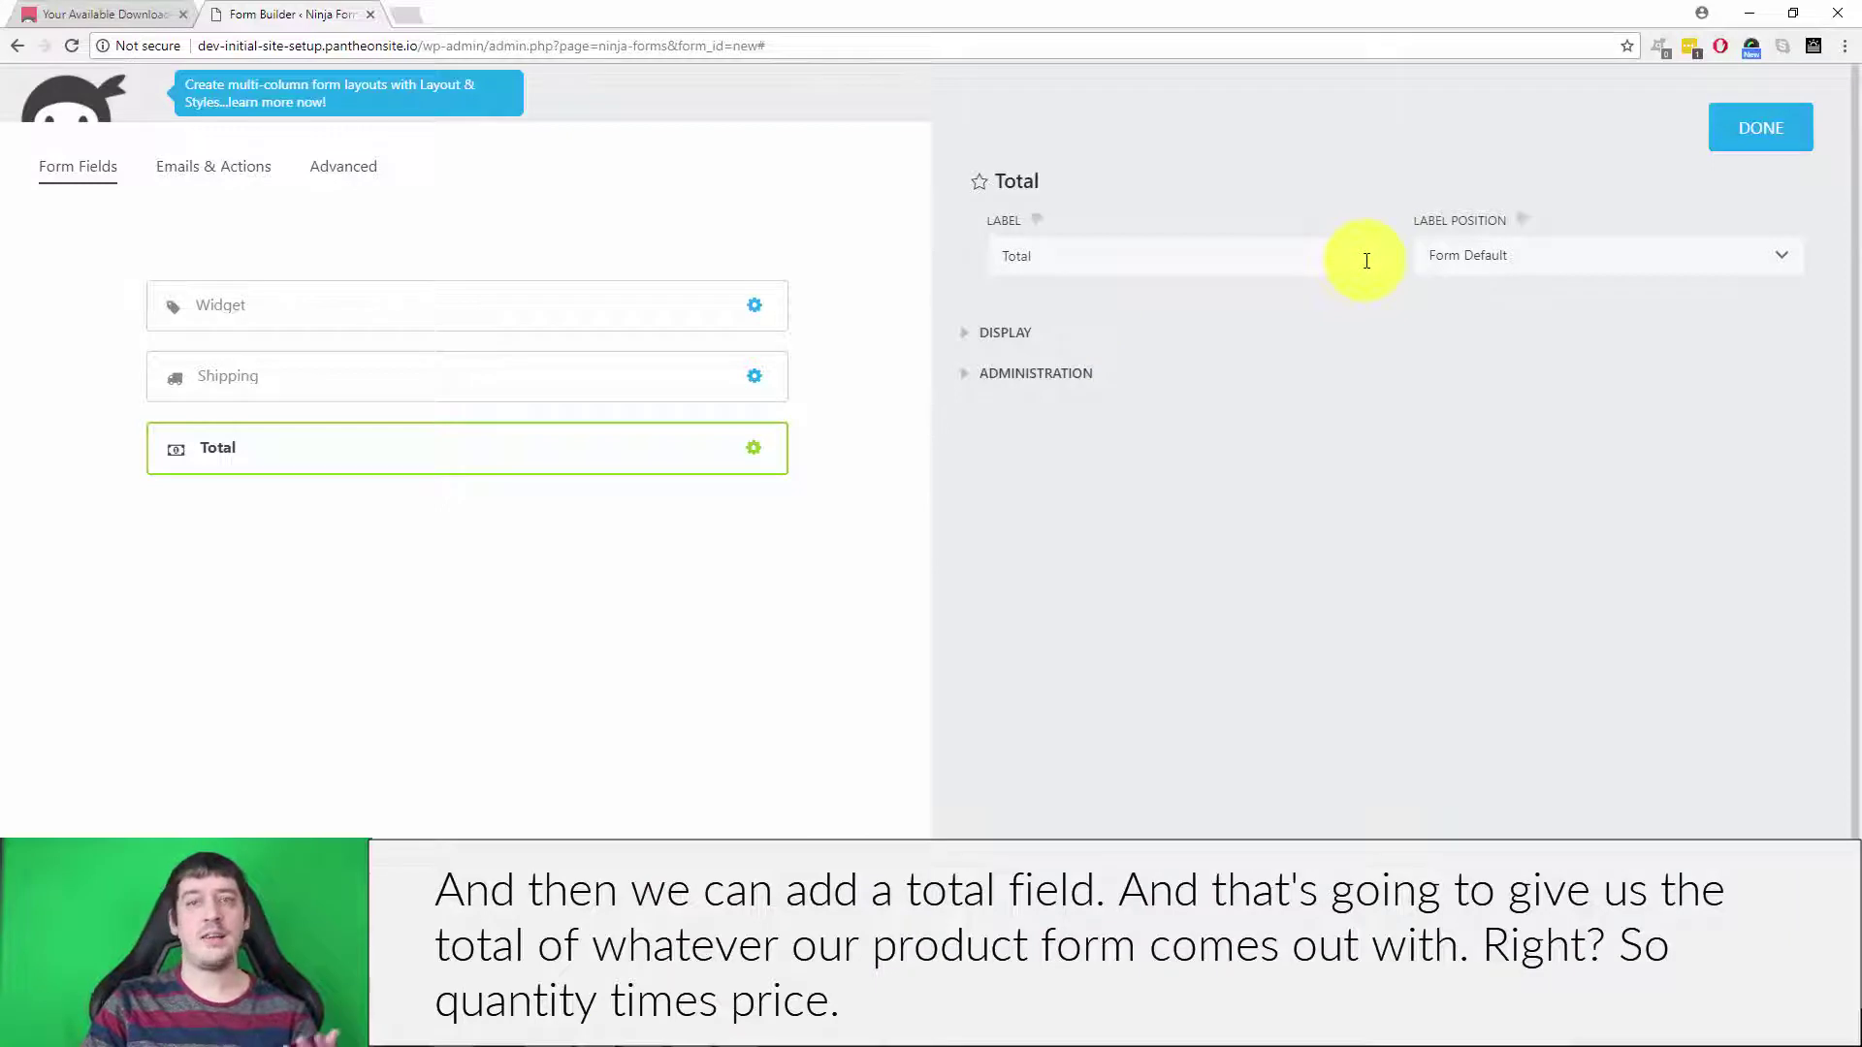
click(1763, 128)
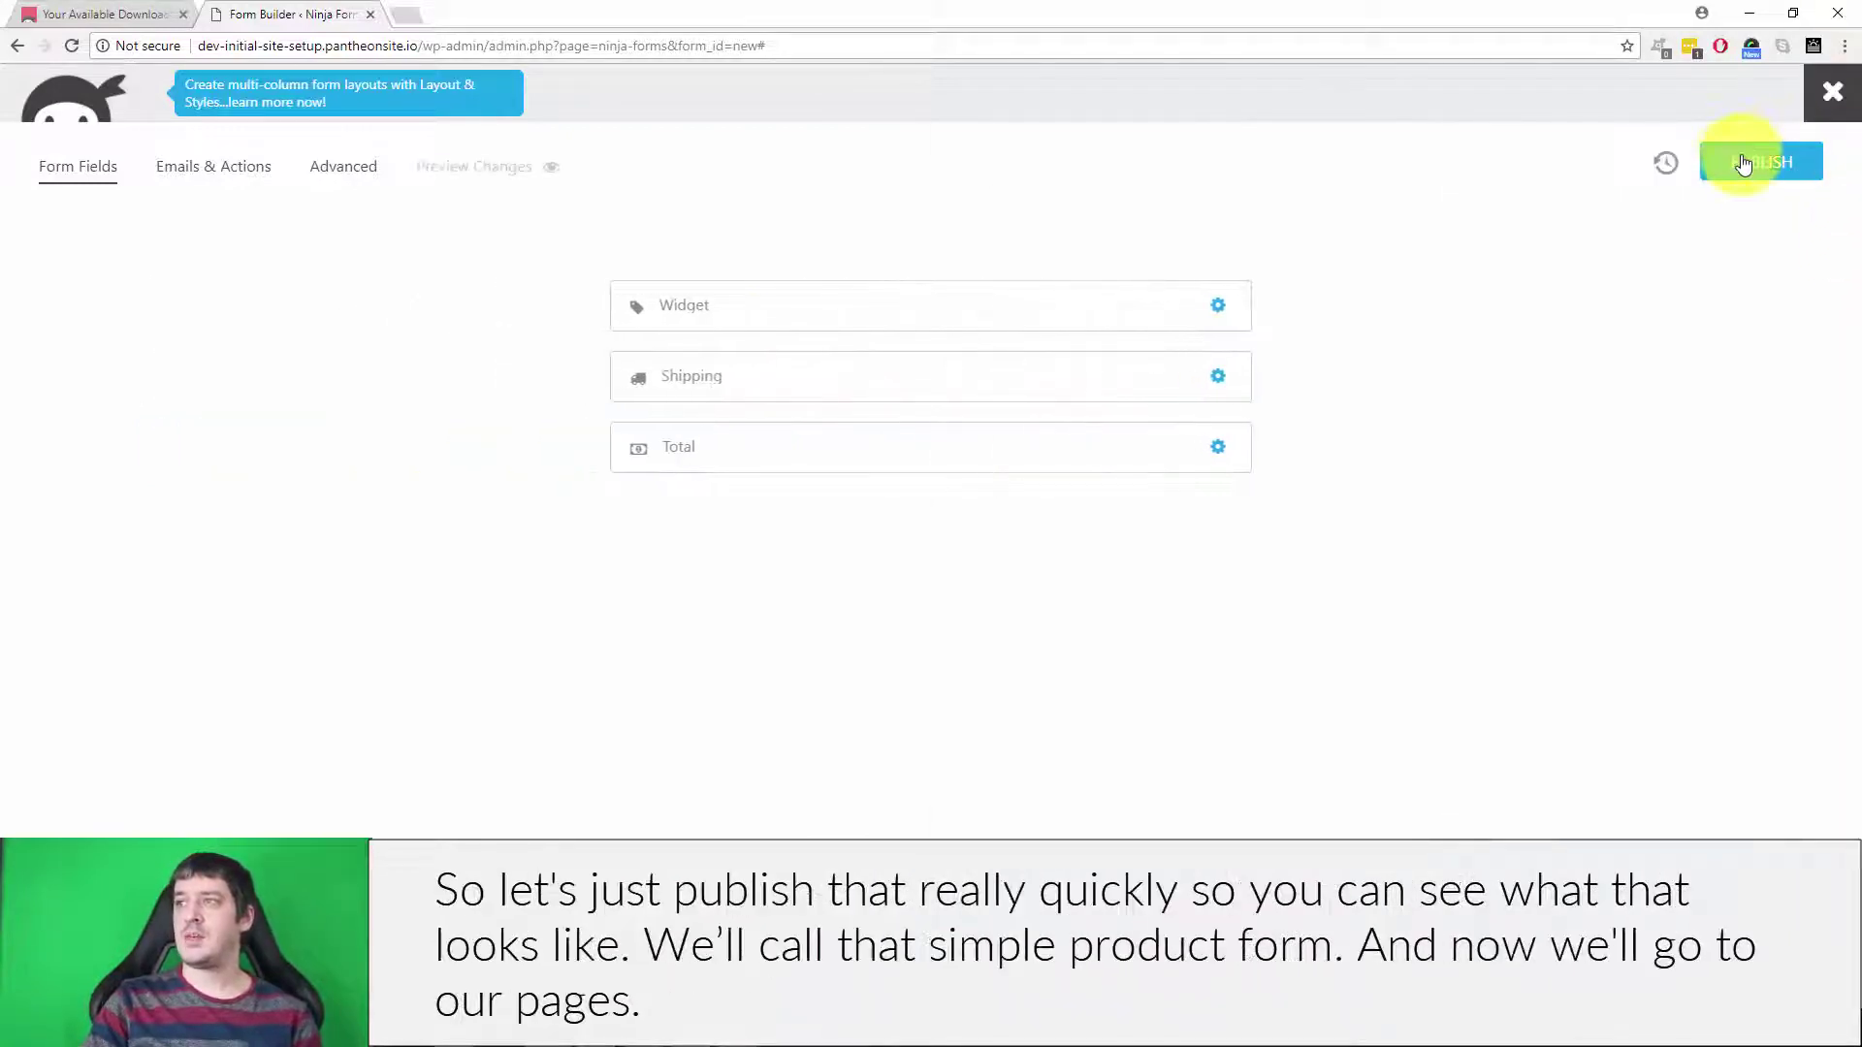
Publish the form as Simple Product Form and close the builder
click(1743, 163)
click(1305, 209)
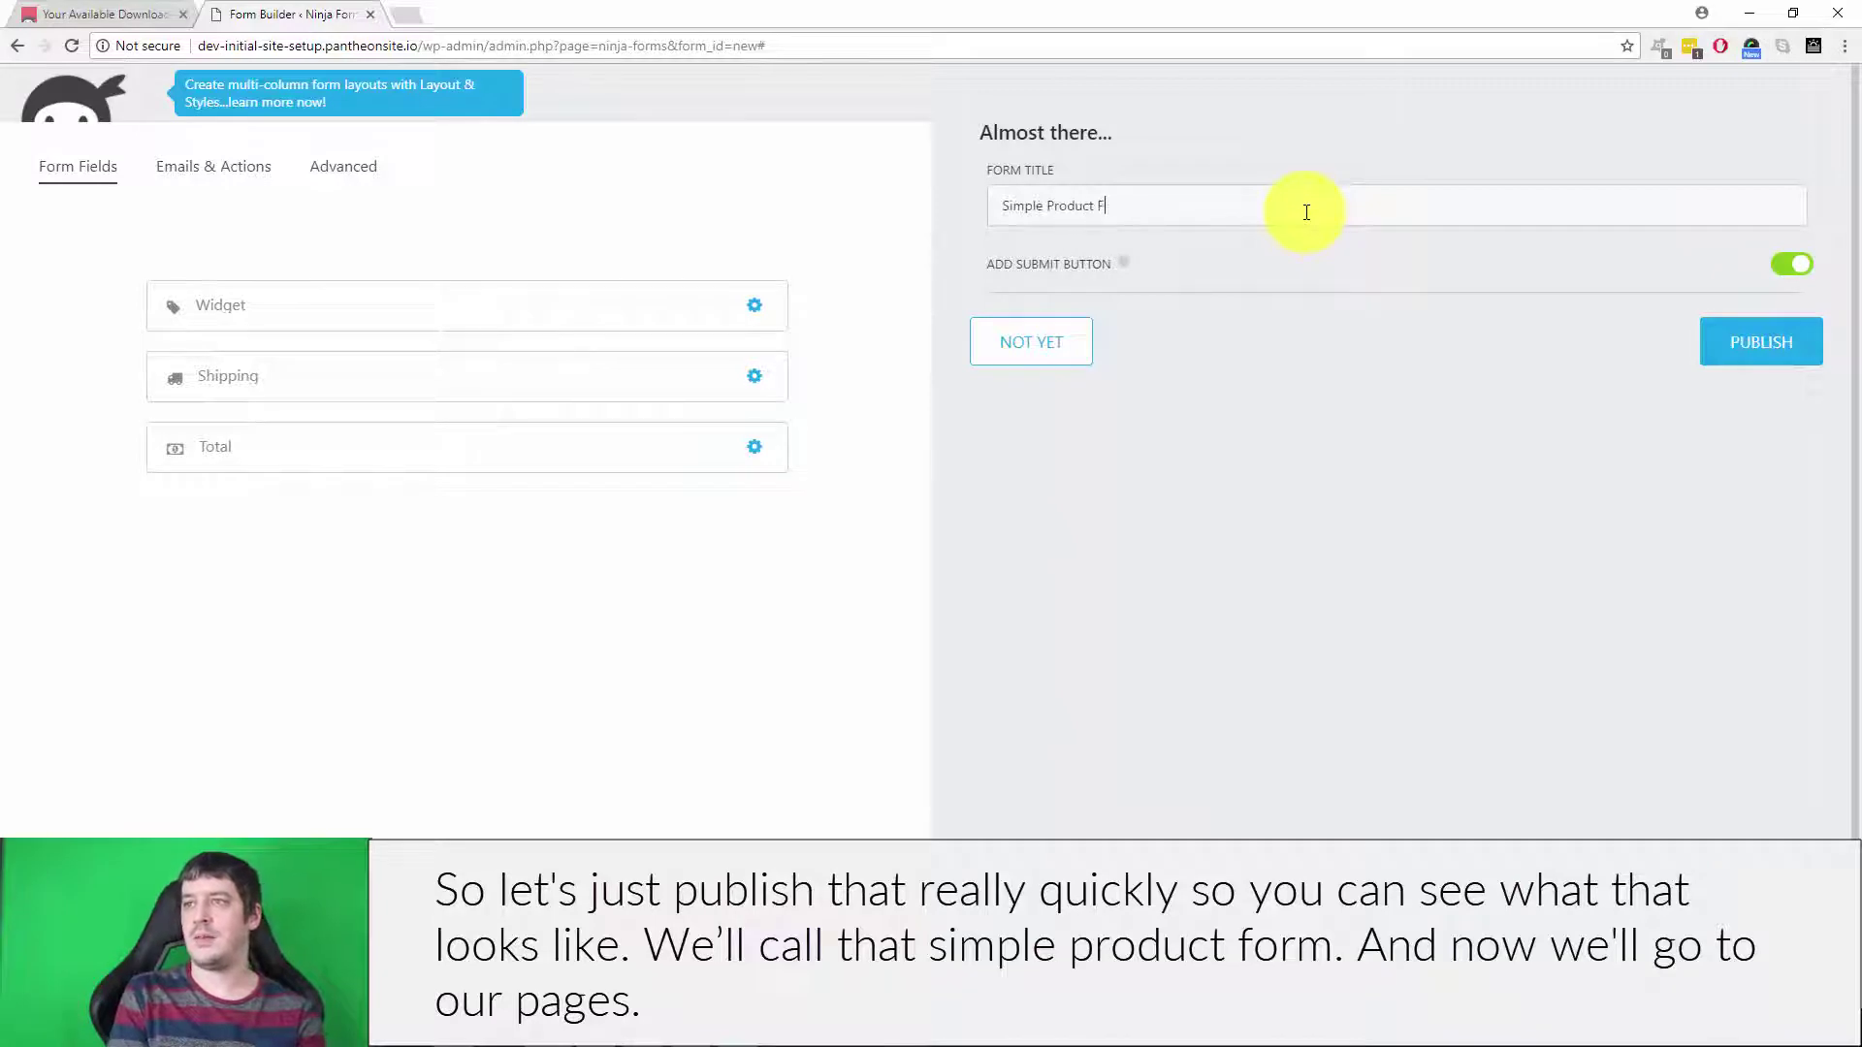
click(1753, 354)
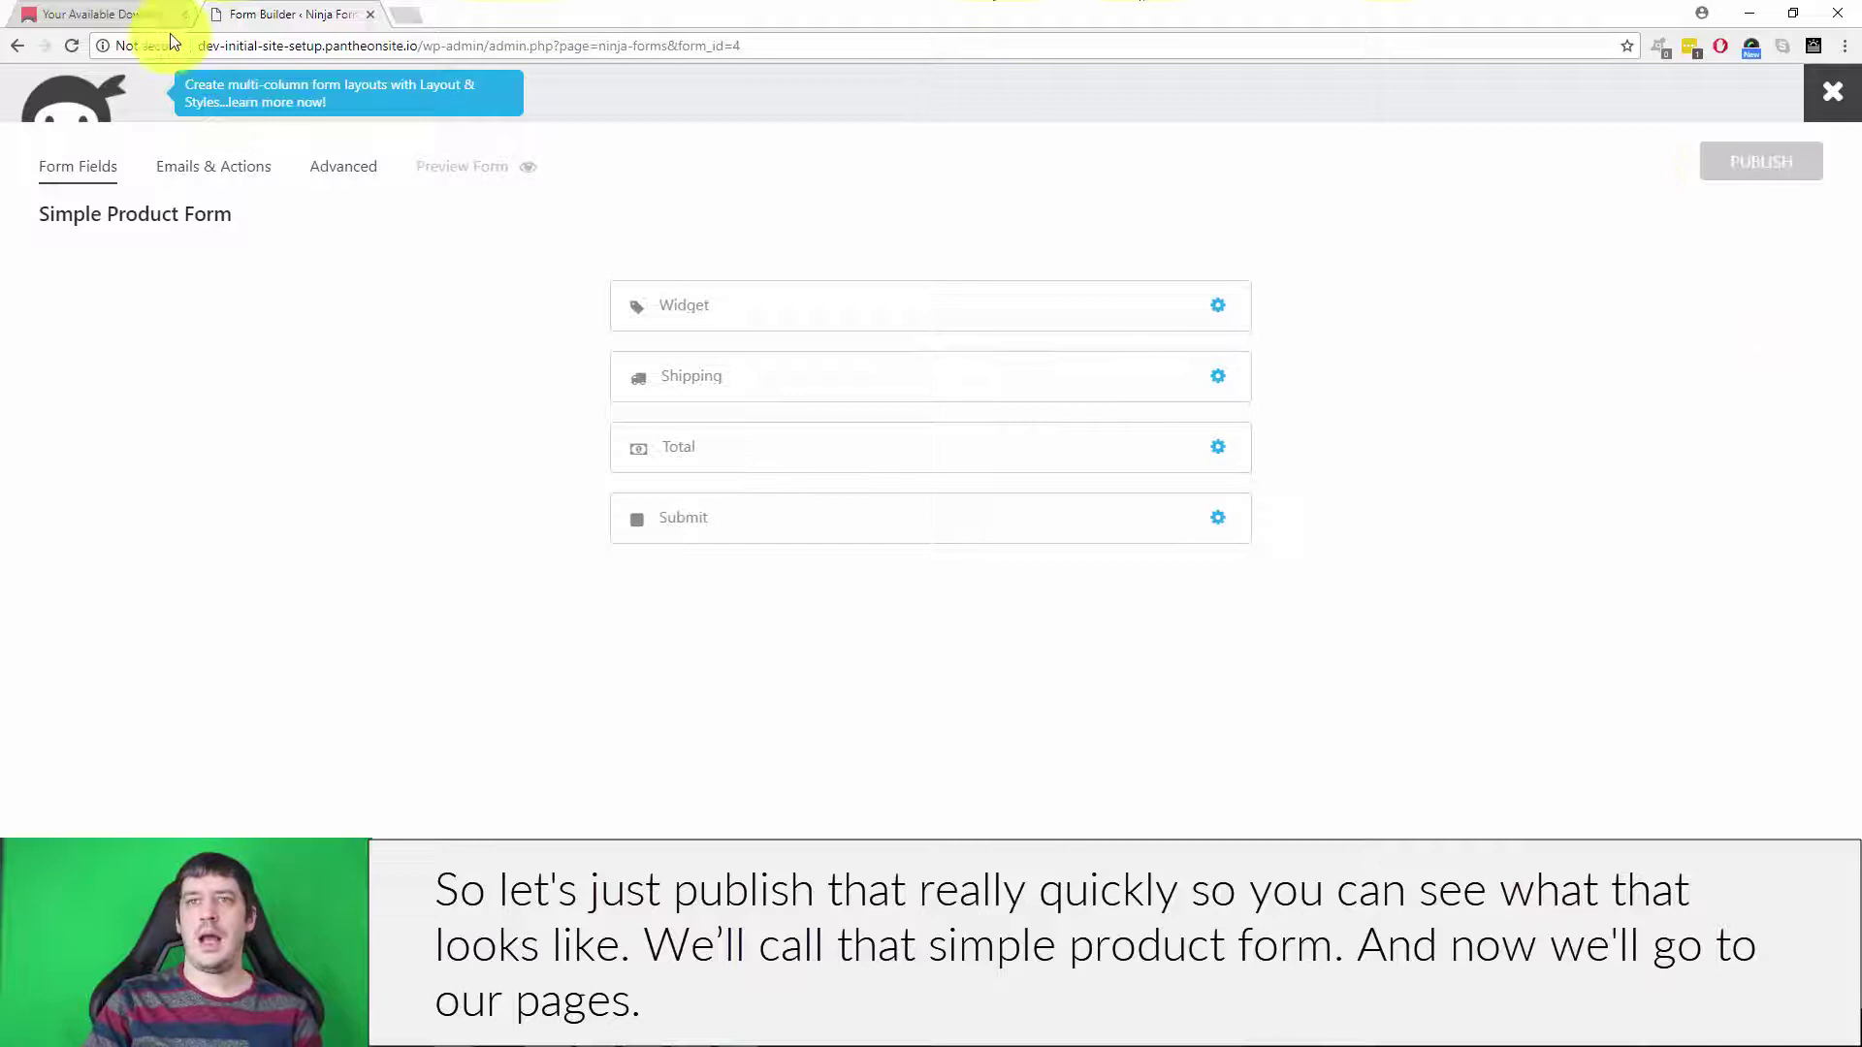
click(1826, 91)
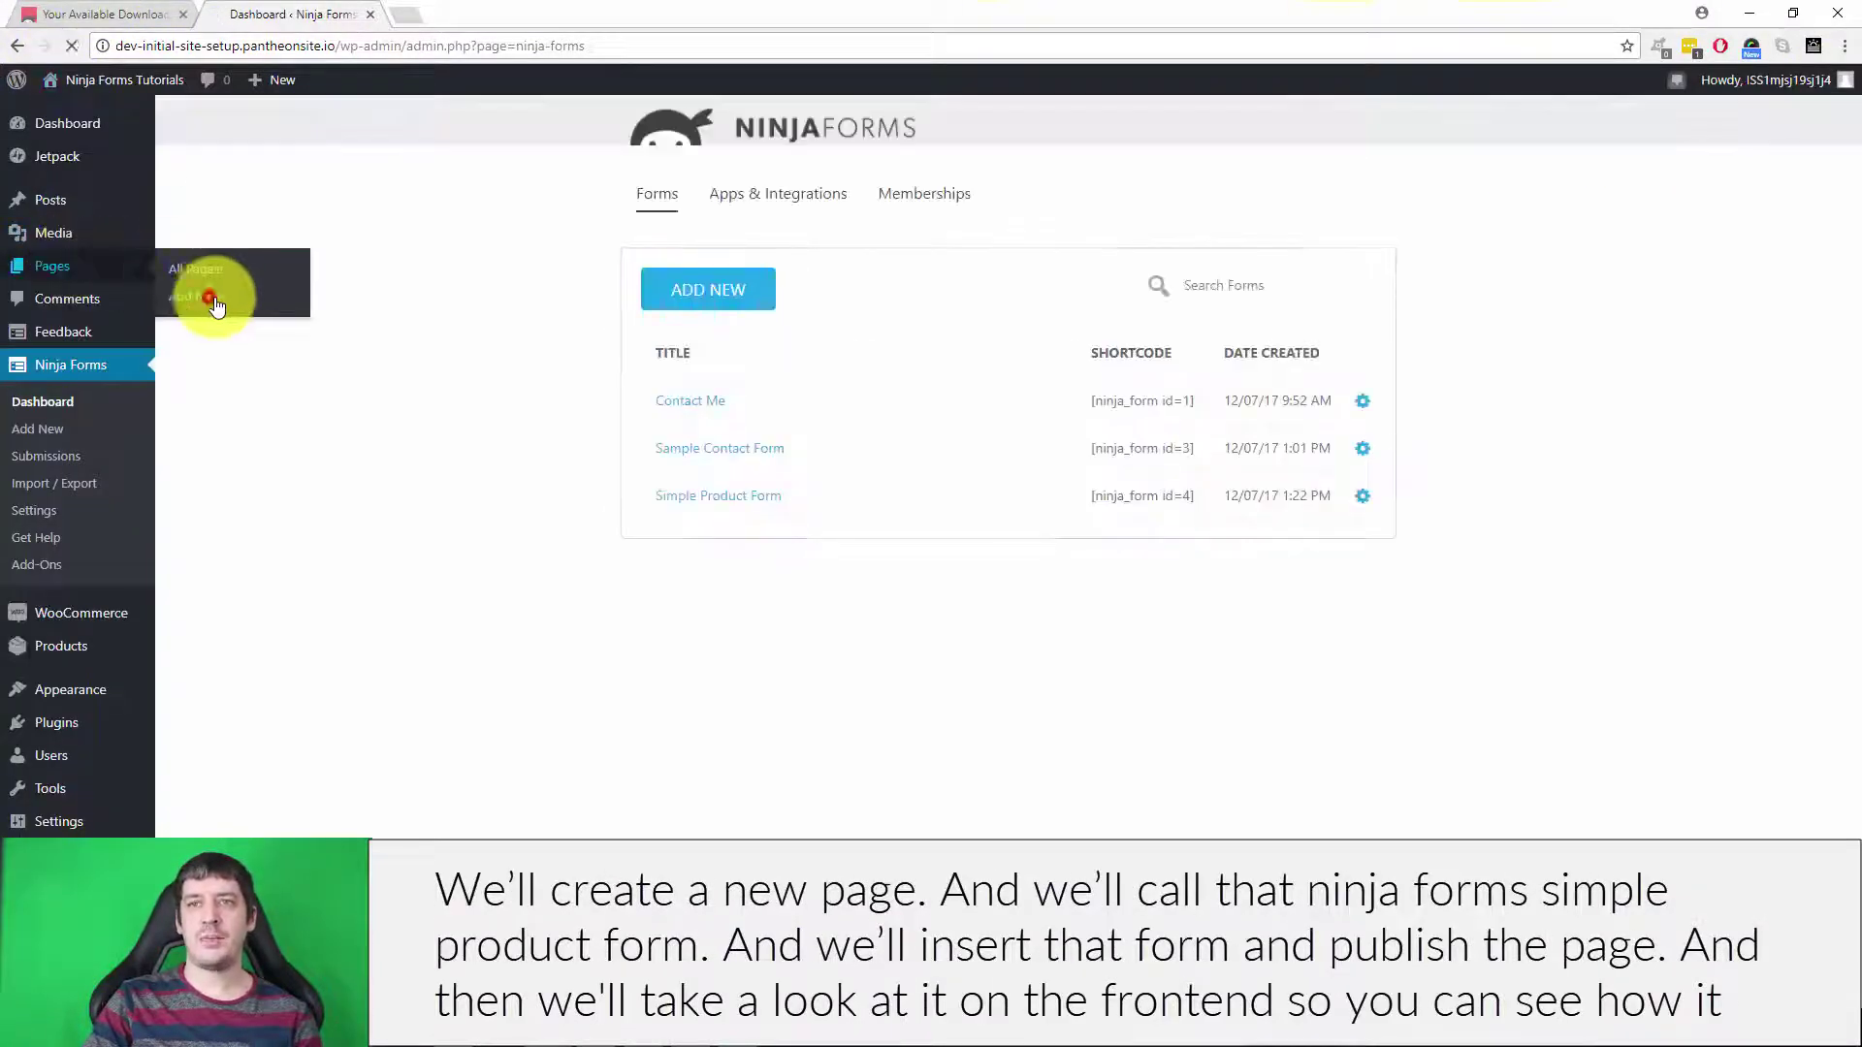
Create a new WordPress page titled 'Ninja Forms Simple Product Form'
click(208, 297)
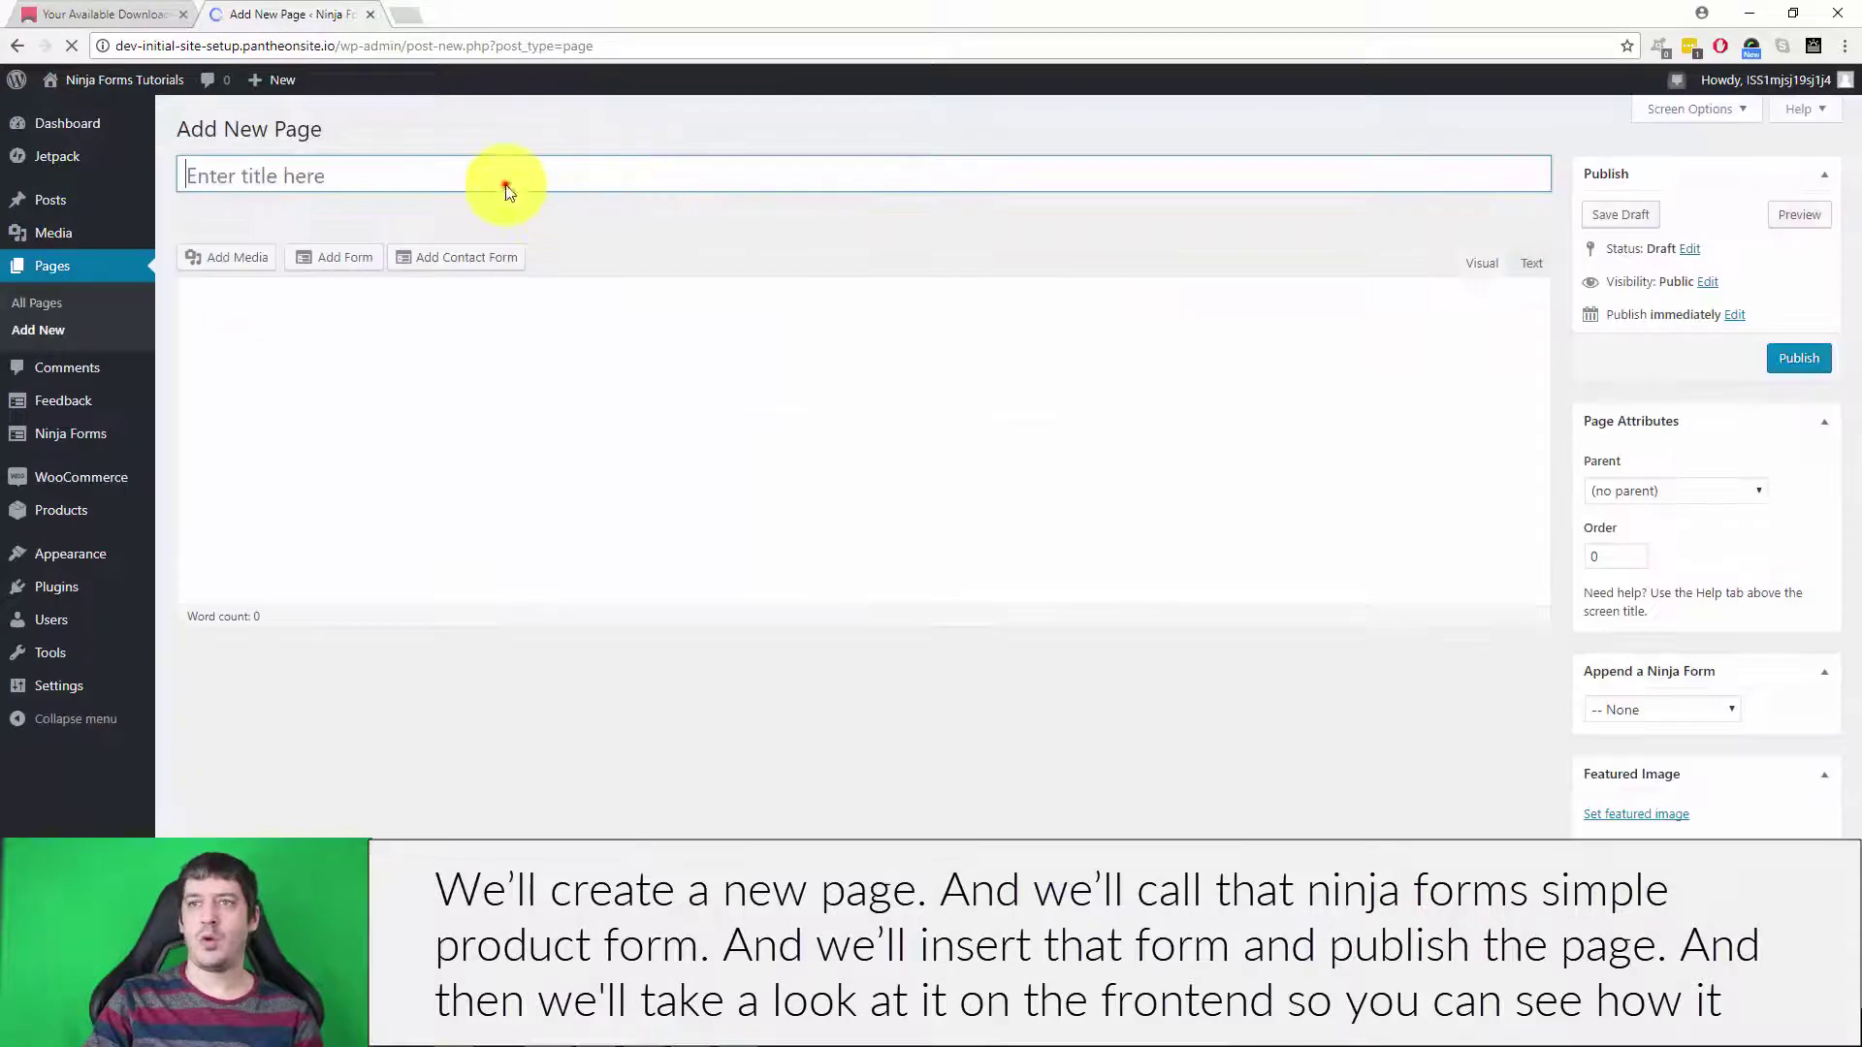
click(507, 185)
text(Ninaj)
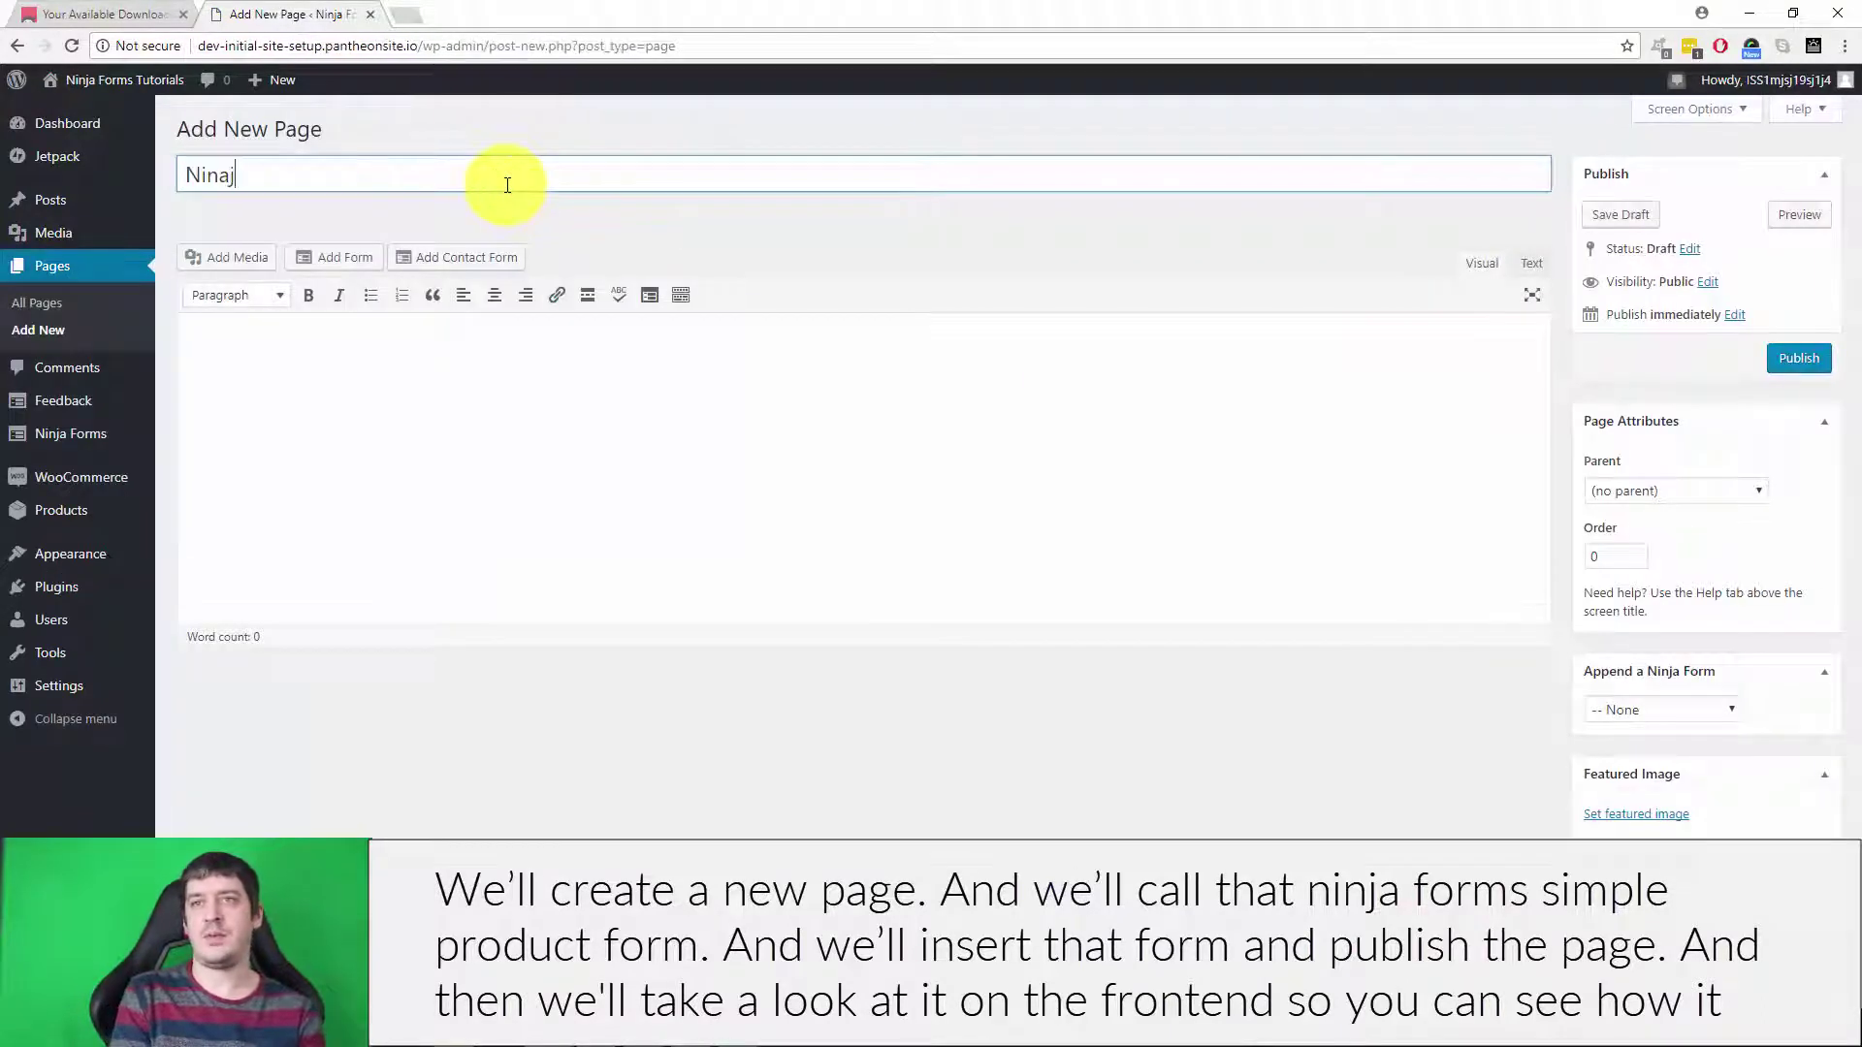
key(BackSpace)
key(BackSpace)
text(ja)
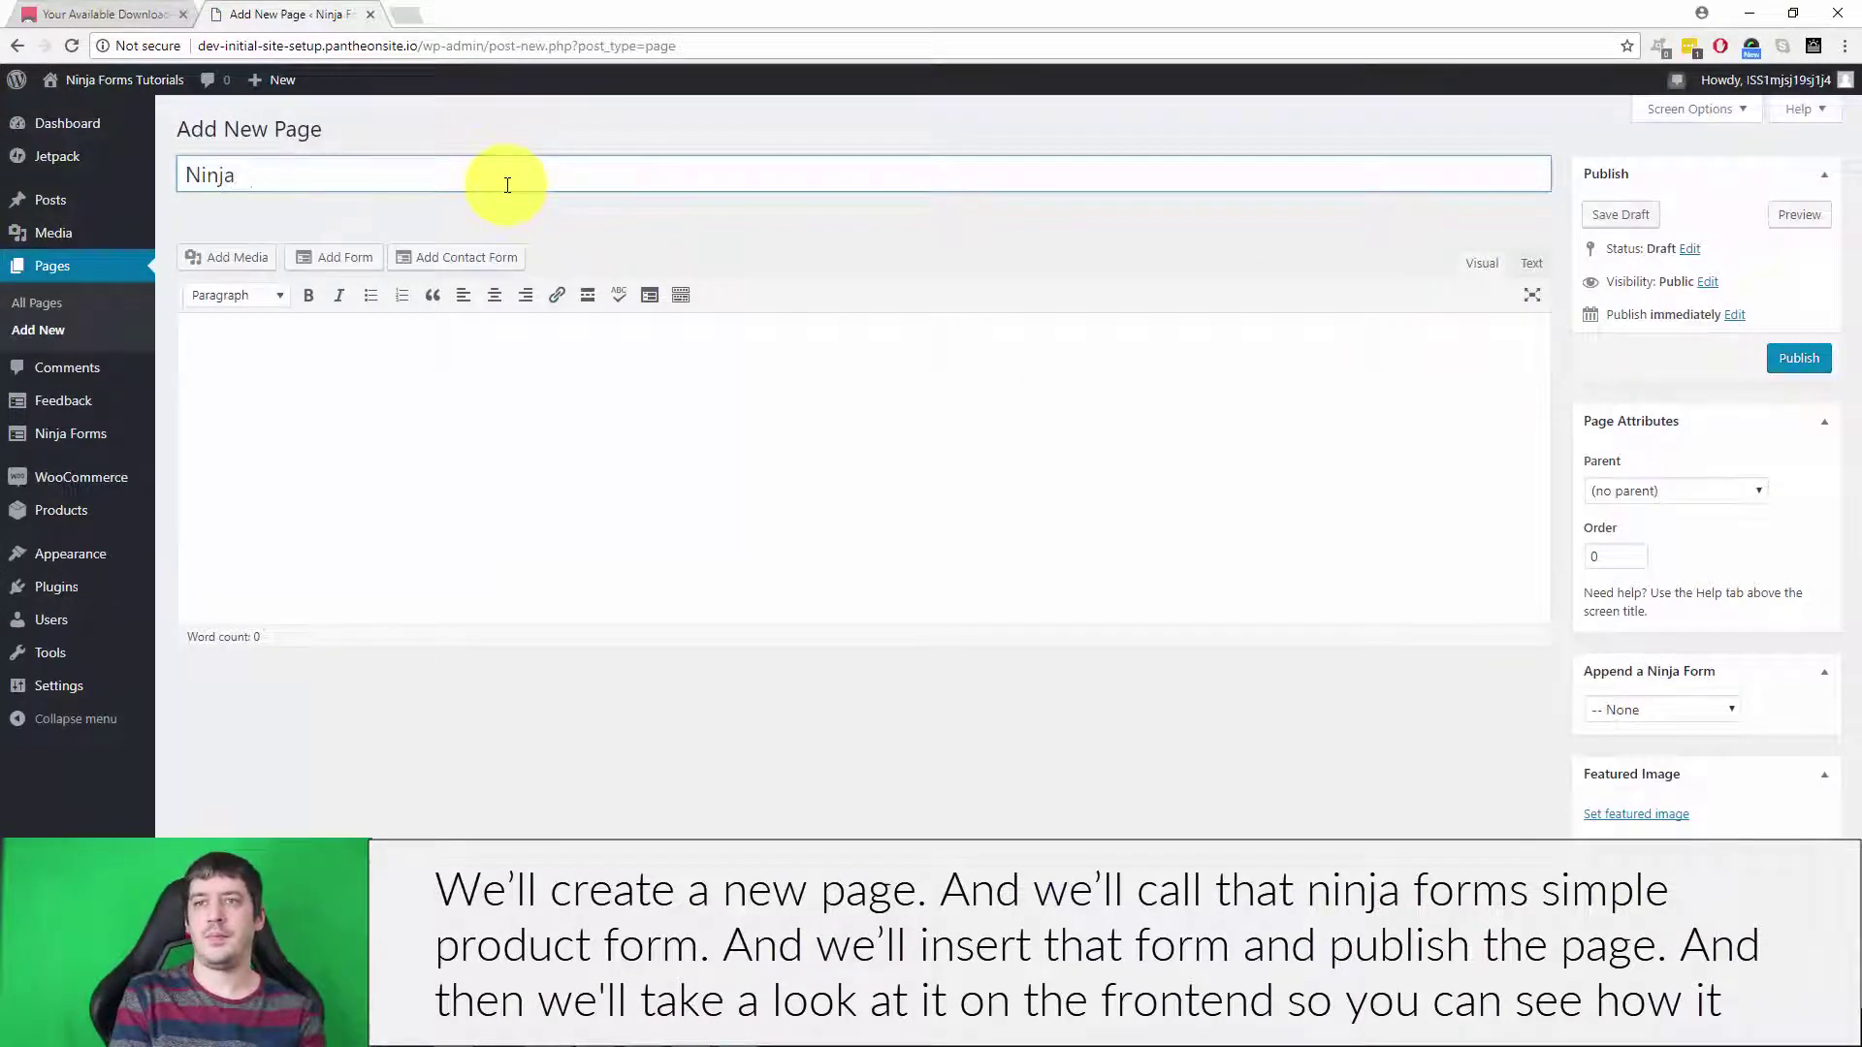
text( Forms Simple Prpo)
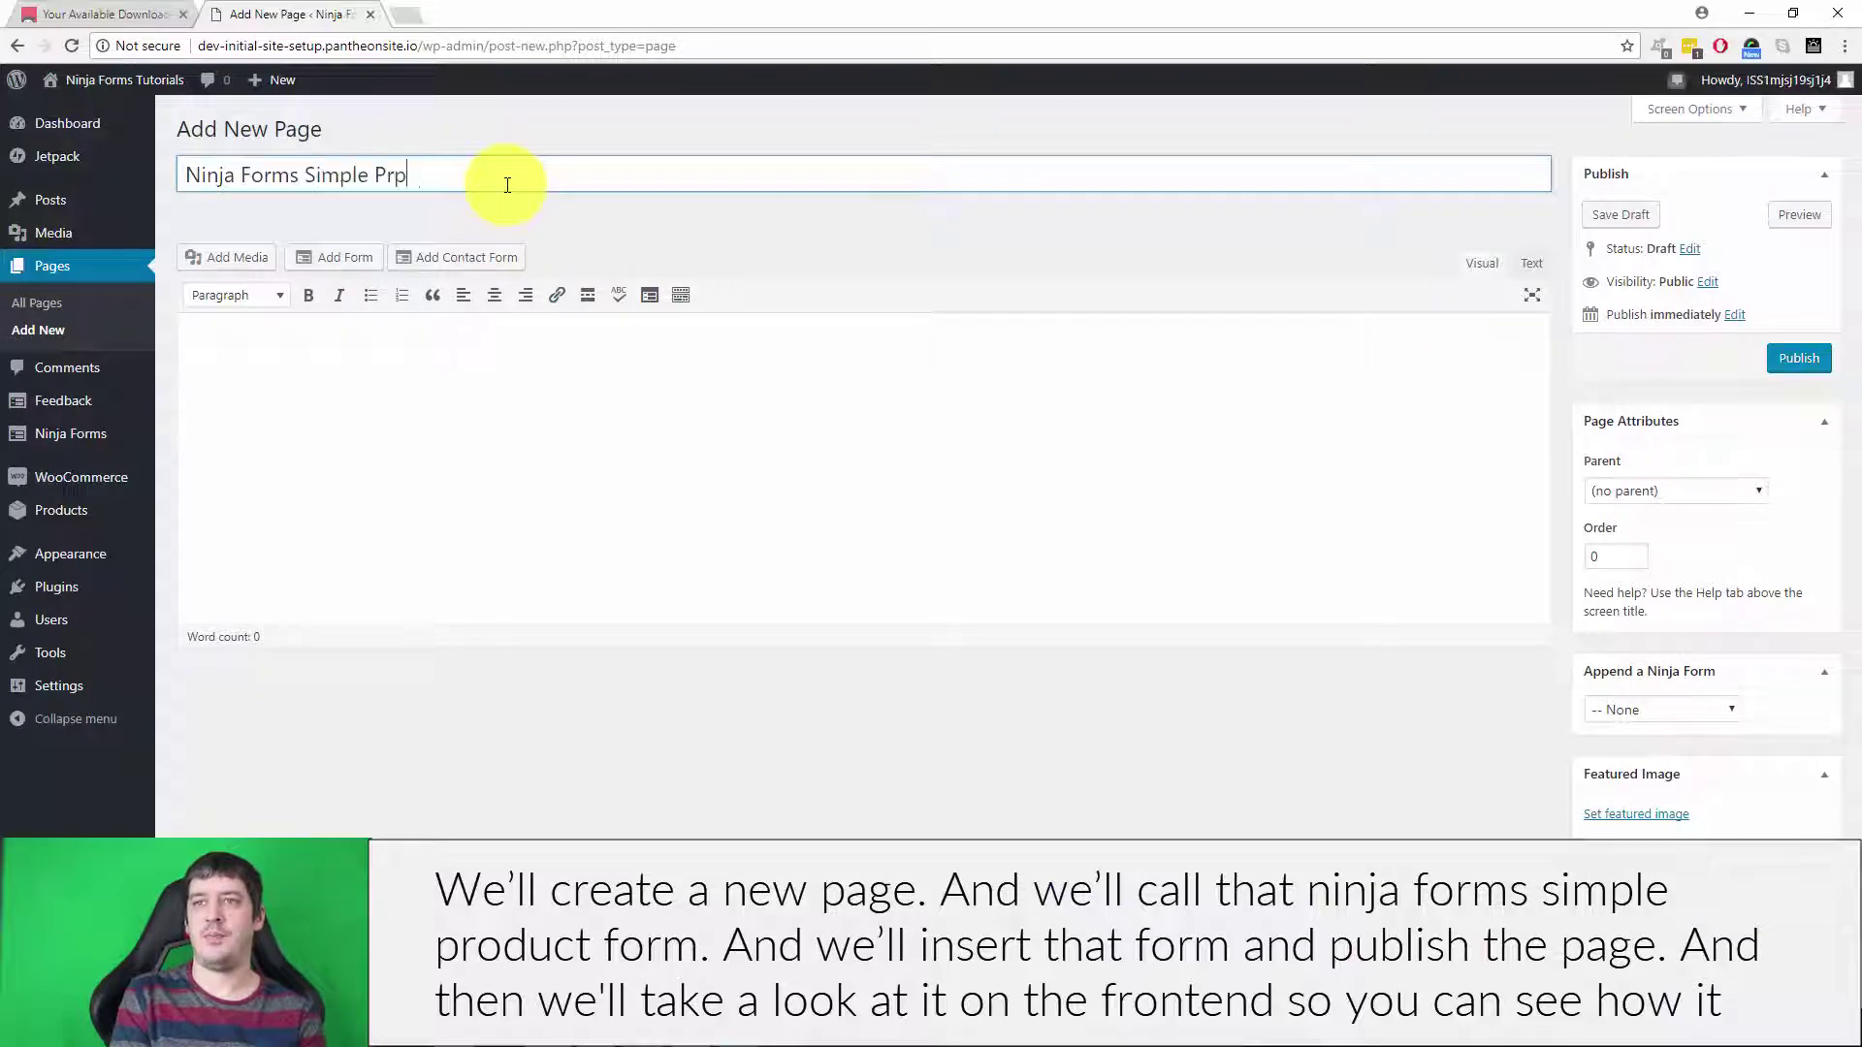
Insert the Simple Product Form into the page content and publish the page
click(366, 383)
click(339, 257)
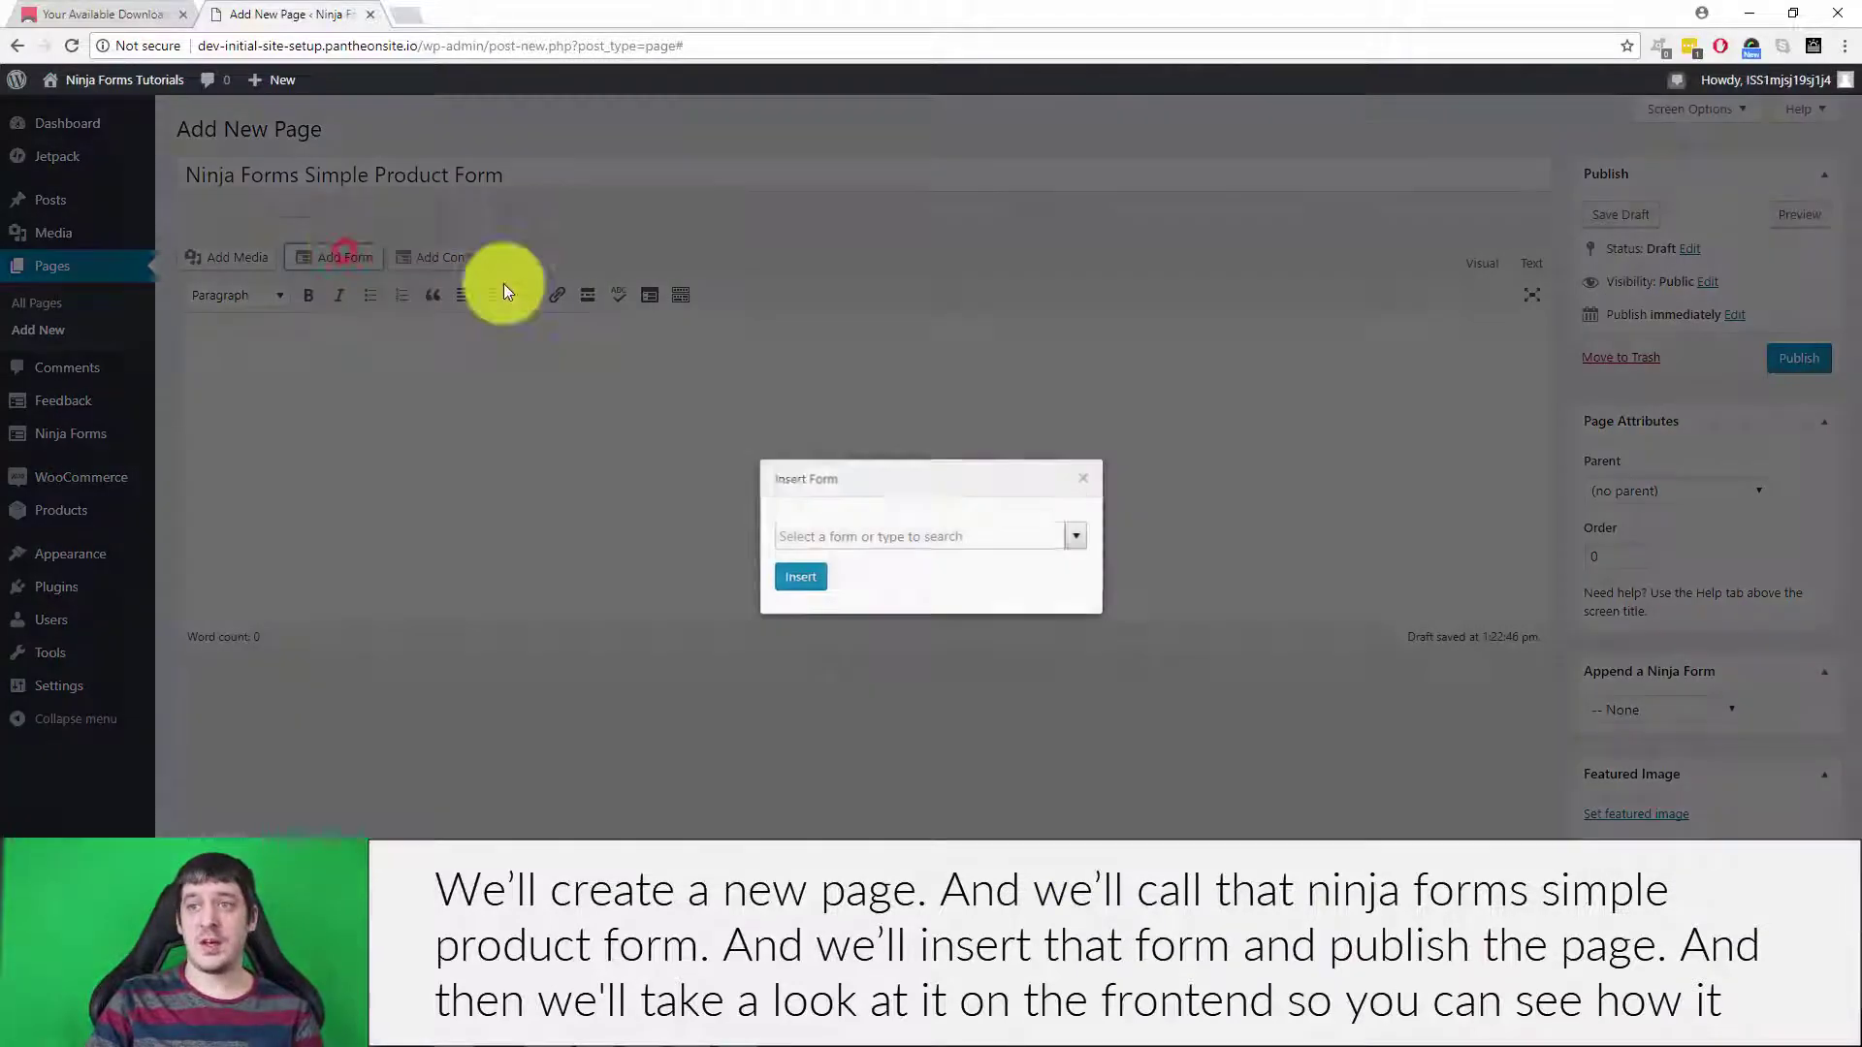
click(1075, 535)
click(915, 617)
click(796, 580)
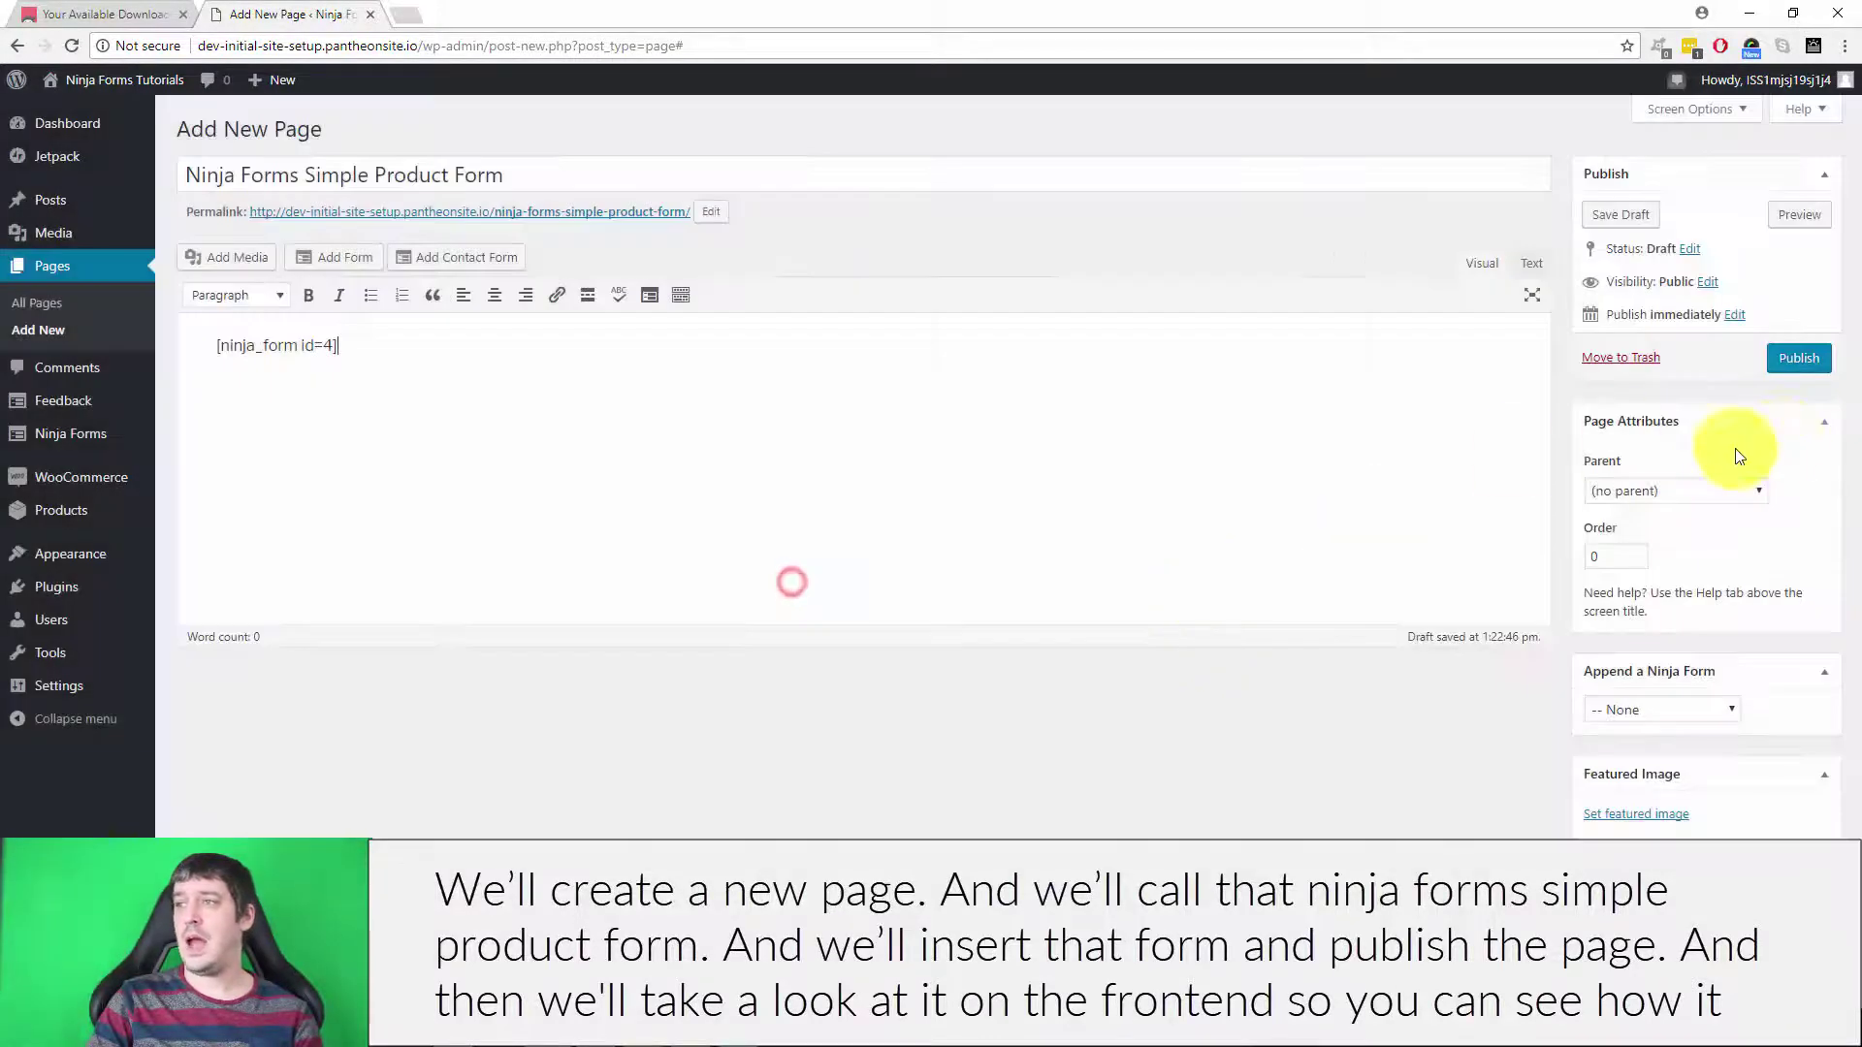
click(1798, 358)
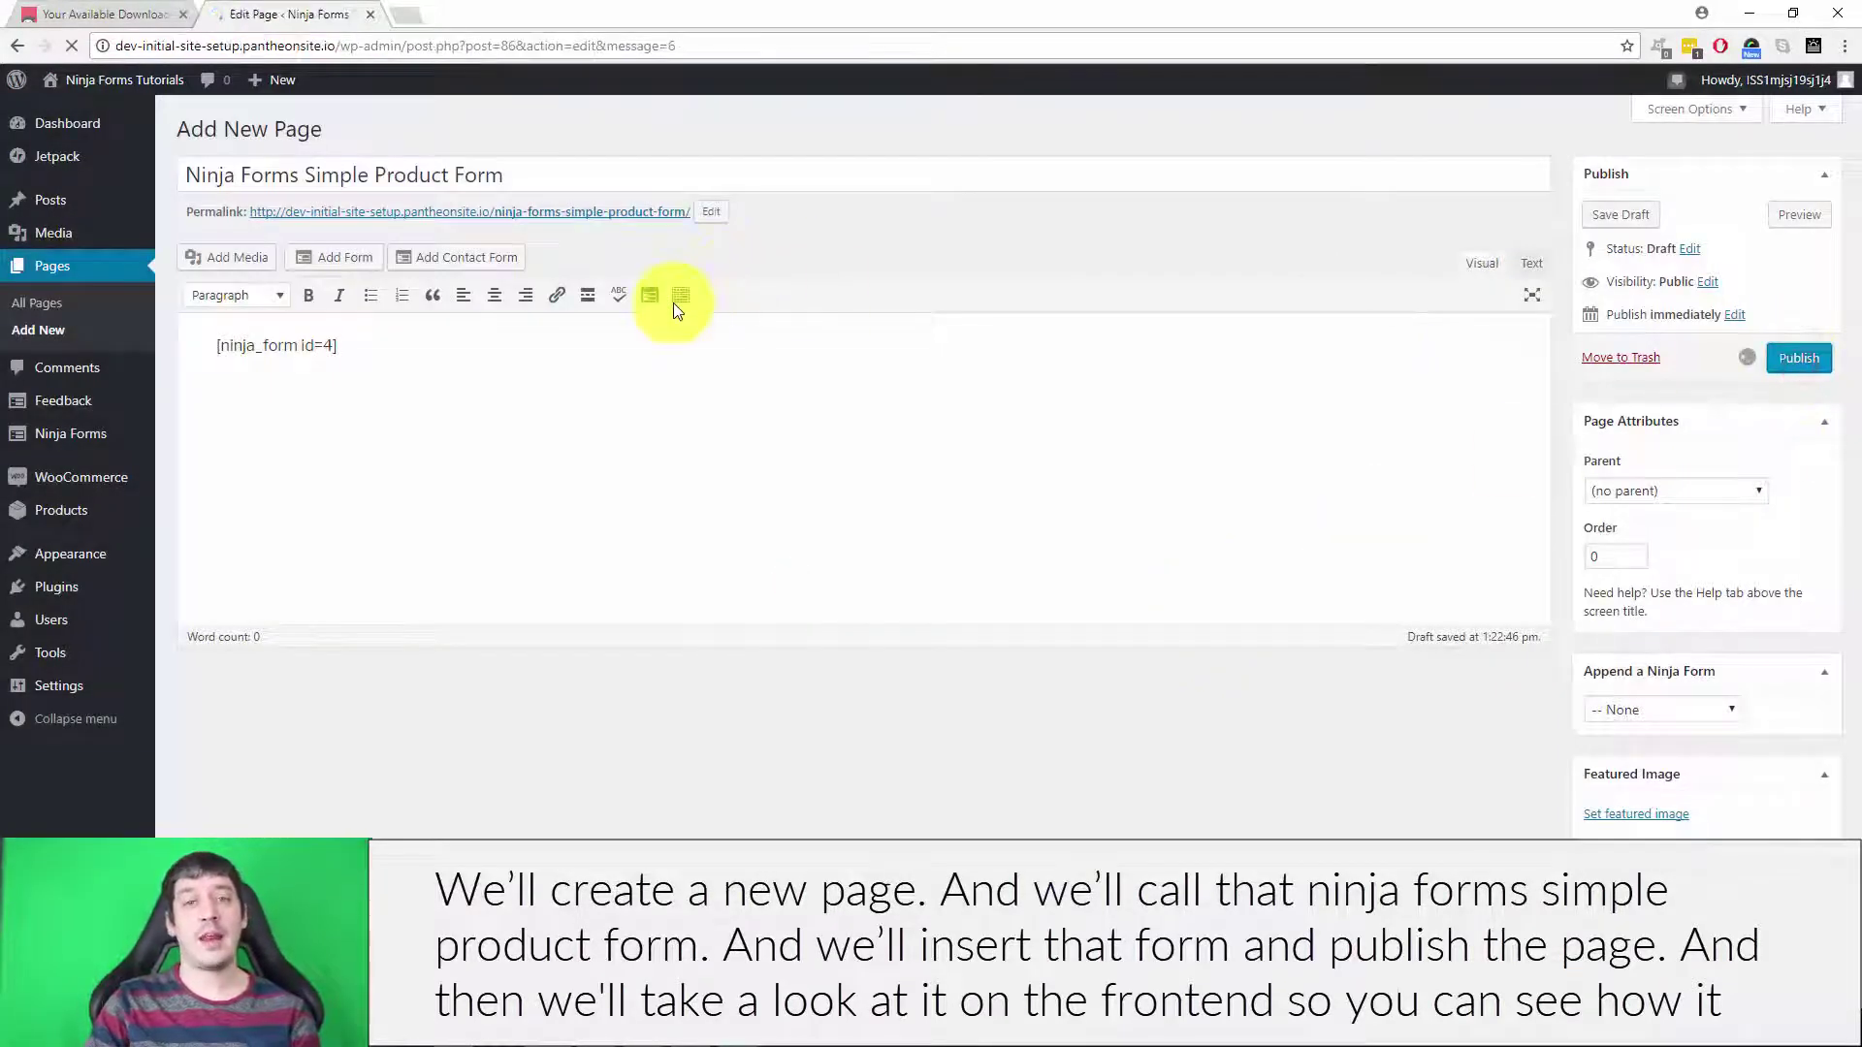
right_click(529, 277)
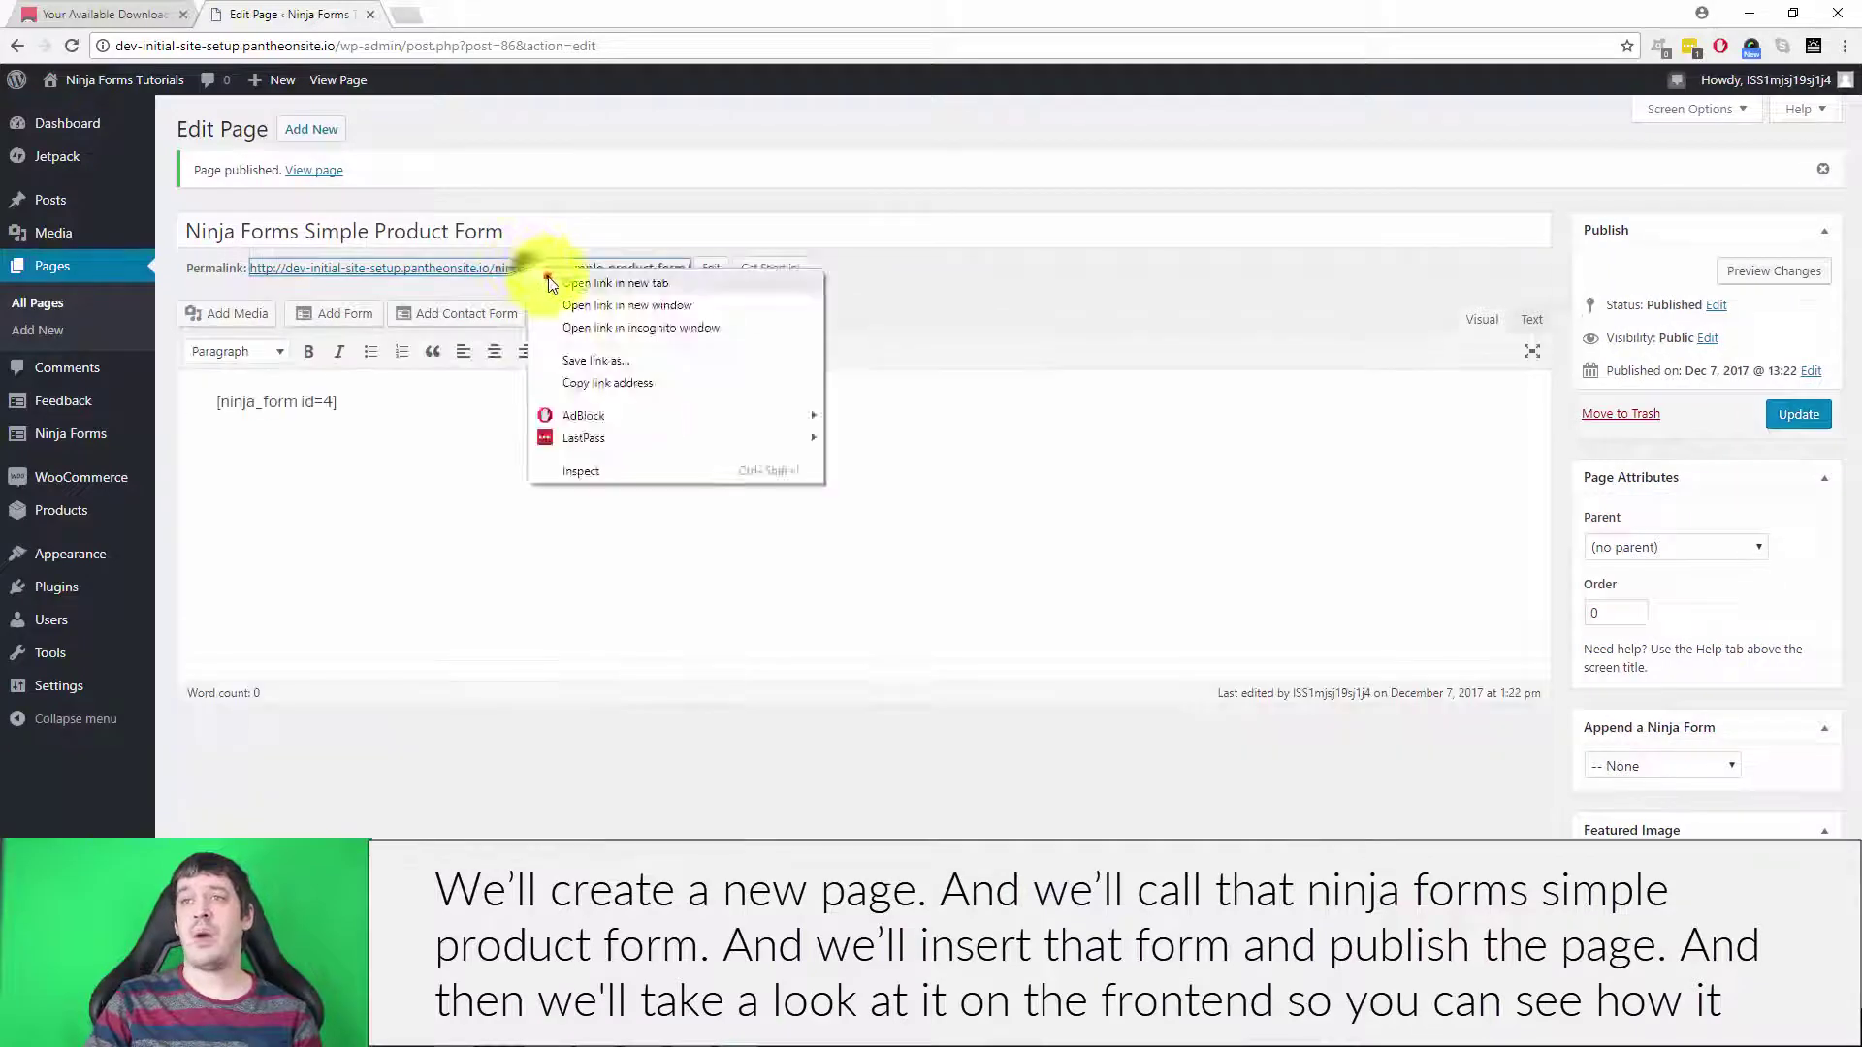
Open the published page in a new tab and enter Widget quantity 5 to get a 60.00 total
click(597, 282)
key(ctrl+Tab)
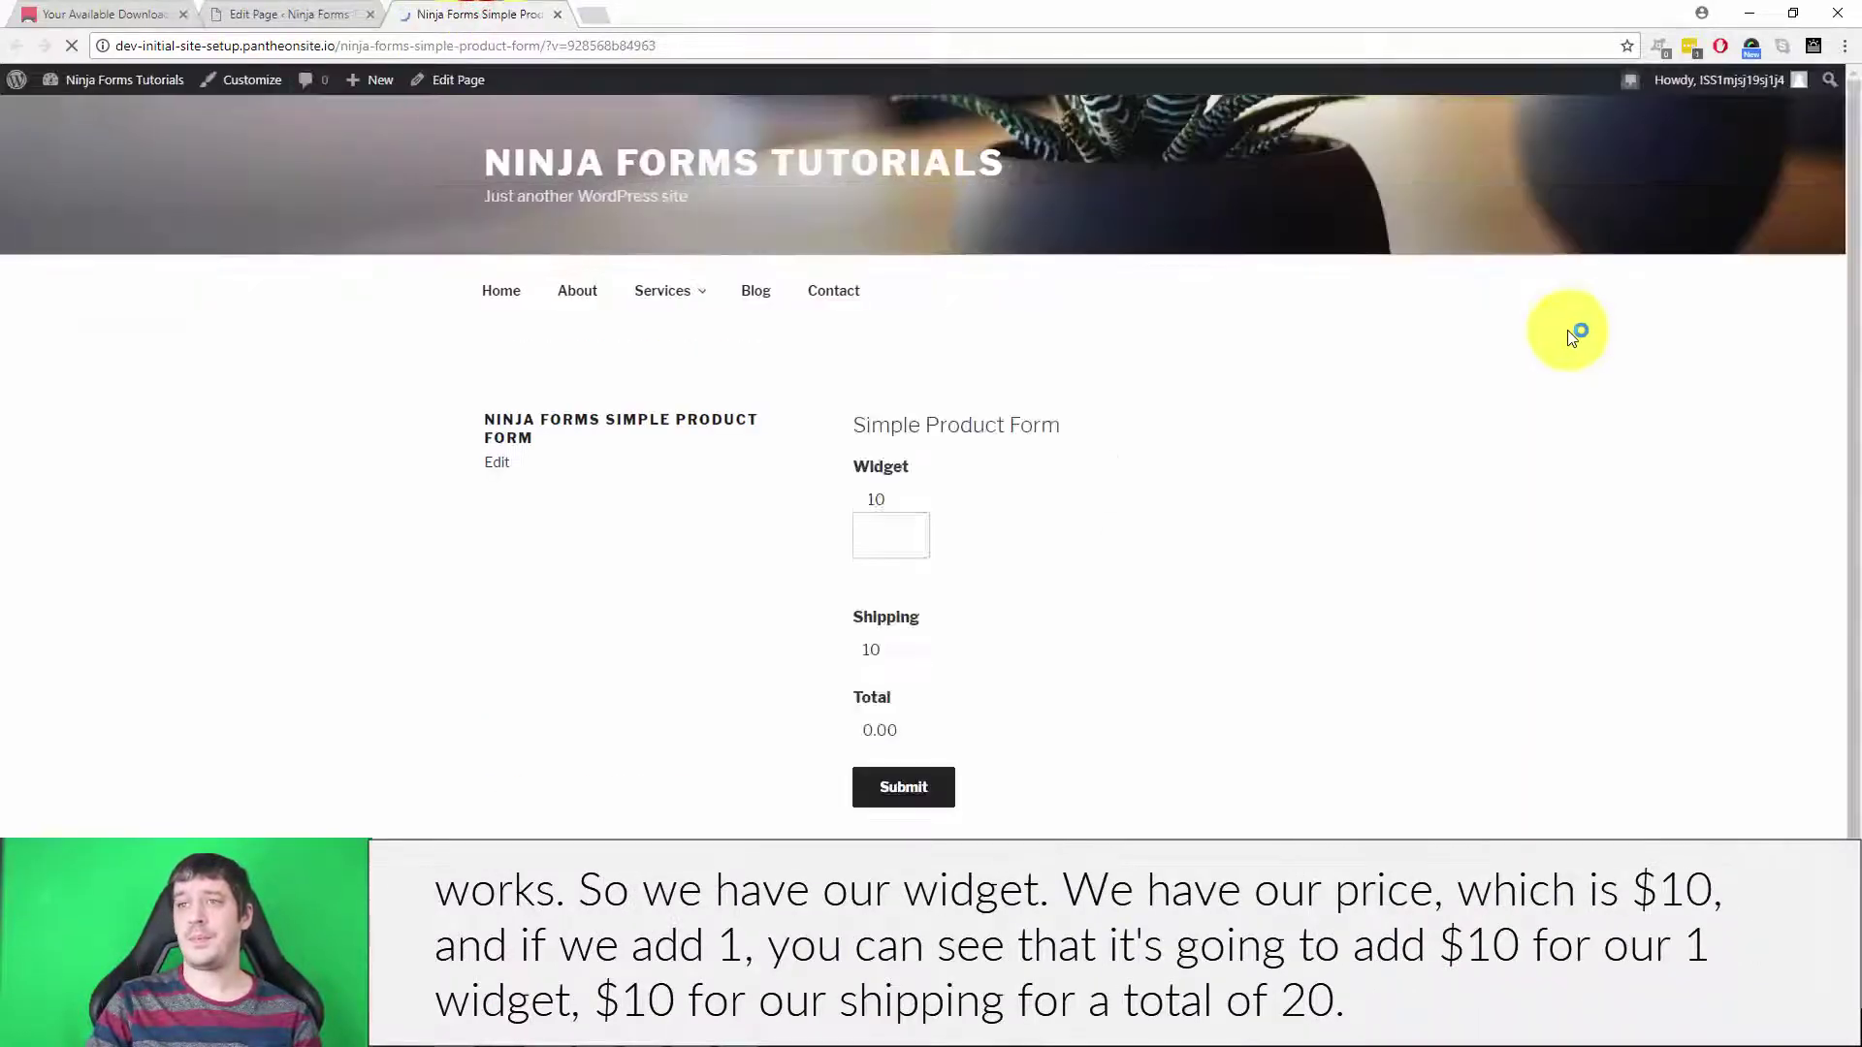
click(886, 532)
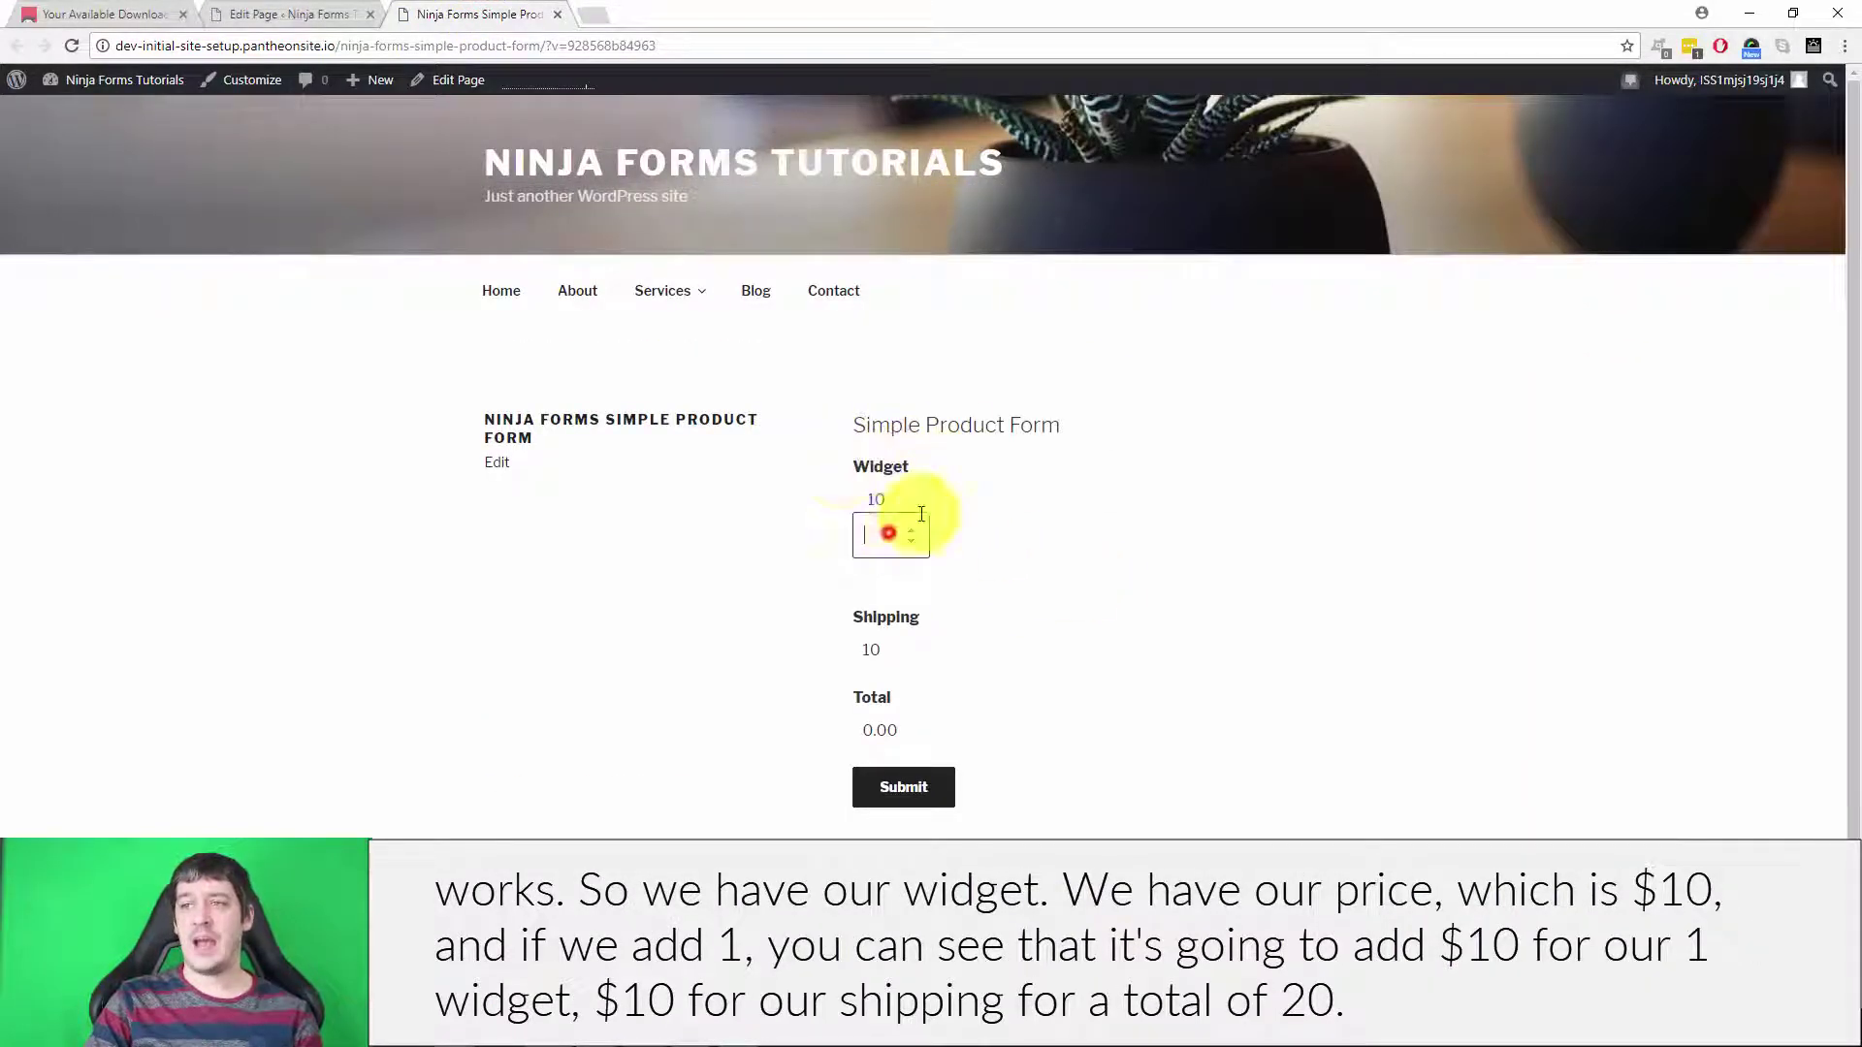
text(1)
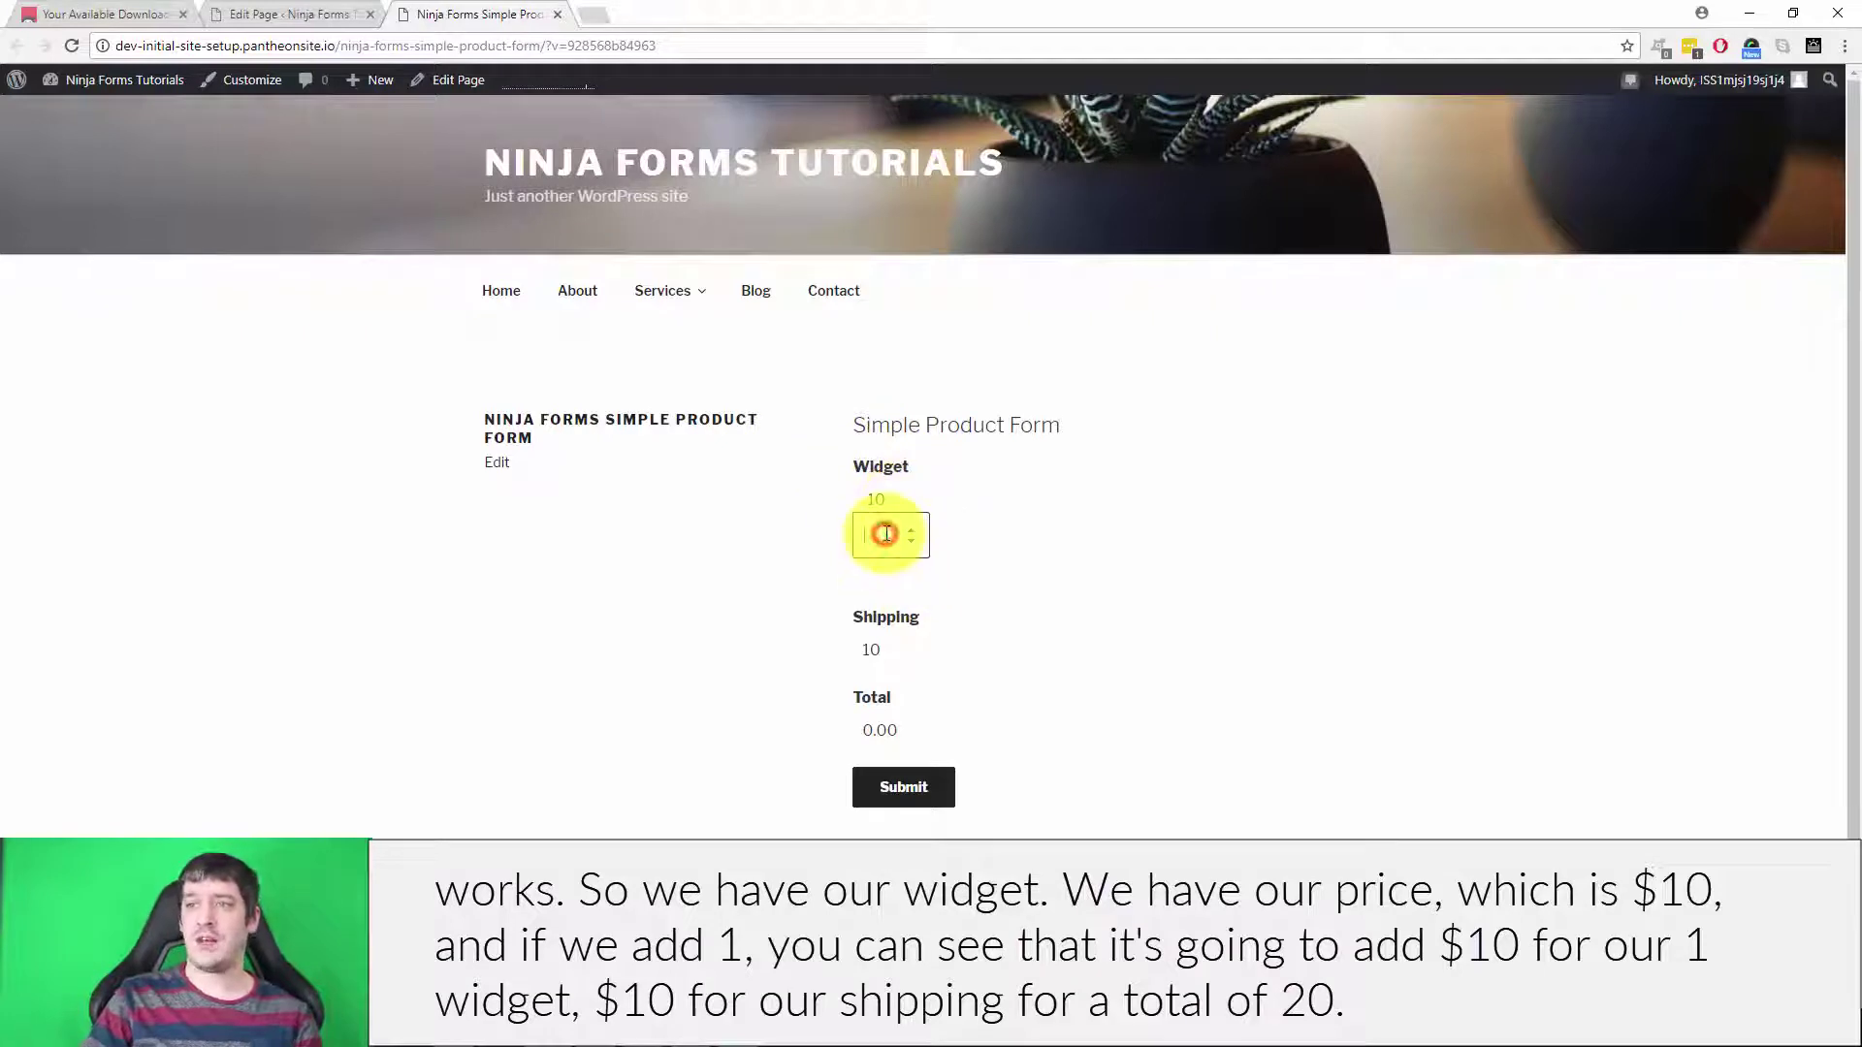
click(1334, 591)
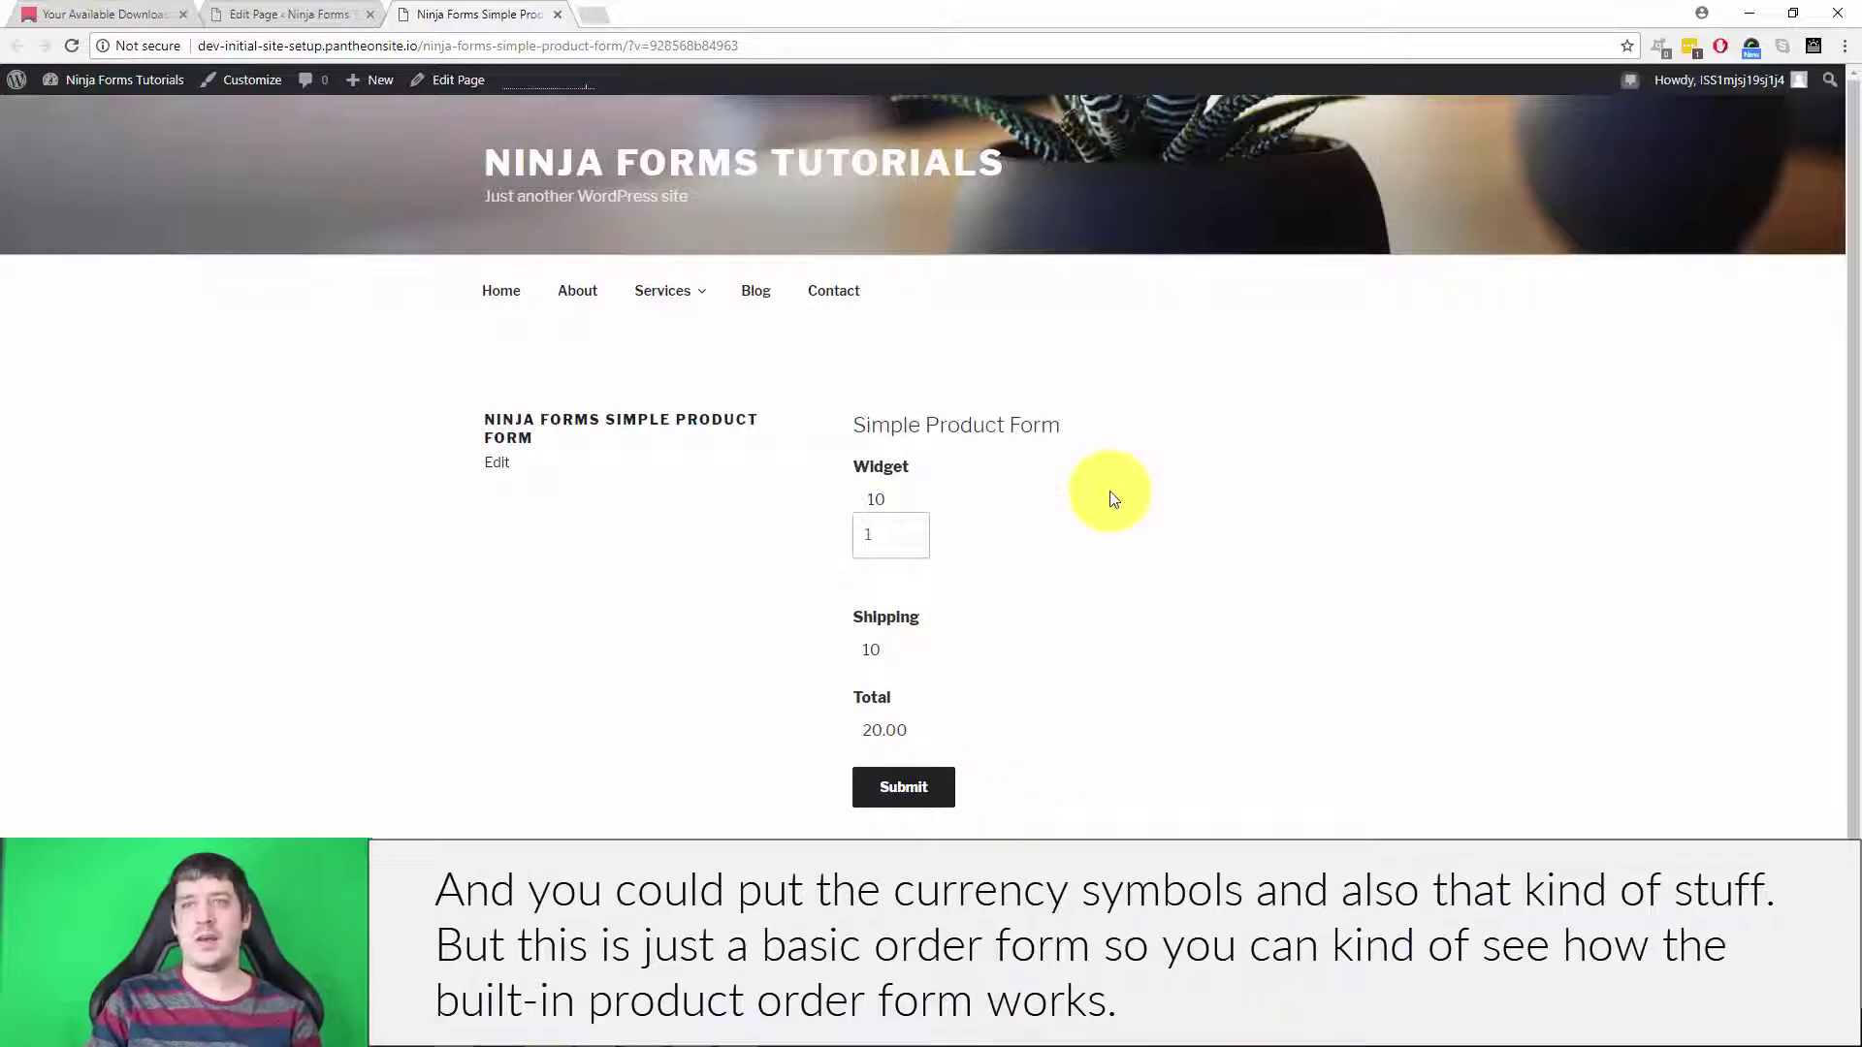
click(879, 534)
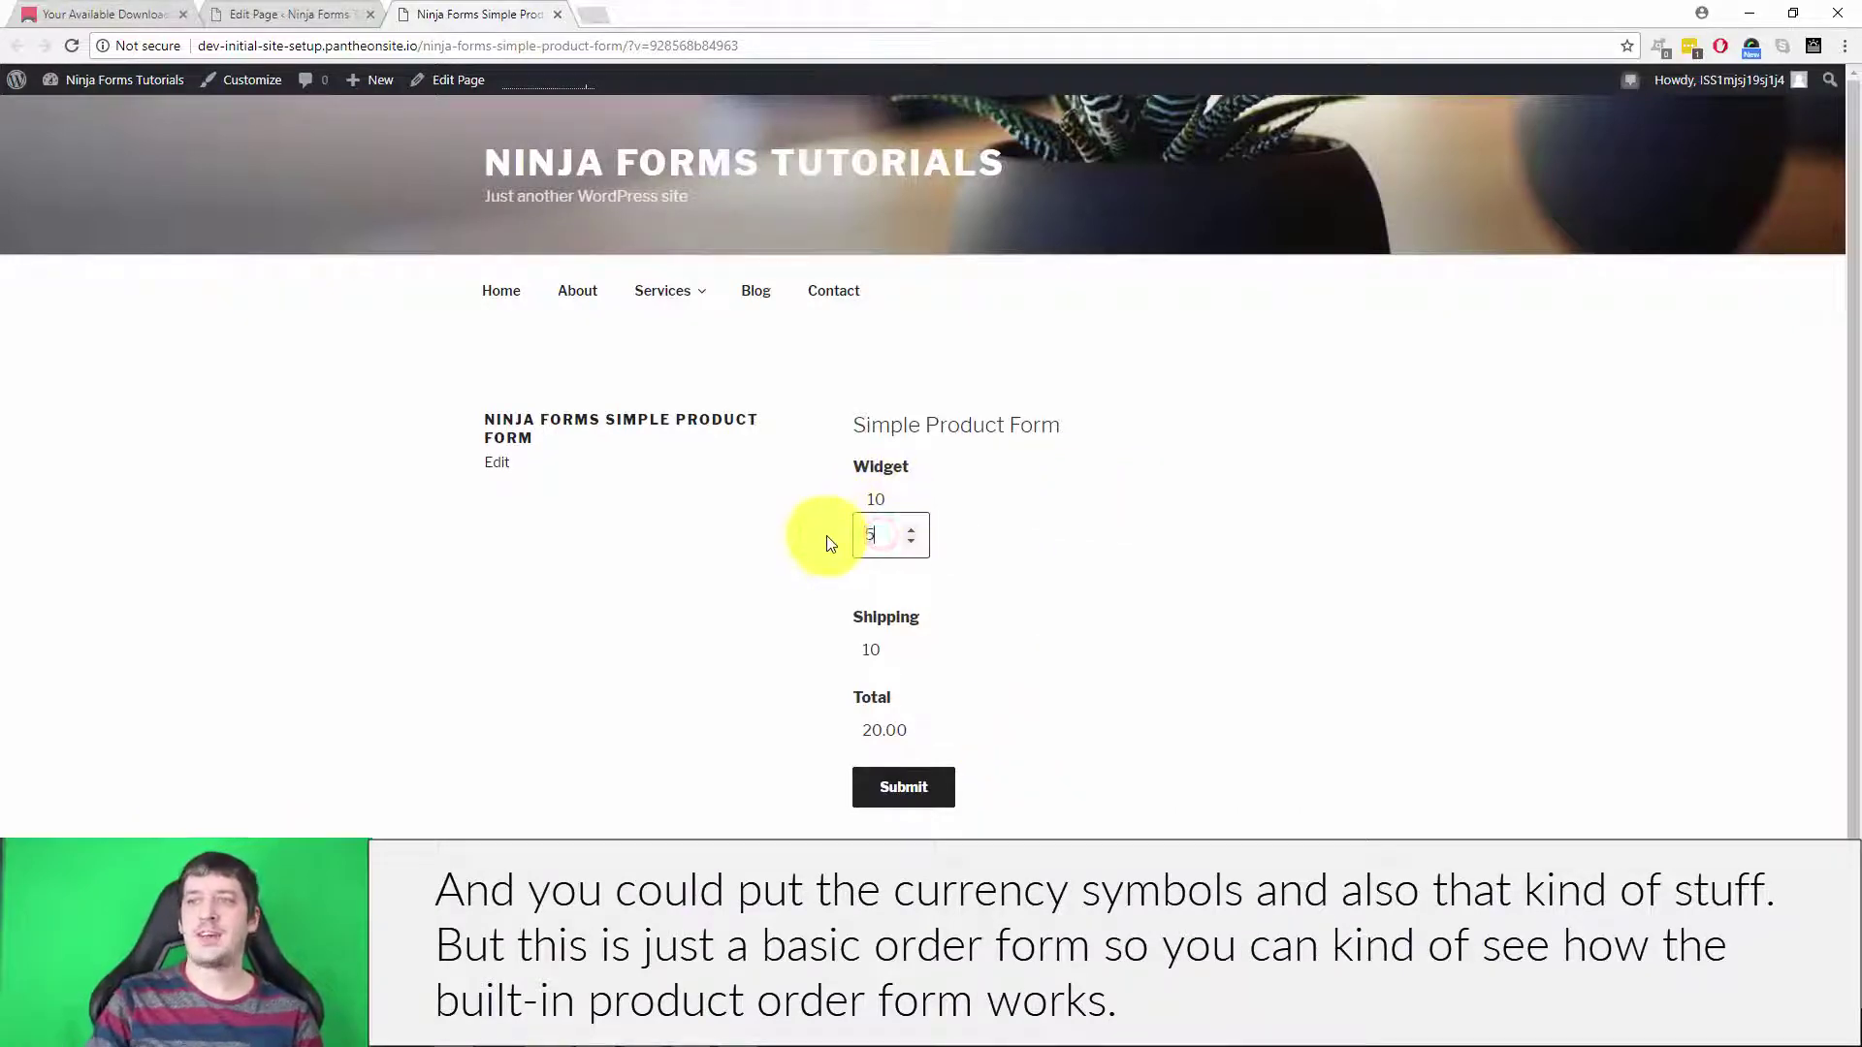
click(1299, 490)
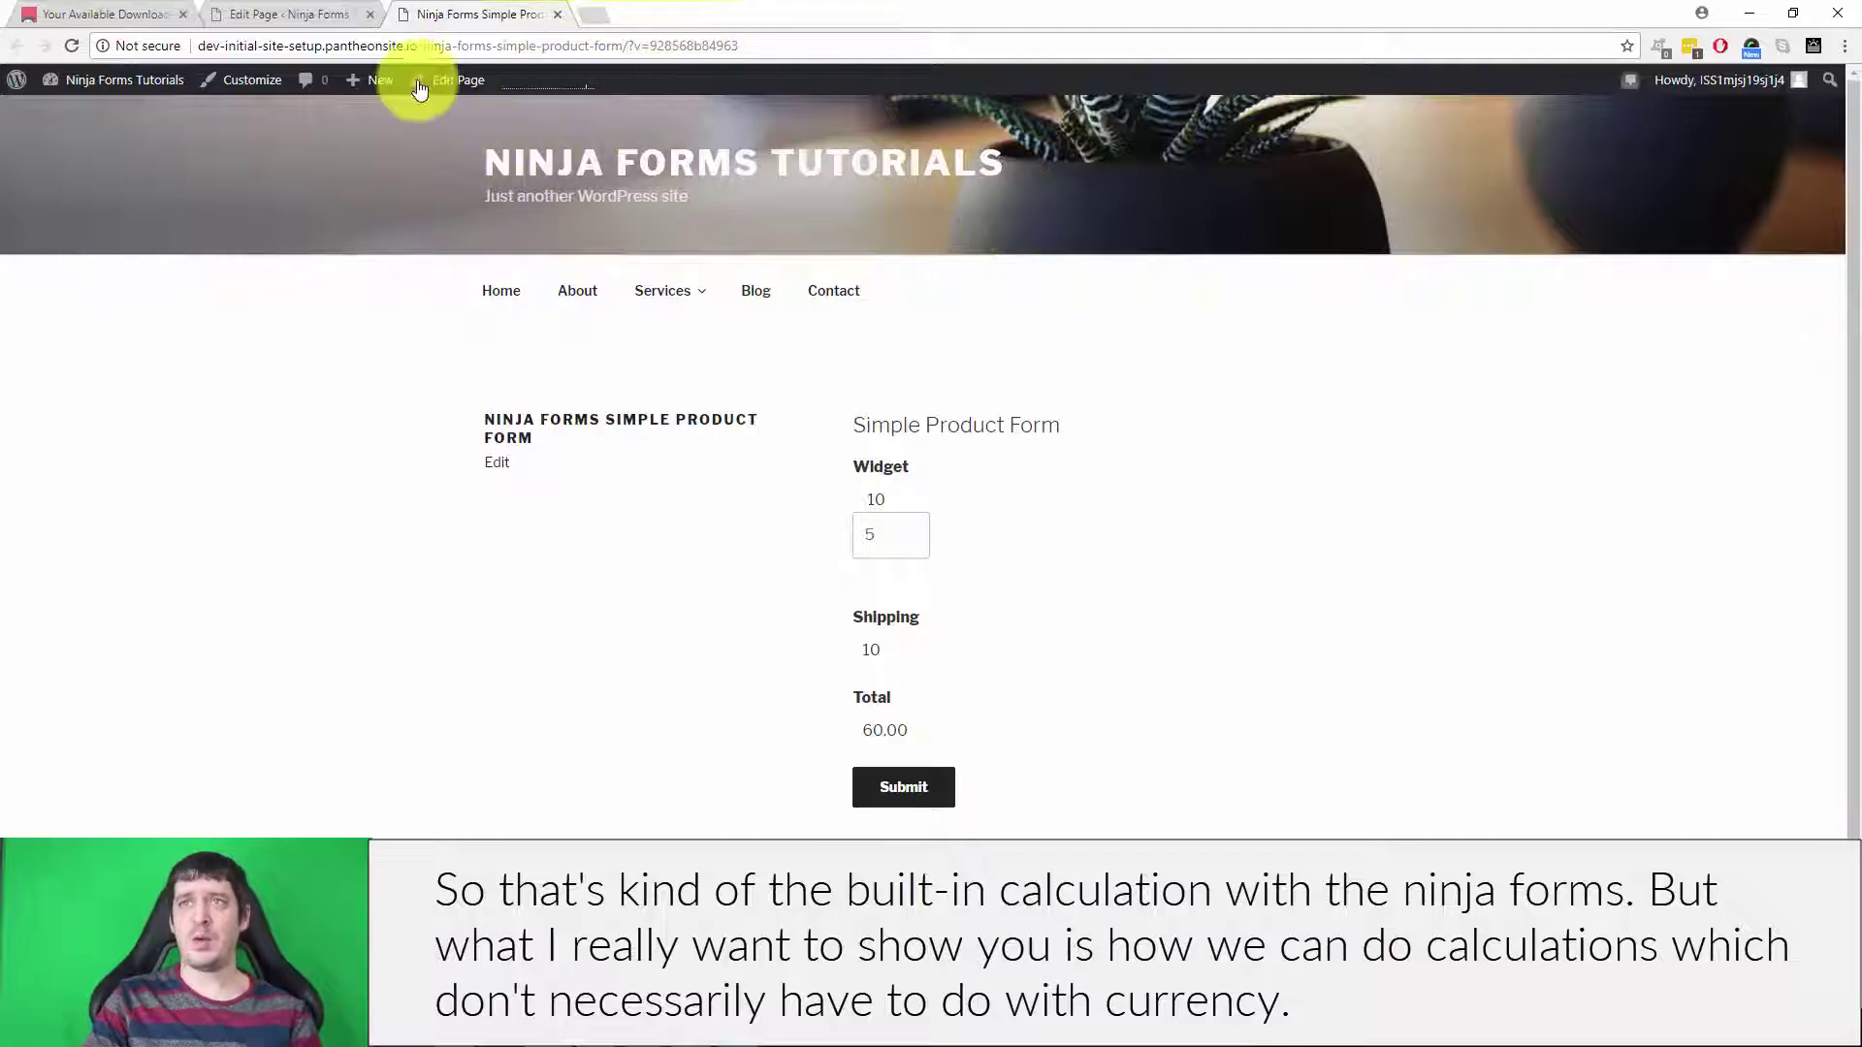
Return to the Edit Page tab and go to the Ninja Forms Dashboard forms list
click(291, 14)
mouse_move(87, 454)
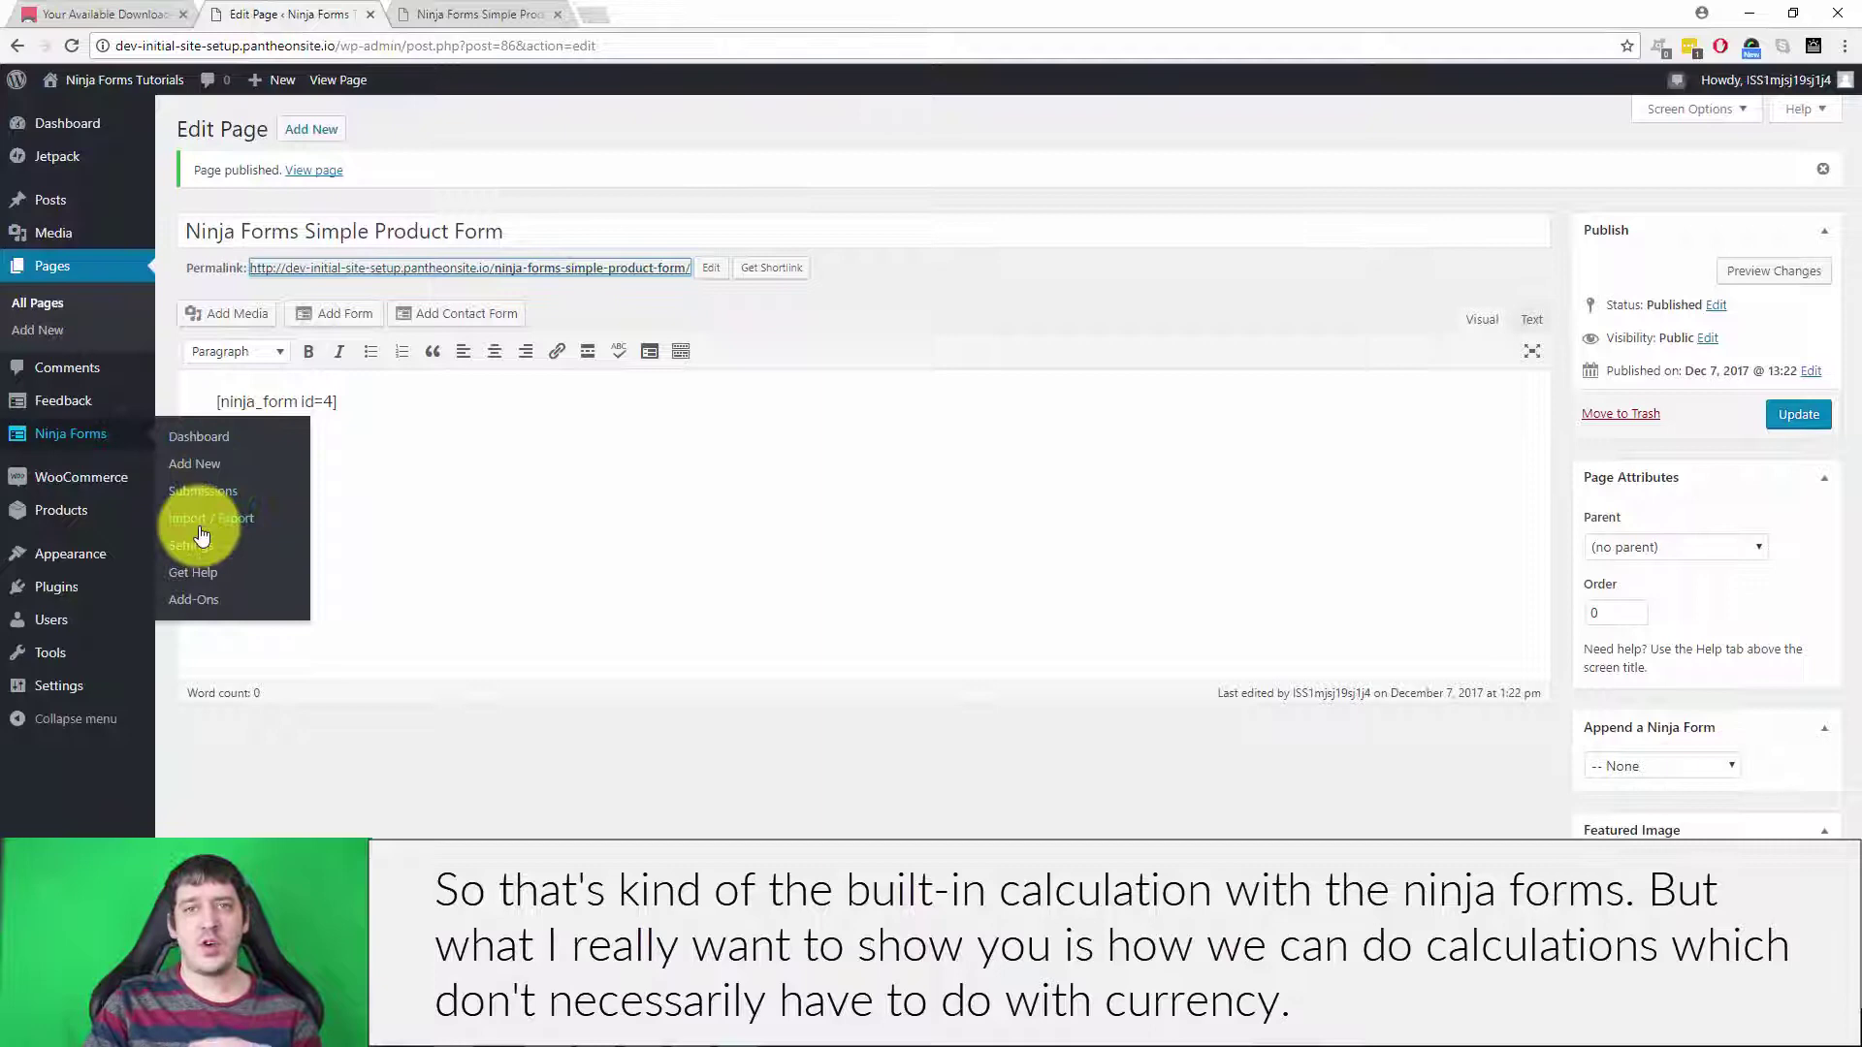
click(204, 441)
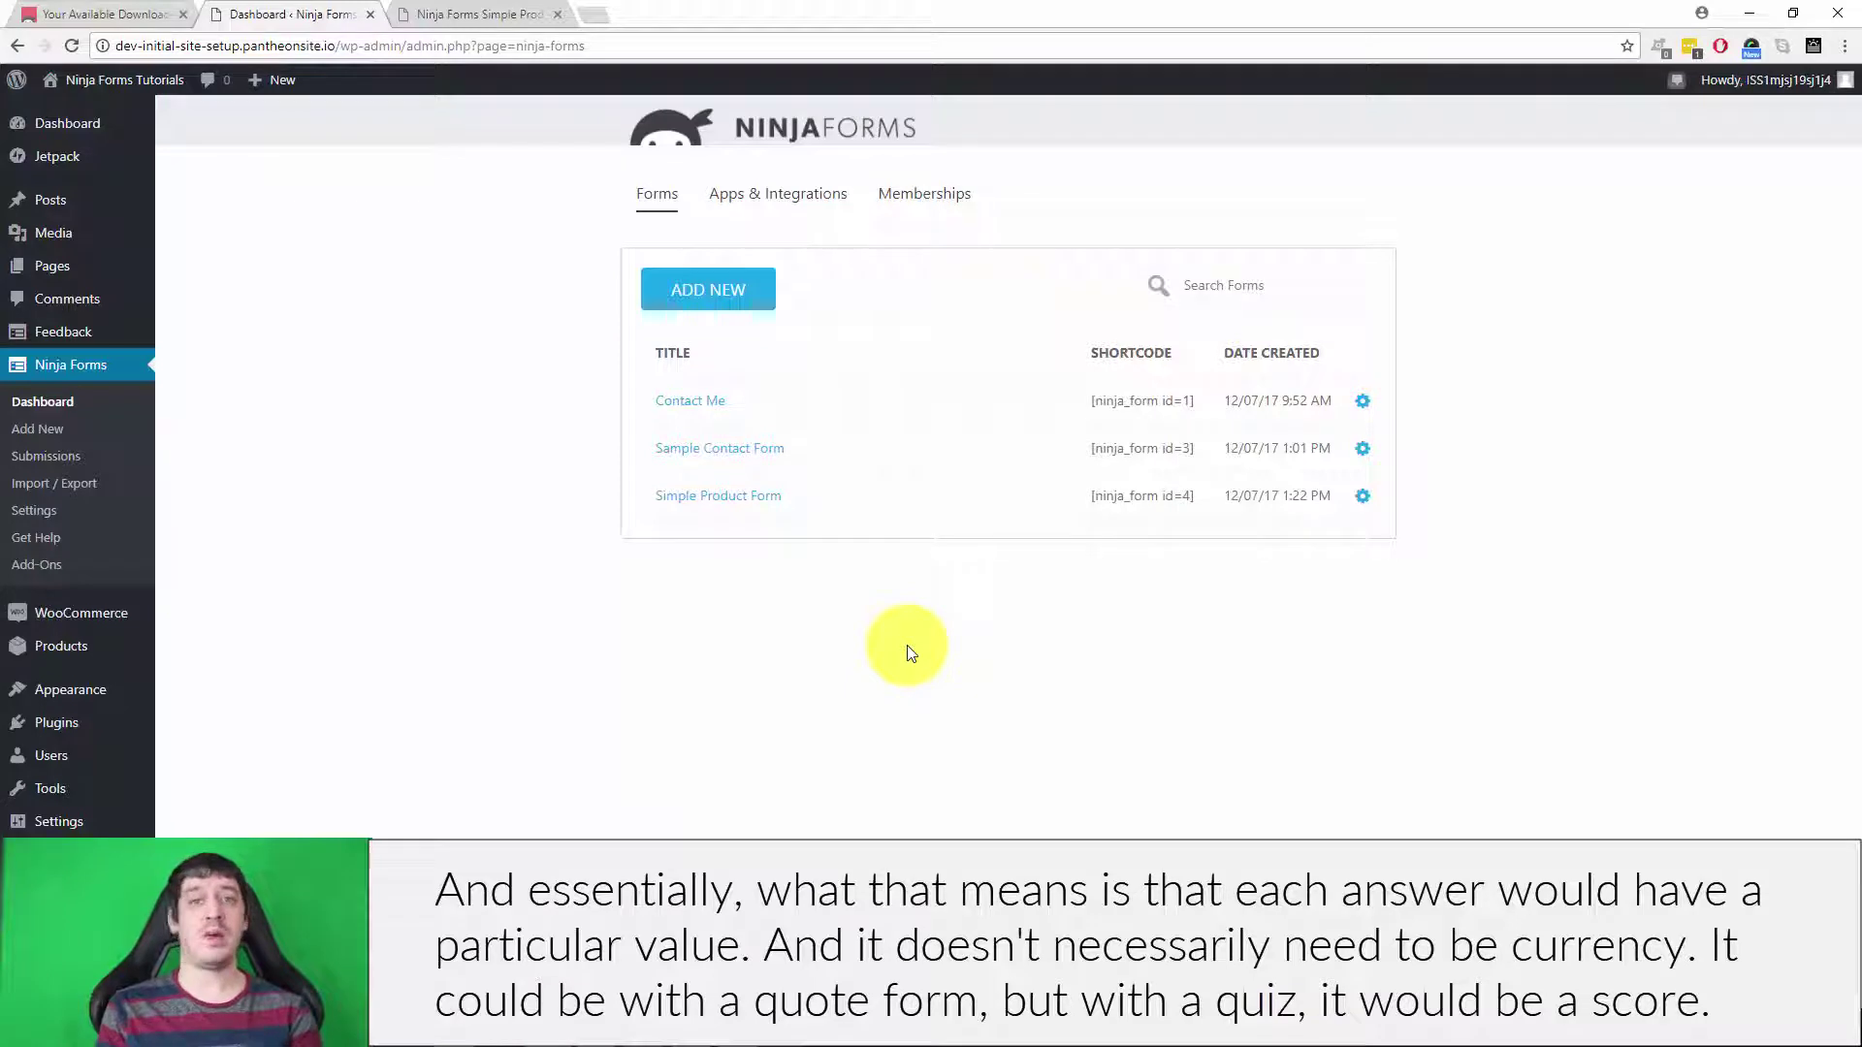
Create a blank form with a Select field and open that field's settings
click(679, 289)
click(750, 415)
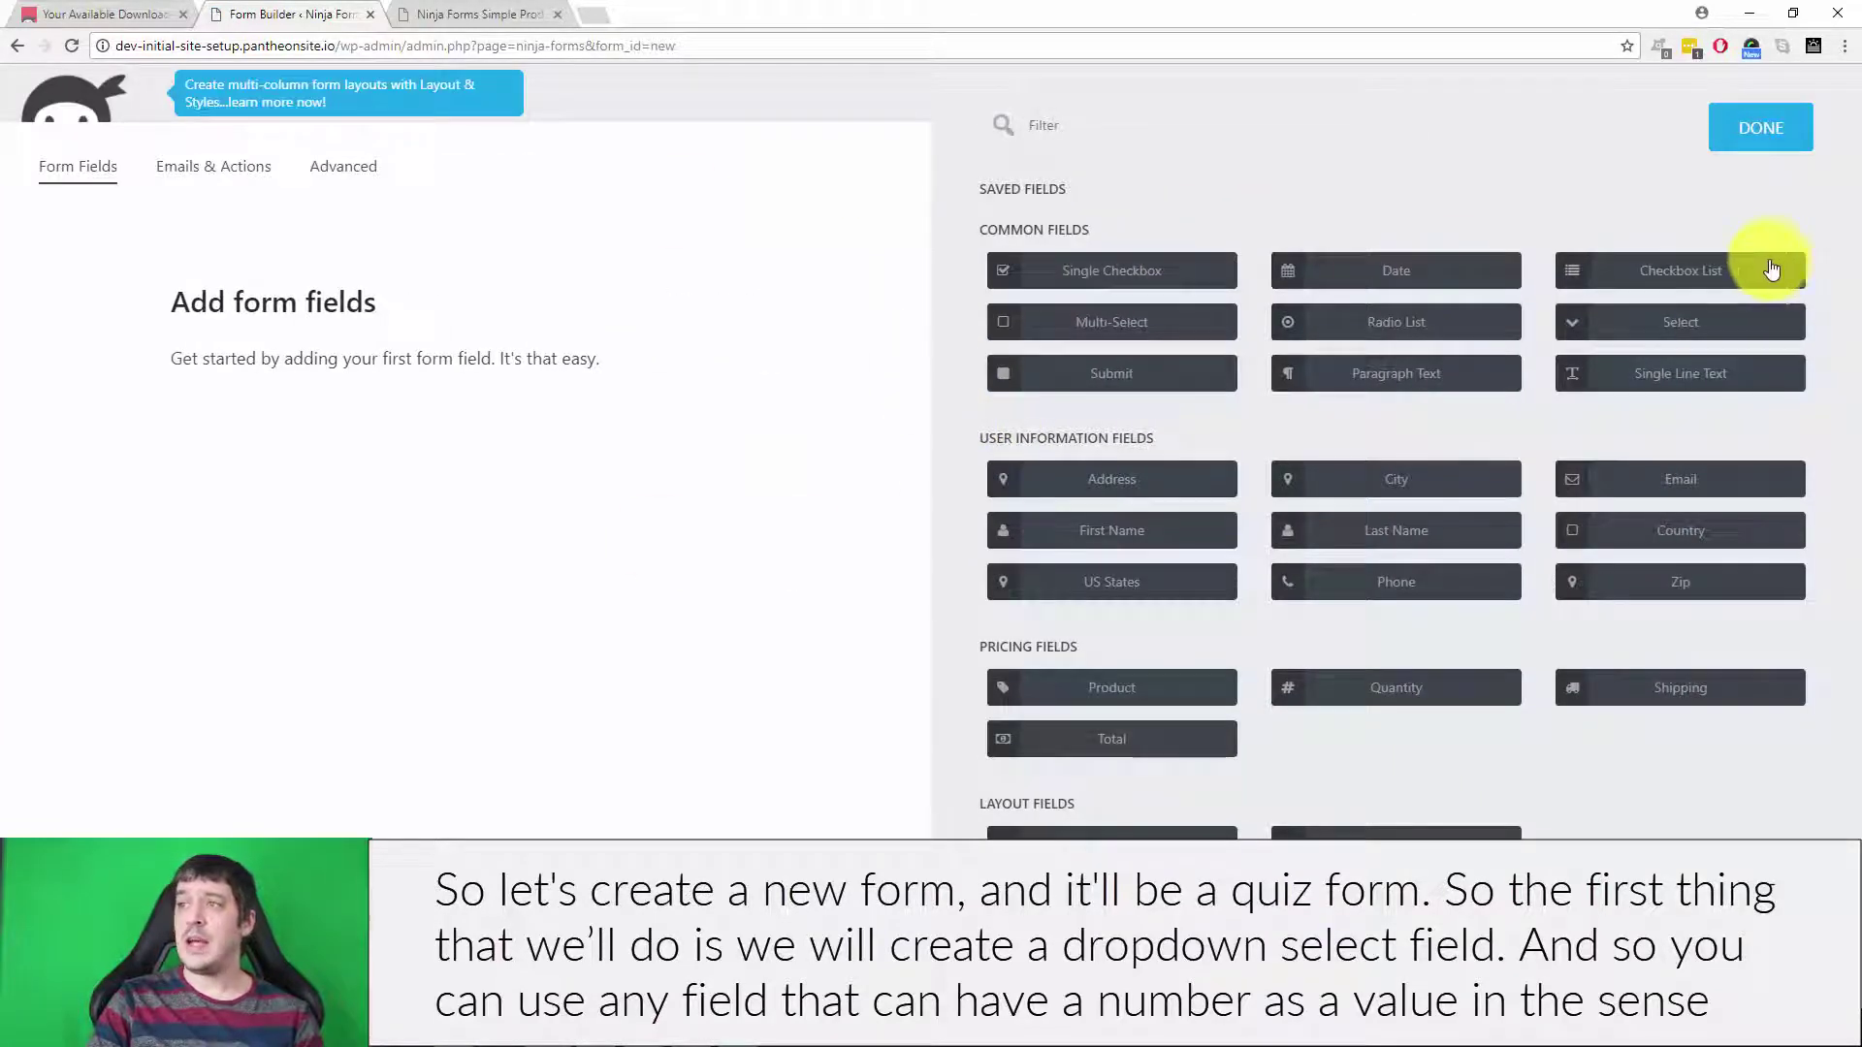
click(1707, 319)
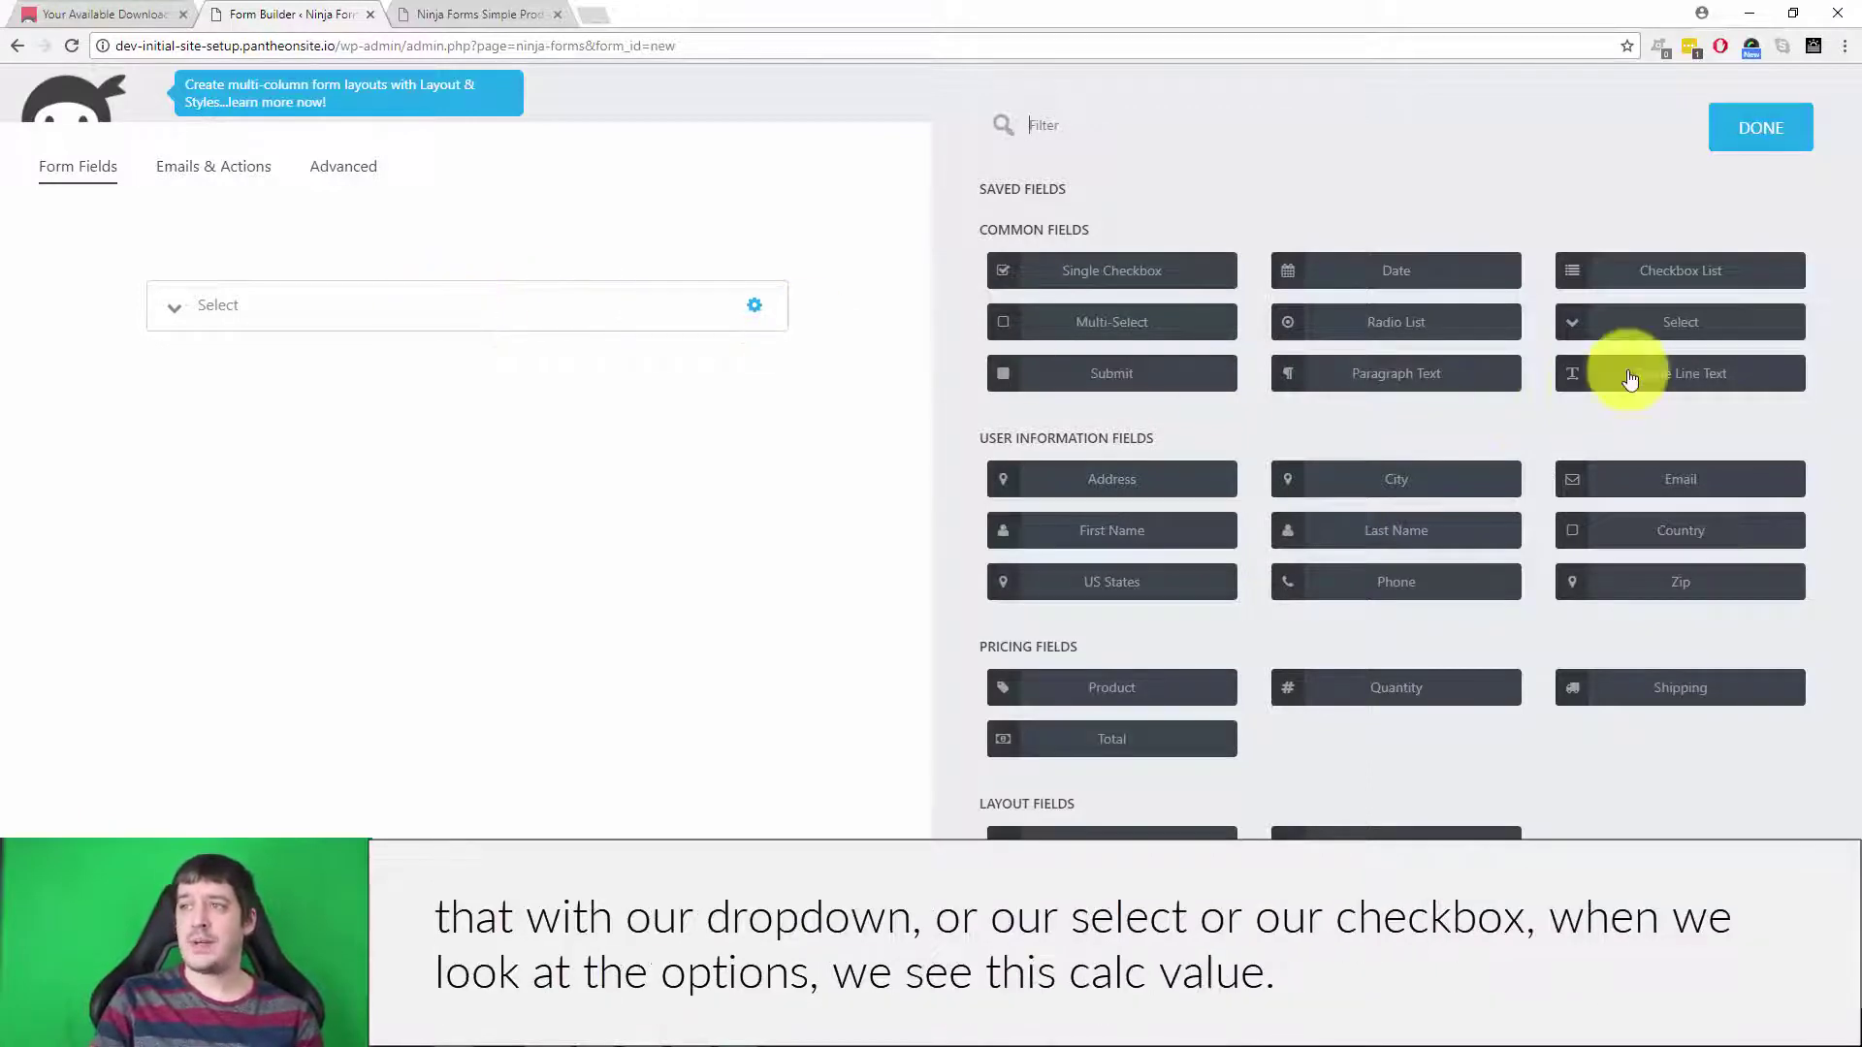
click(505, 305)
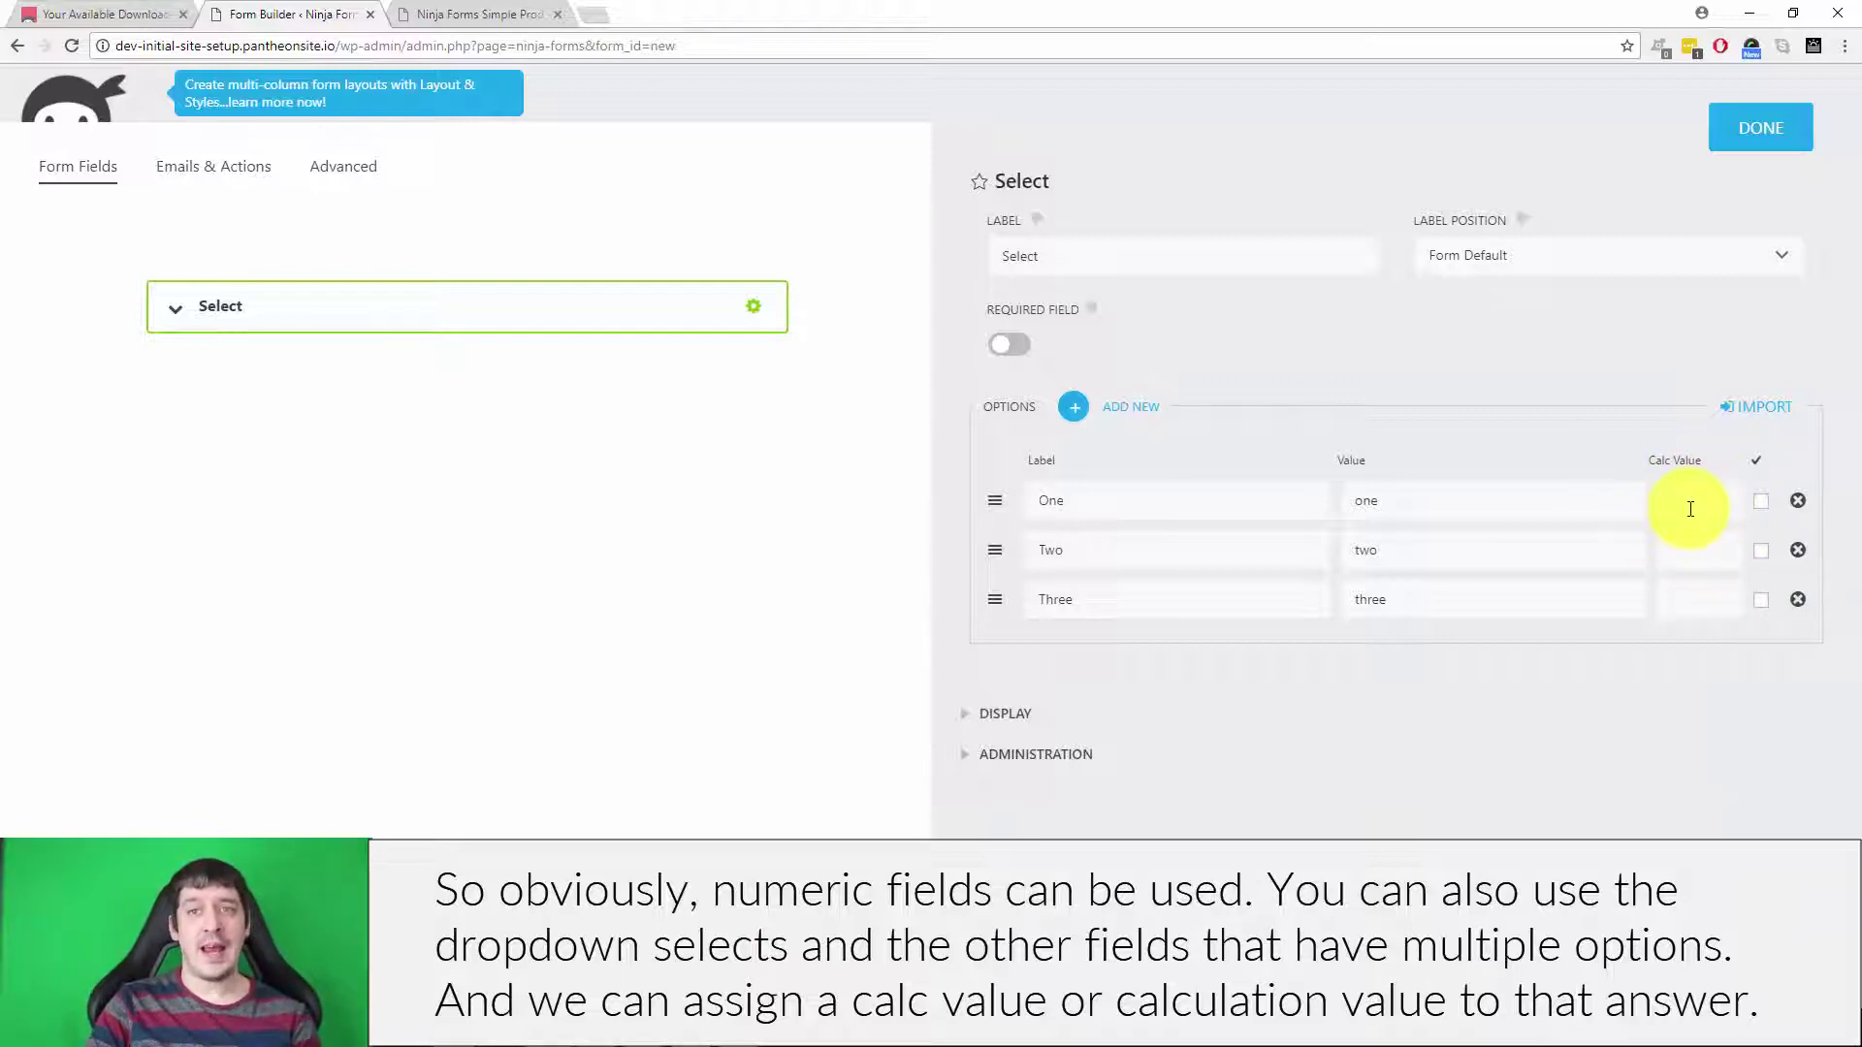
Label the Select field 'Who was the first president of the United States?'
double_click(1084, 258)
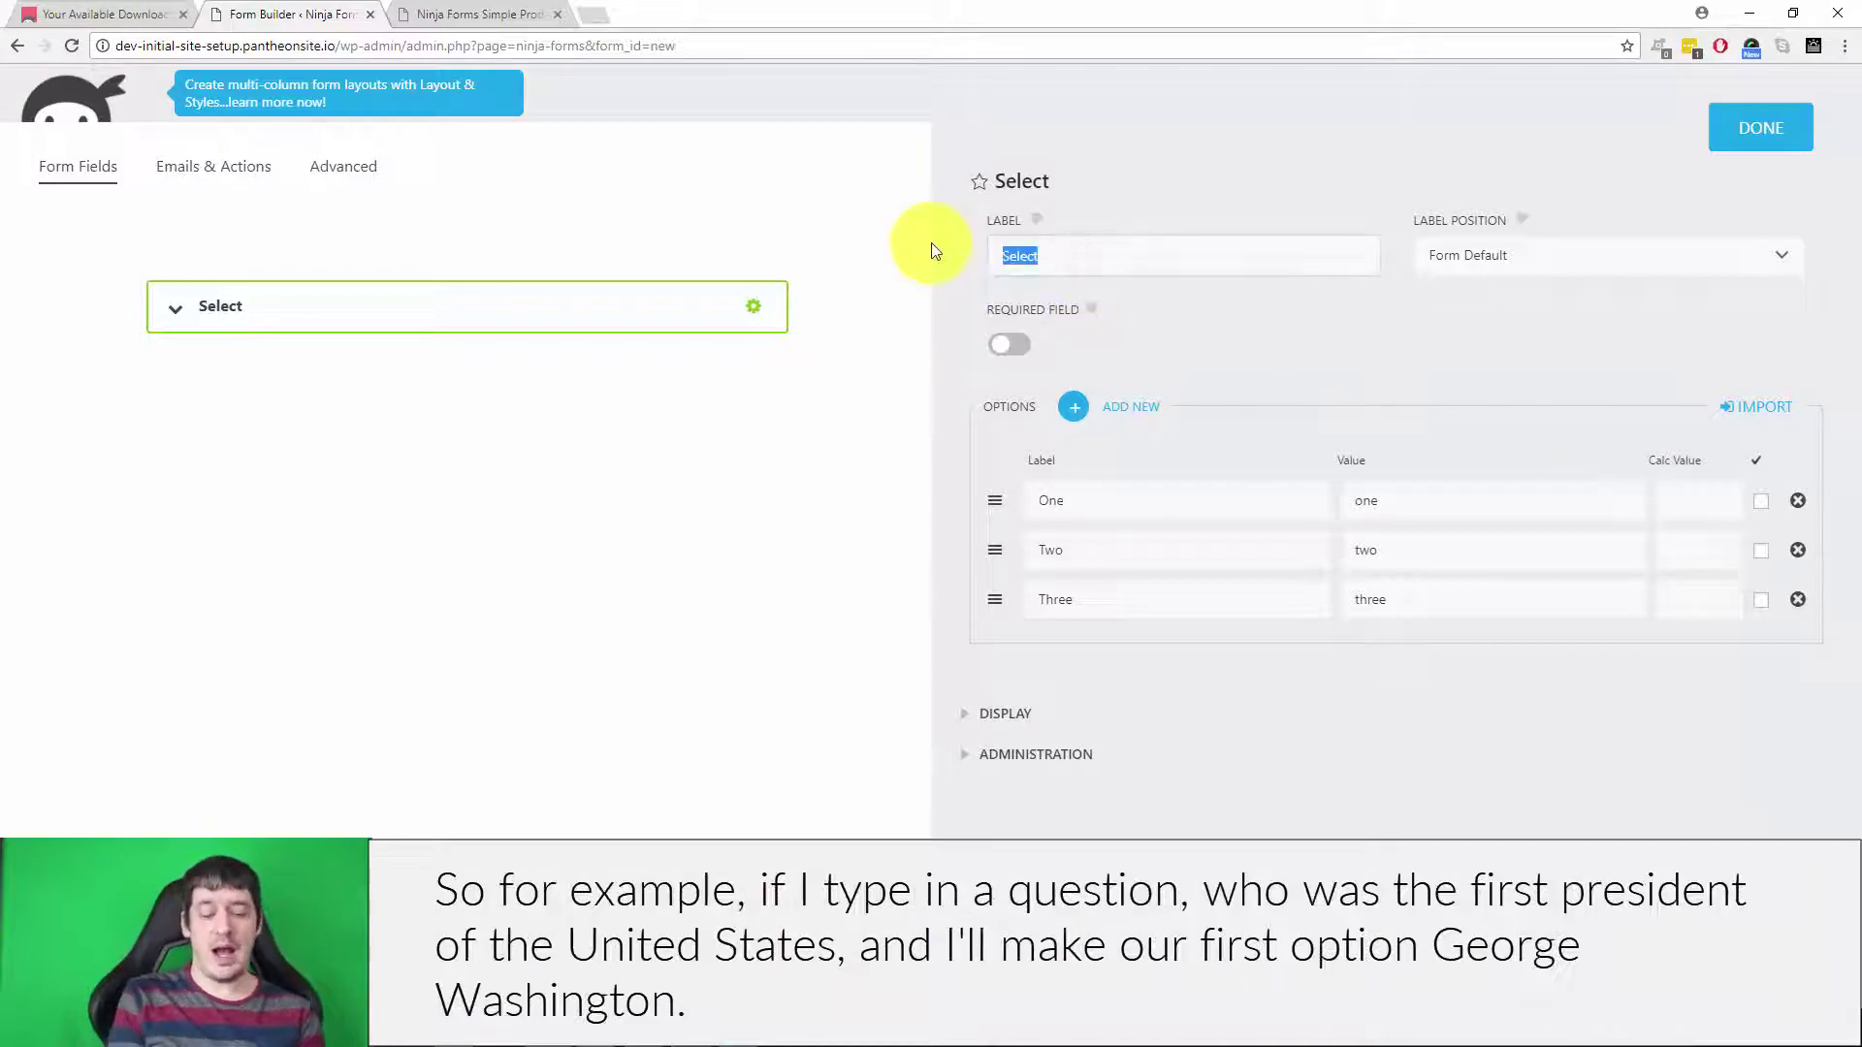
text(Whos)
key(BackSpace)
key(BackSpace)
key(BackSpace)
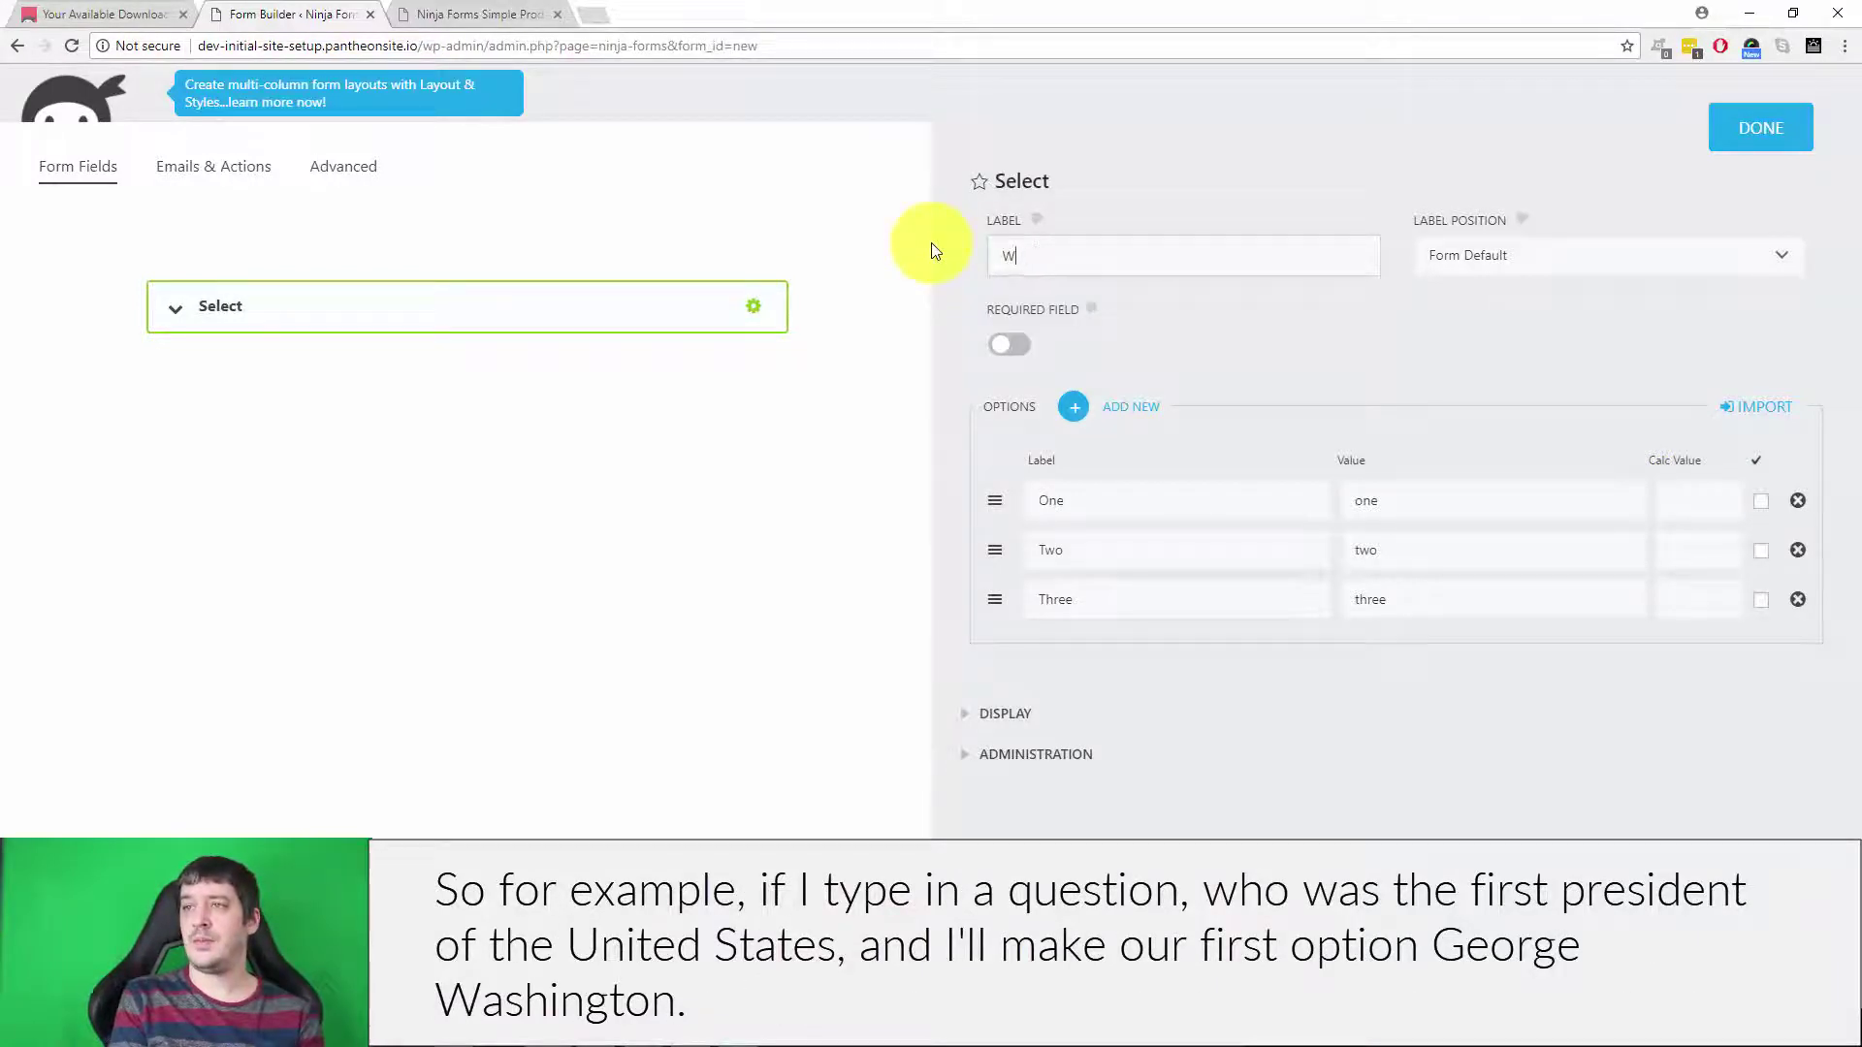
text(ho was the fi)
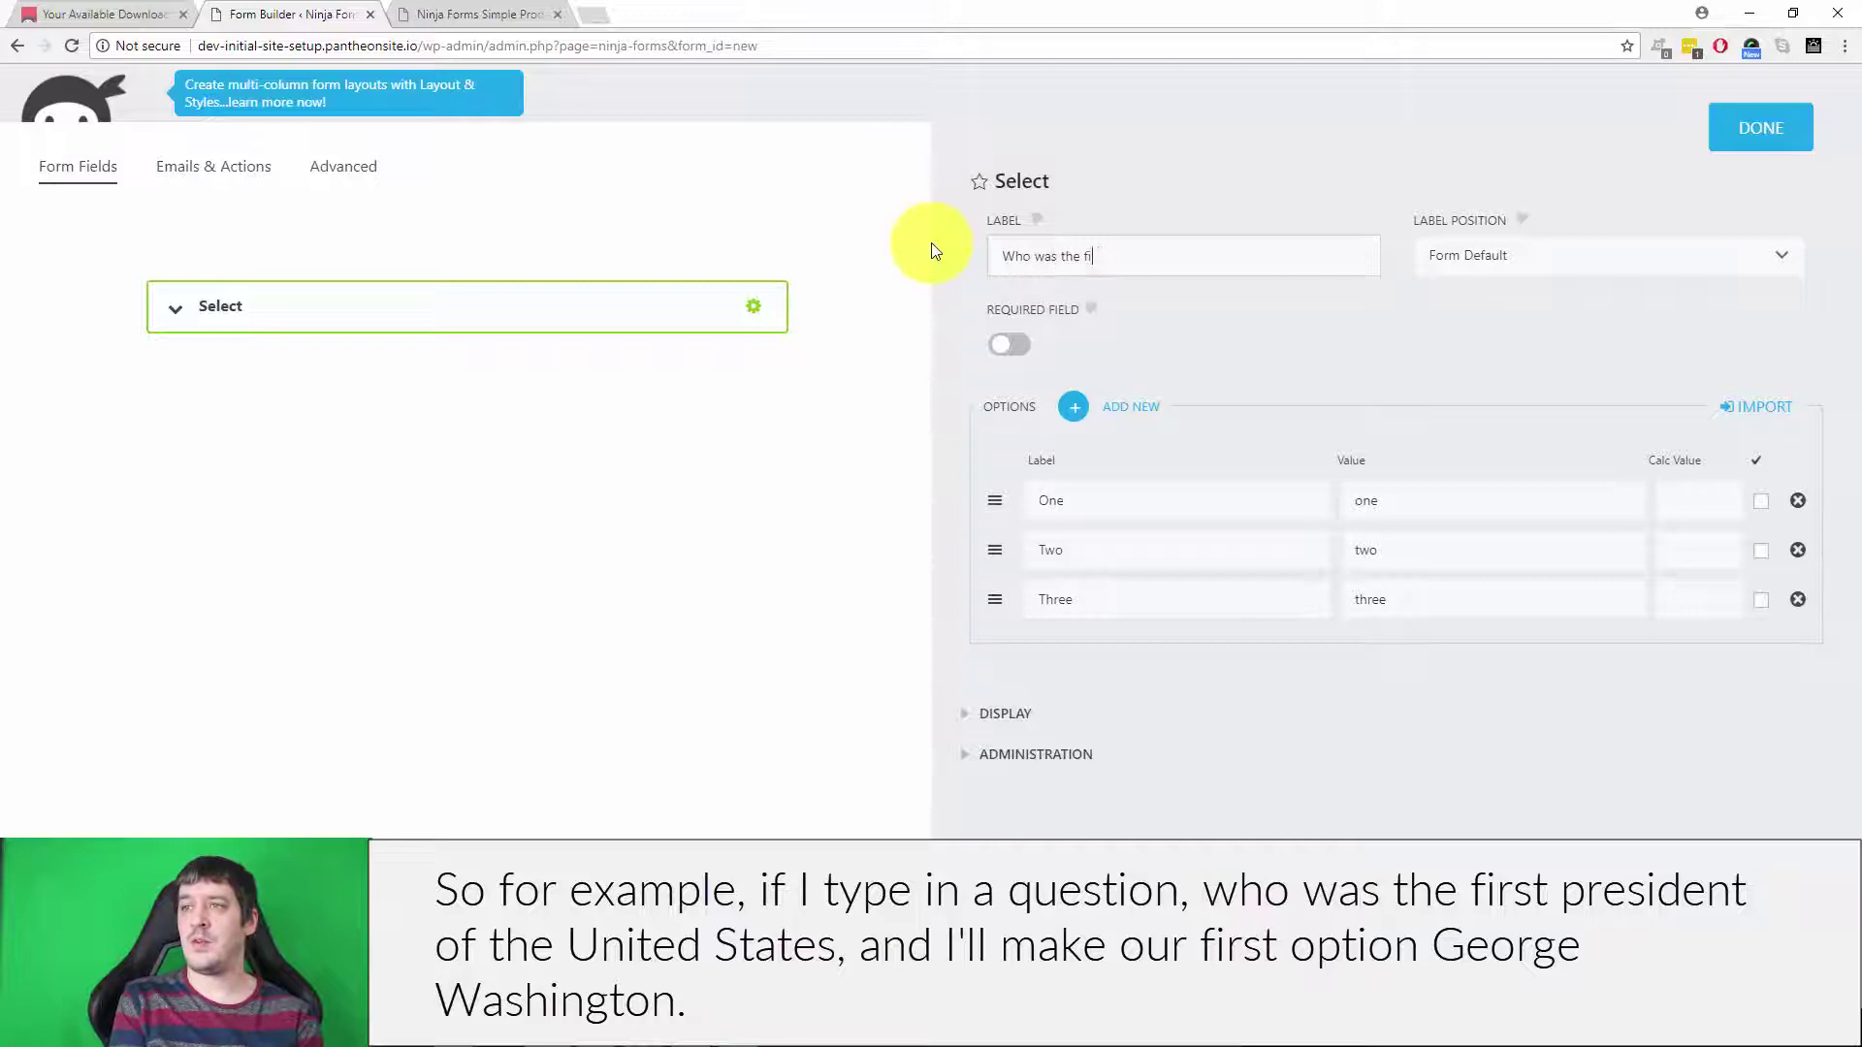
text(rst president of the U)
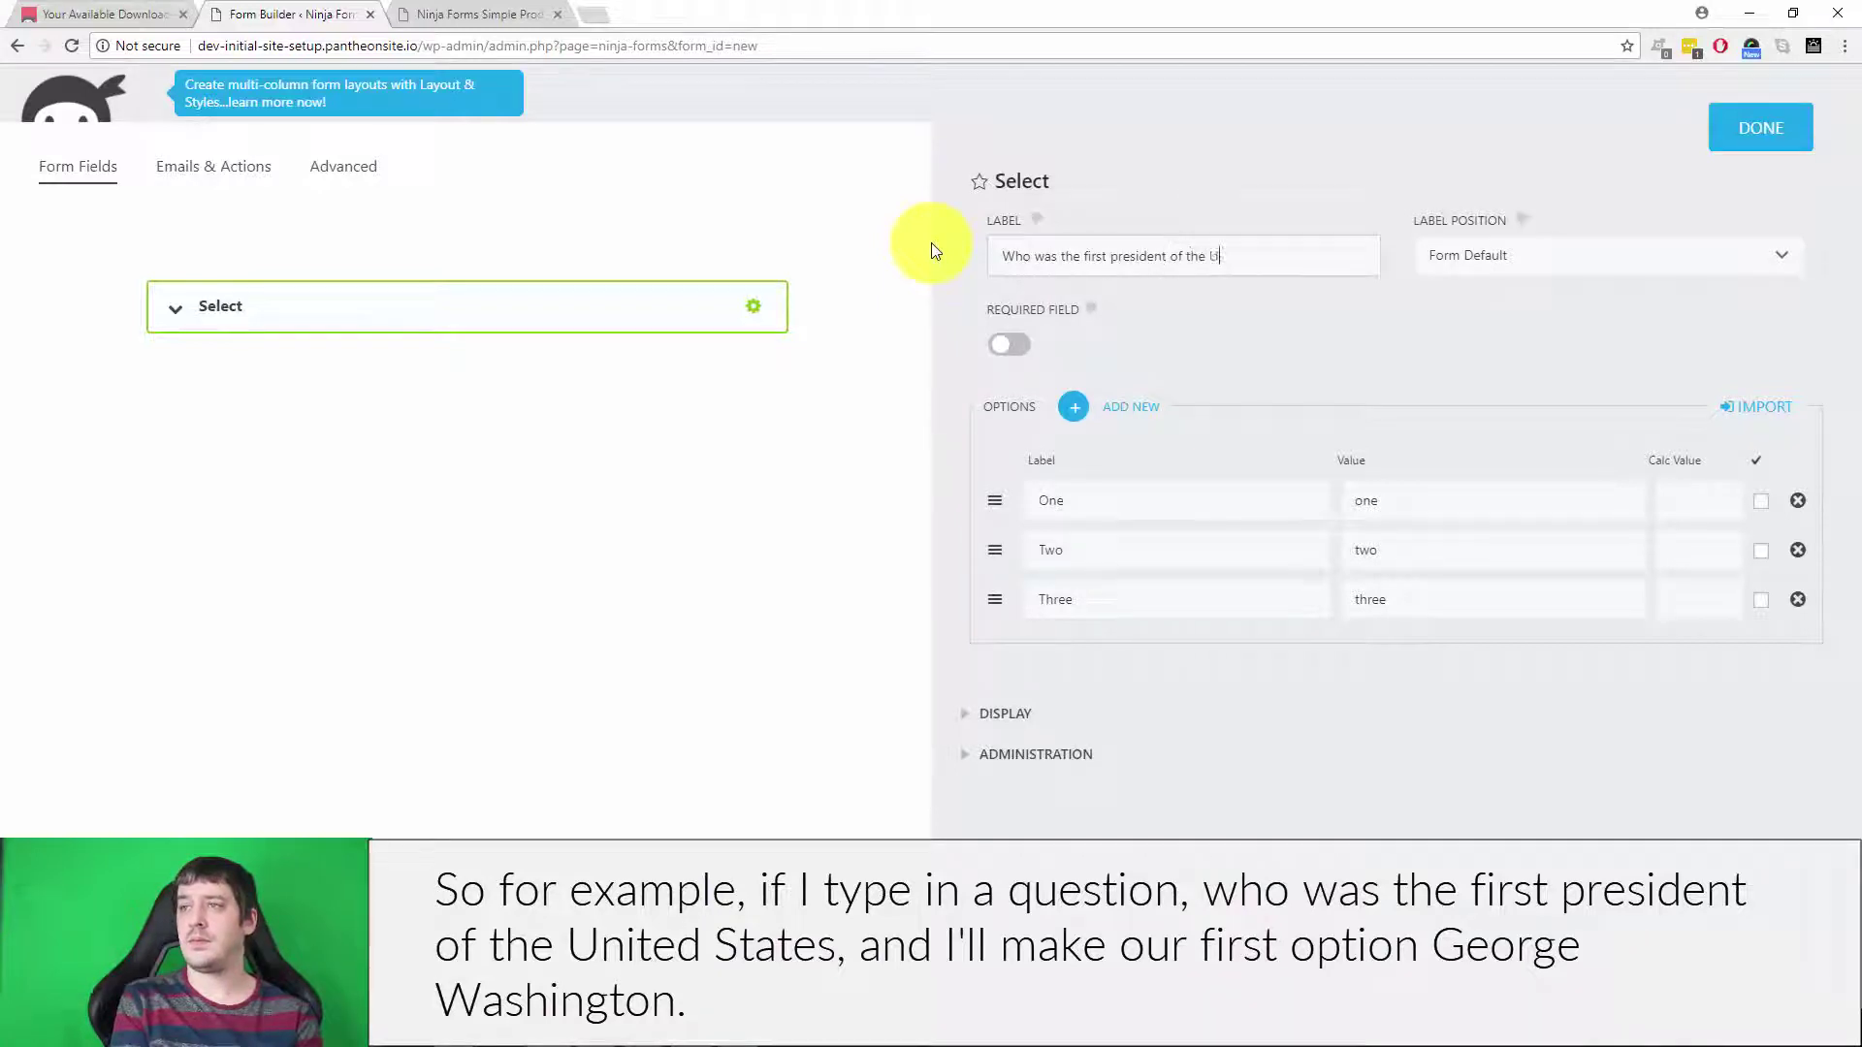
text(nited States?)
Rename the options to George washington, Abraham Lincoln and King George
click(1125, 502)
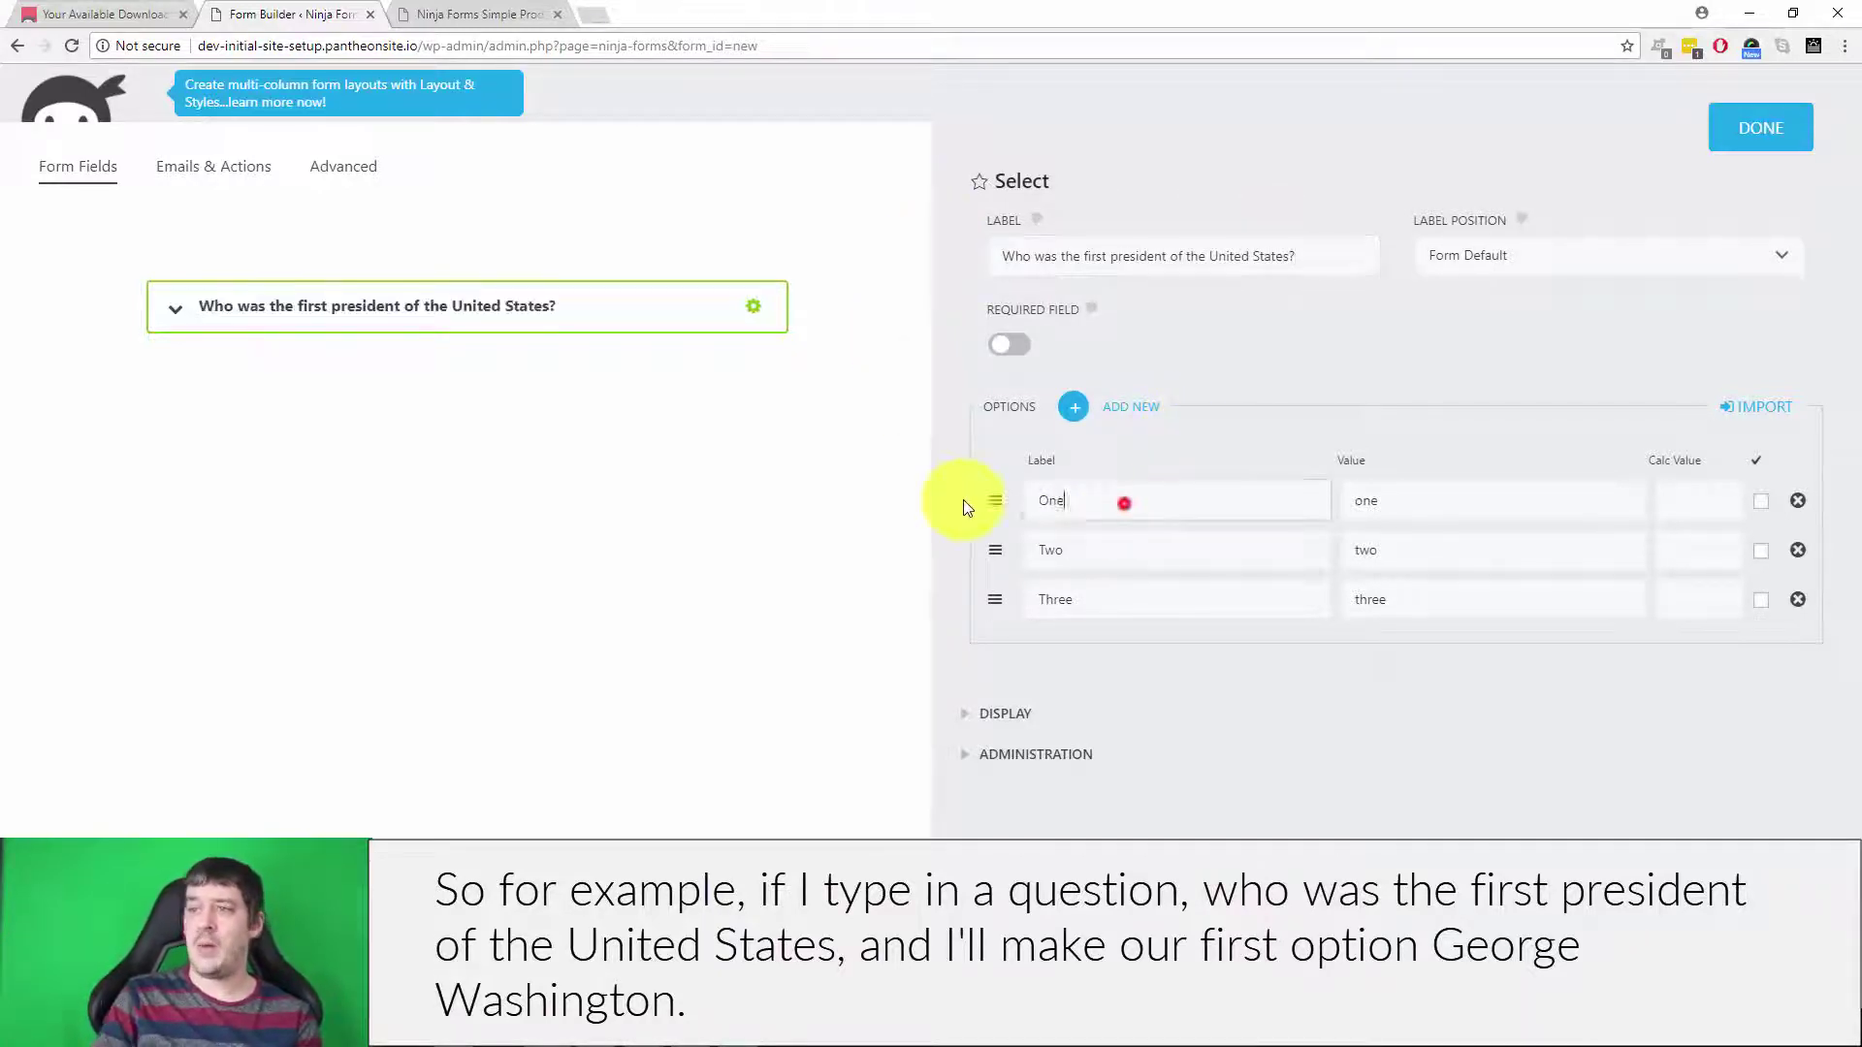
text(George washington)
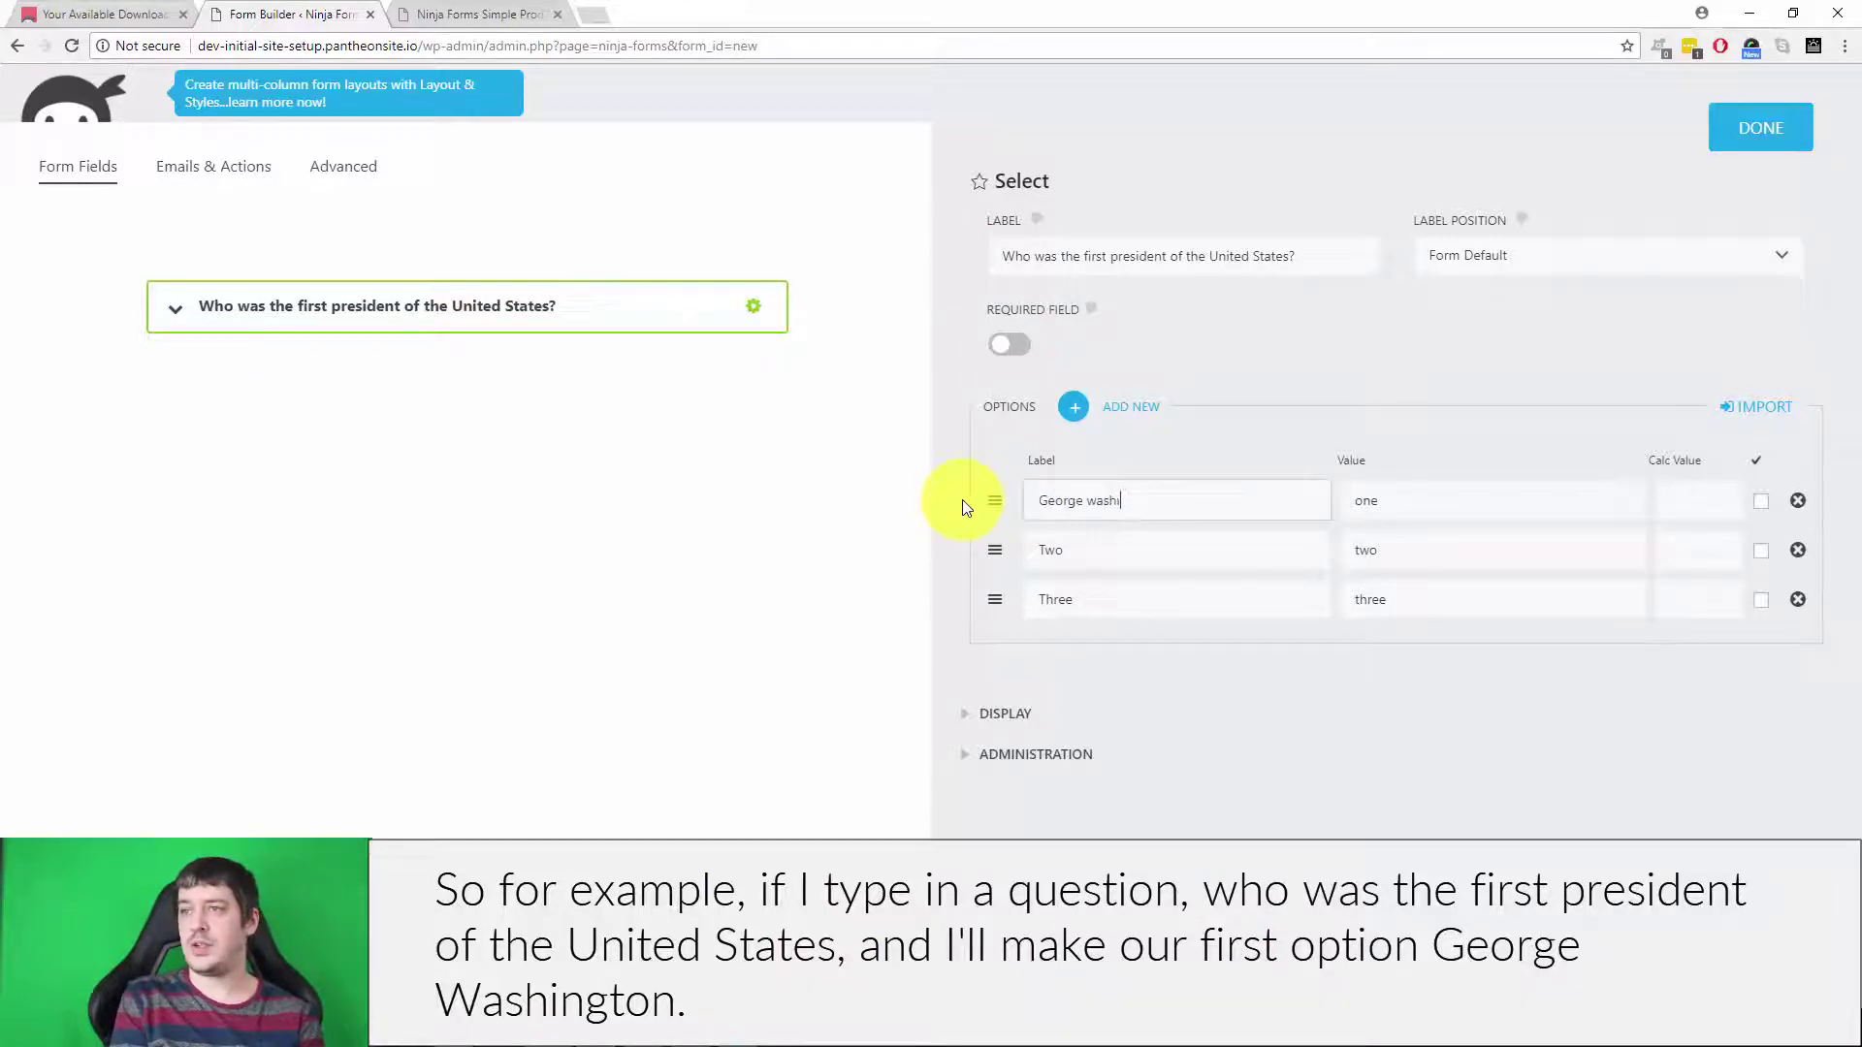
click(1064, 543)
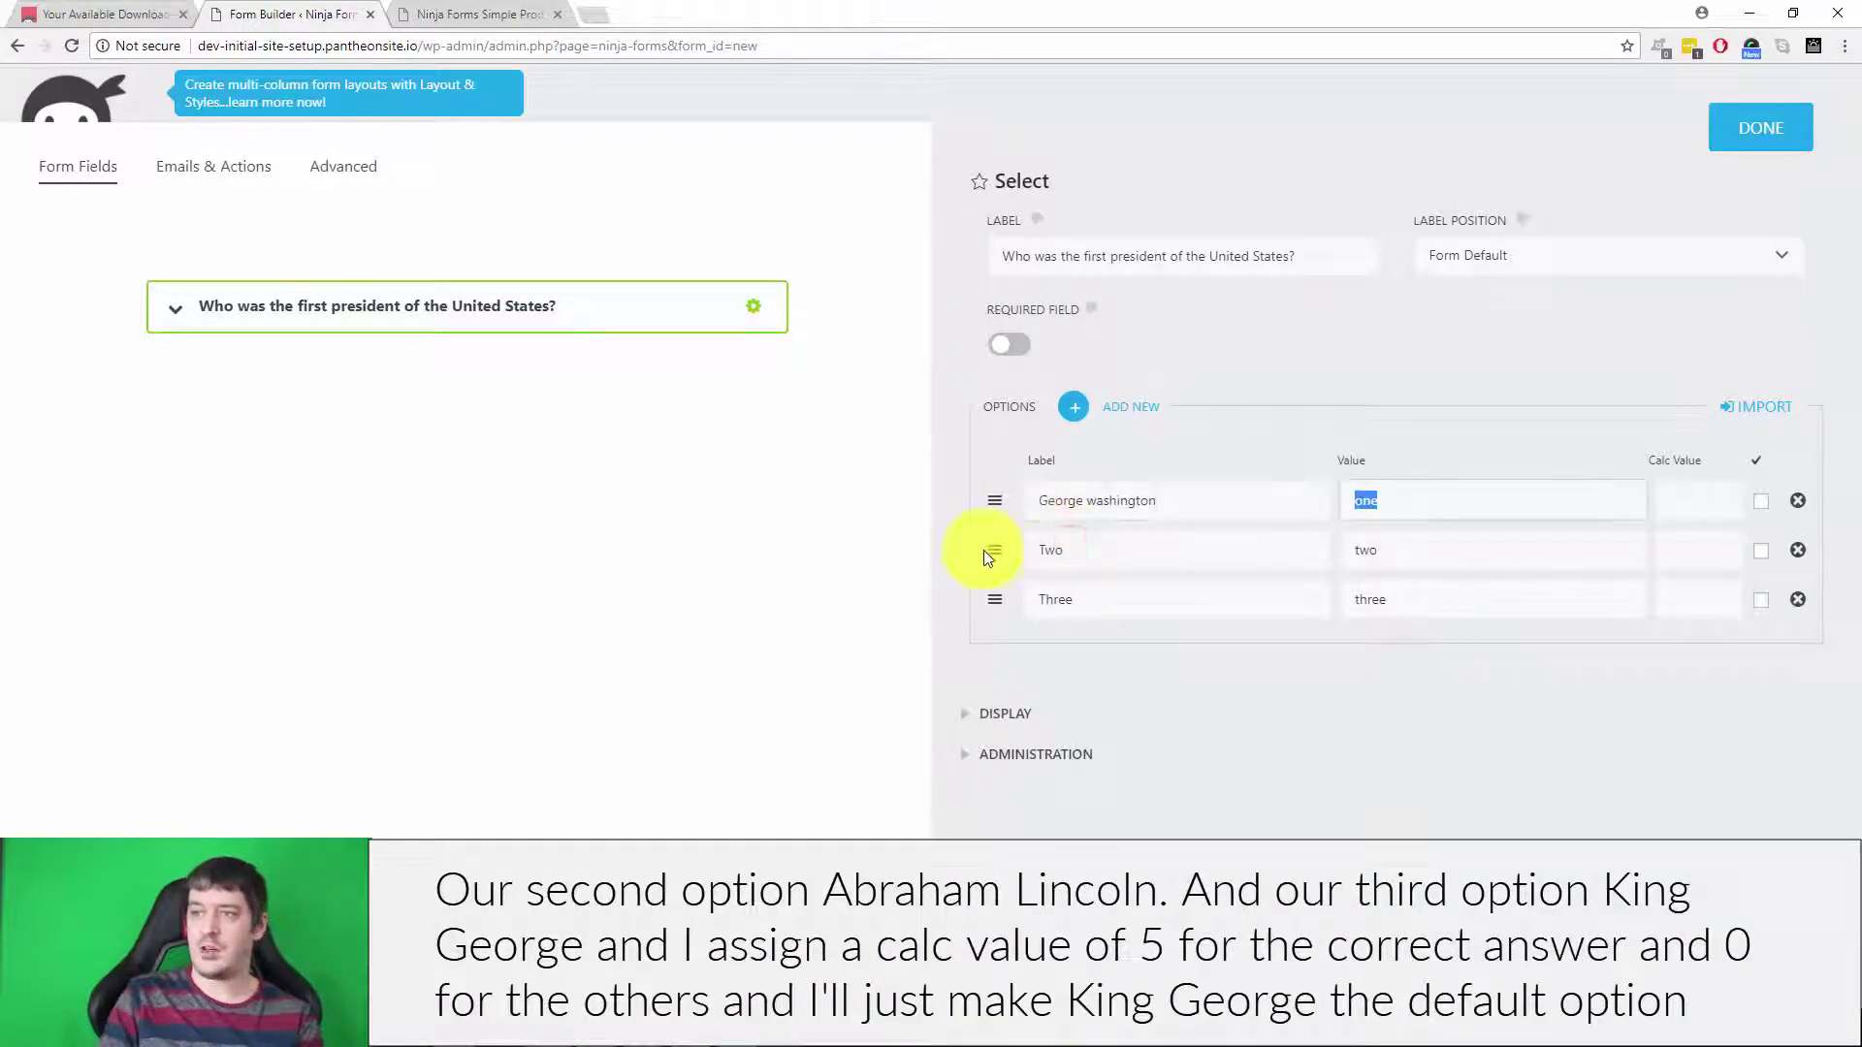
double_click(1158, 534)
text(Abraham Lincoln)
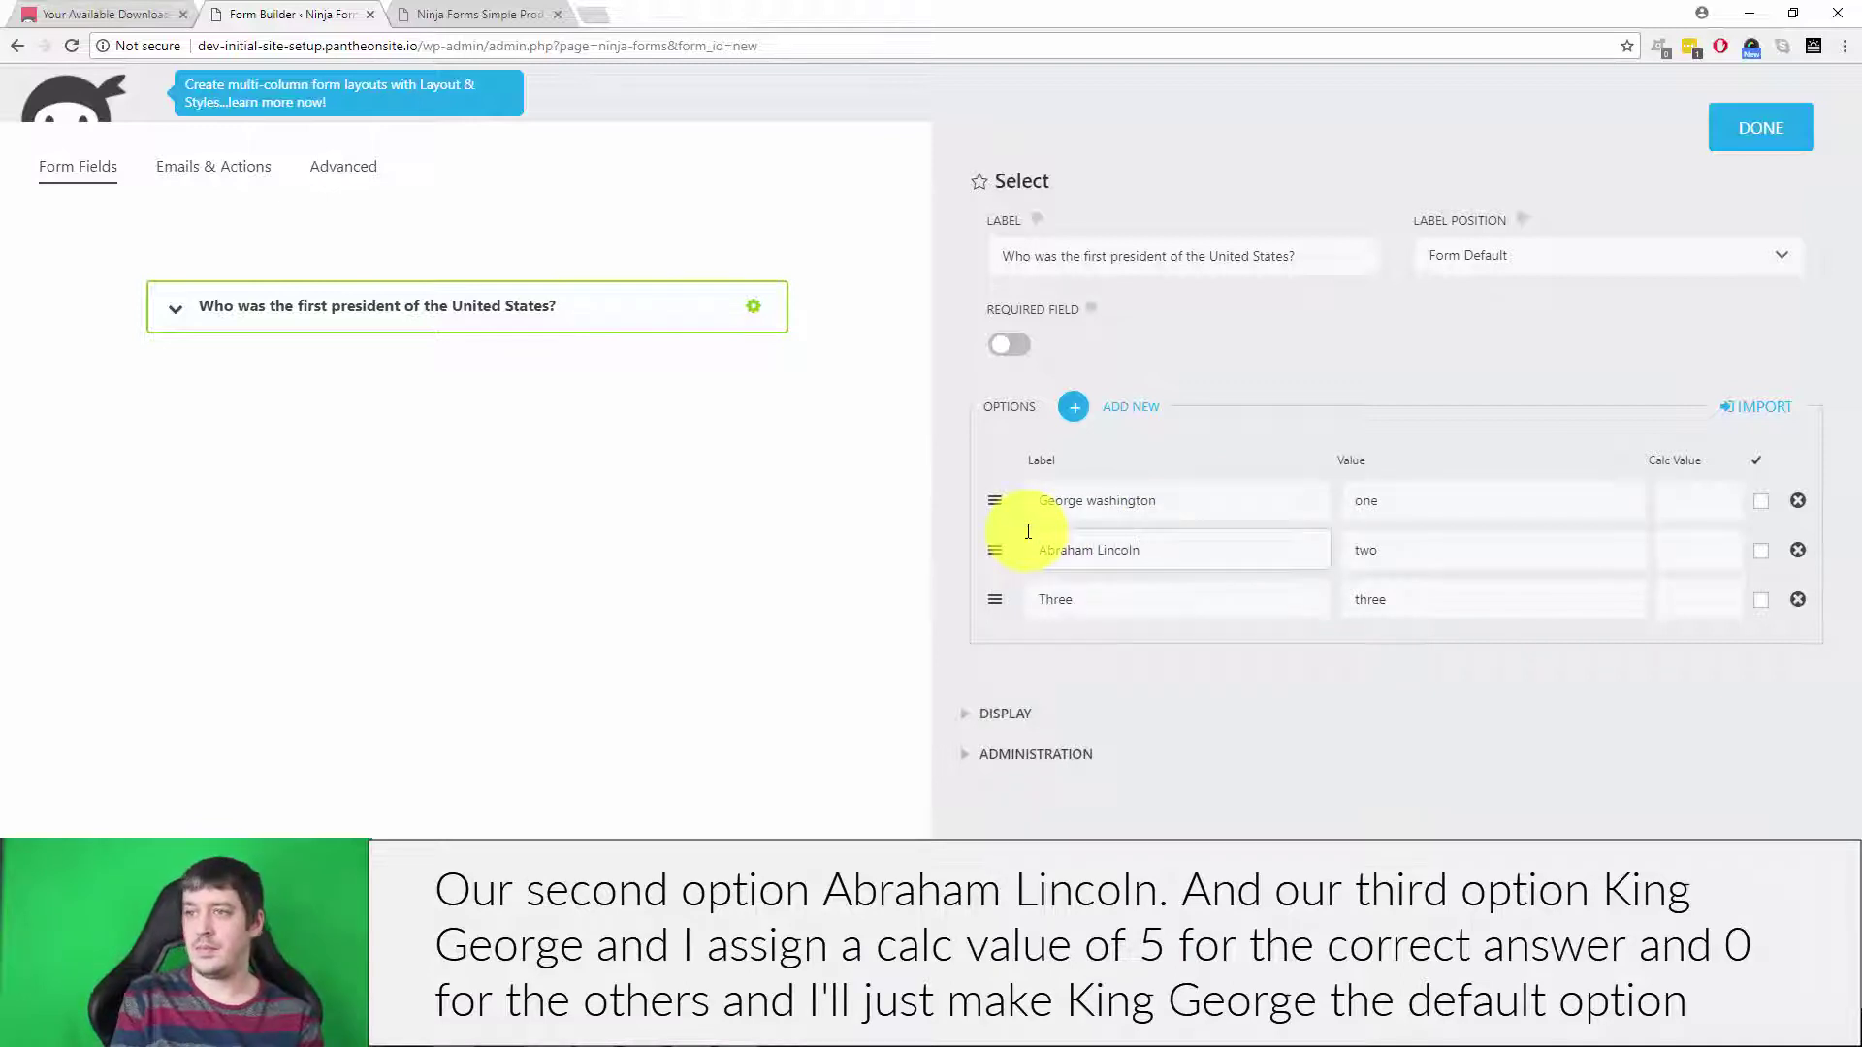
key(Tab)
double_click(1077, 599)
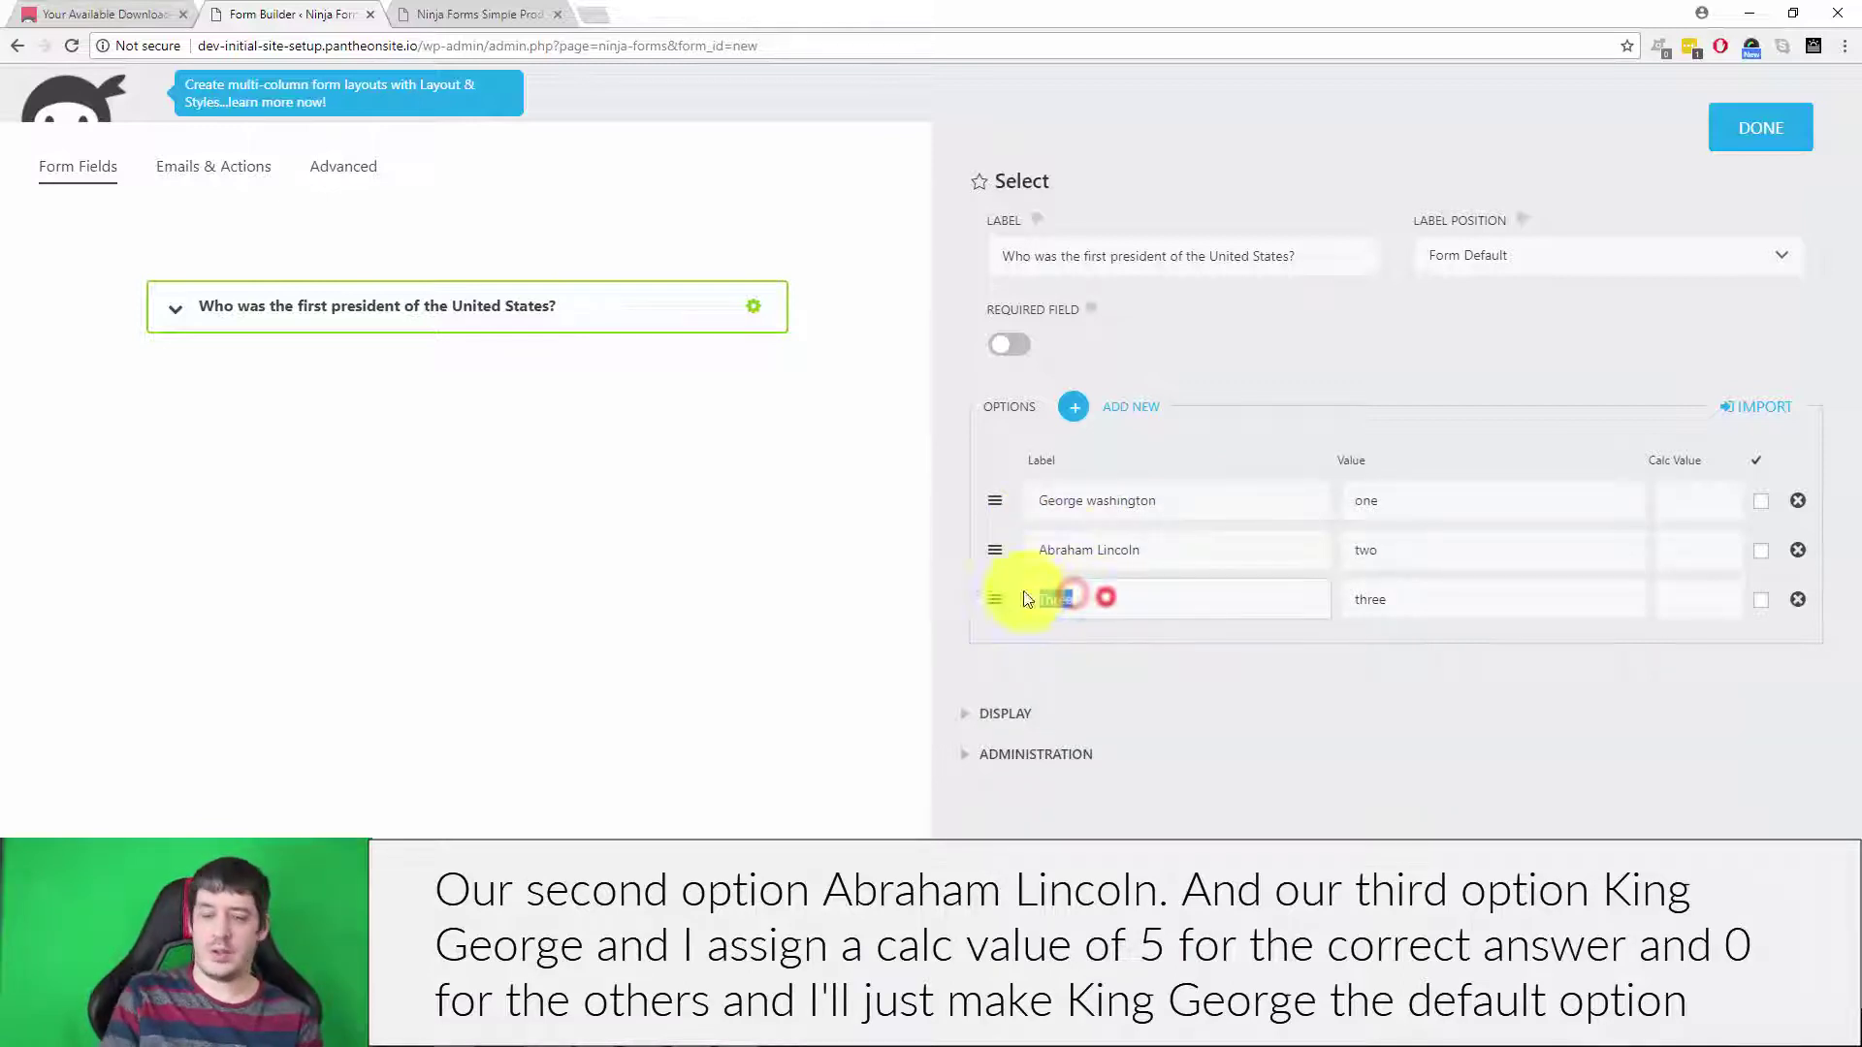
key(BackSpace)
text(King Geor)
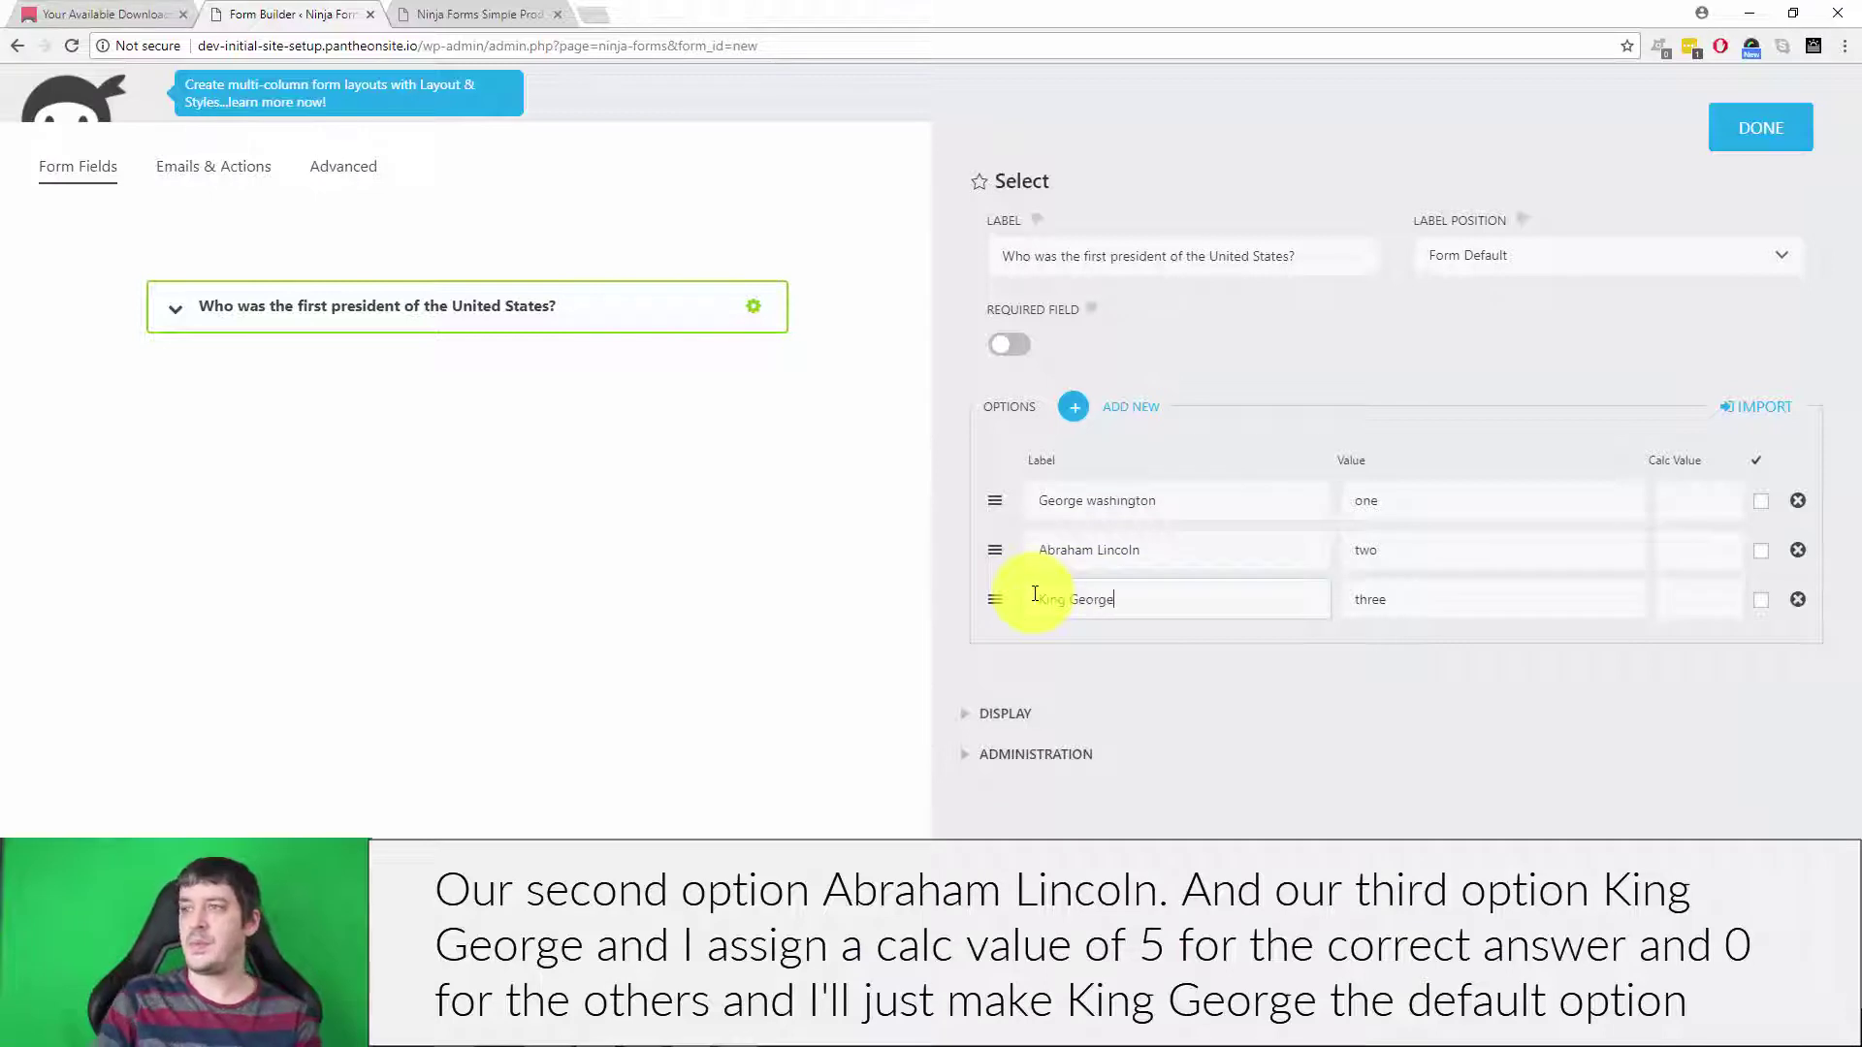
text(ge)
key(Tab)
Give George washington calc value 5, the other two 0, and make King George default
click(1692, 504)
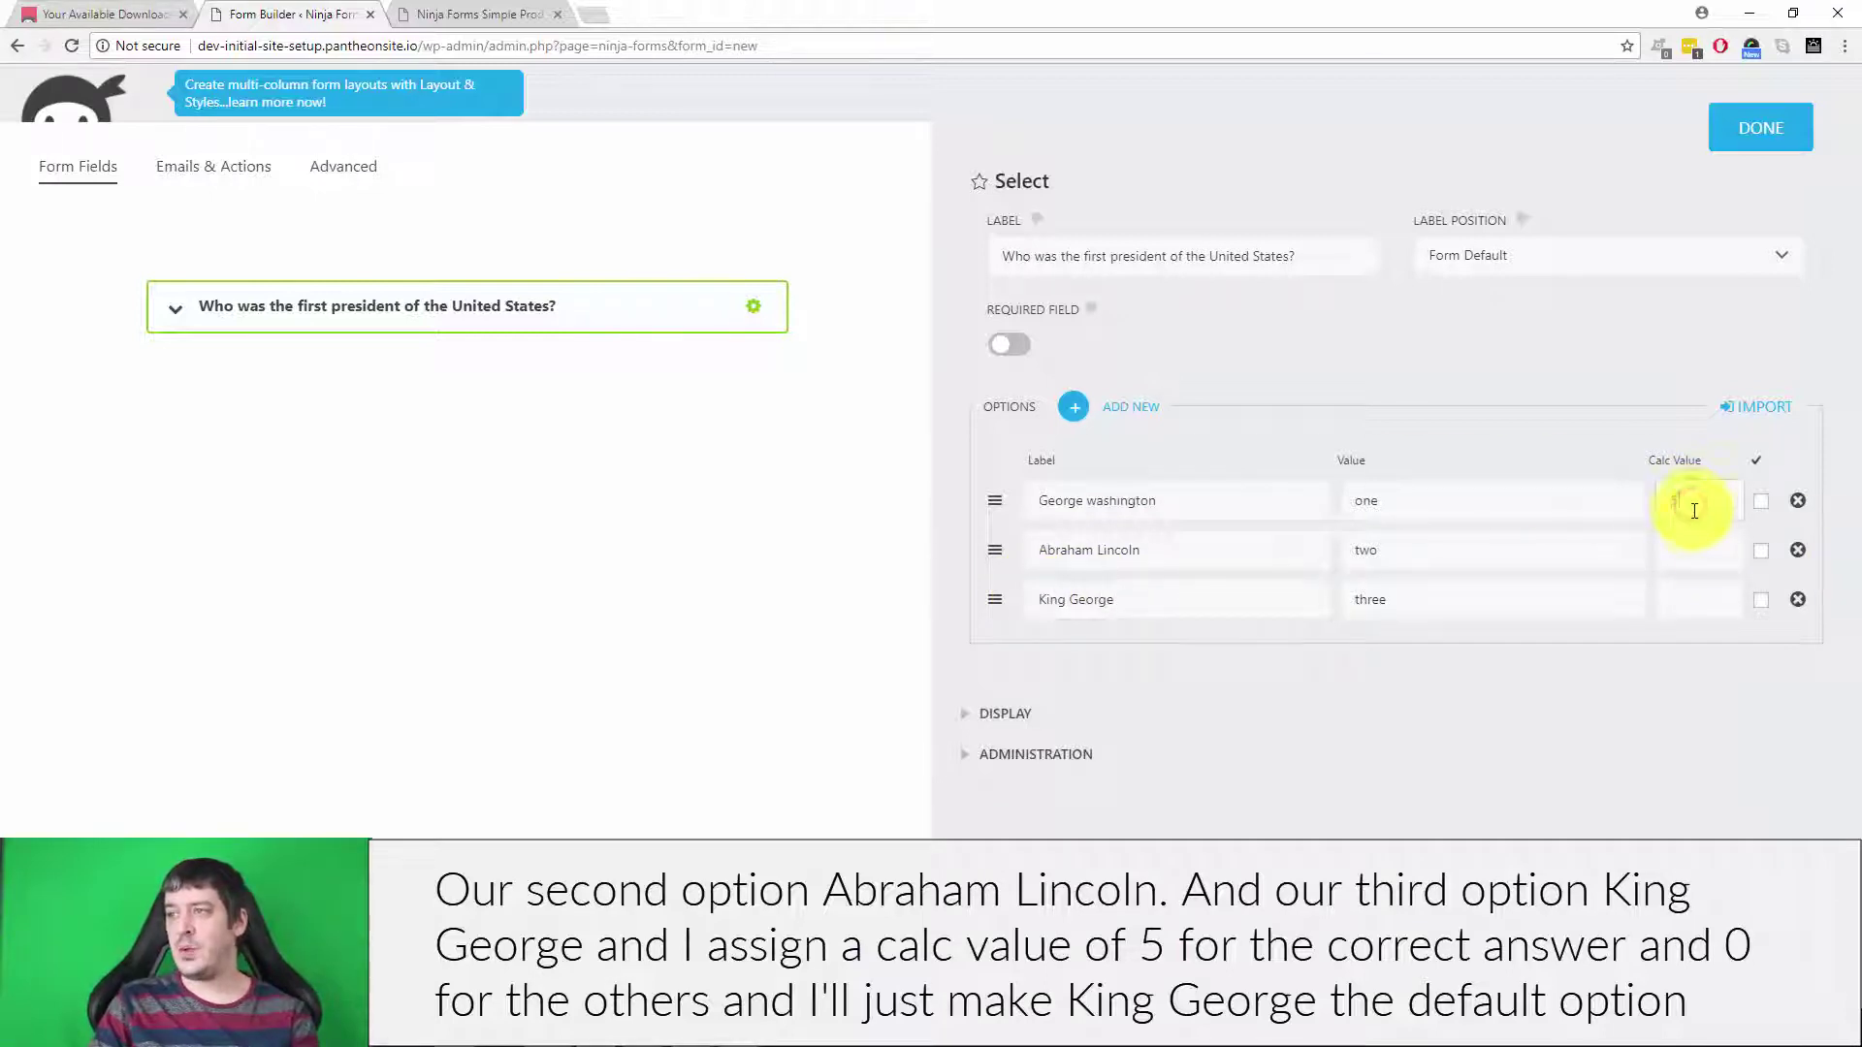
text(5)
click(1696, 543)
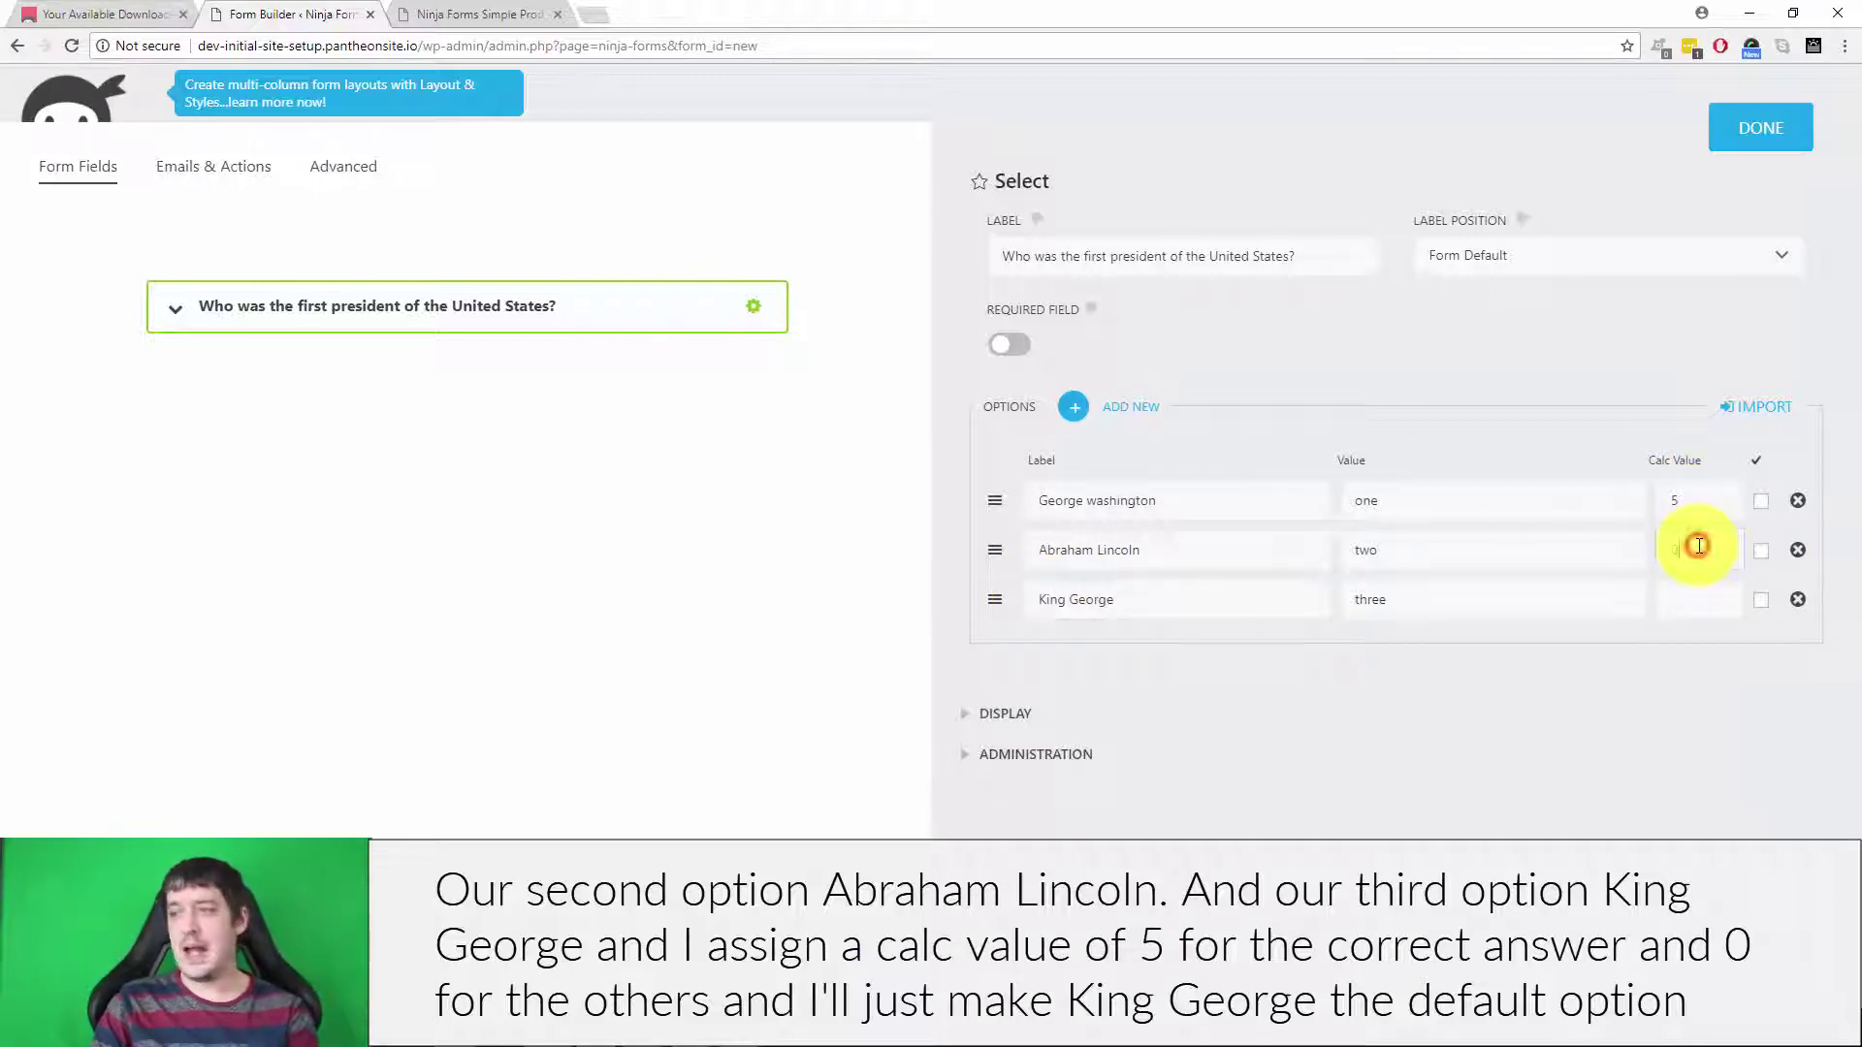
text(0)
click(1696, 591)
text(0)
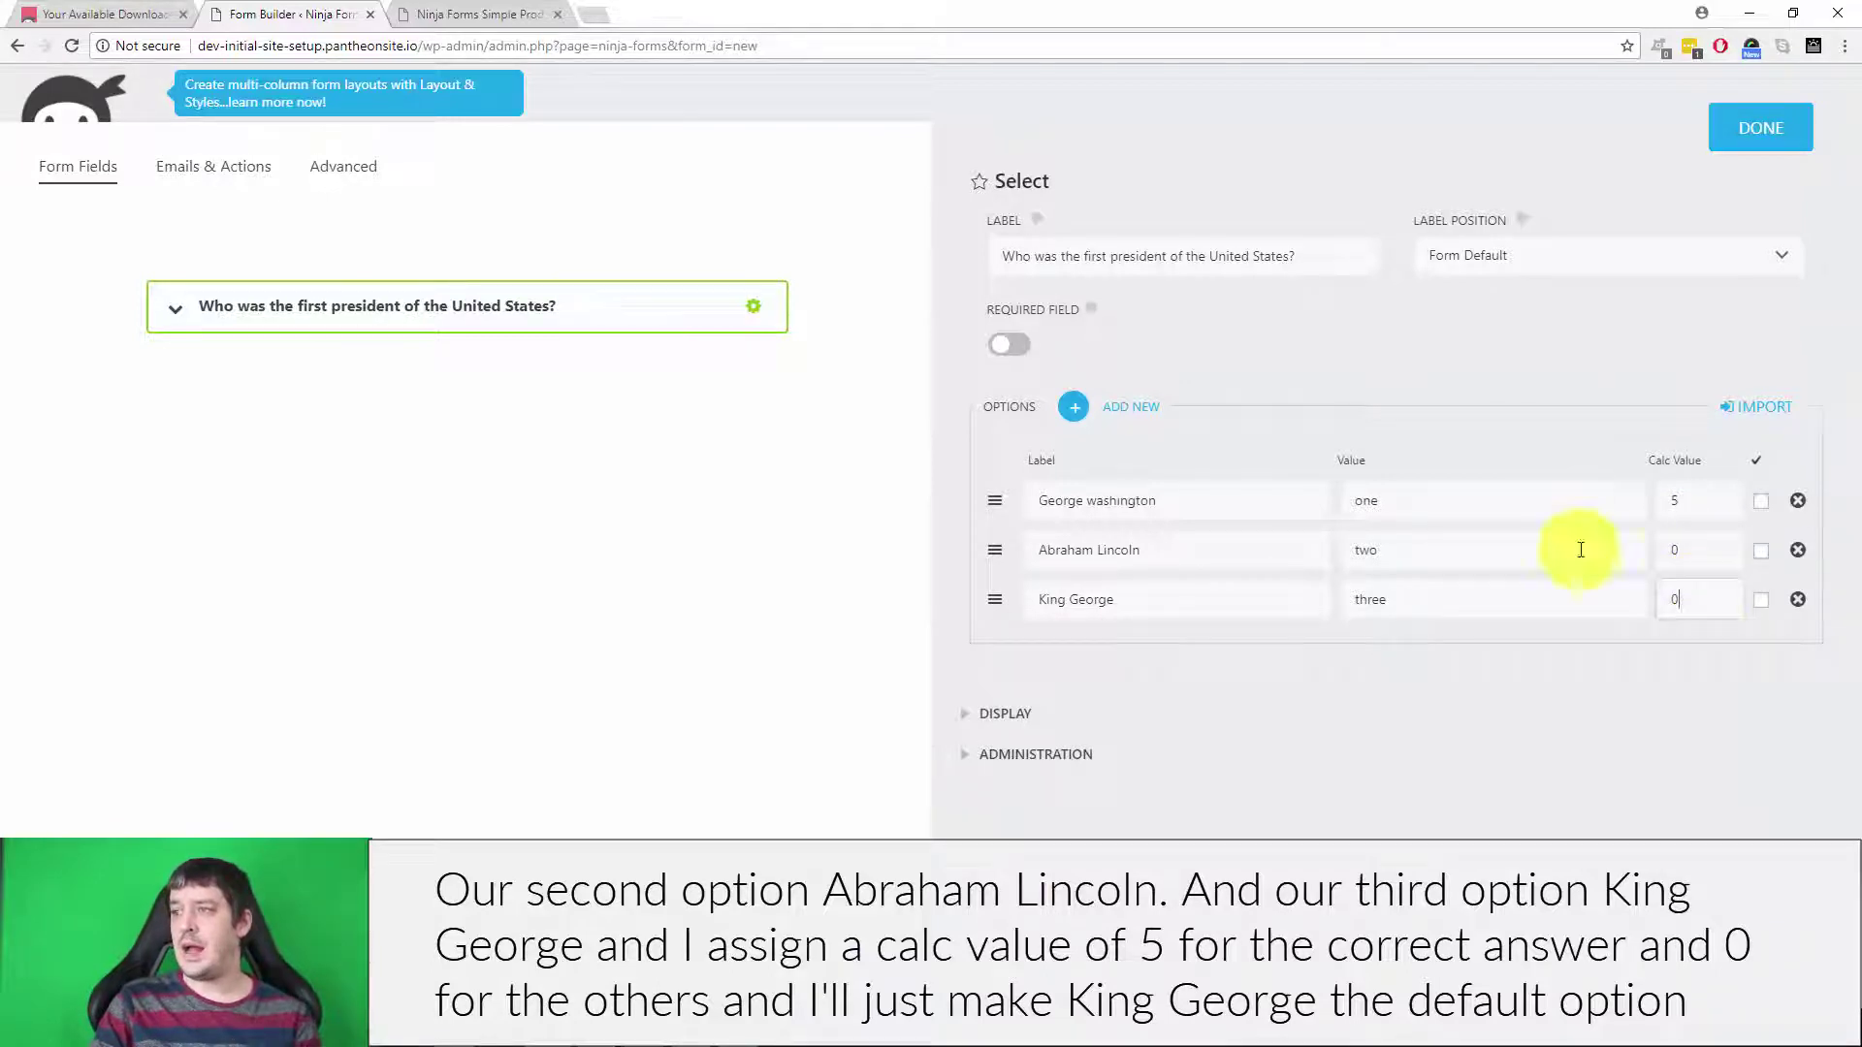
click(1761, 599)
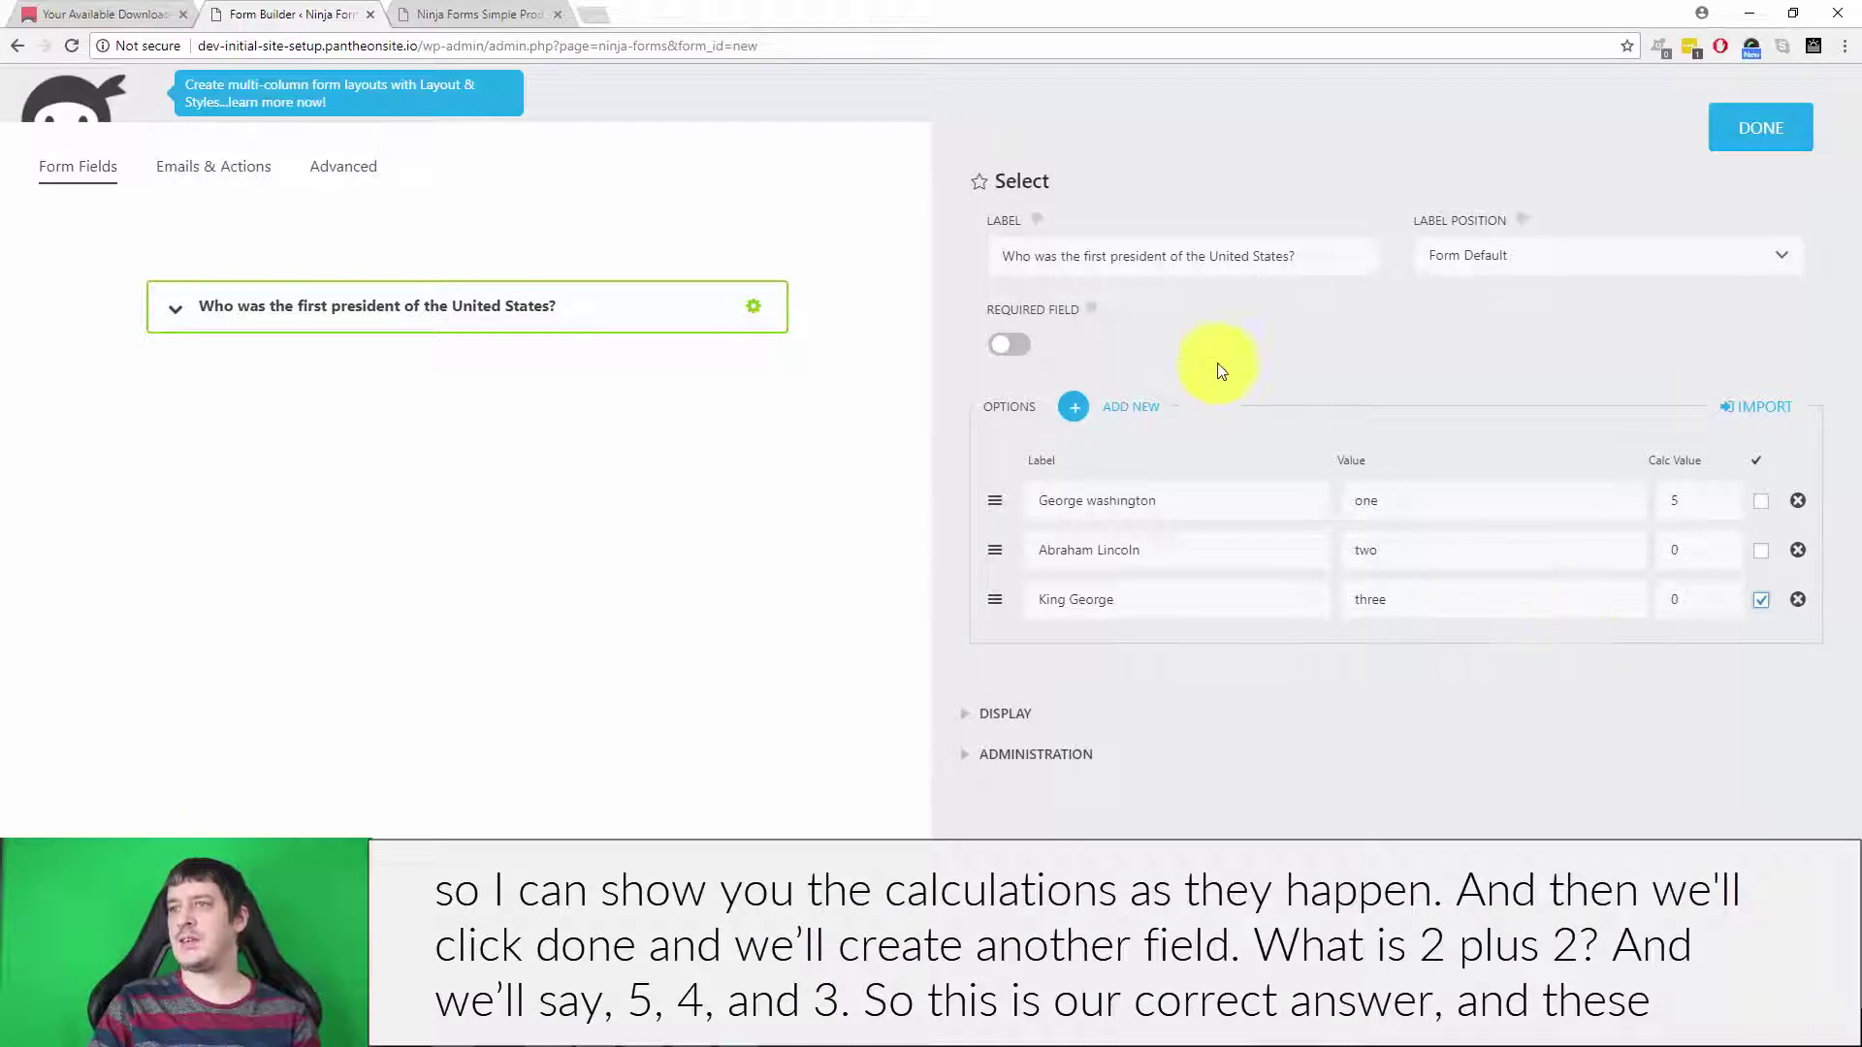
Add a second Select field labelled 'What is 2+2?'
click(1750, 124)
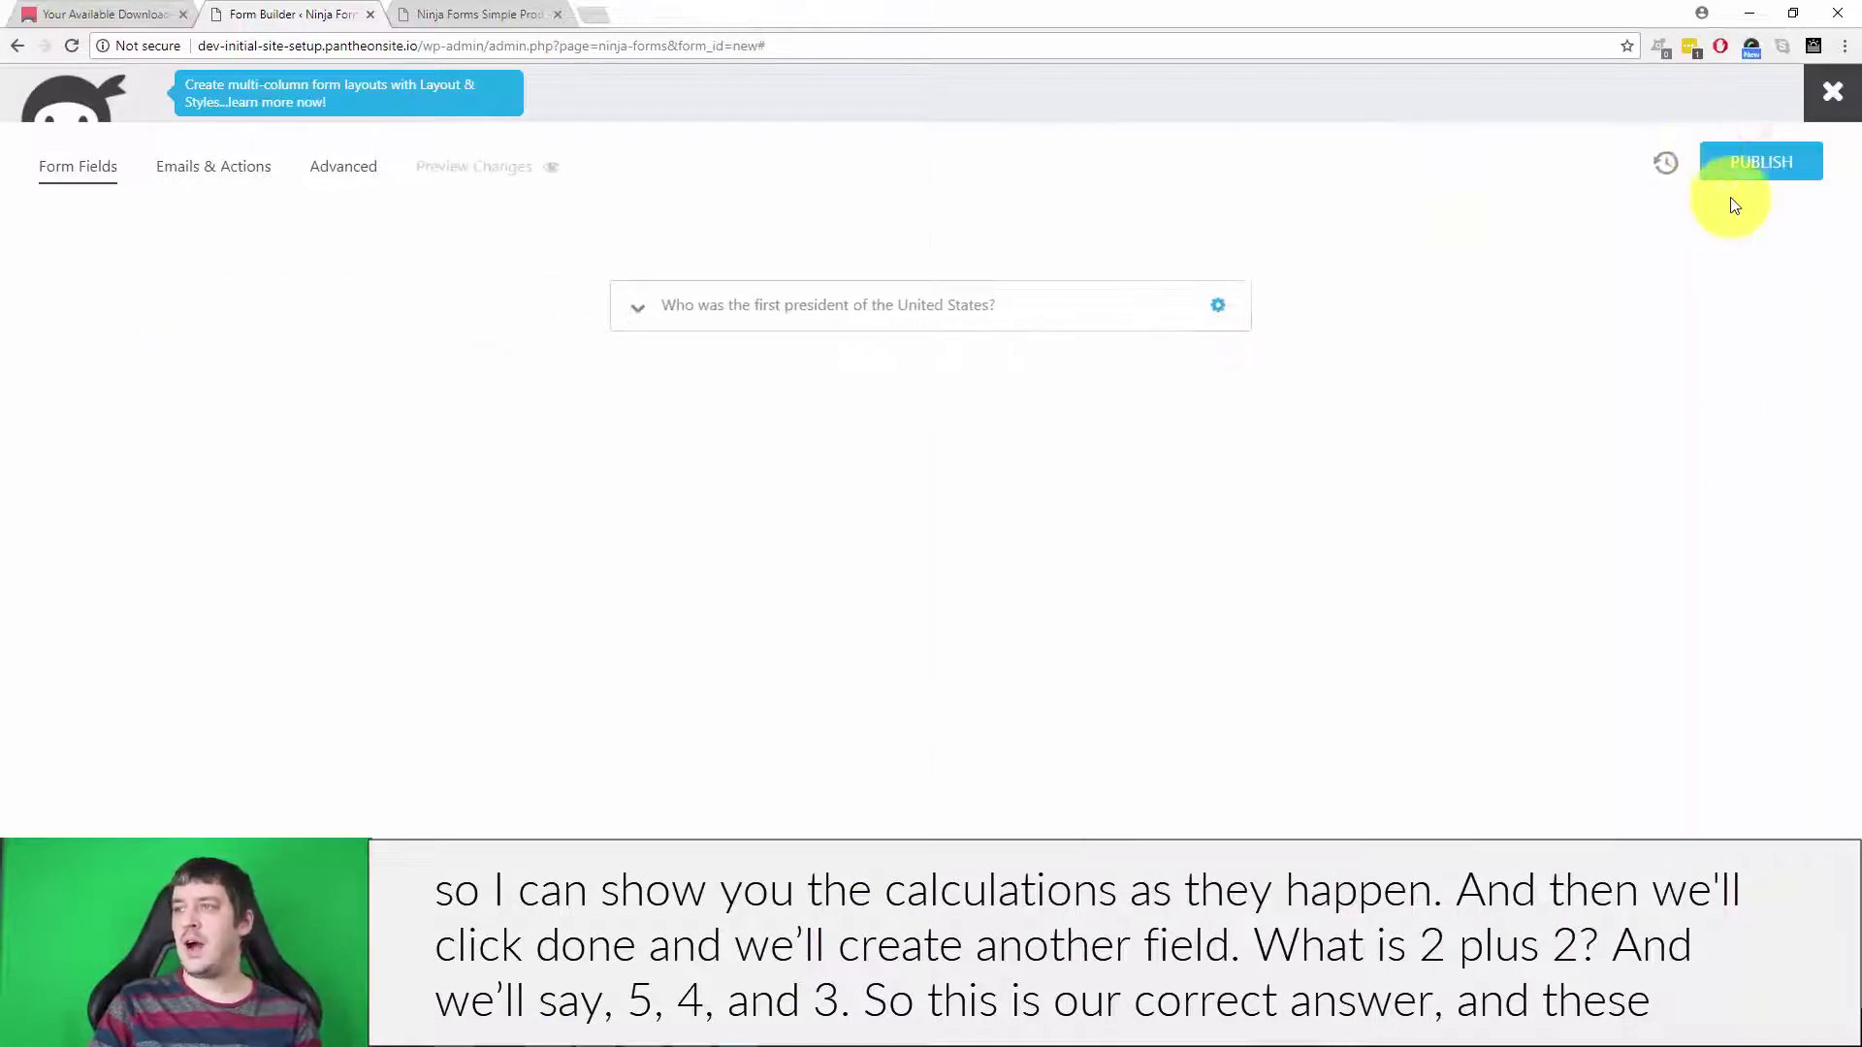
click(1787, 800)
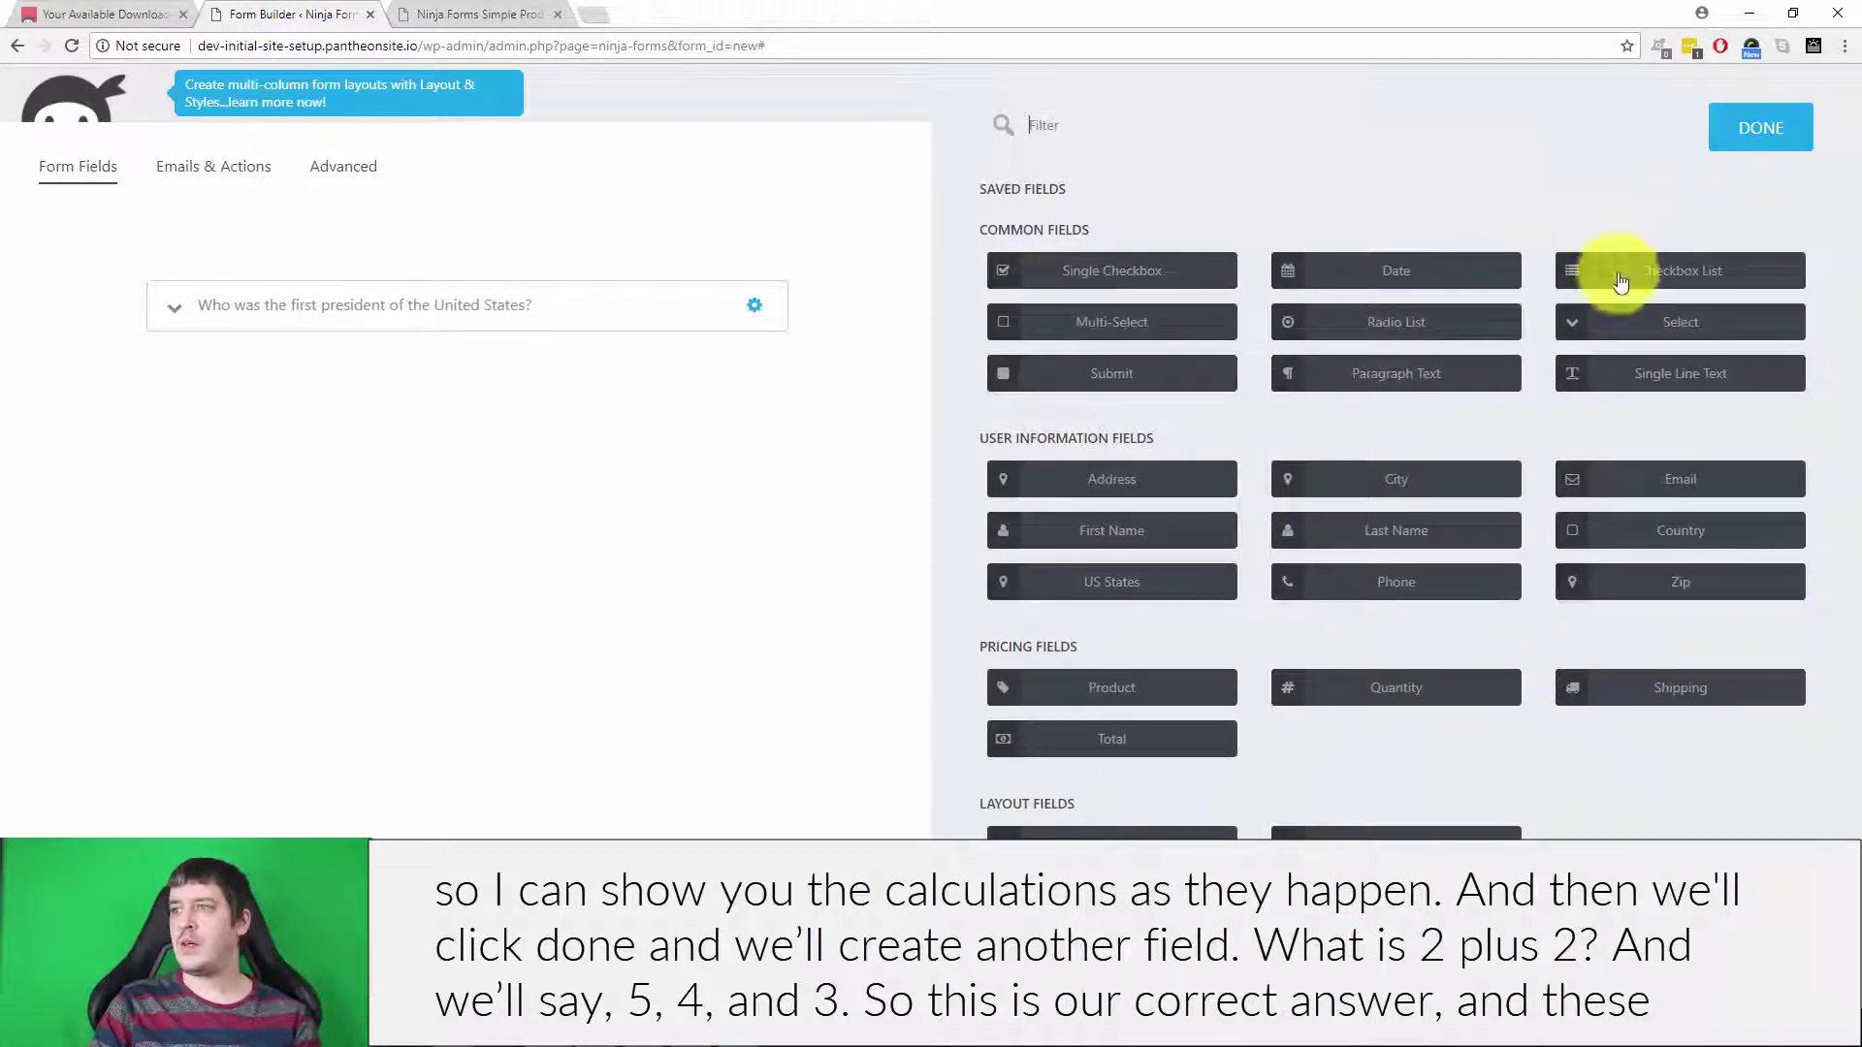
click(1683, 320)
click(449, 364)
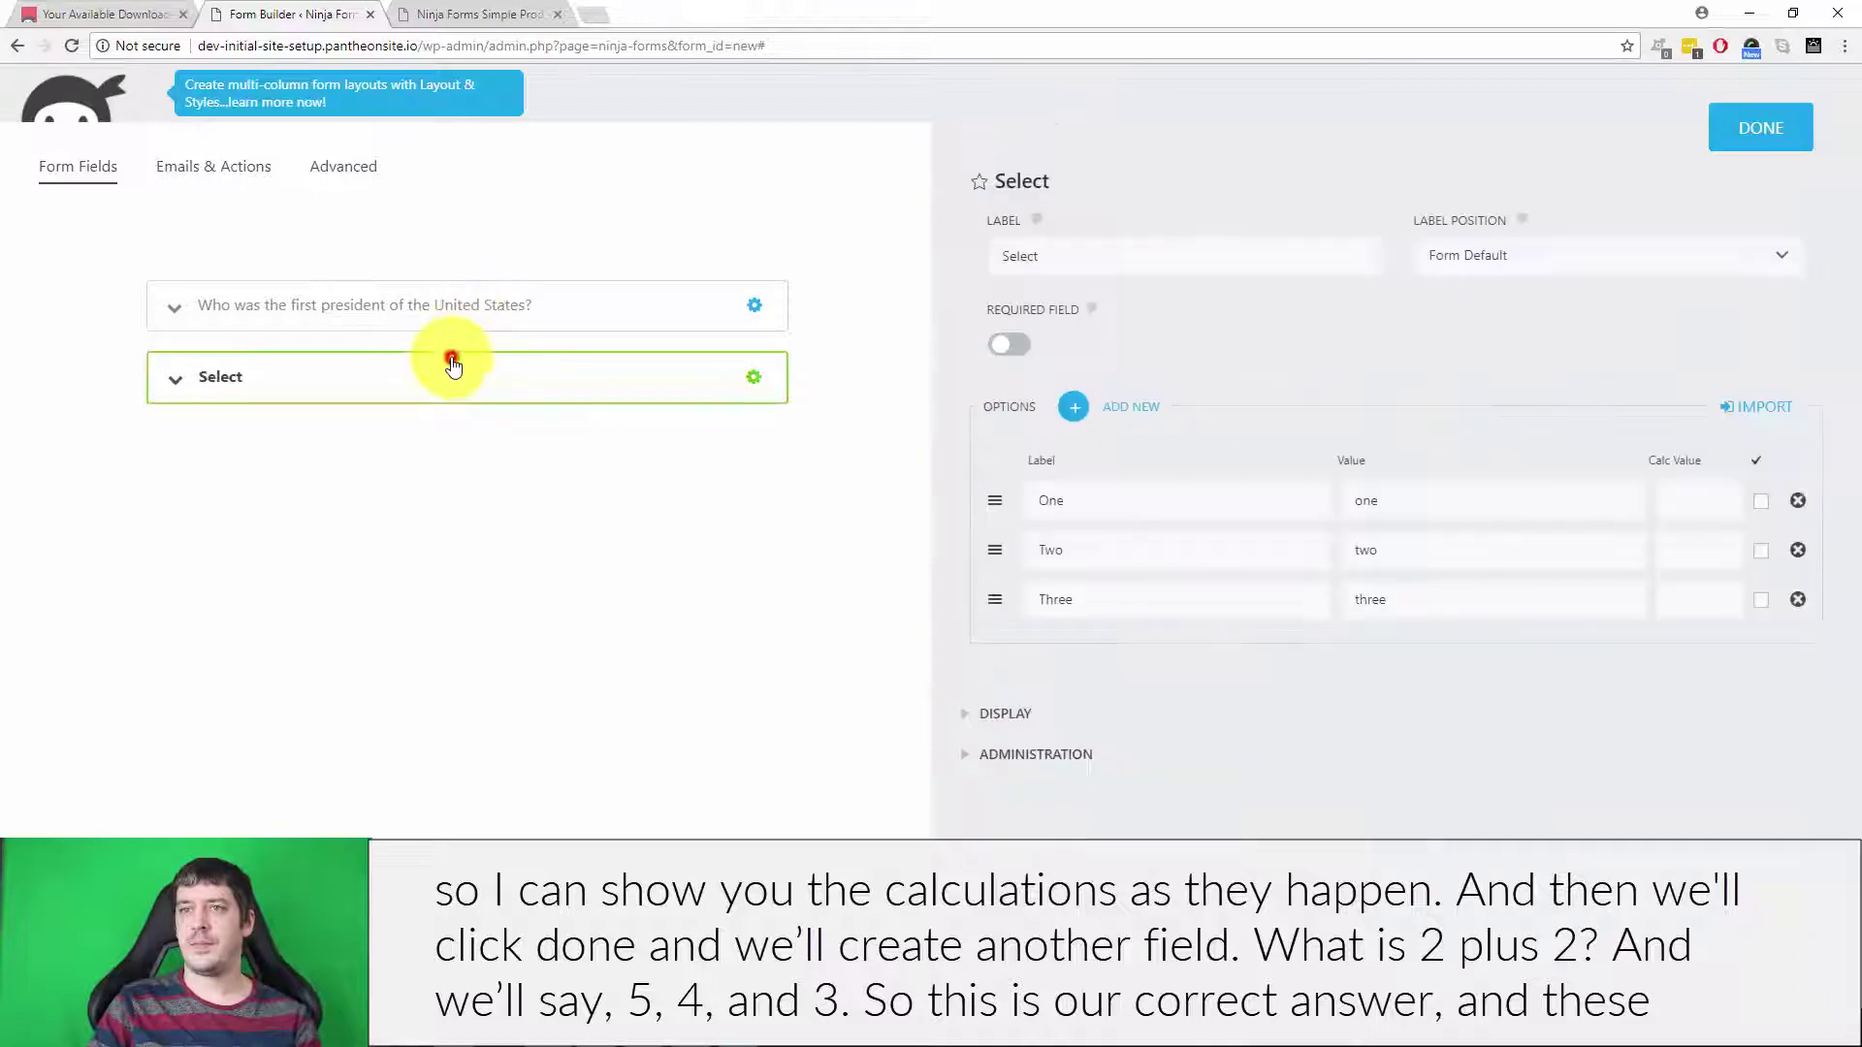
double_click(1030, 262)
text(What is 2+)
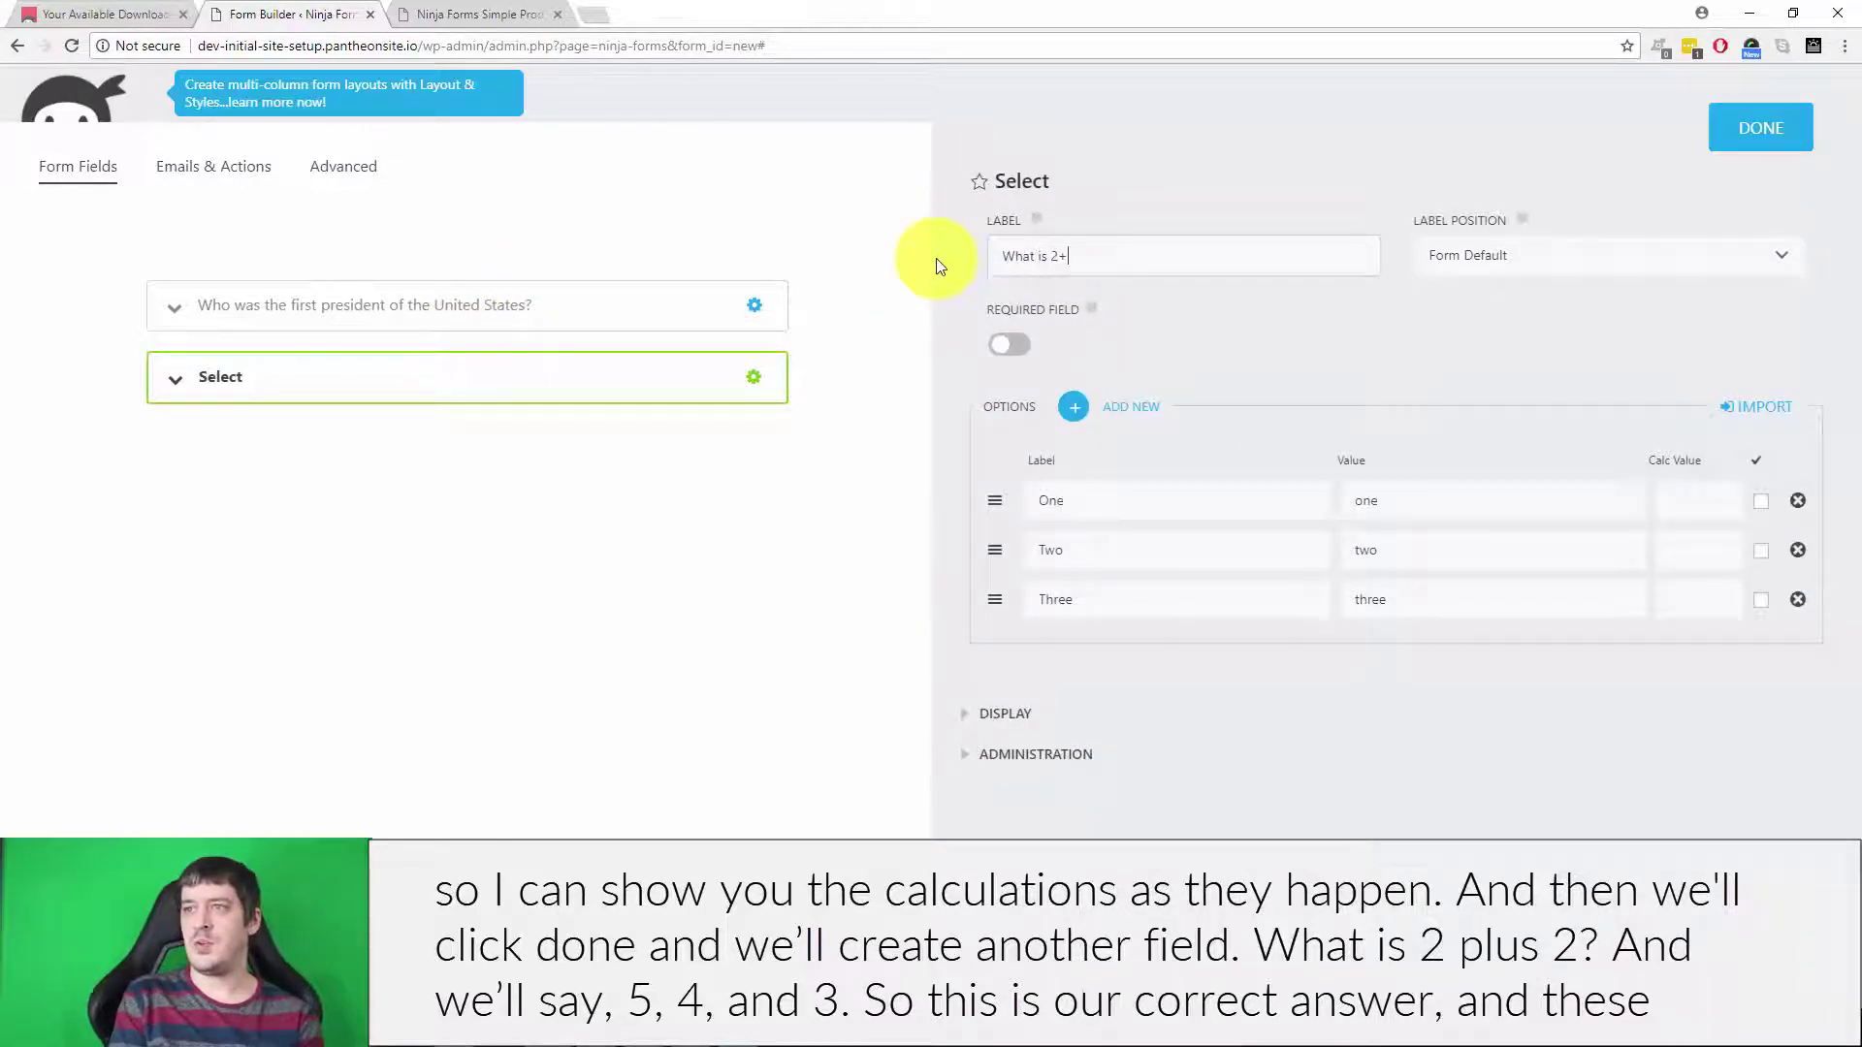
text(2?)
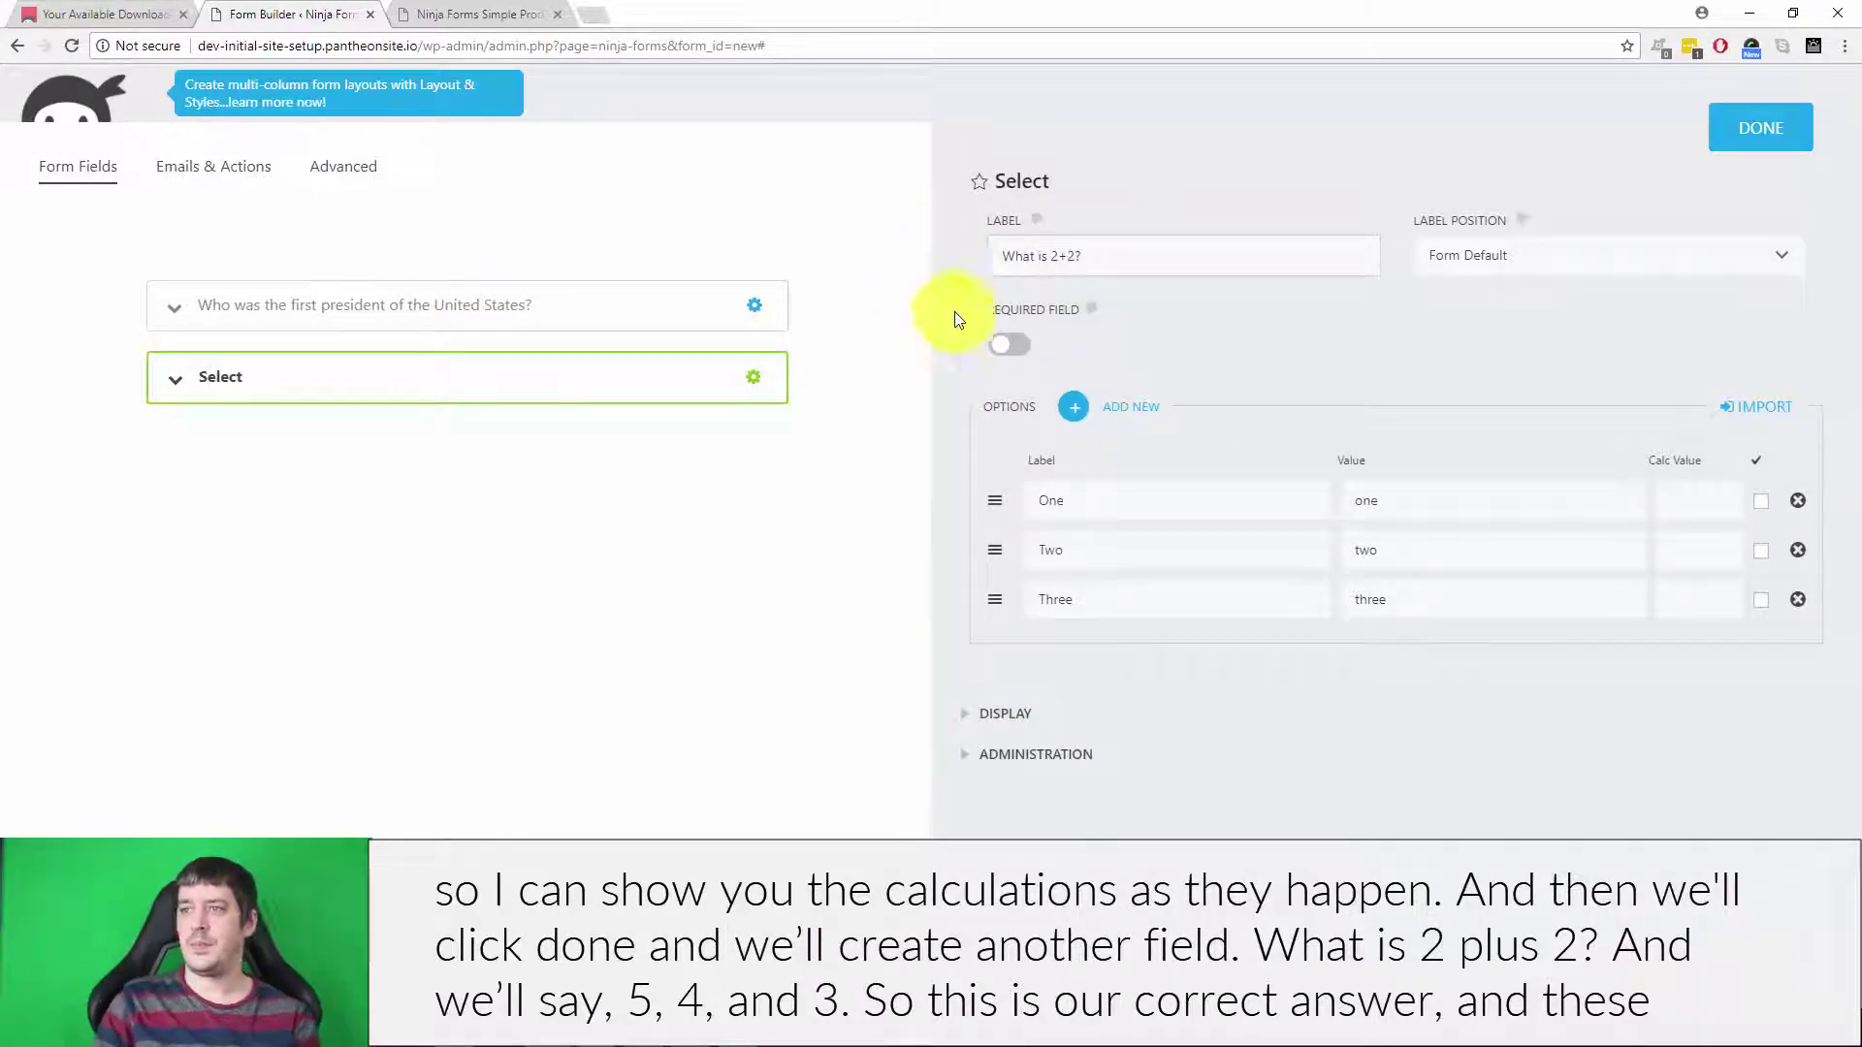
Rename the 2+2 question's options to 5, 4 and 3
drag(1116, 497, 988, 498)
text(5)
drag(1118, 543, 1040, 545)
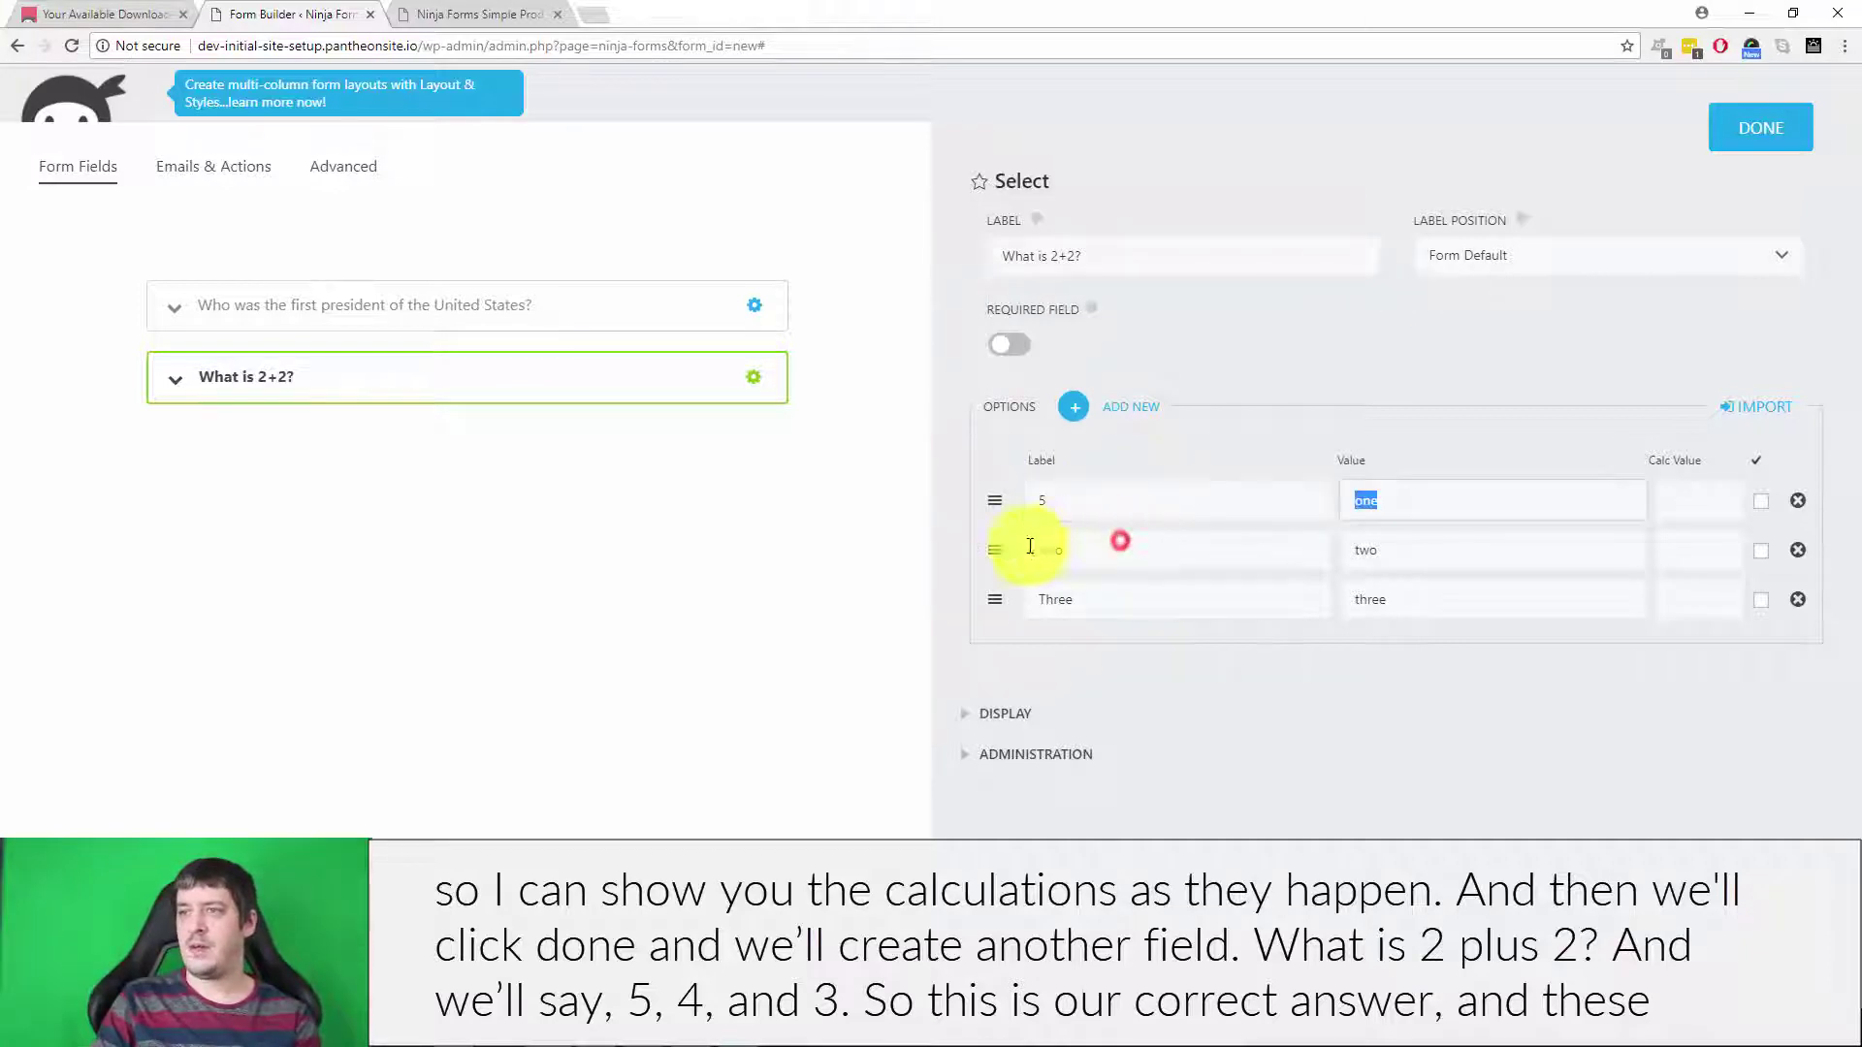
text(4)
key(Tab)
double_click(1073, 594)
text(3)
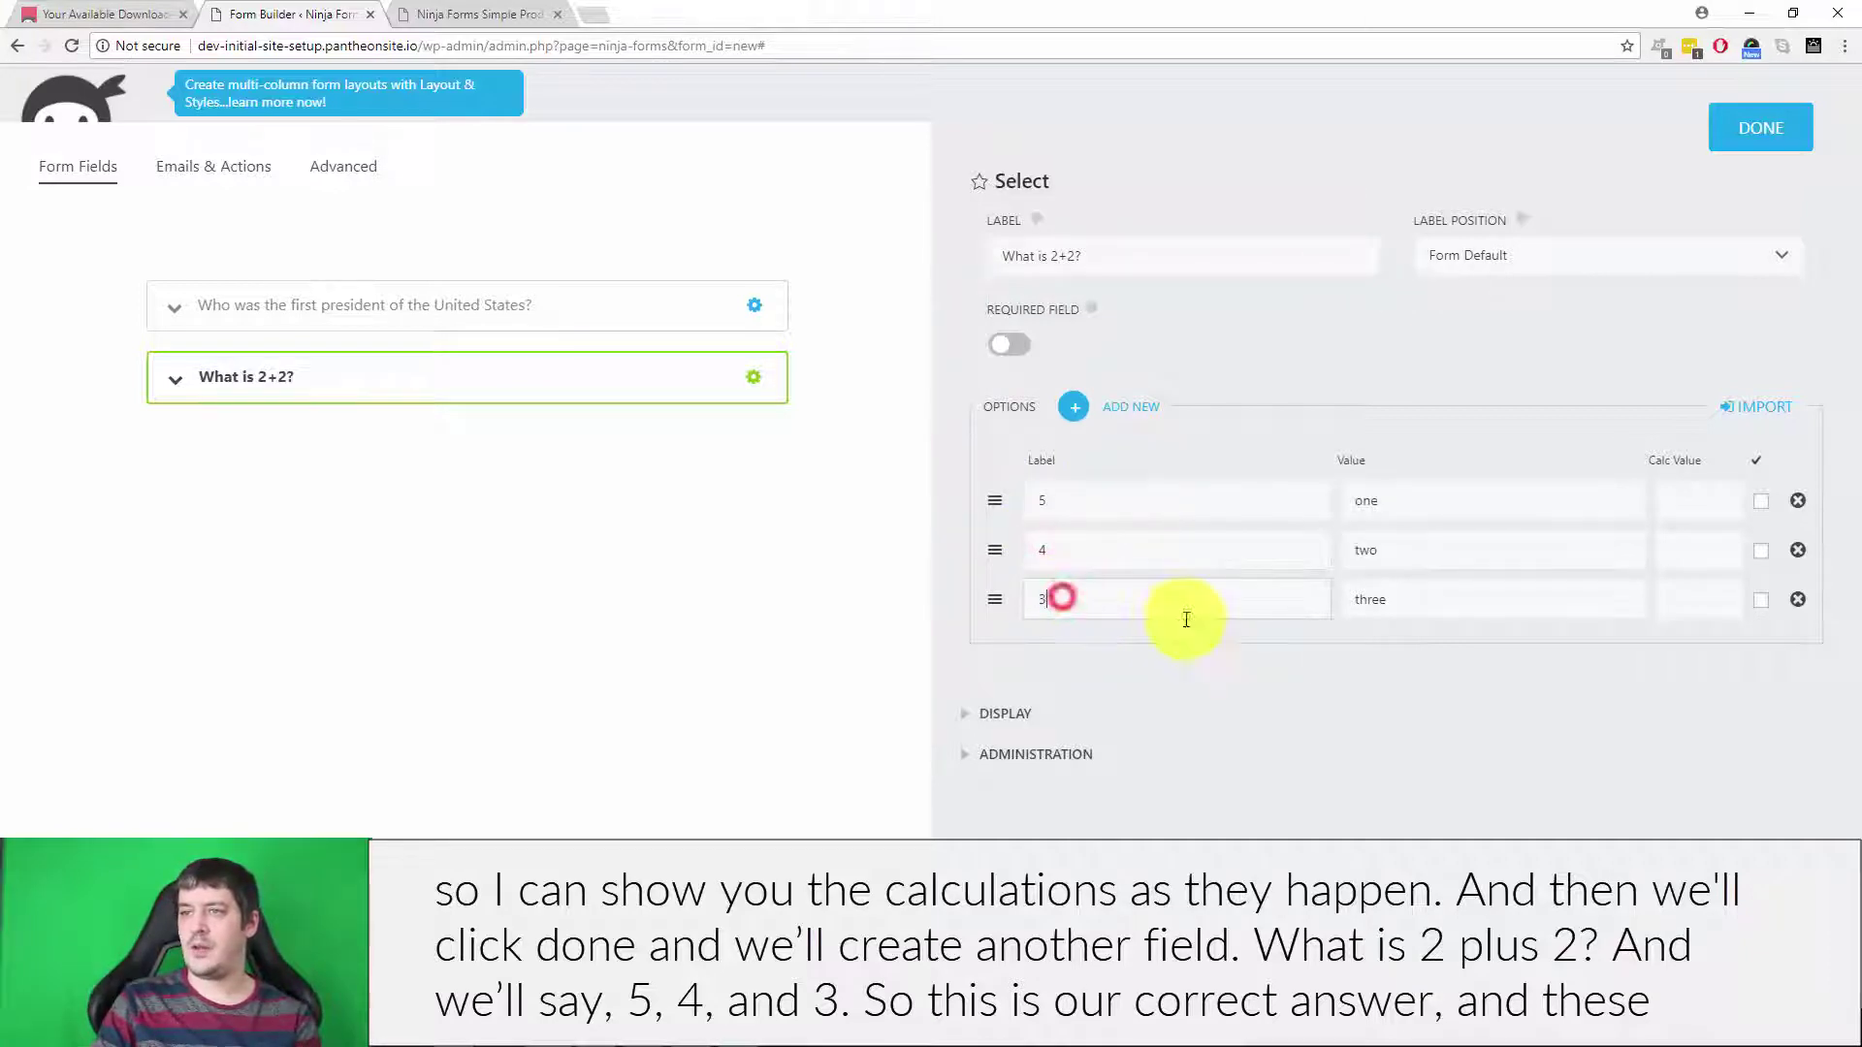
key(Tab)
Set calc values 0, 5, 0 for answers 5, 4, 3 and choose a default answer
click(1688, 542)
text(5)
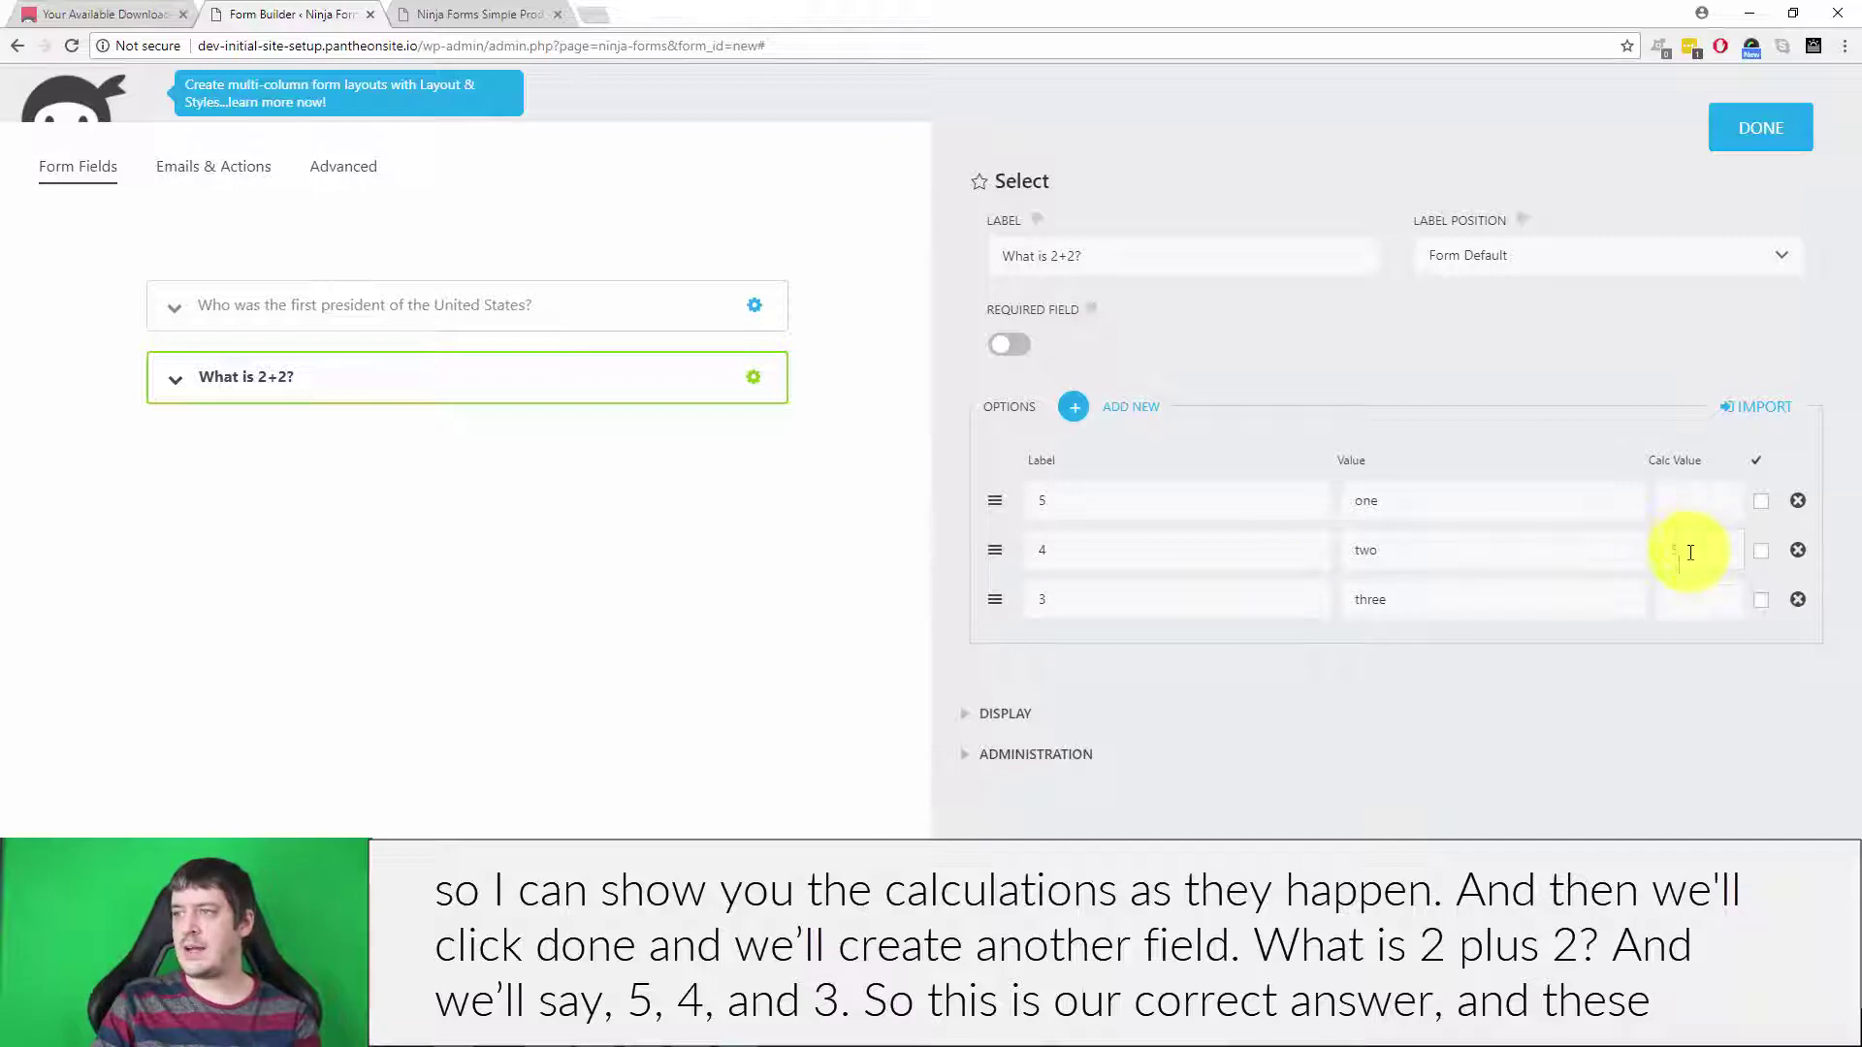
click(1691, 492)
text(0)
click(1681, 594)
text(0)
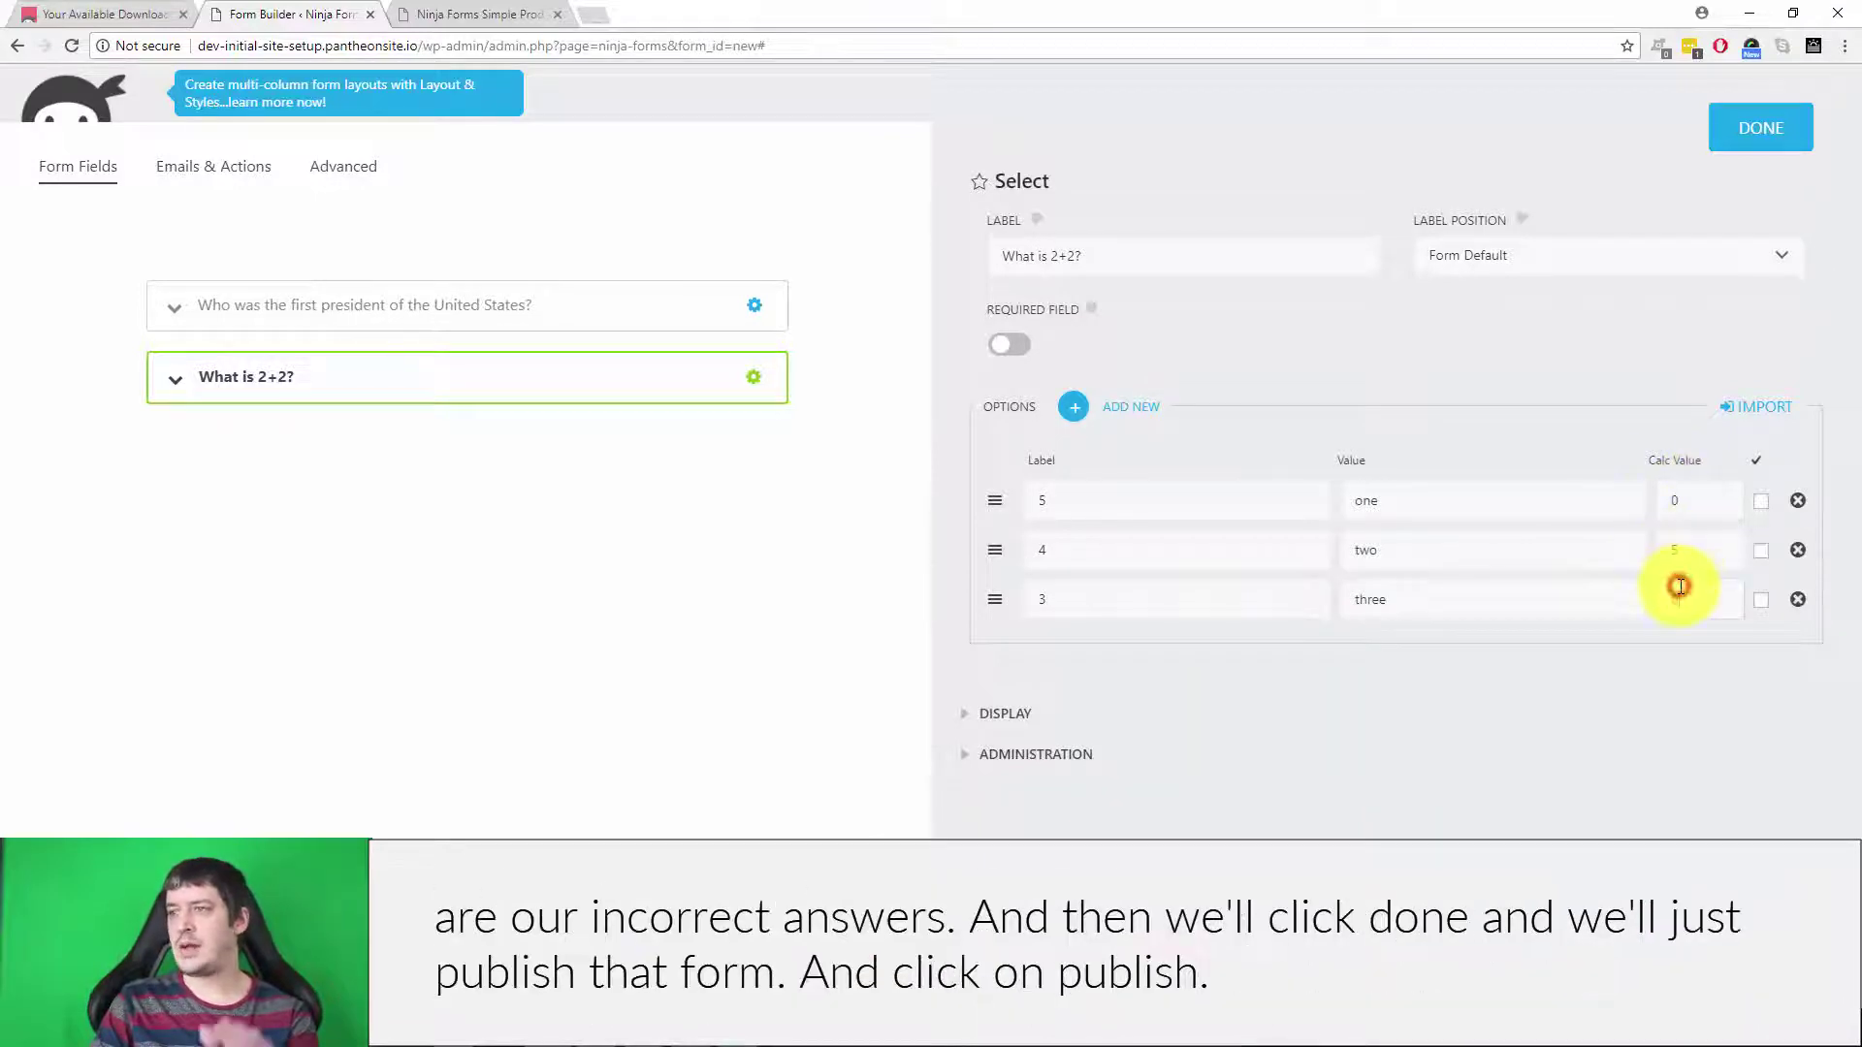
click(1762, 500)
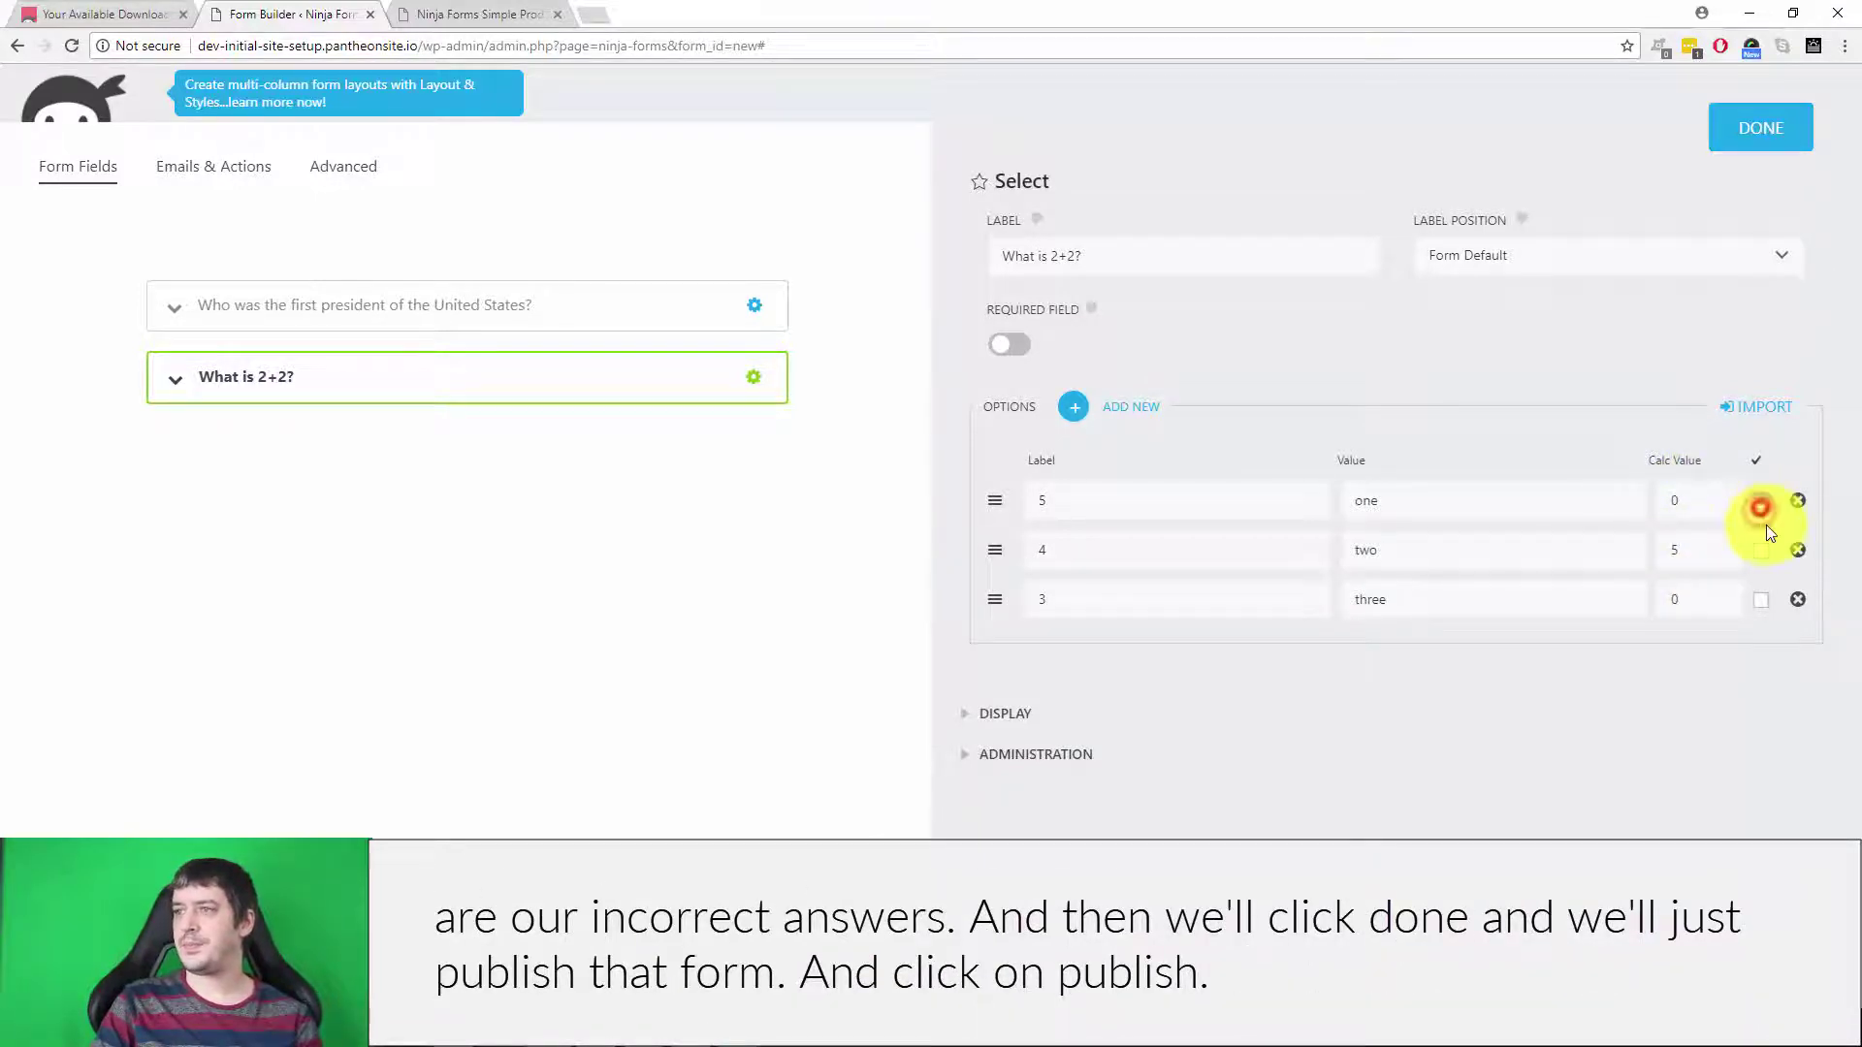
Start publishing the form with the title Simple Quiz
click(1765, 141)
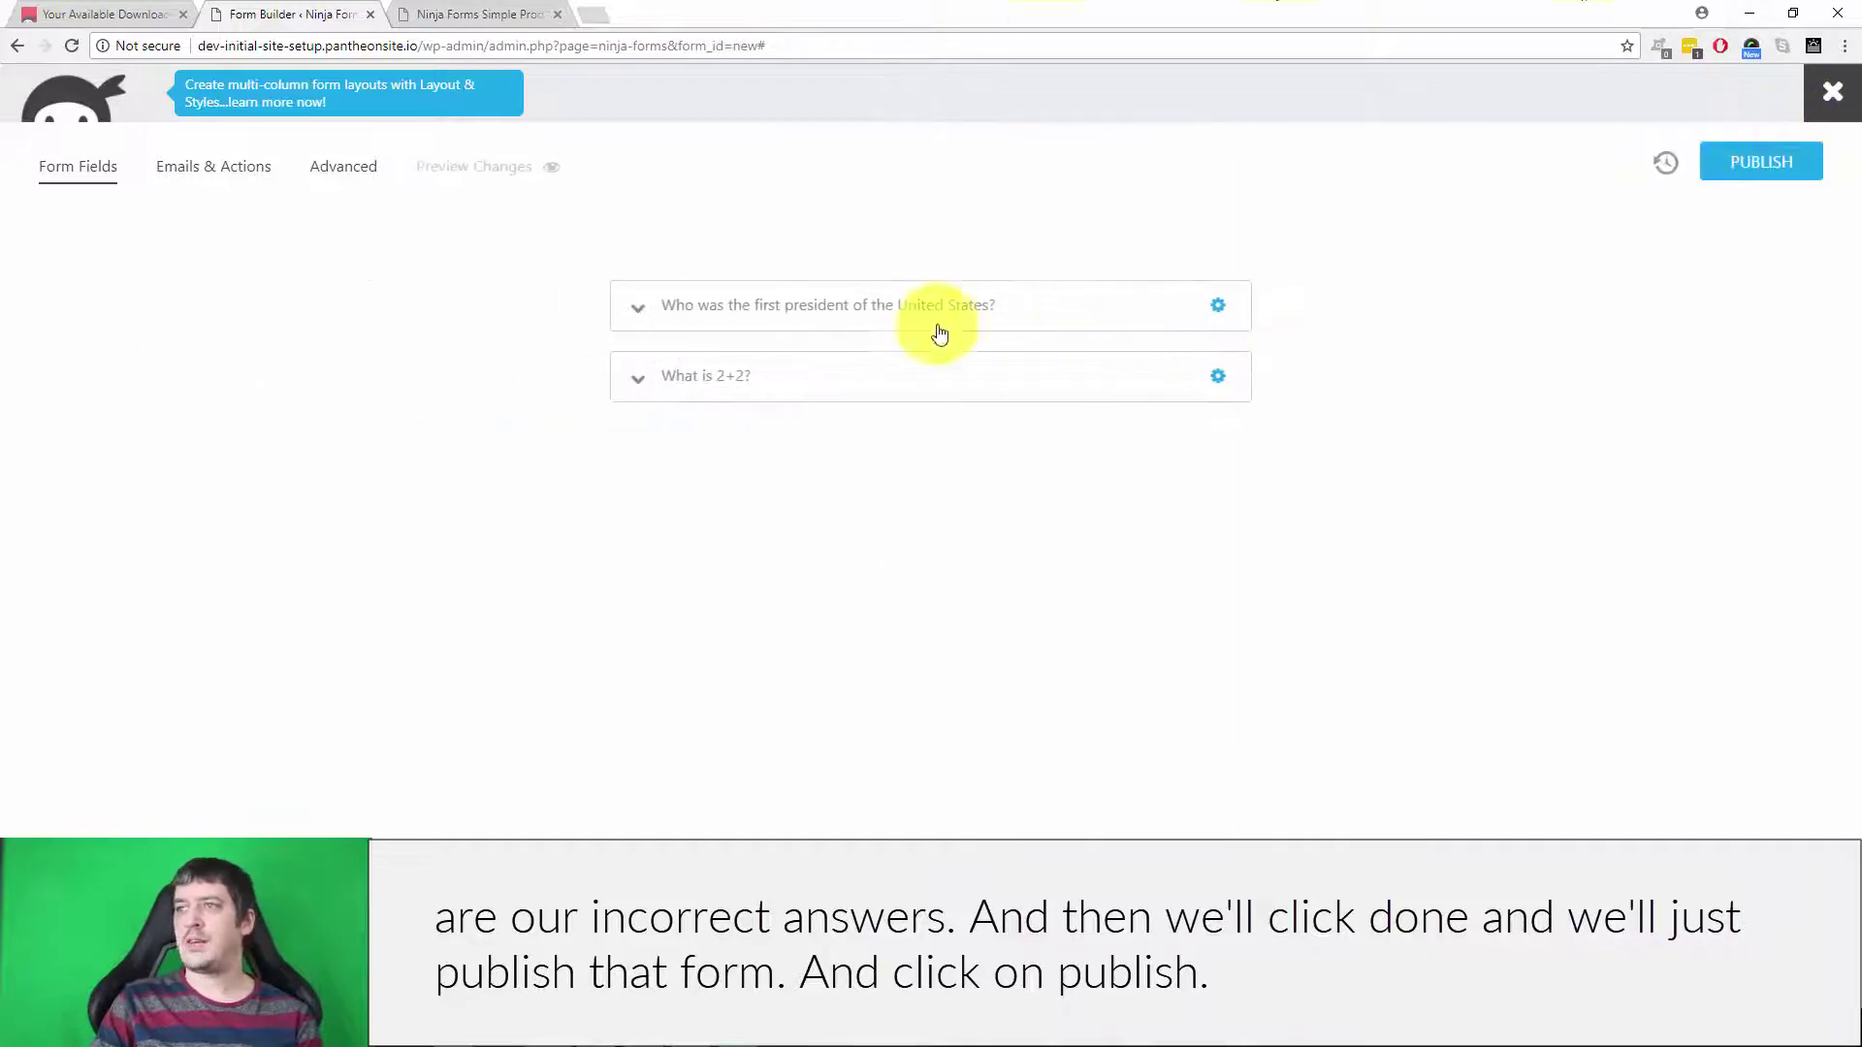
click(1769, 167)
click(1079, 209)
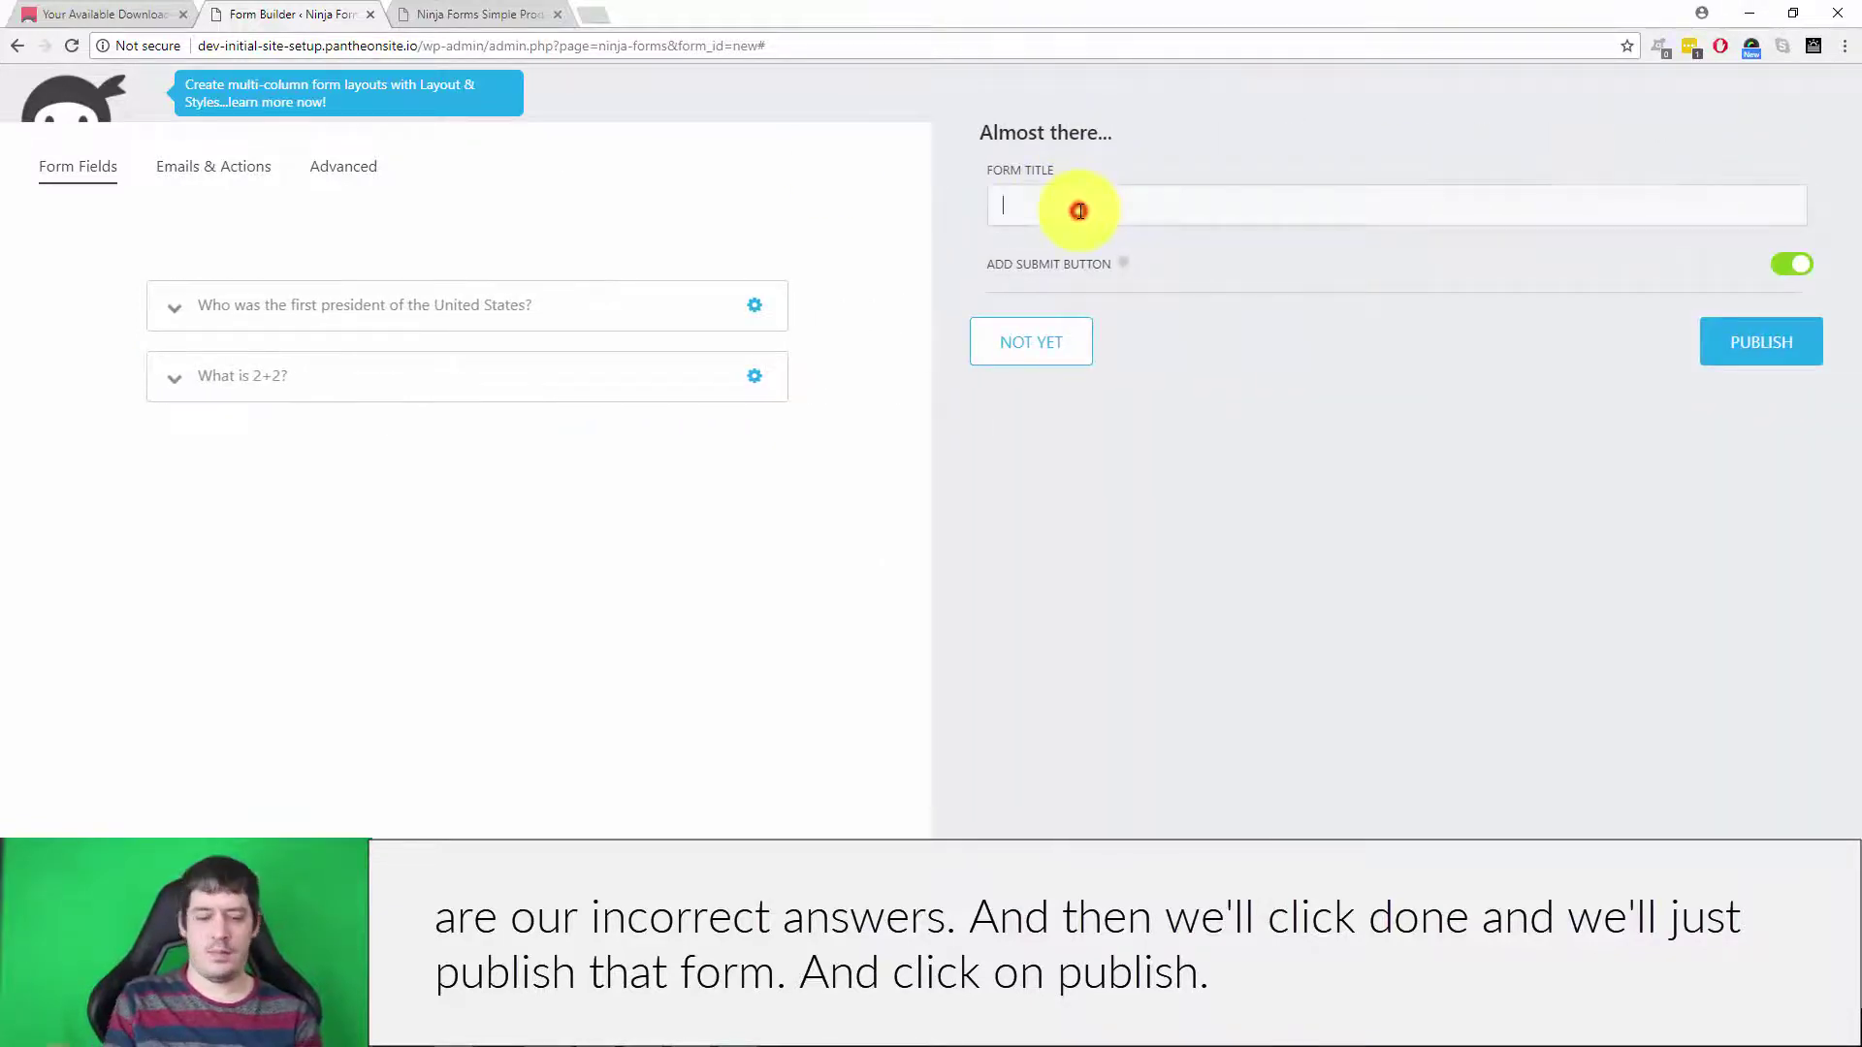
Publish the Simple Quiz form and add a new calculation named Quiz Total
text(Simple Q)
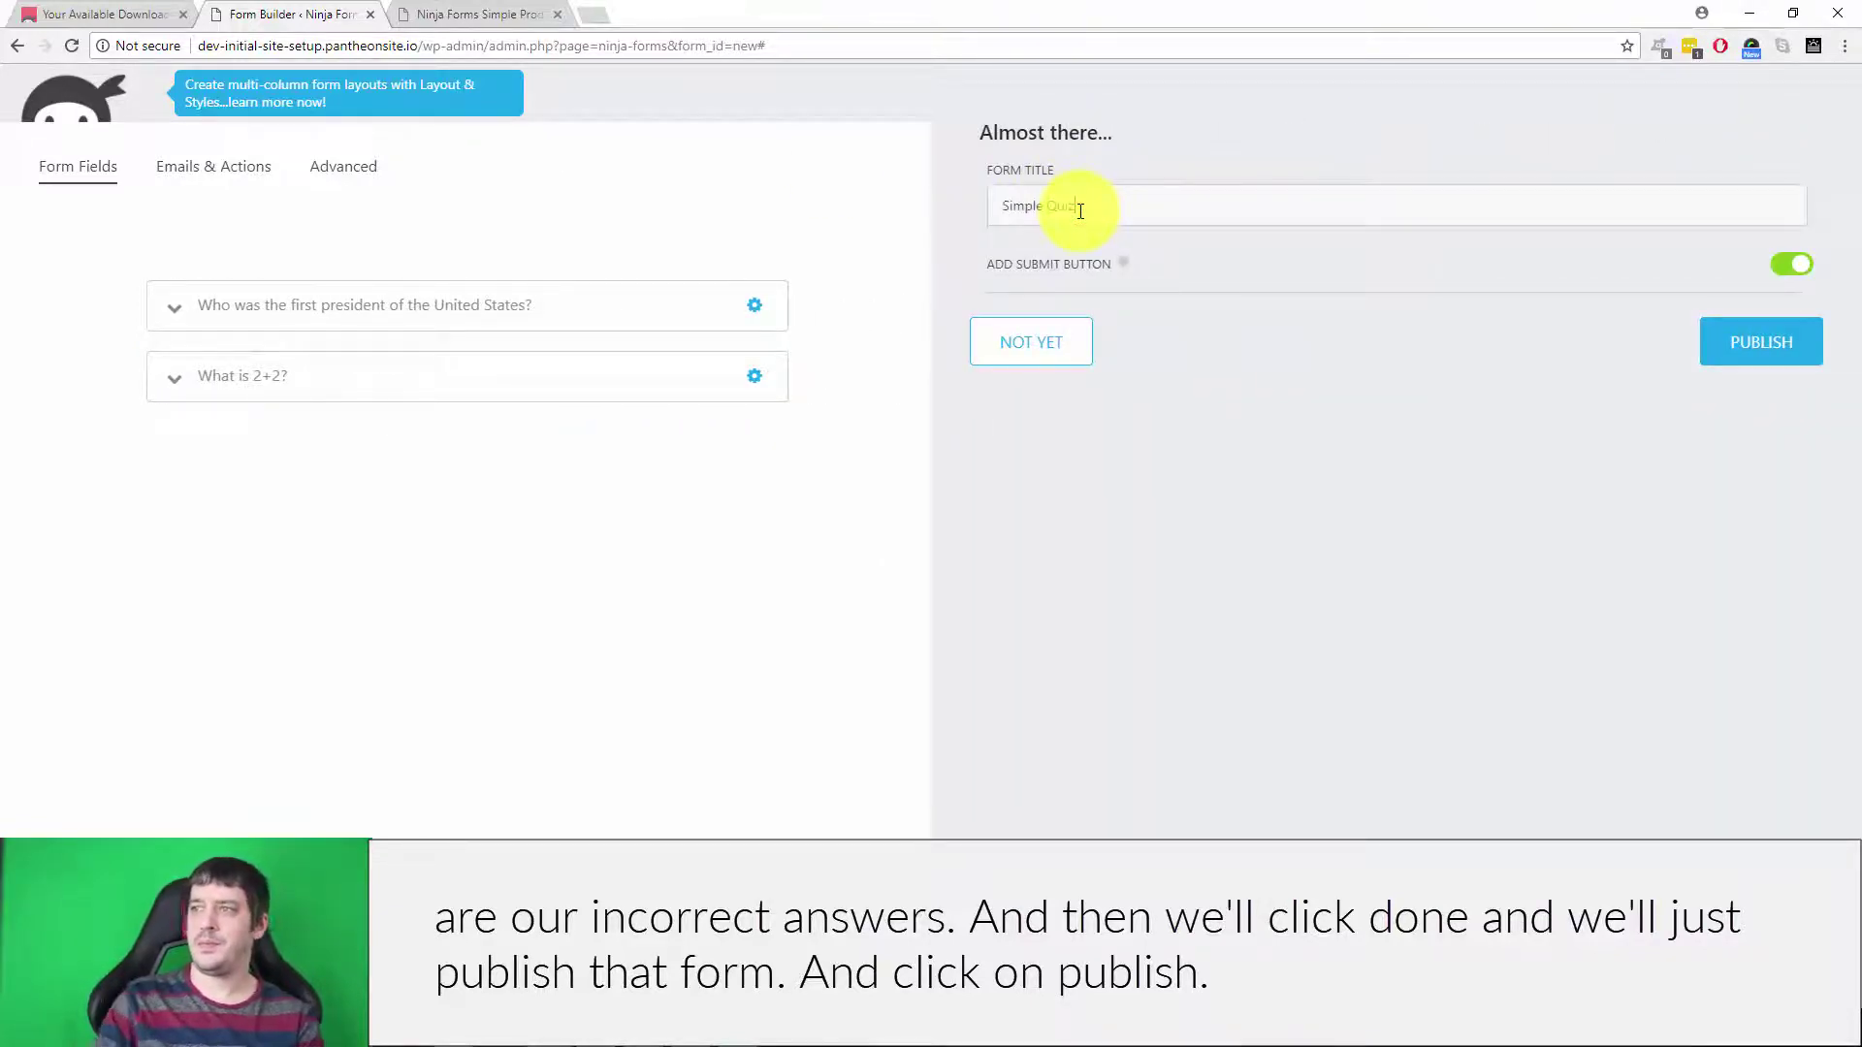
text(uiz)
click(1763, 344)
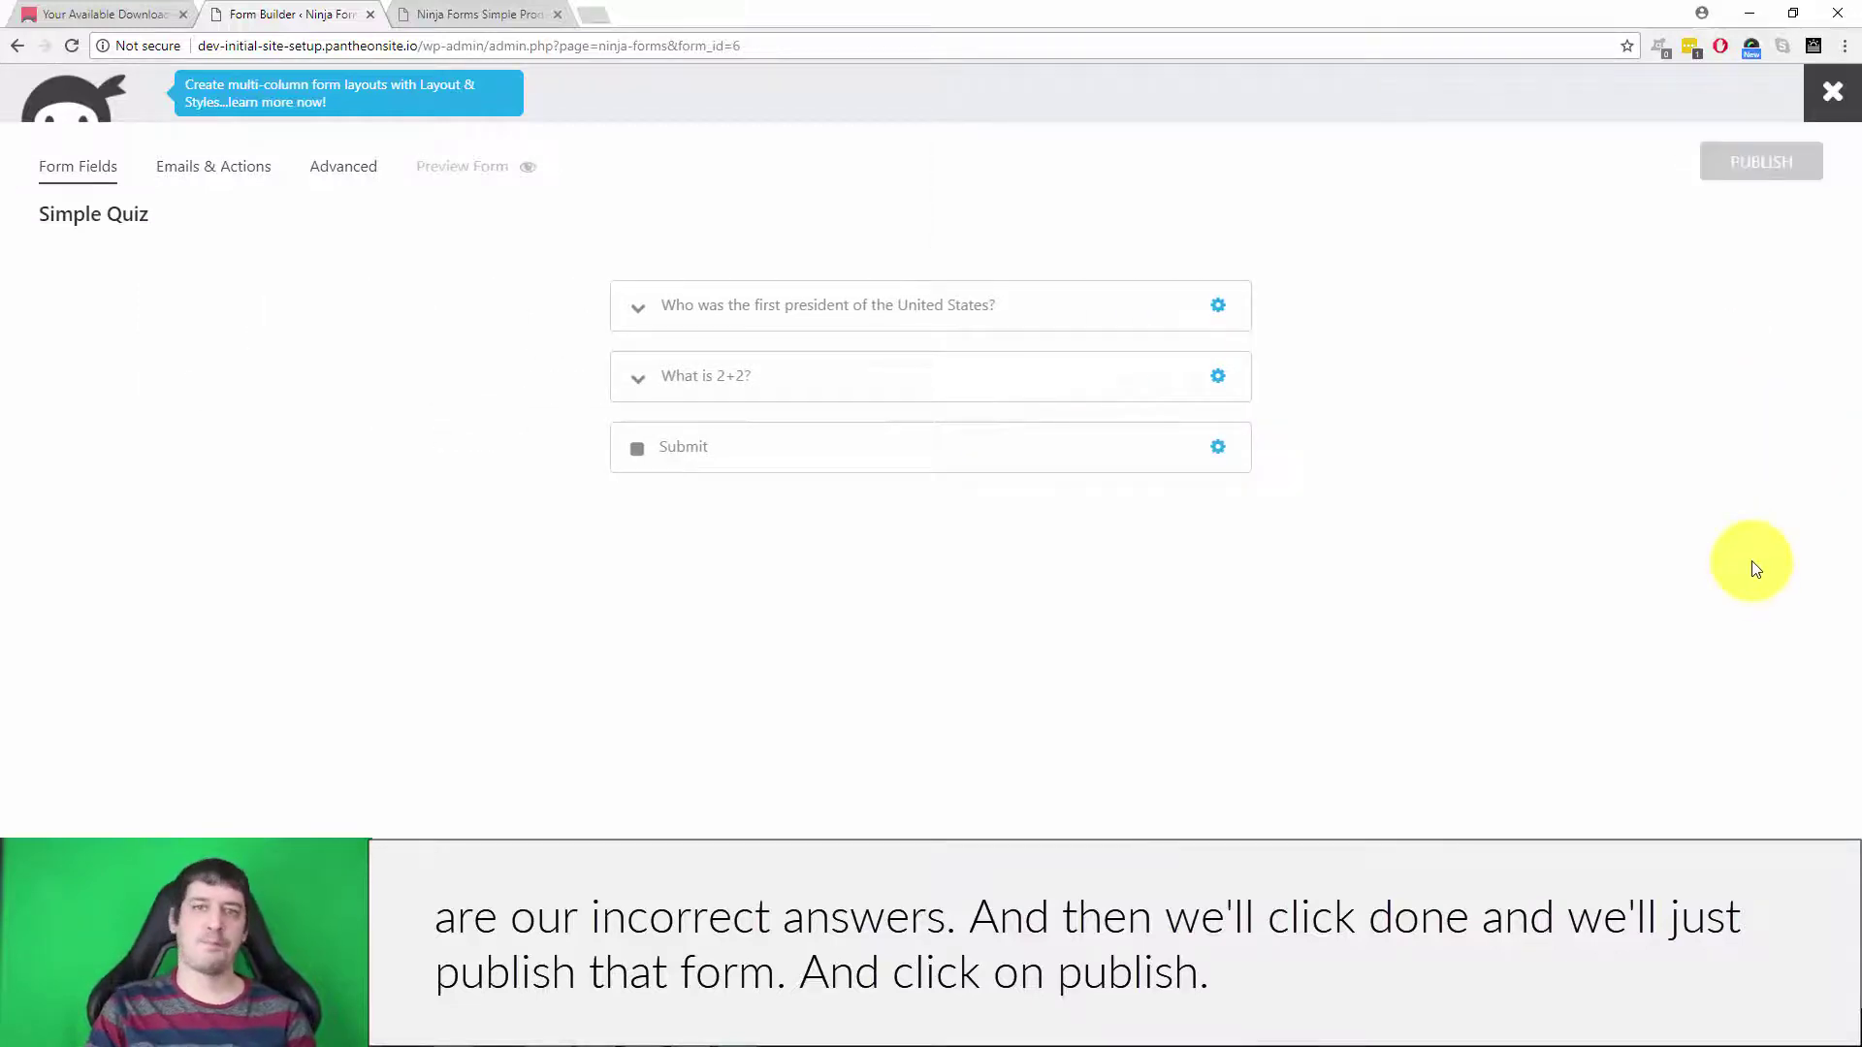
click(356, 179)
click(1127, 310)
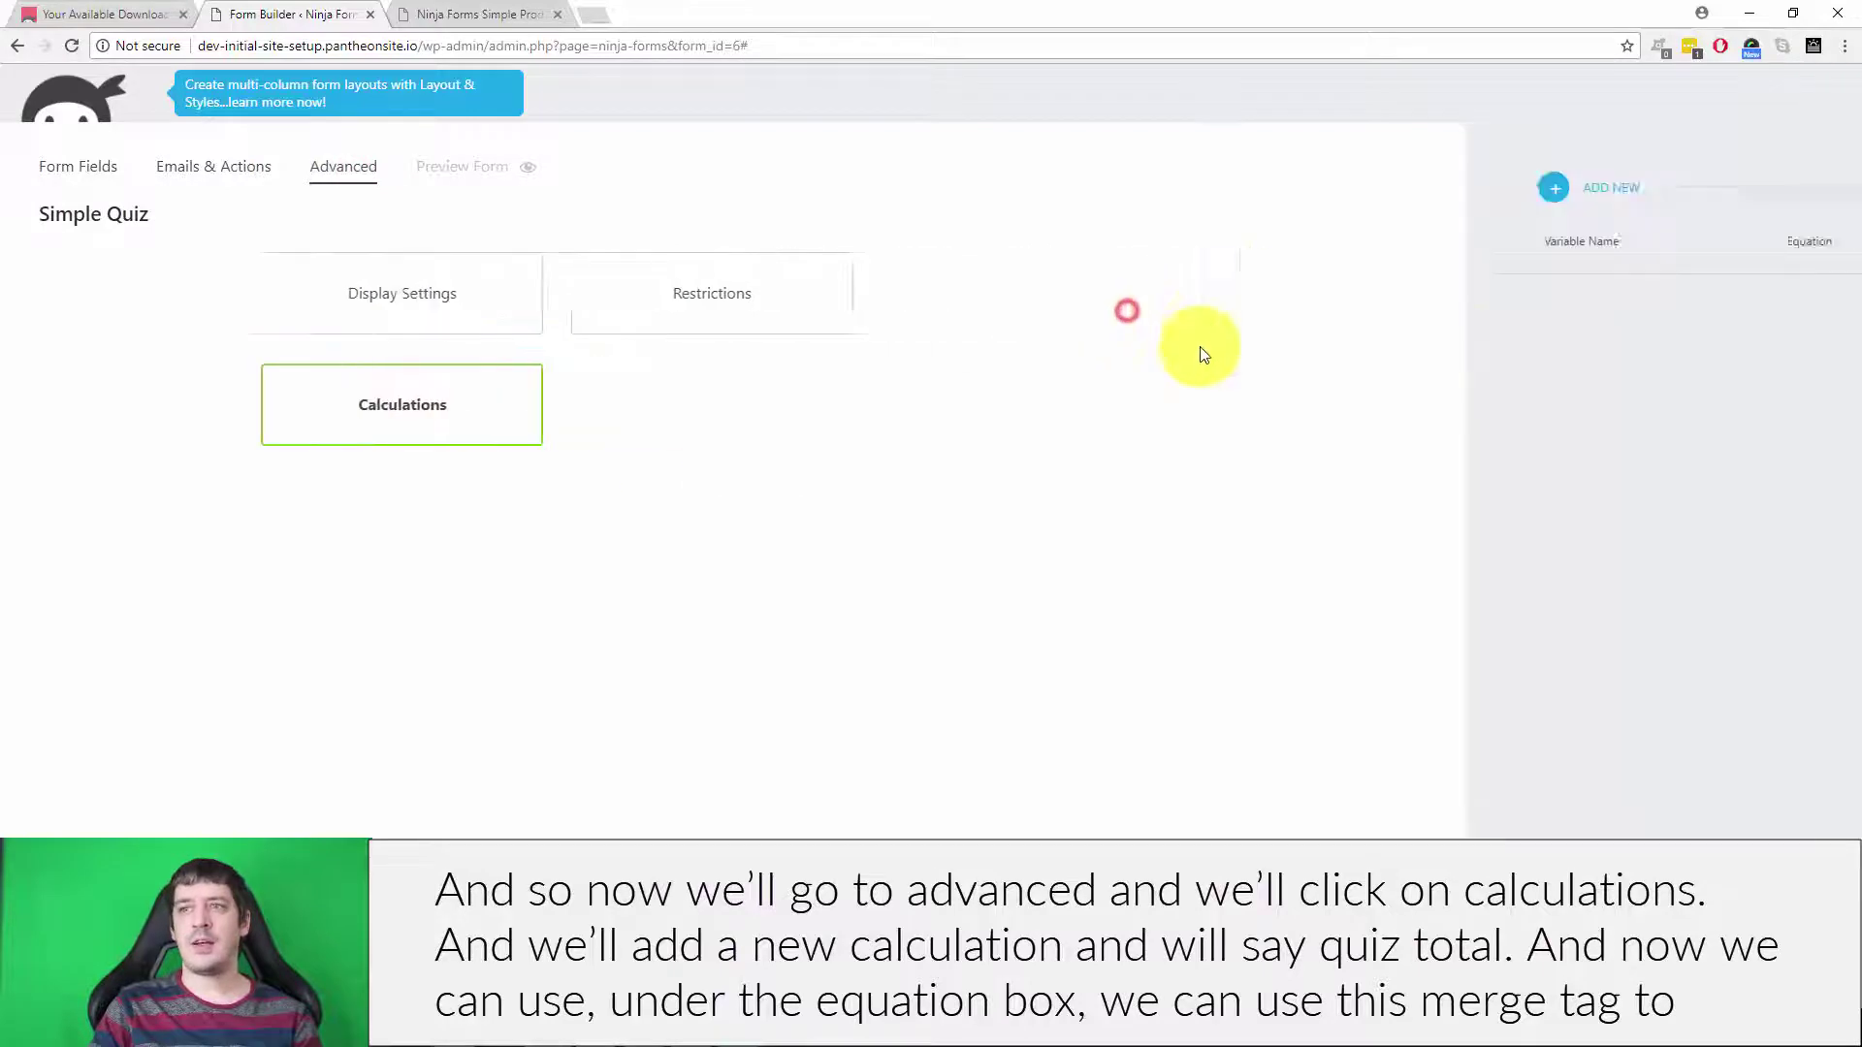
click(1013, 187)
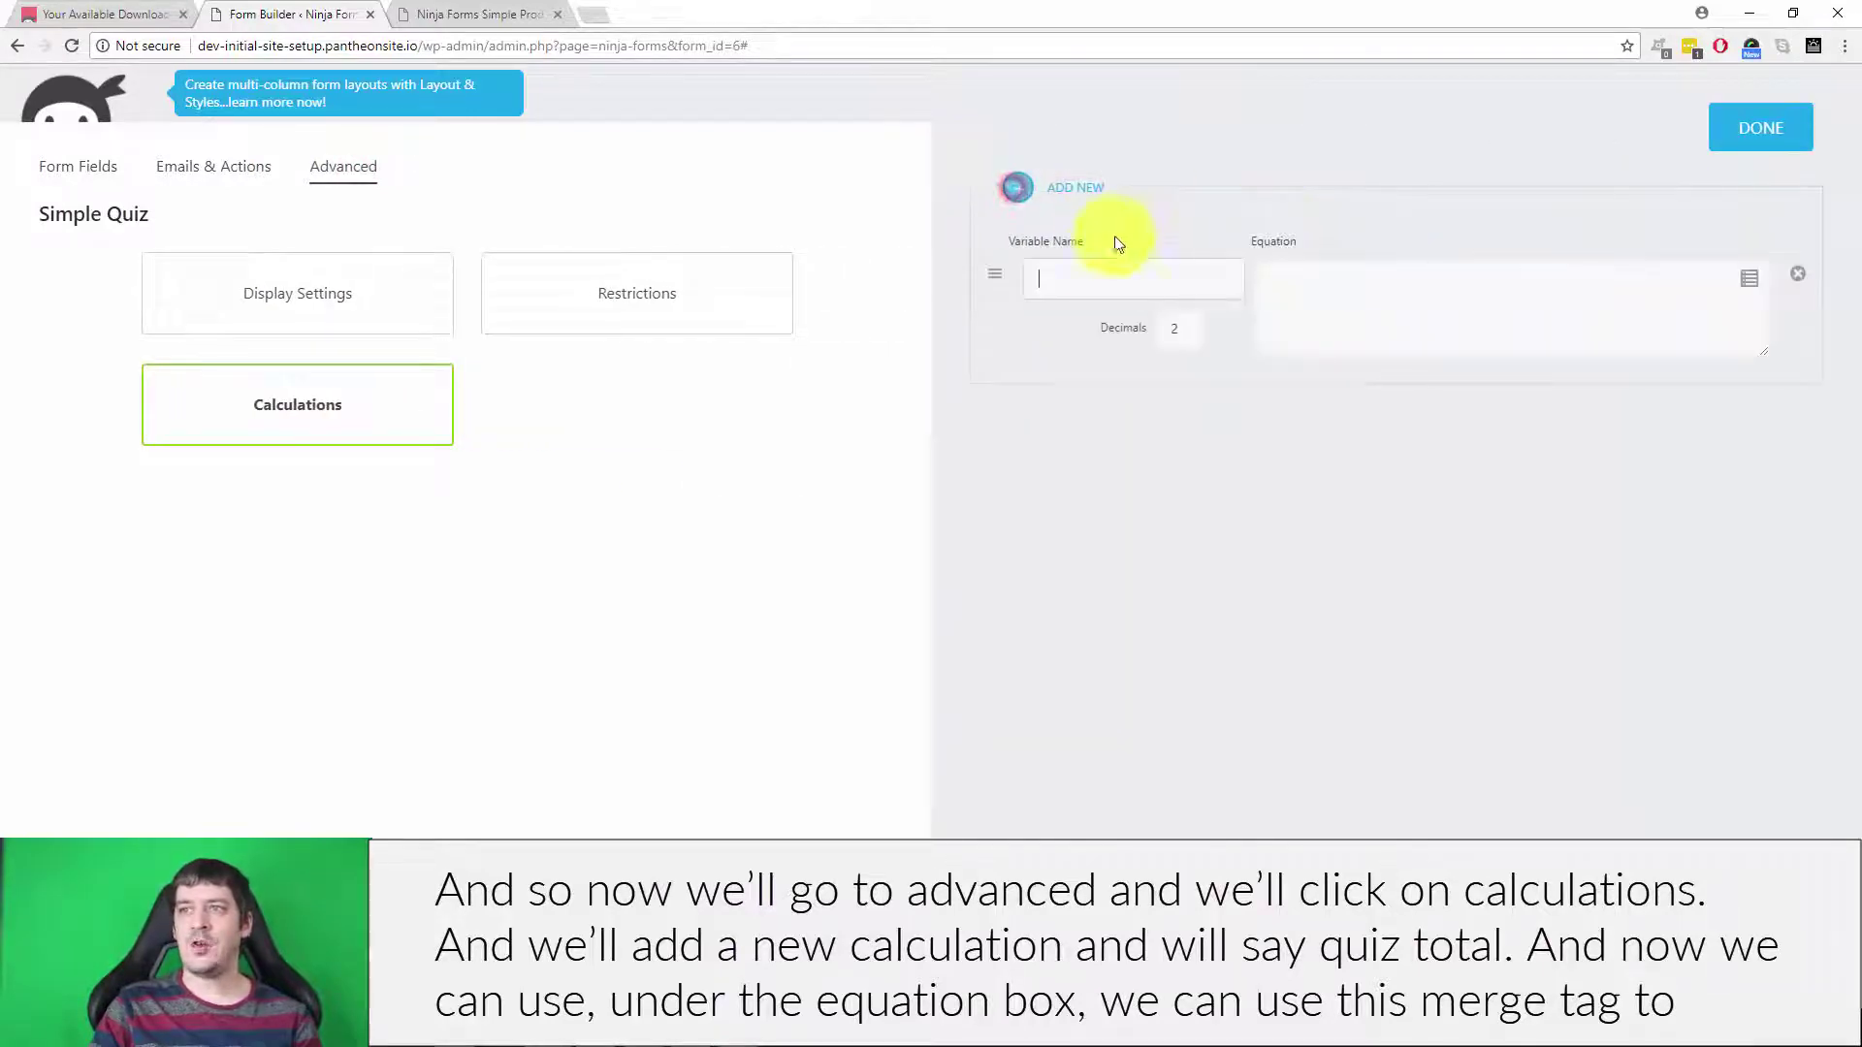
text(Quiz )
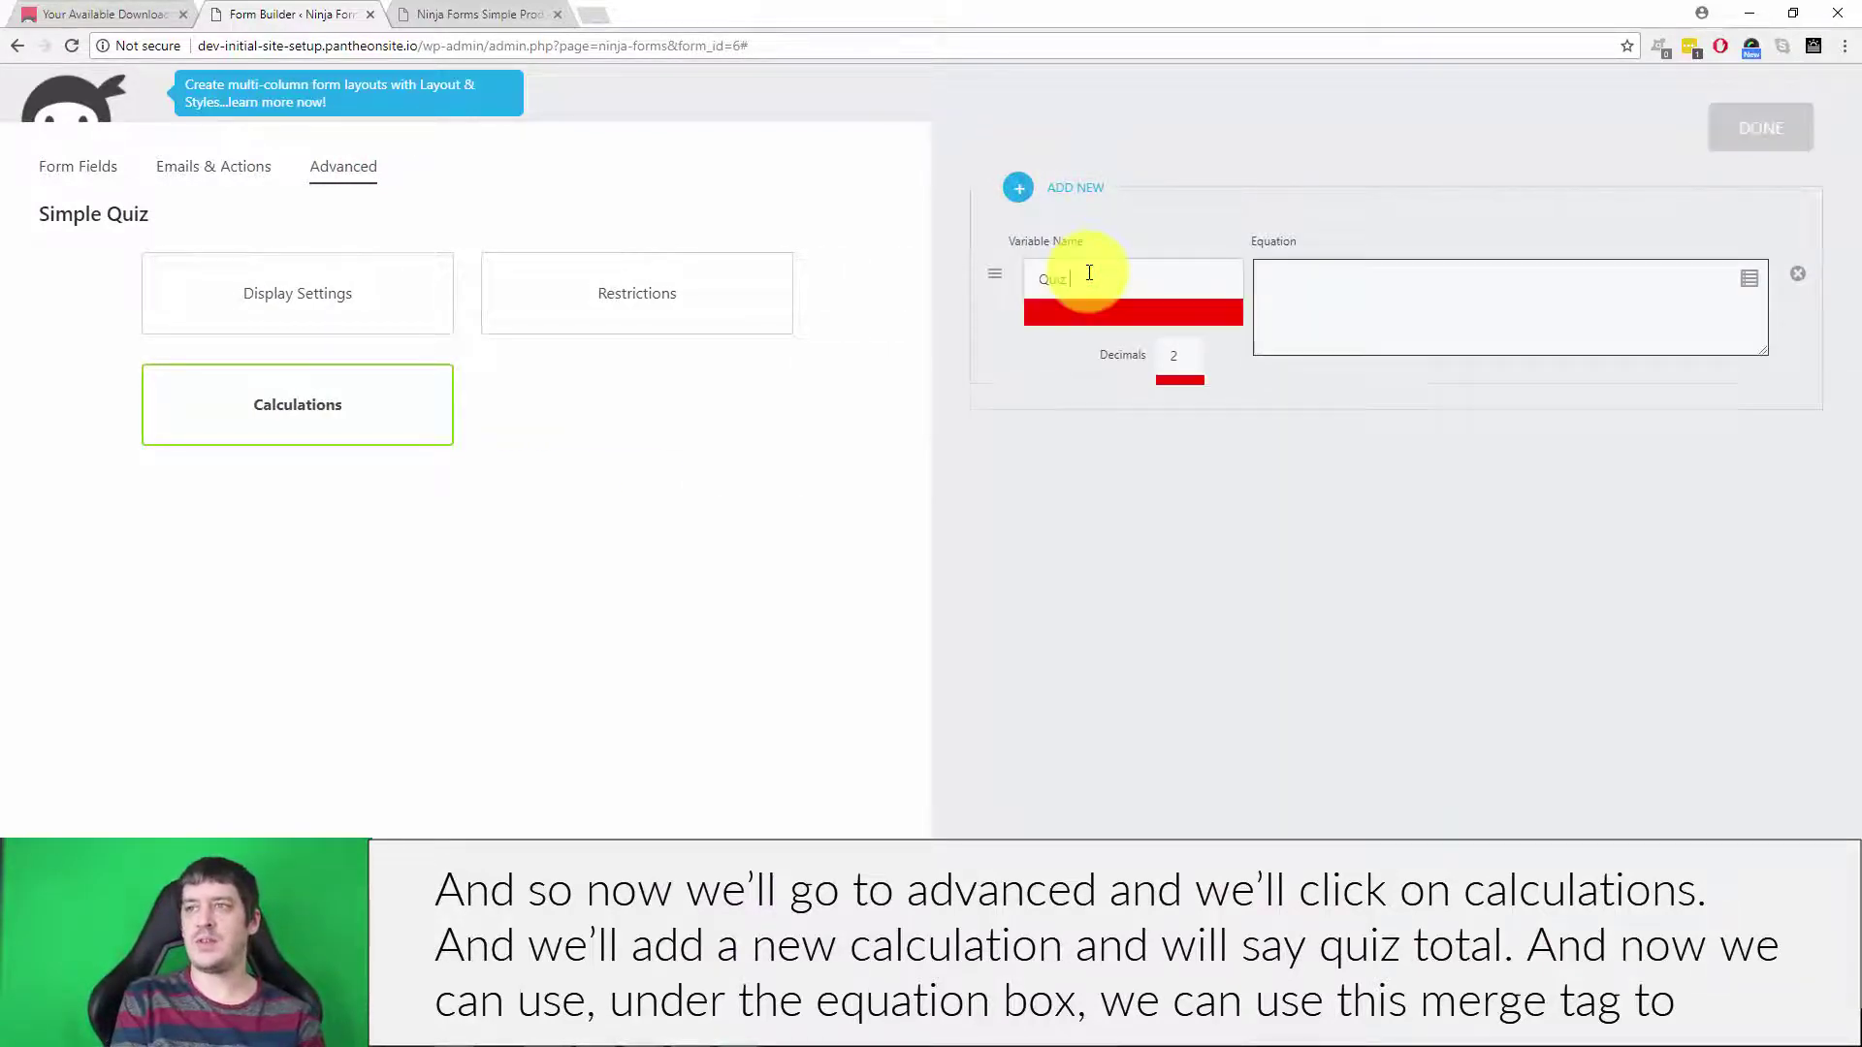
text(Total)
Set the Quiz Total equation to the president question's field tag plus the What is 2+2? field tag
click(1329, 291)
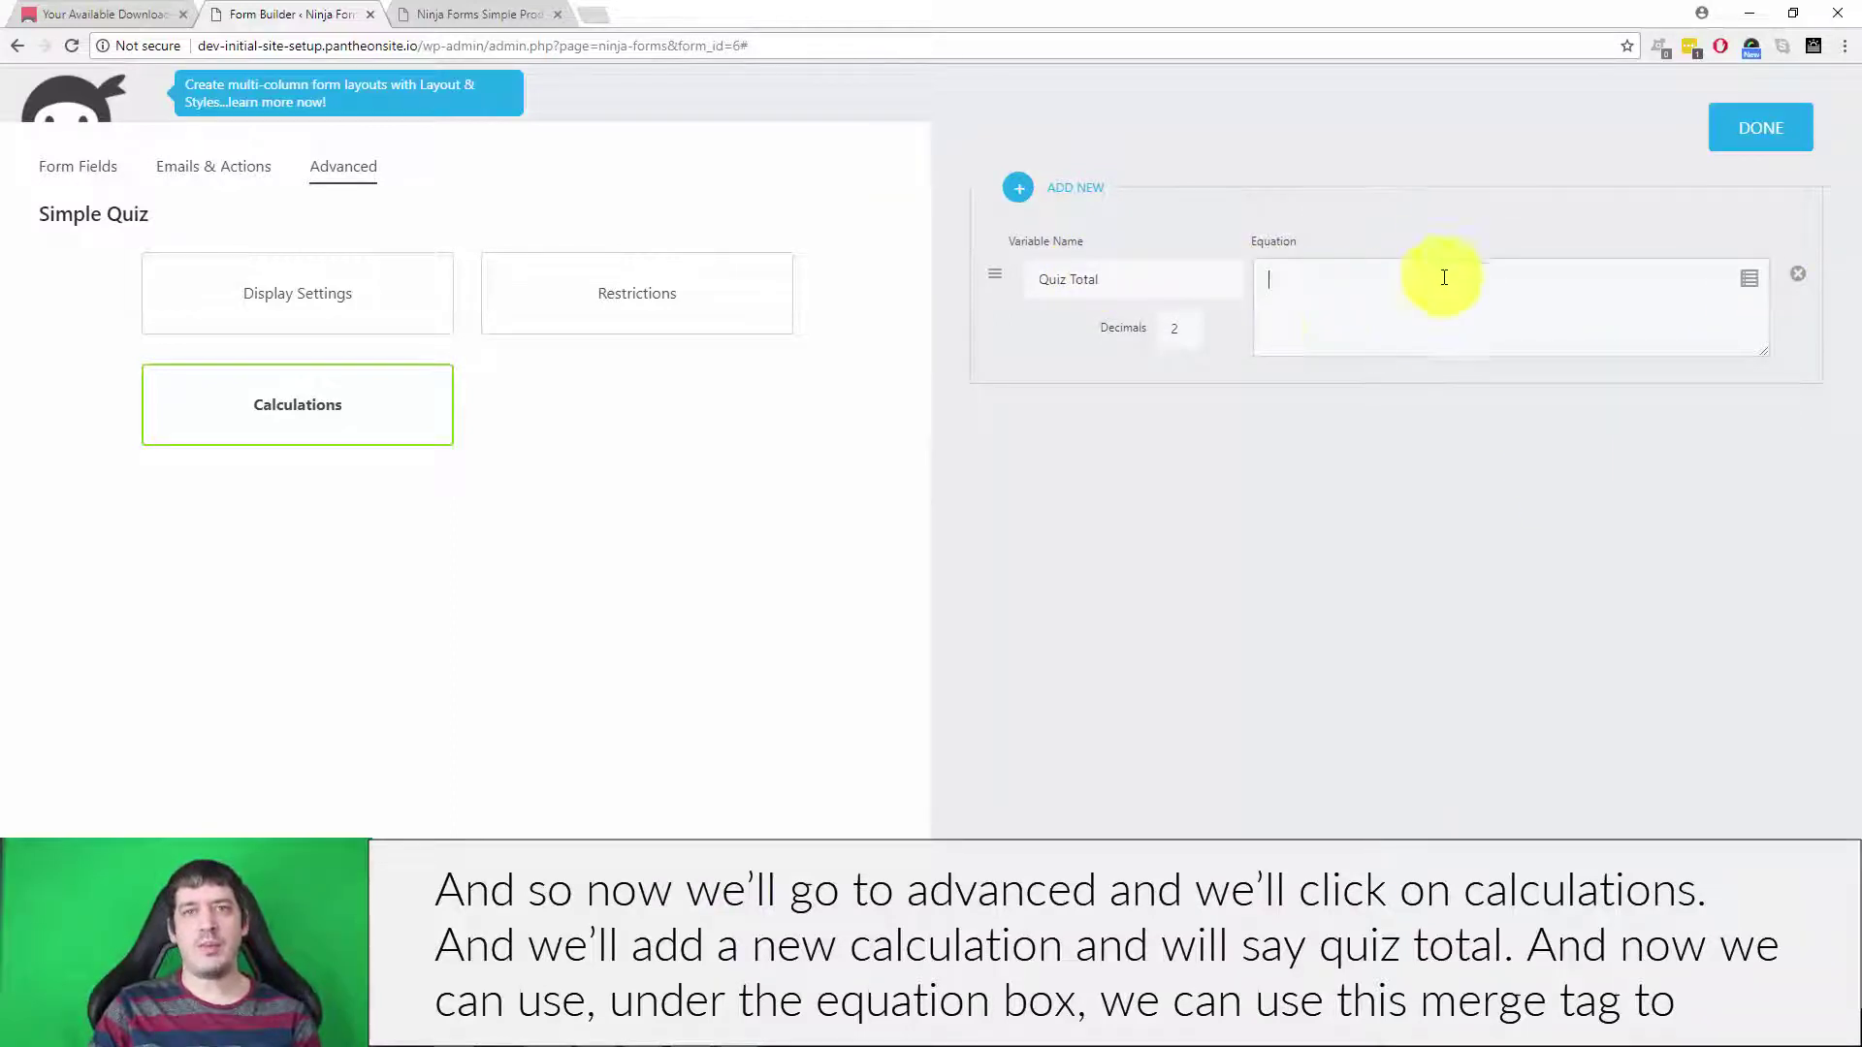
click(1751, 282)
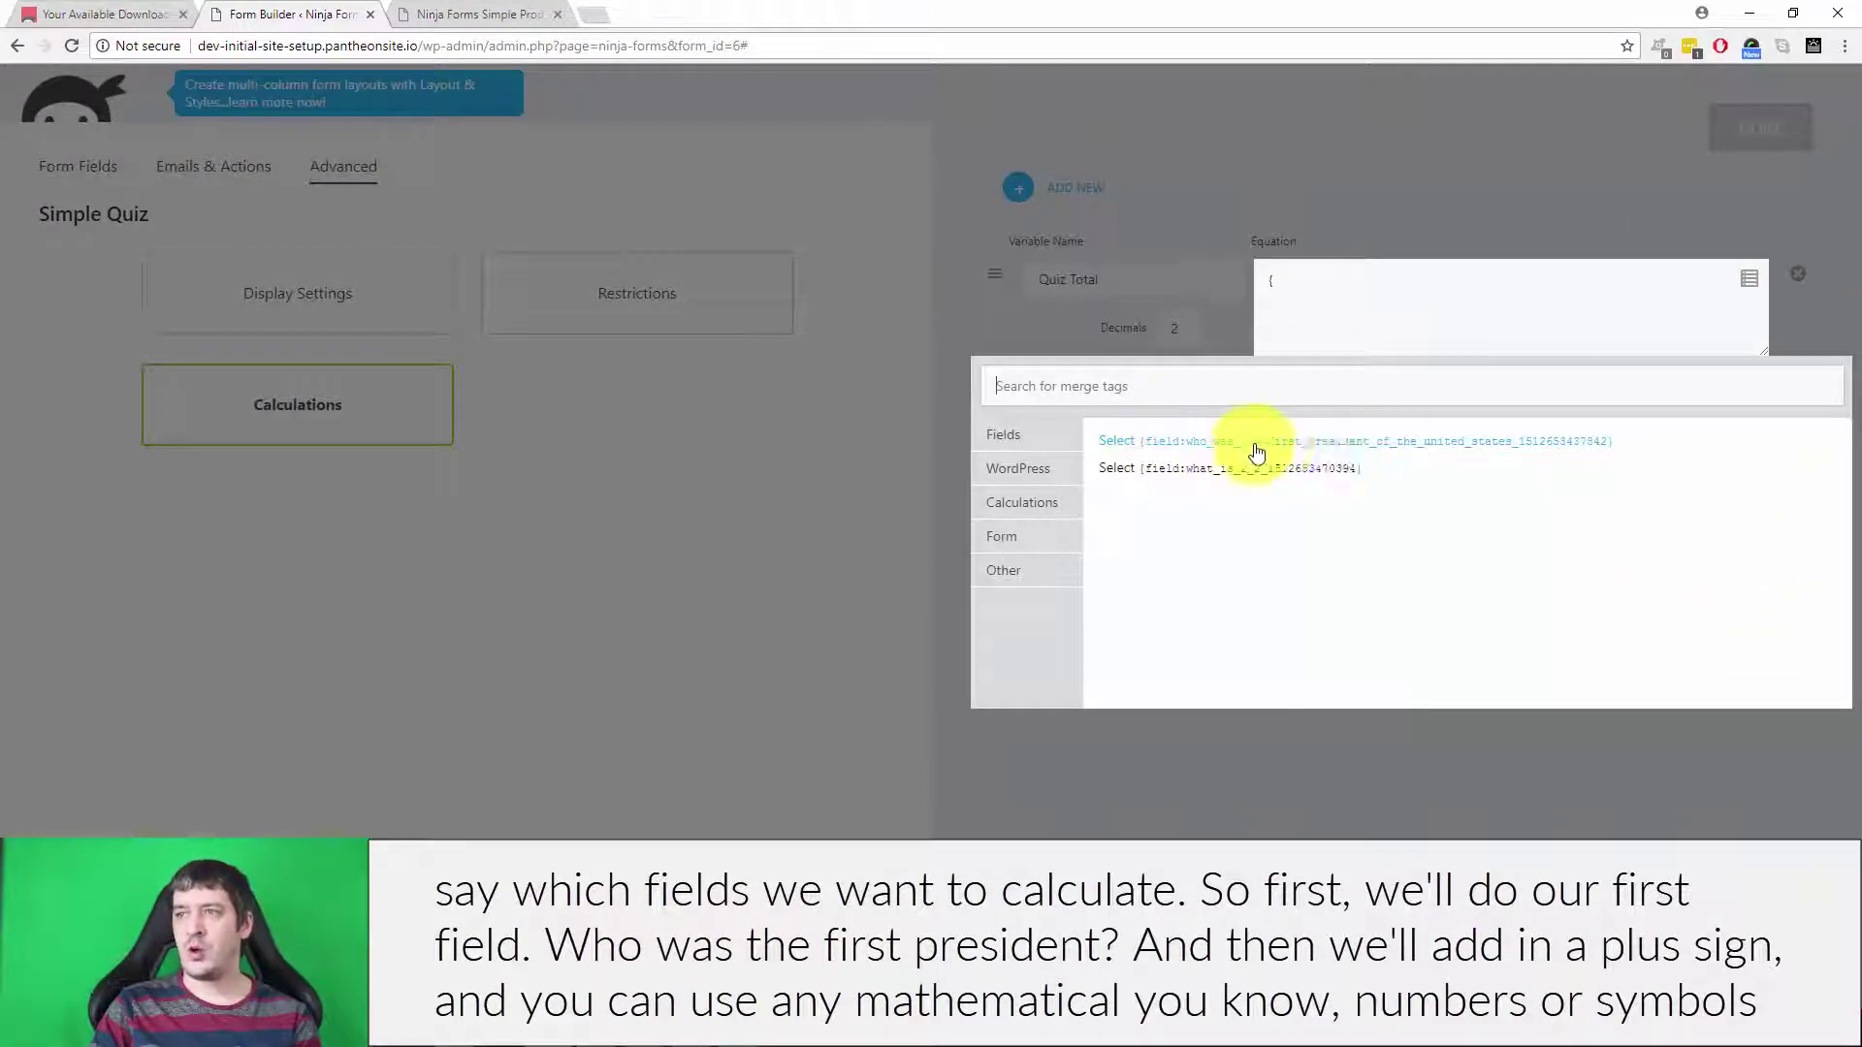
click(1352, 442)
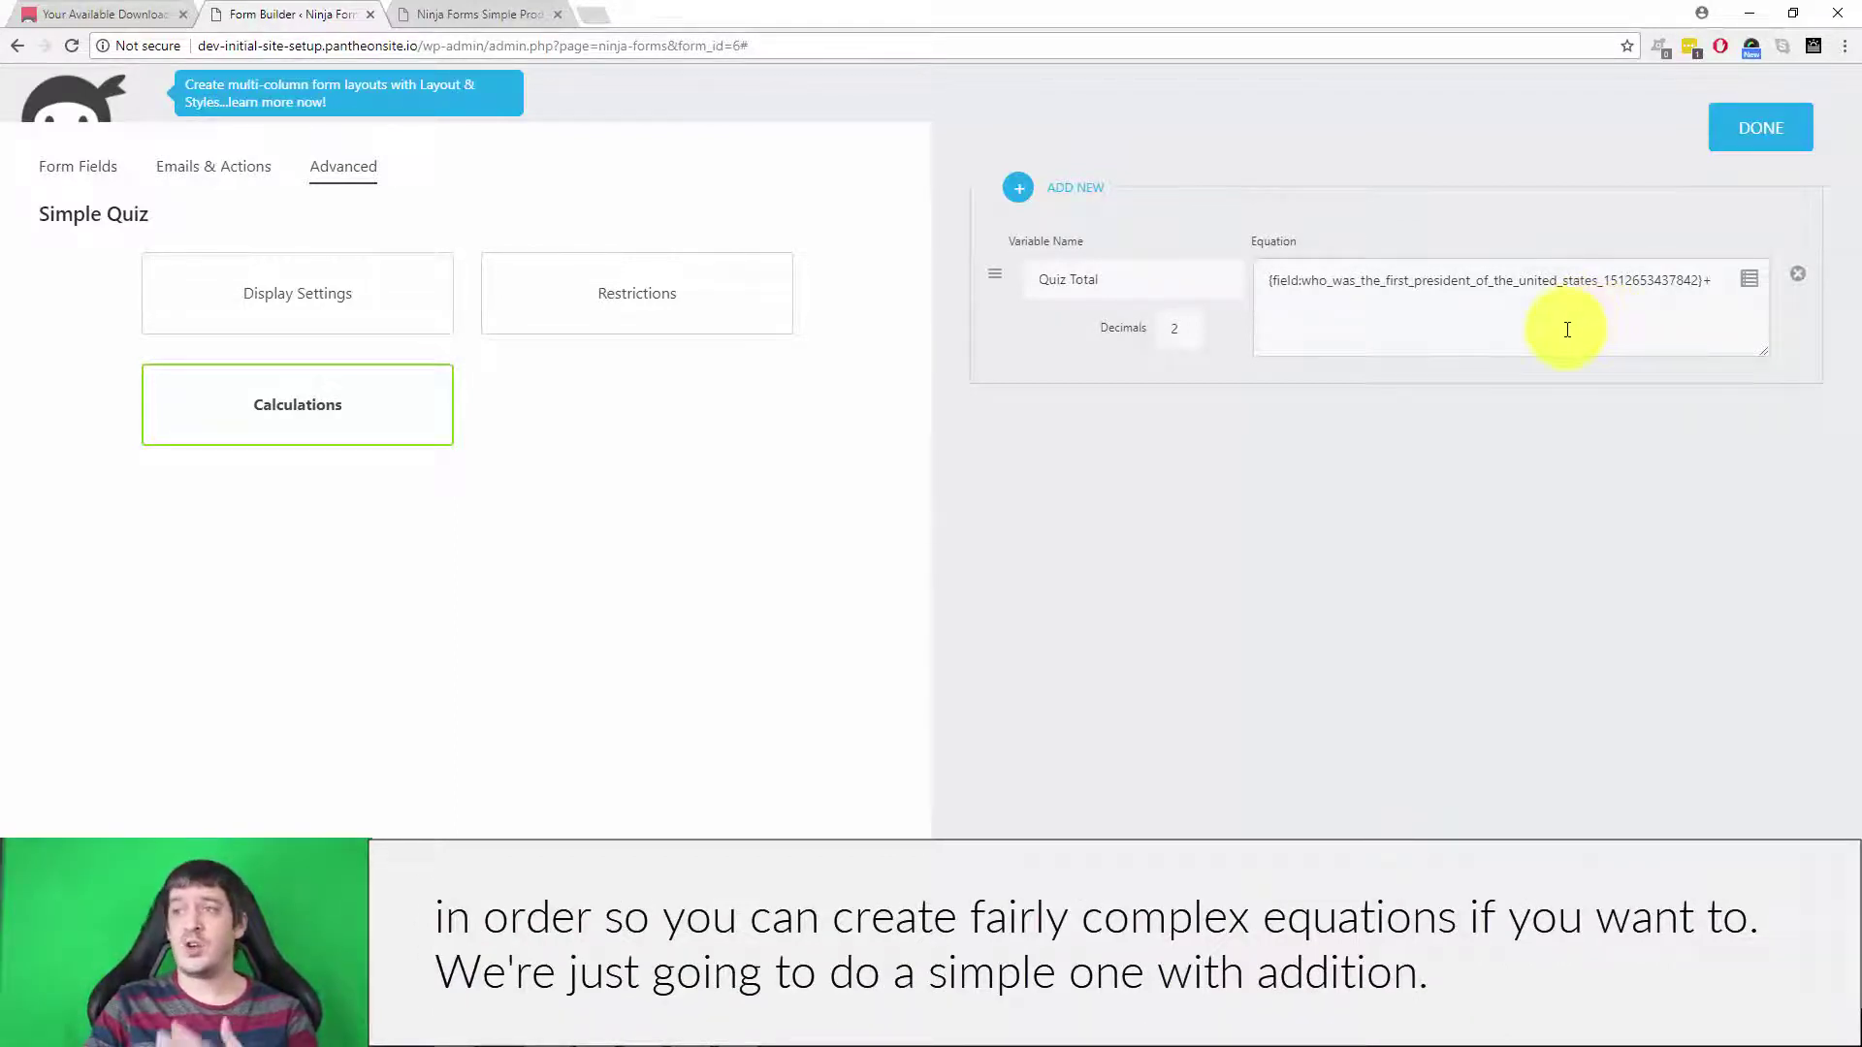
click(1748, 280)
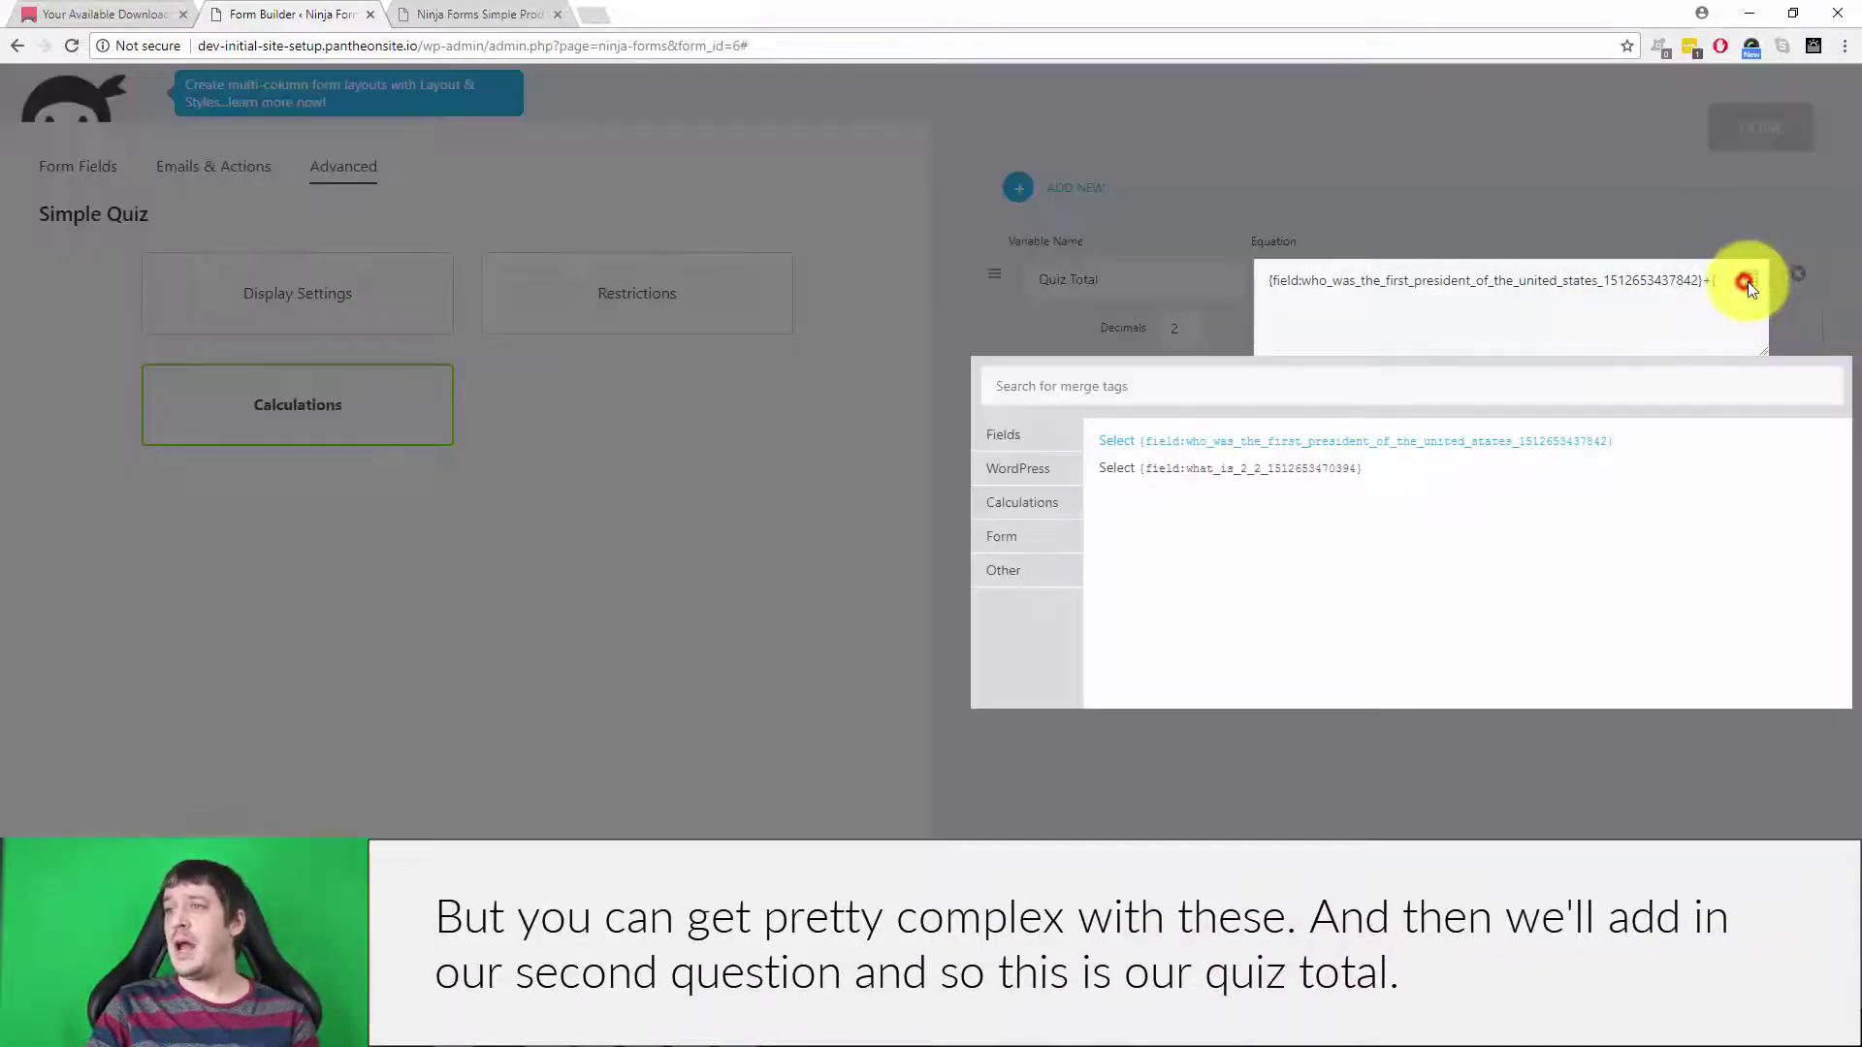
click(1283, 473)
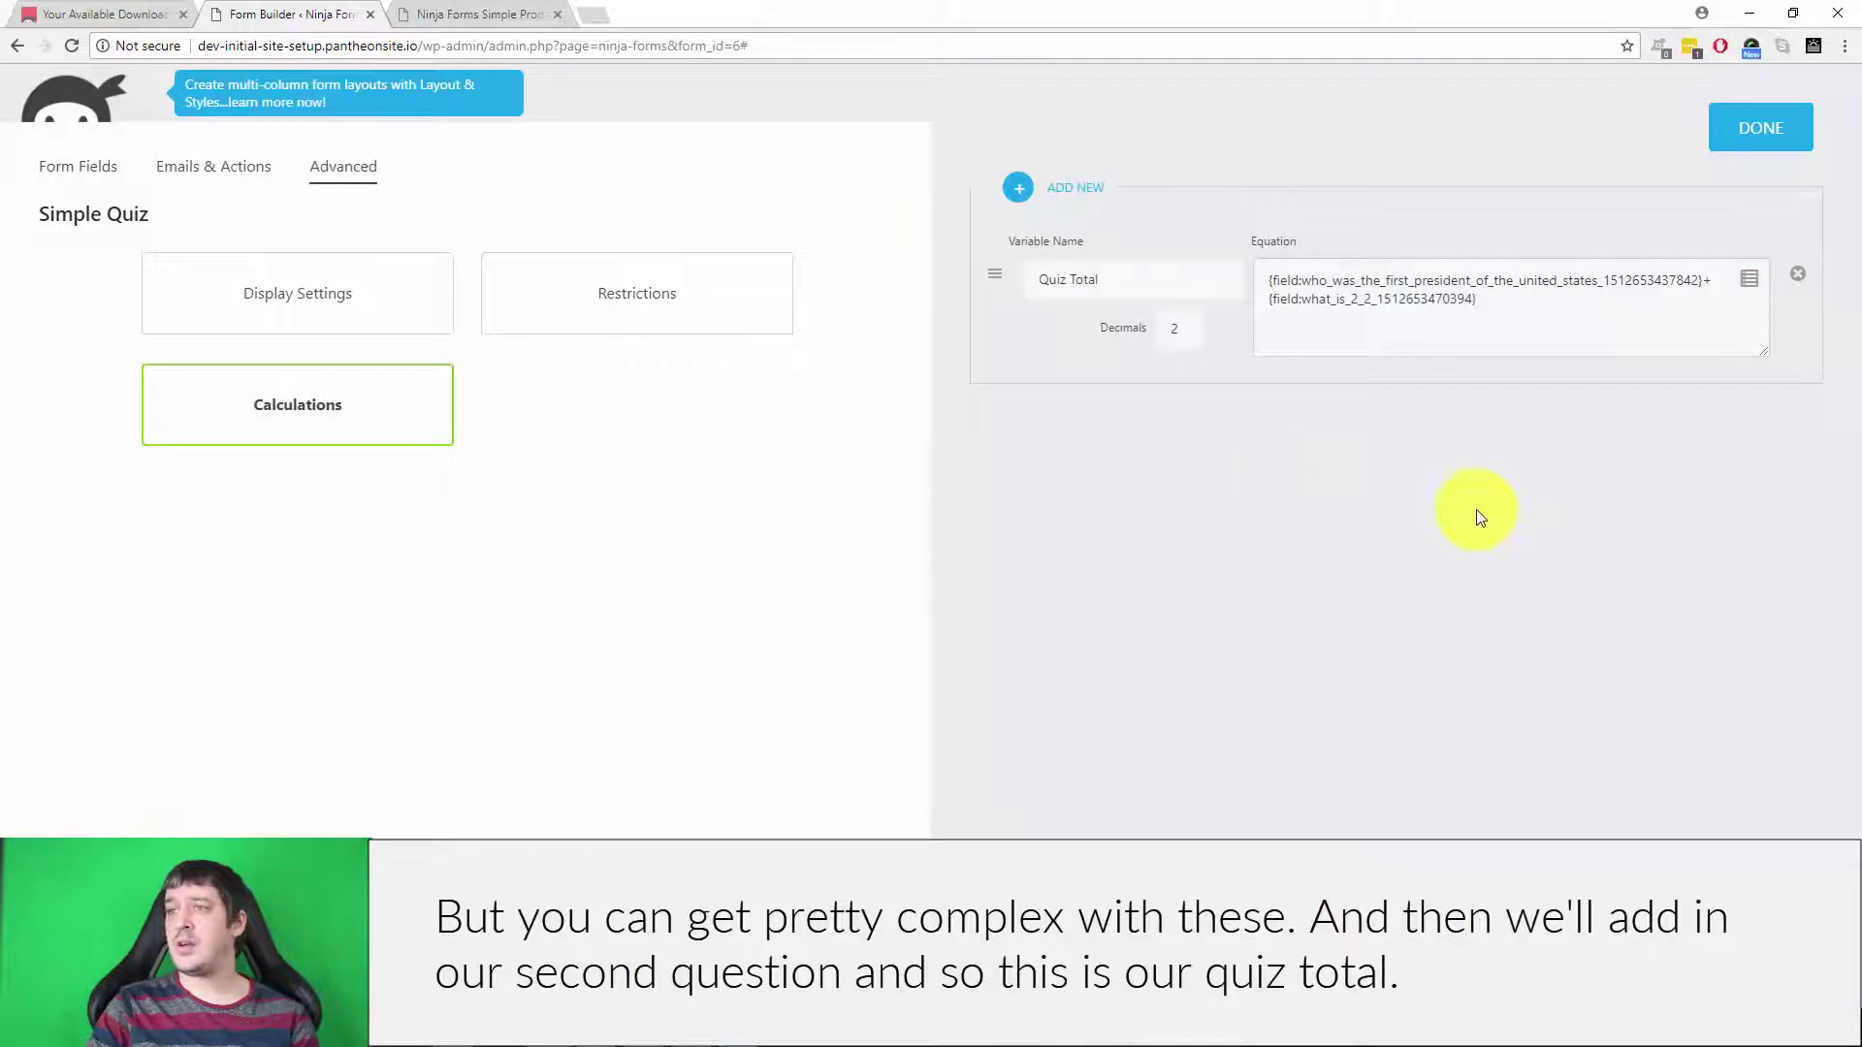
Add an HTML field to Simple Quiz whose default value is the {calc:Quiz Total} merge tag
click(1751, 127)
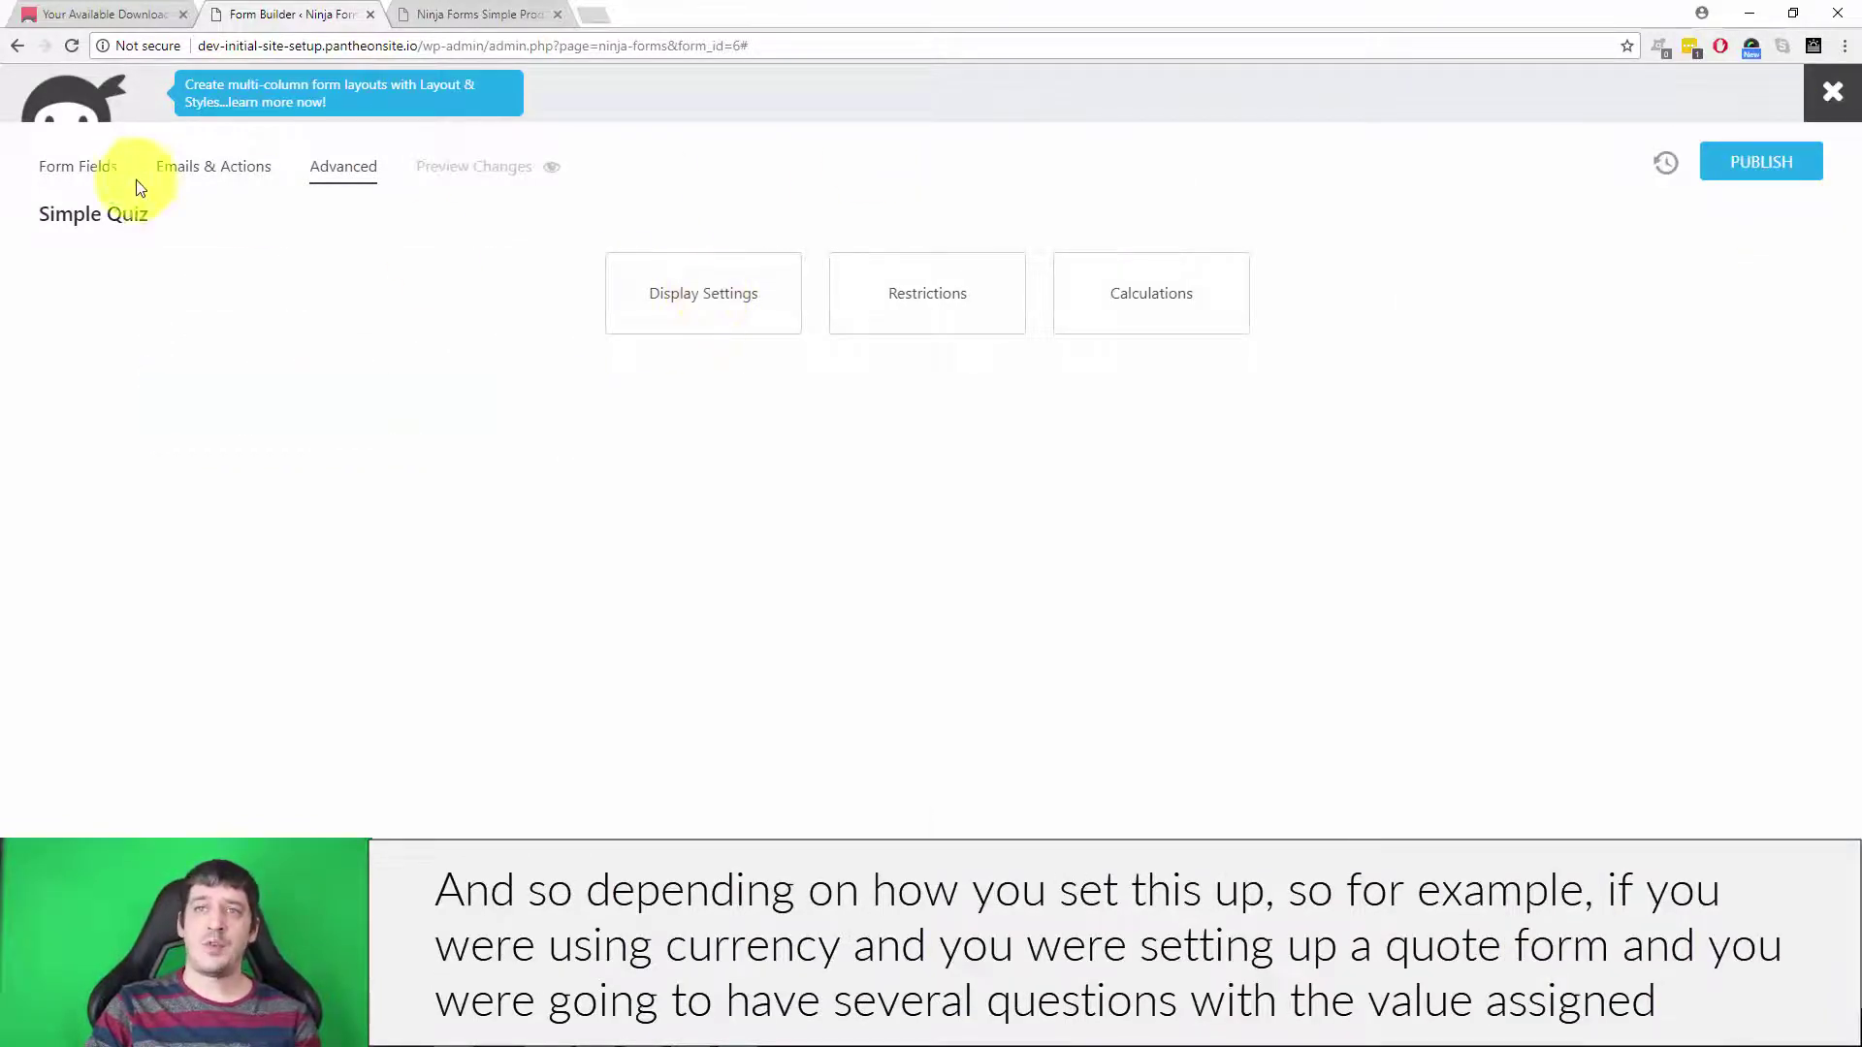
click(69, 175)
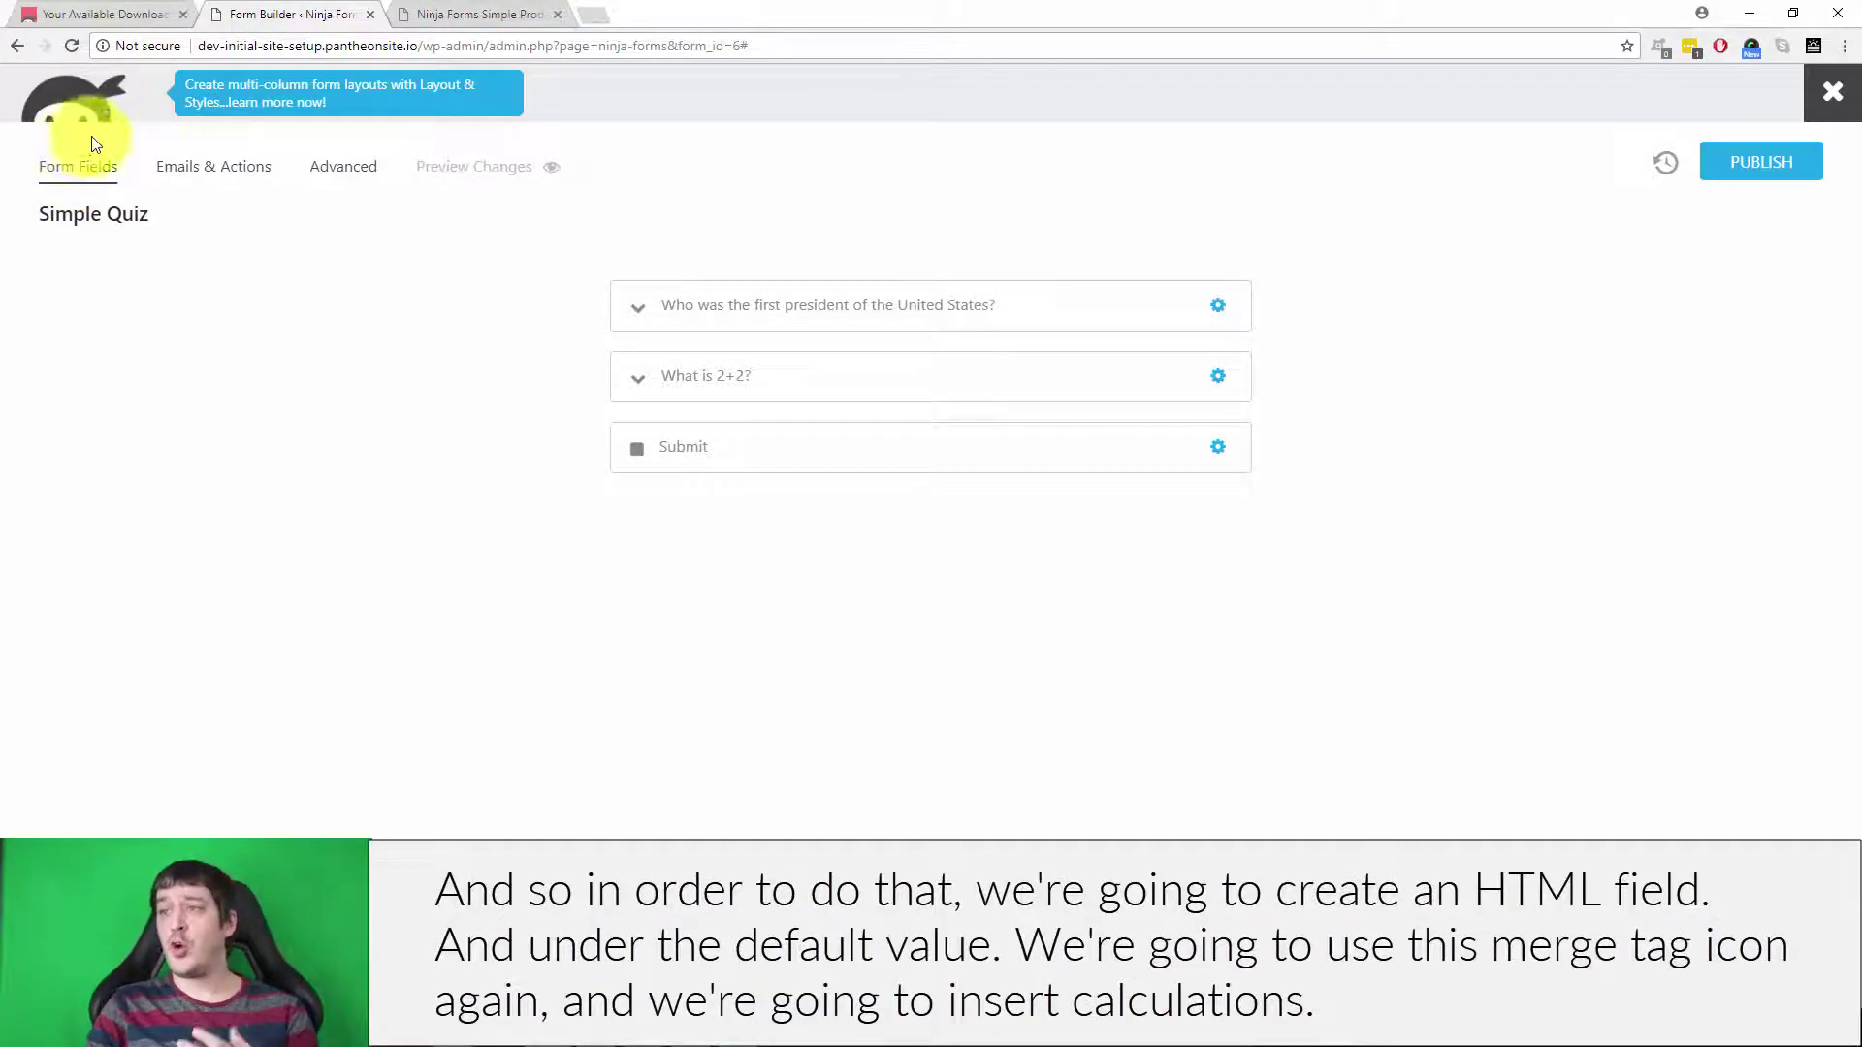
click(1717, 824)
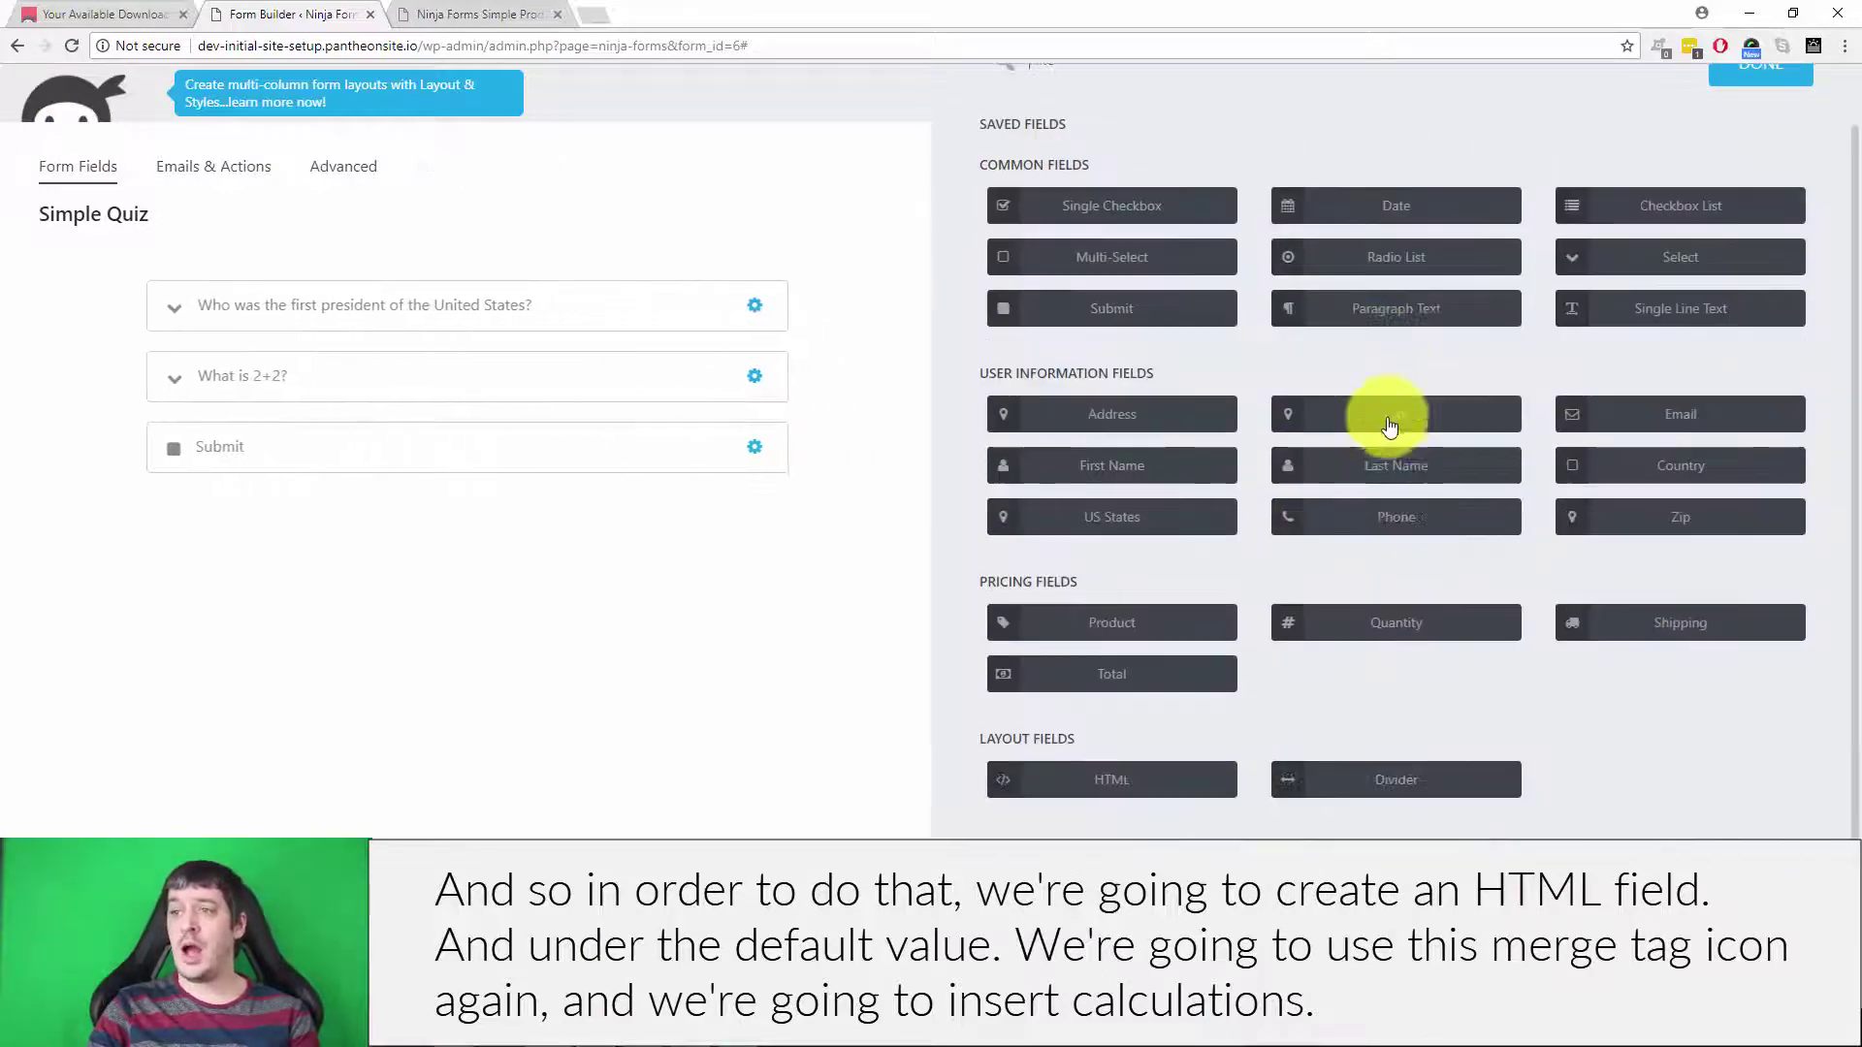
click(1116, 779)
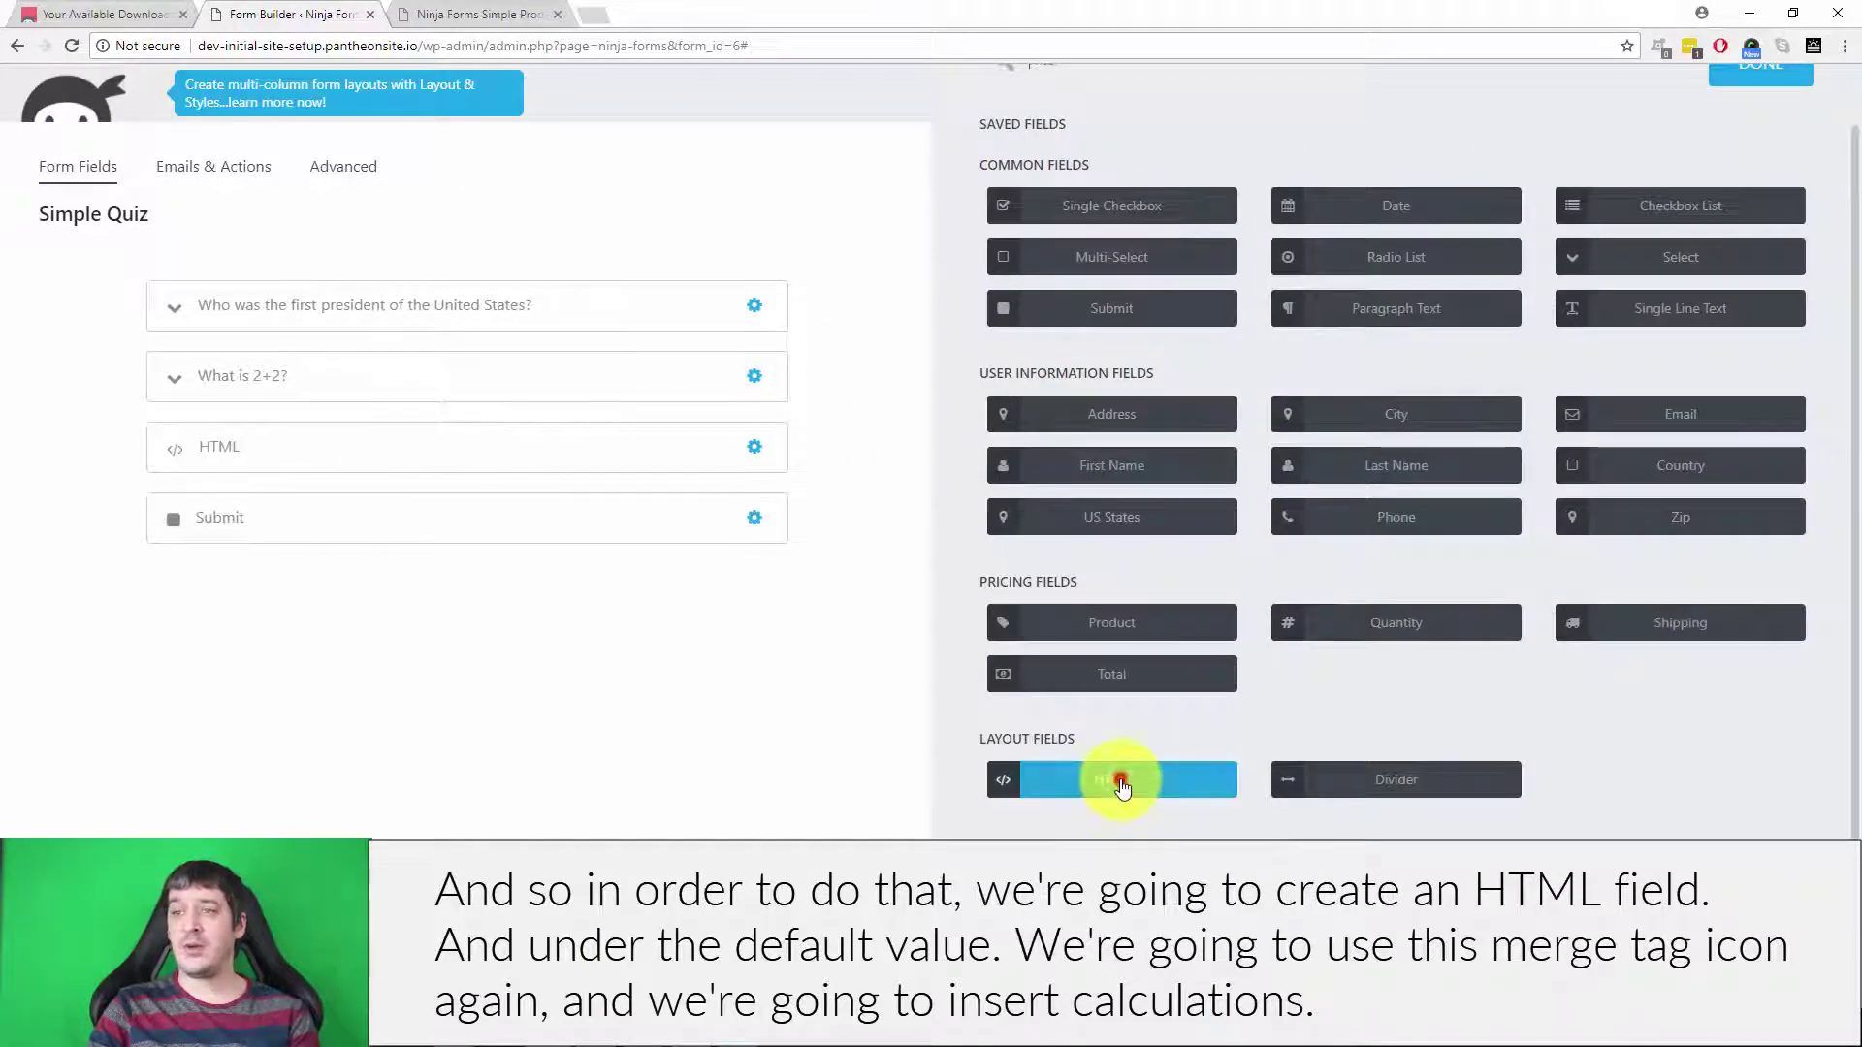
click(346, 447)
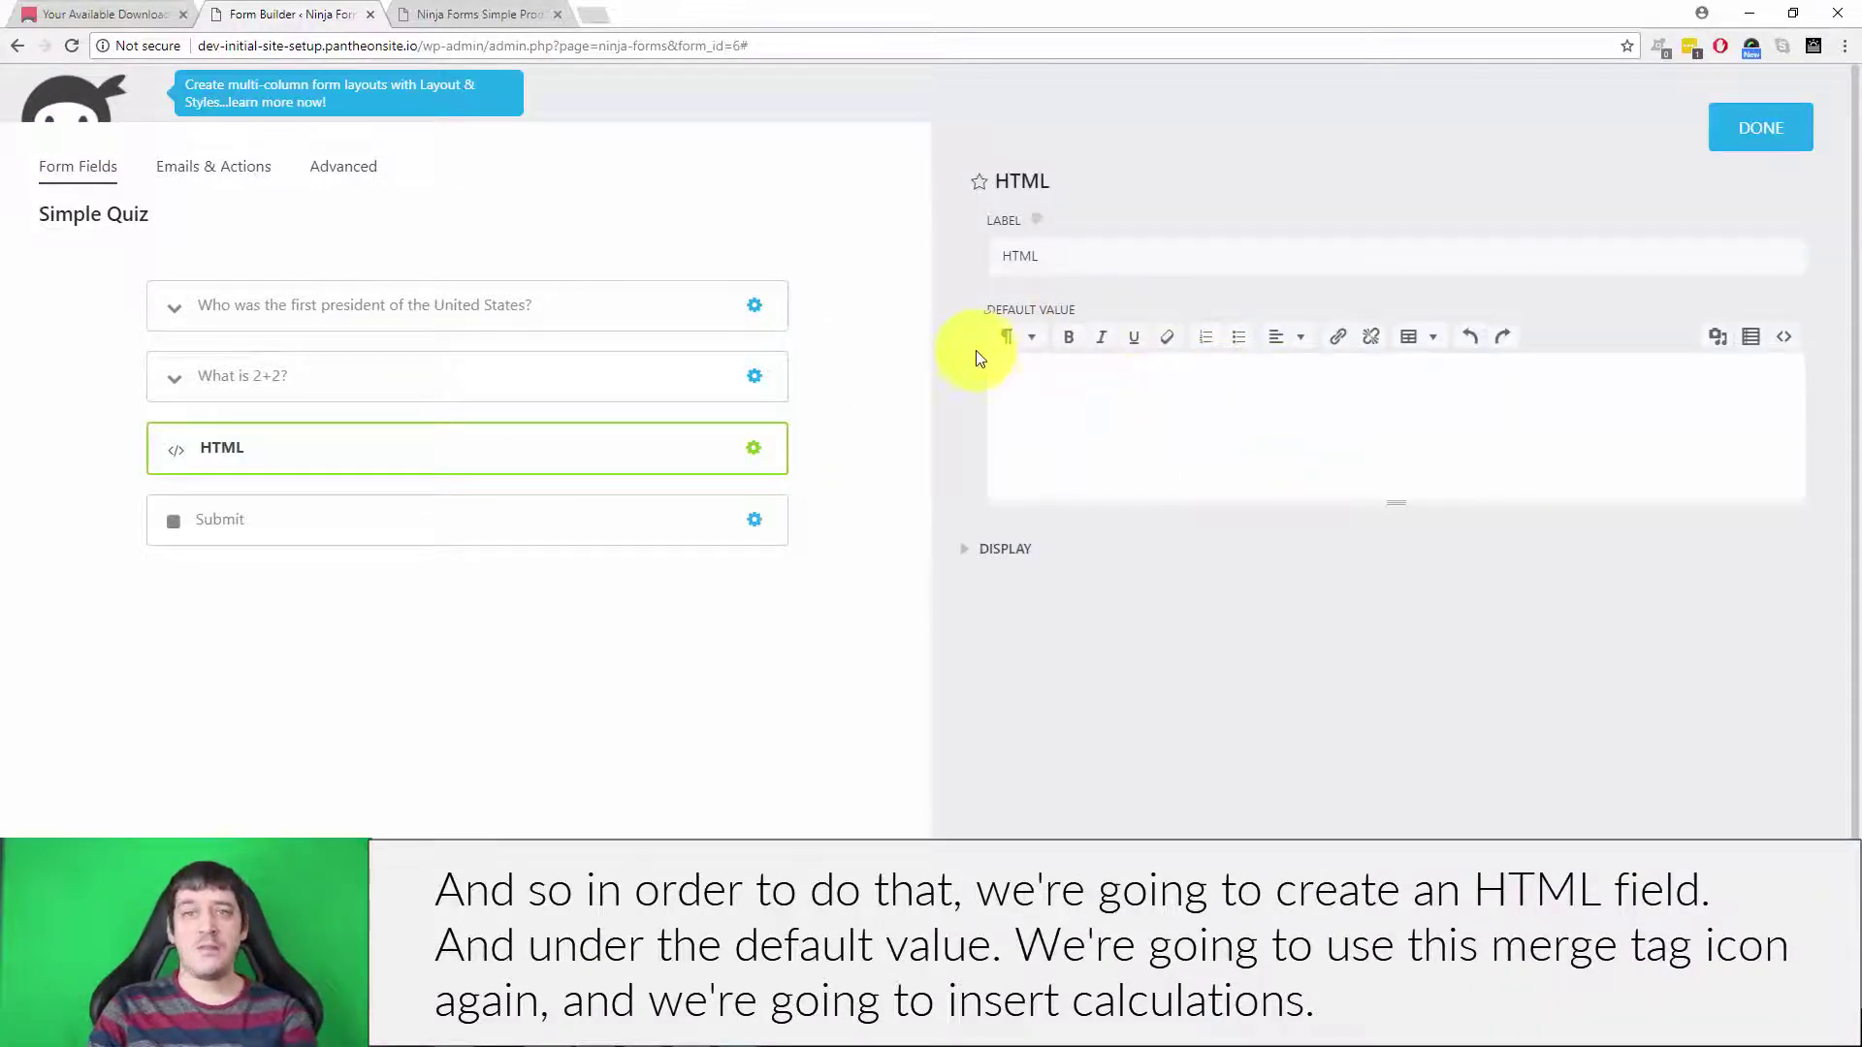
click(1752, 336)
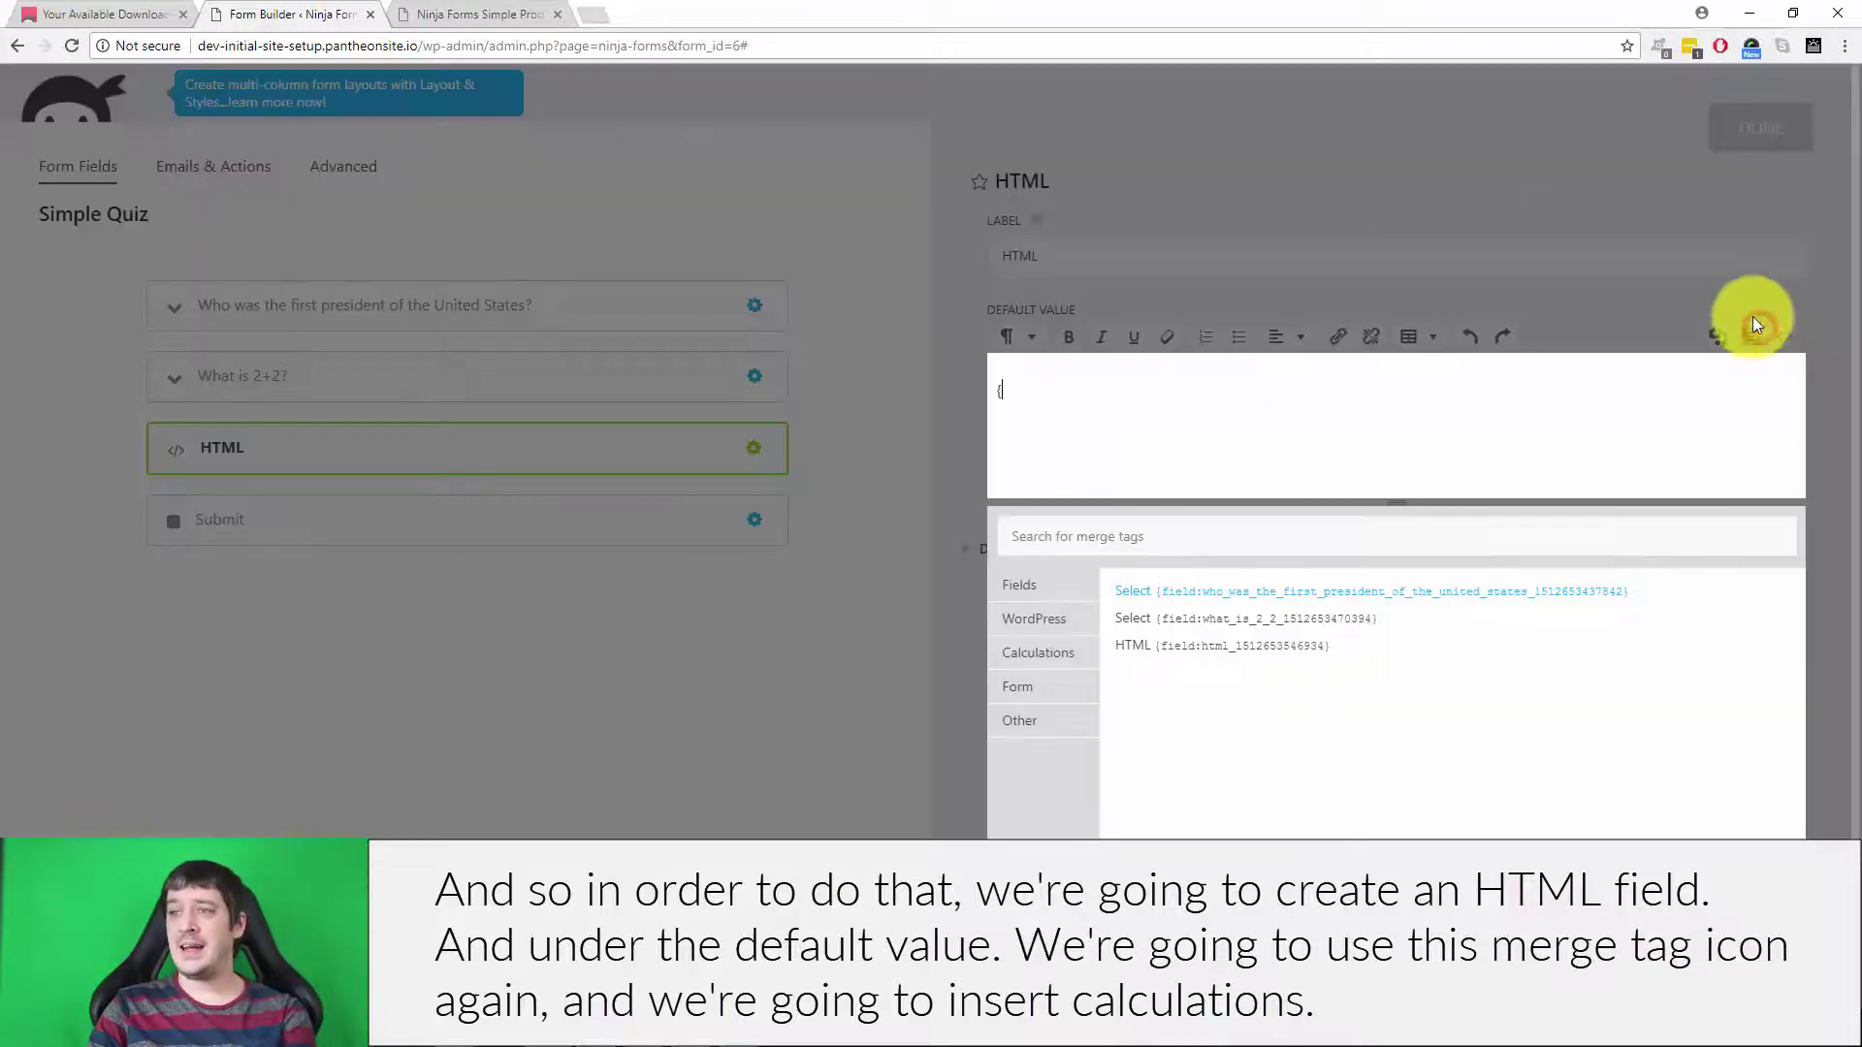
click(1031, 657)
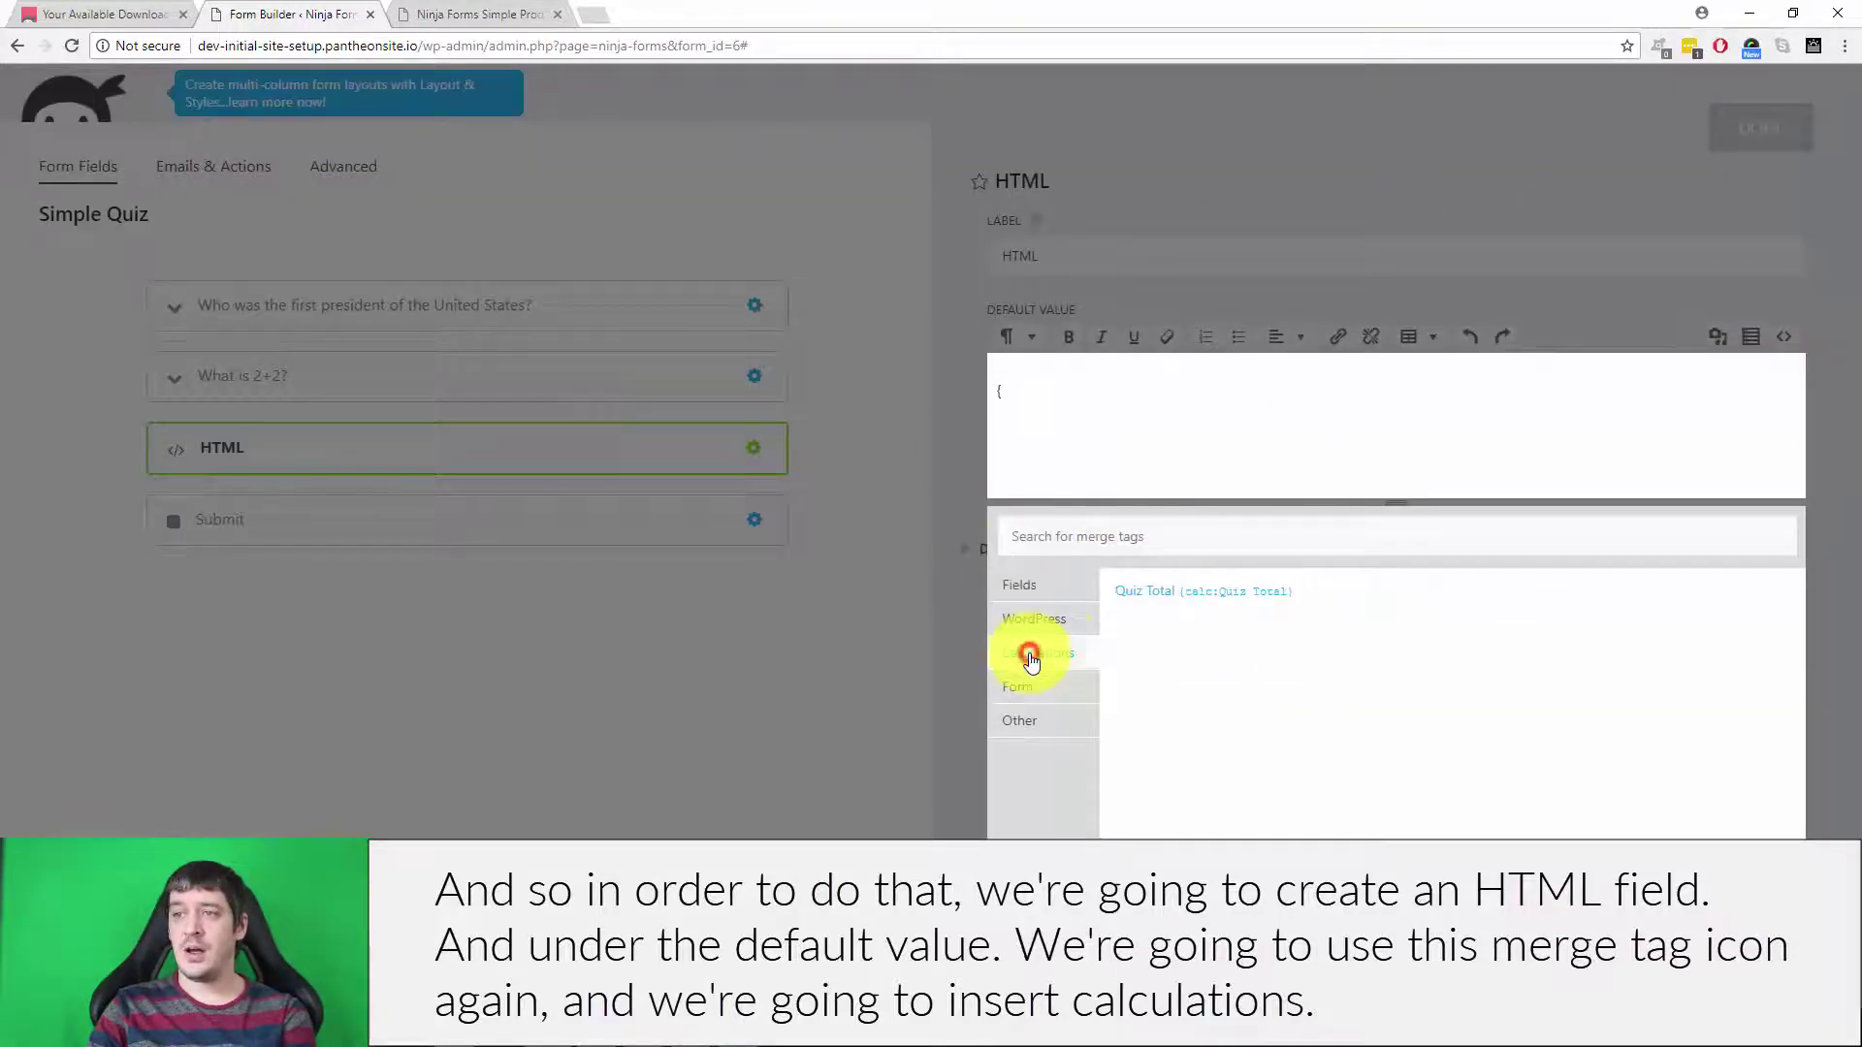
click(1214, 611)
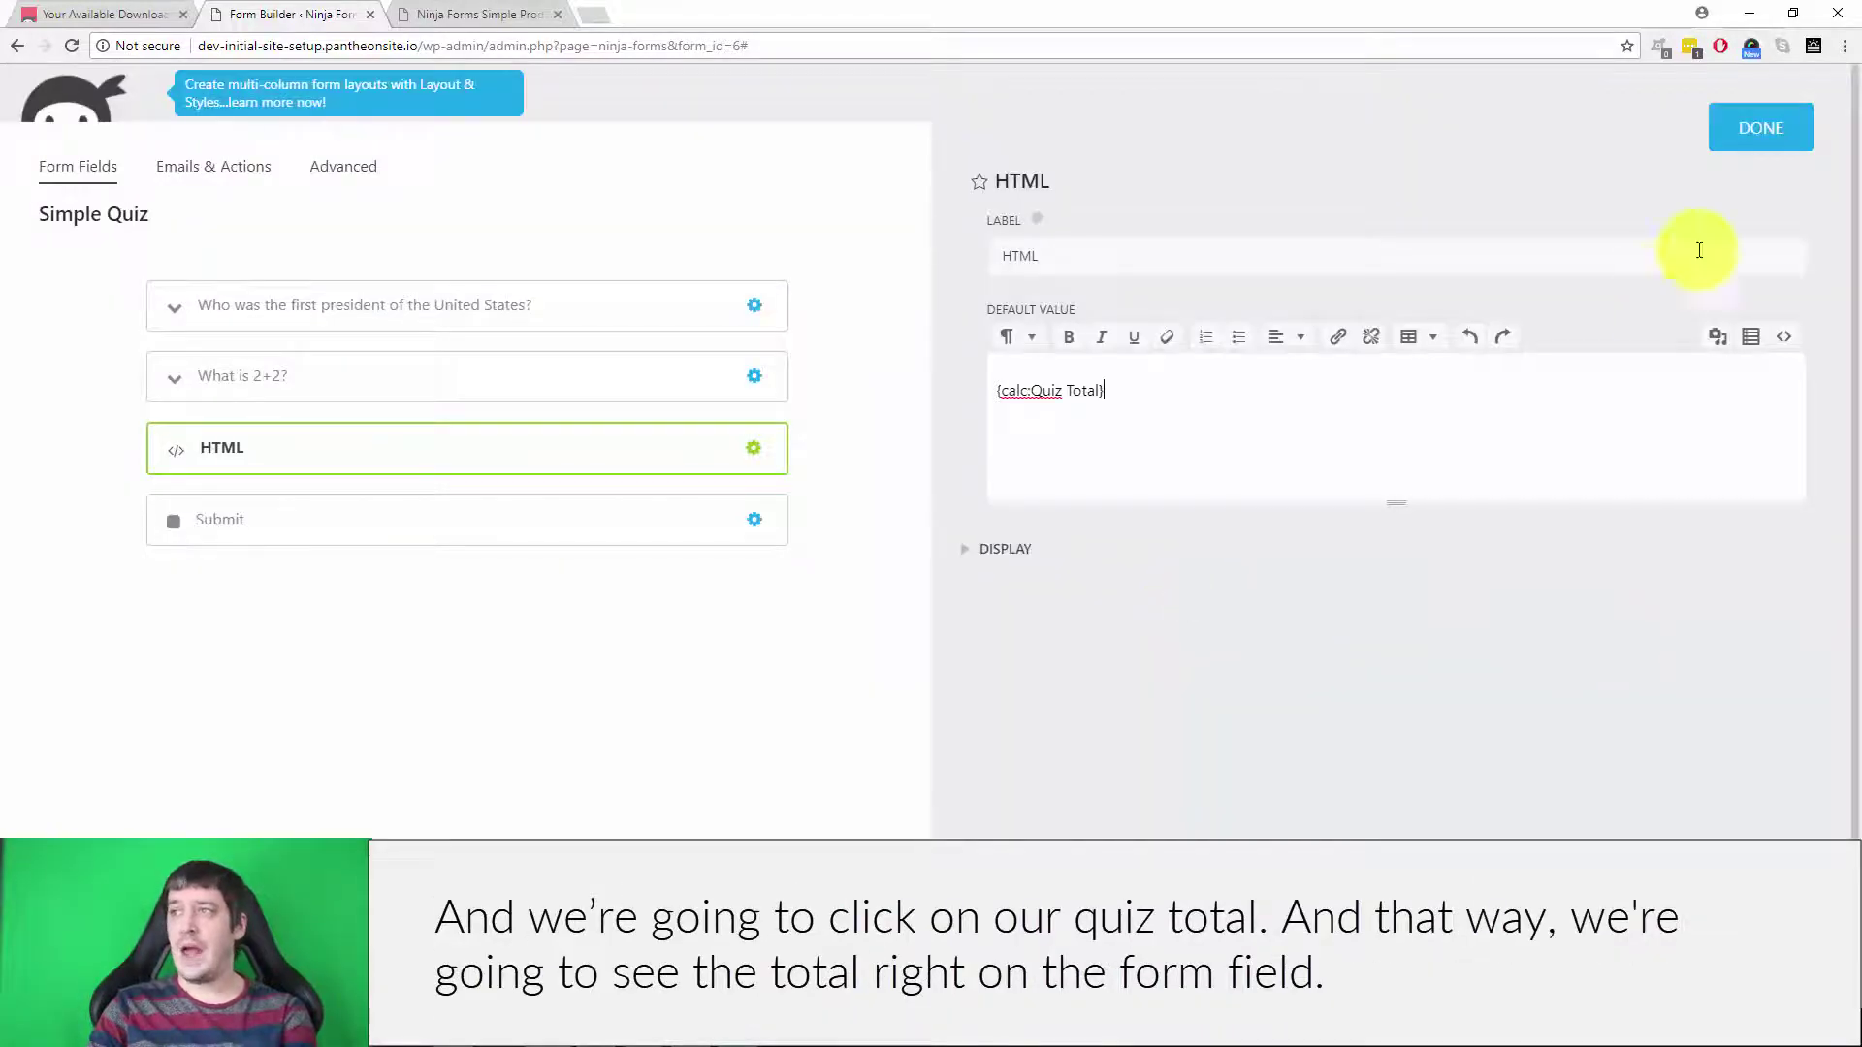
click(1762, 127)
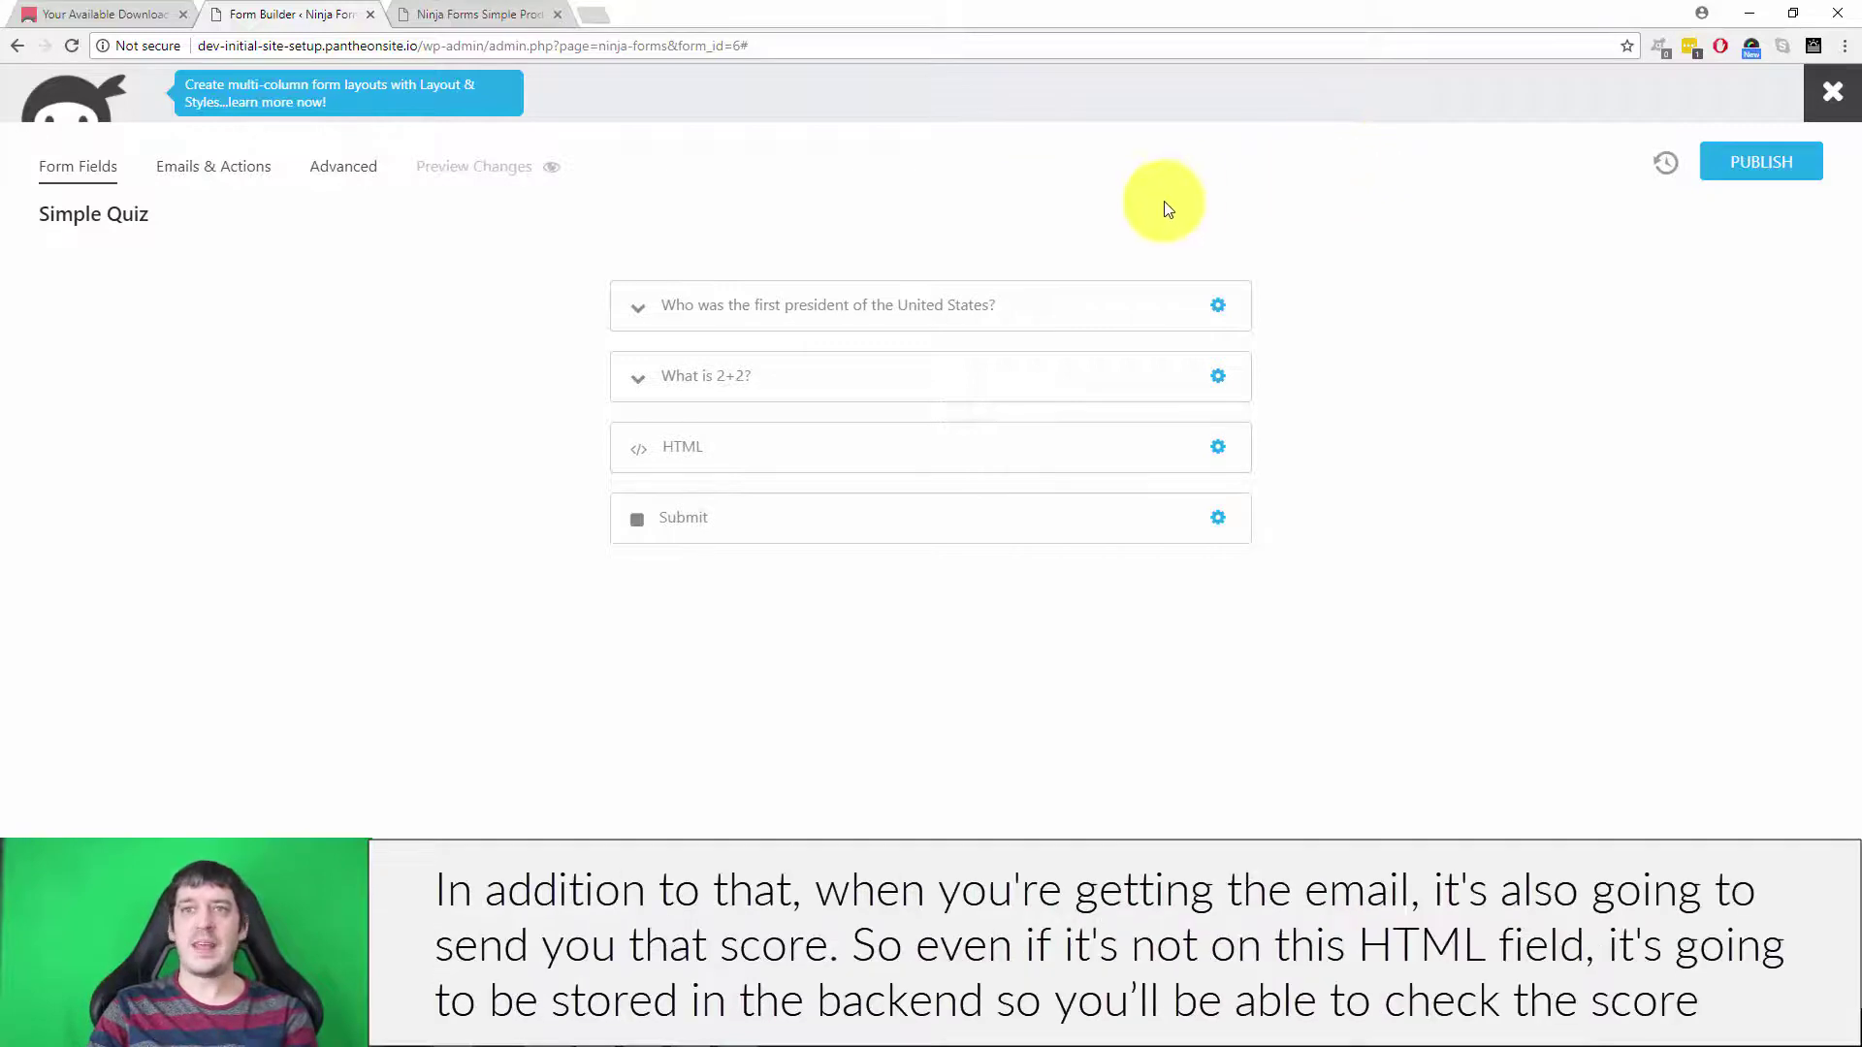
Check Emails & Actions, then publish the updated Simple Quiz form so no changes remain unpublished
click(272, 165)
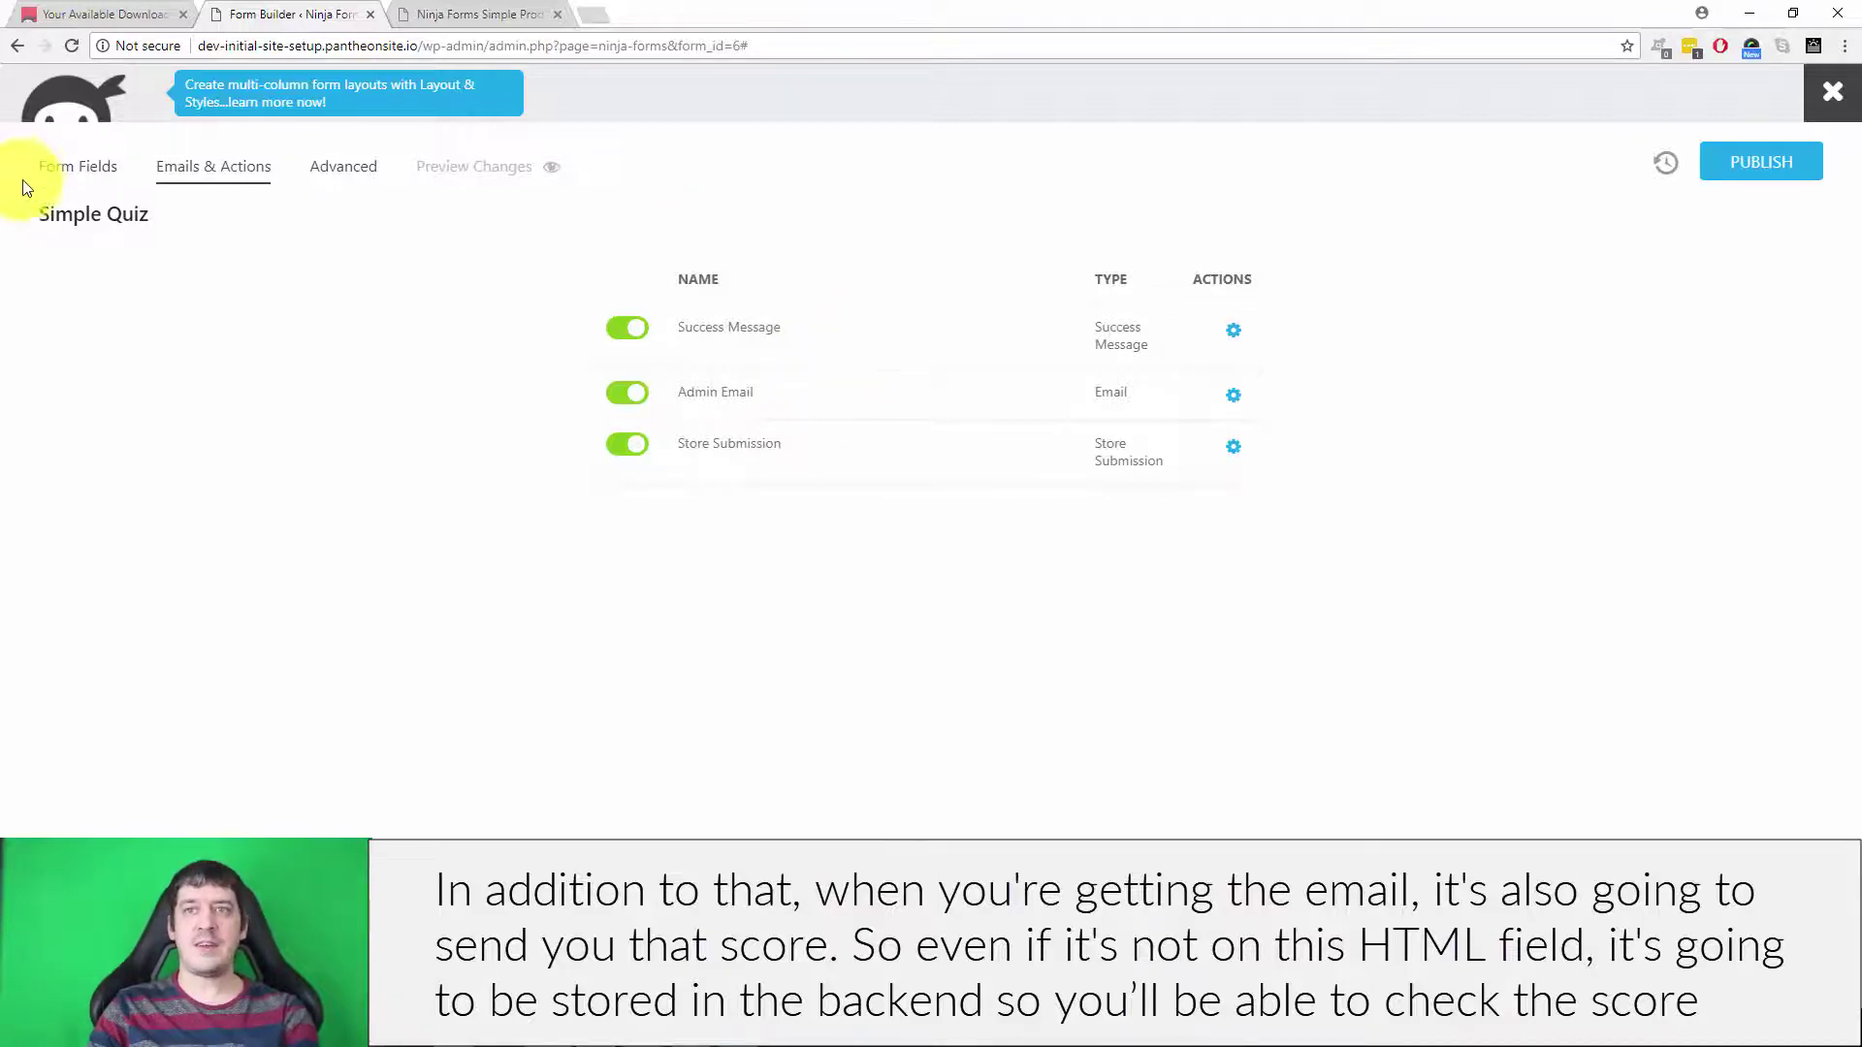
click(78, 166)
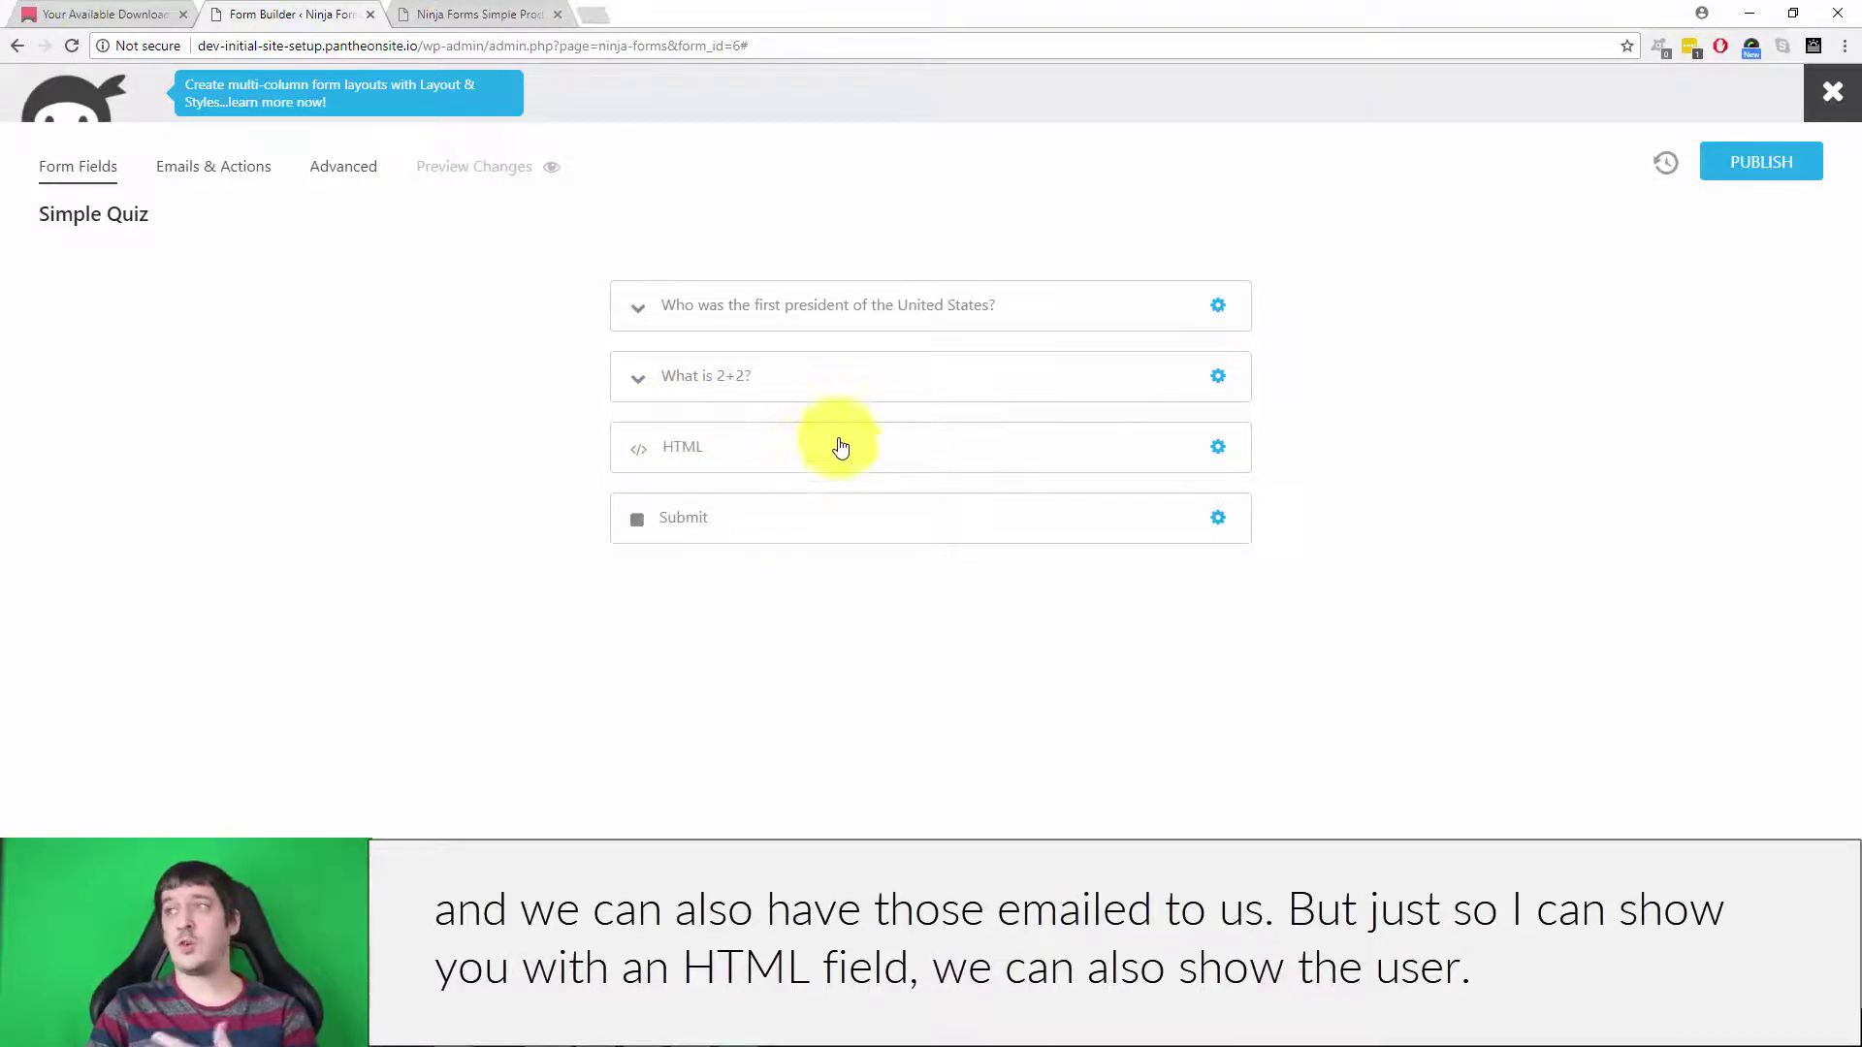
click(1761, 161)
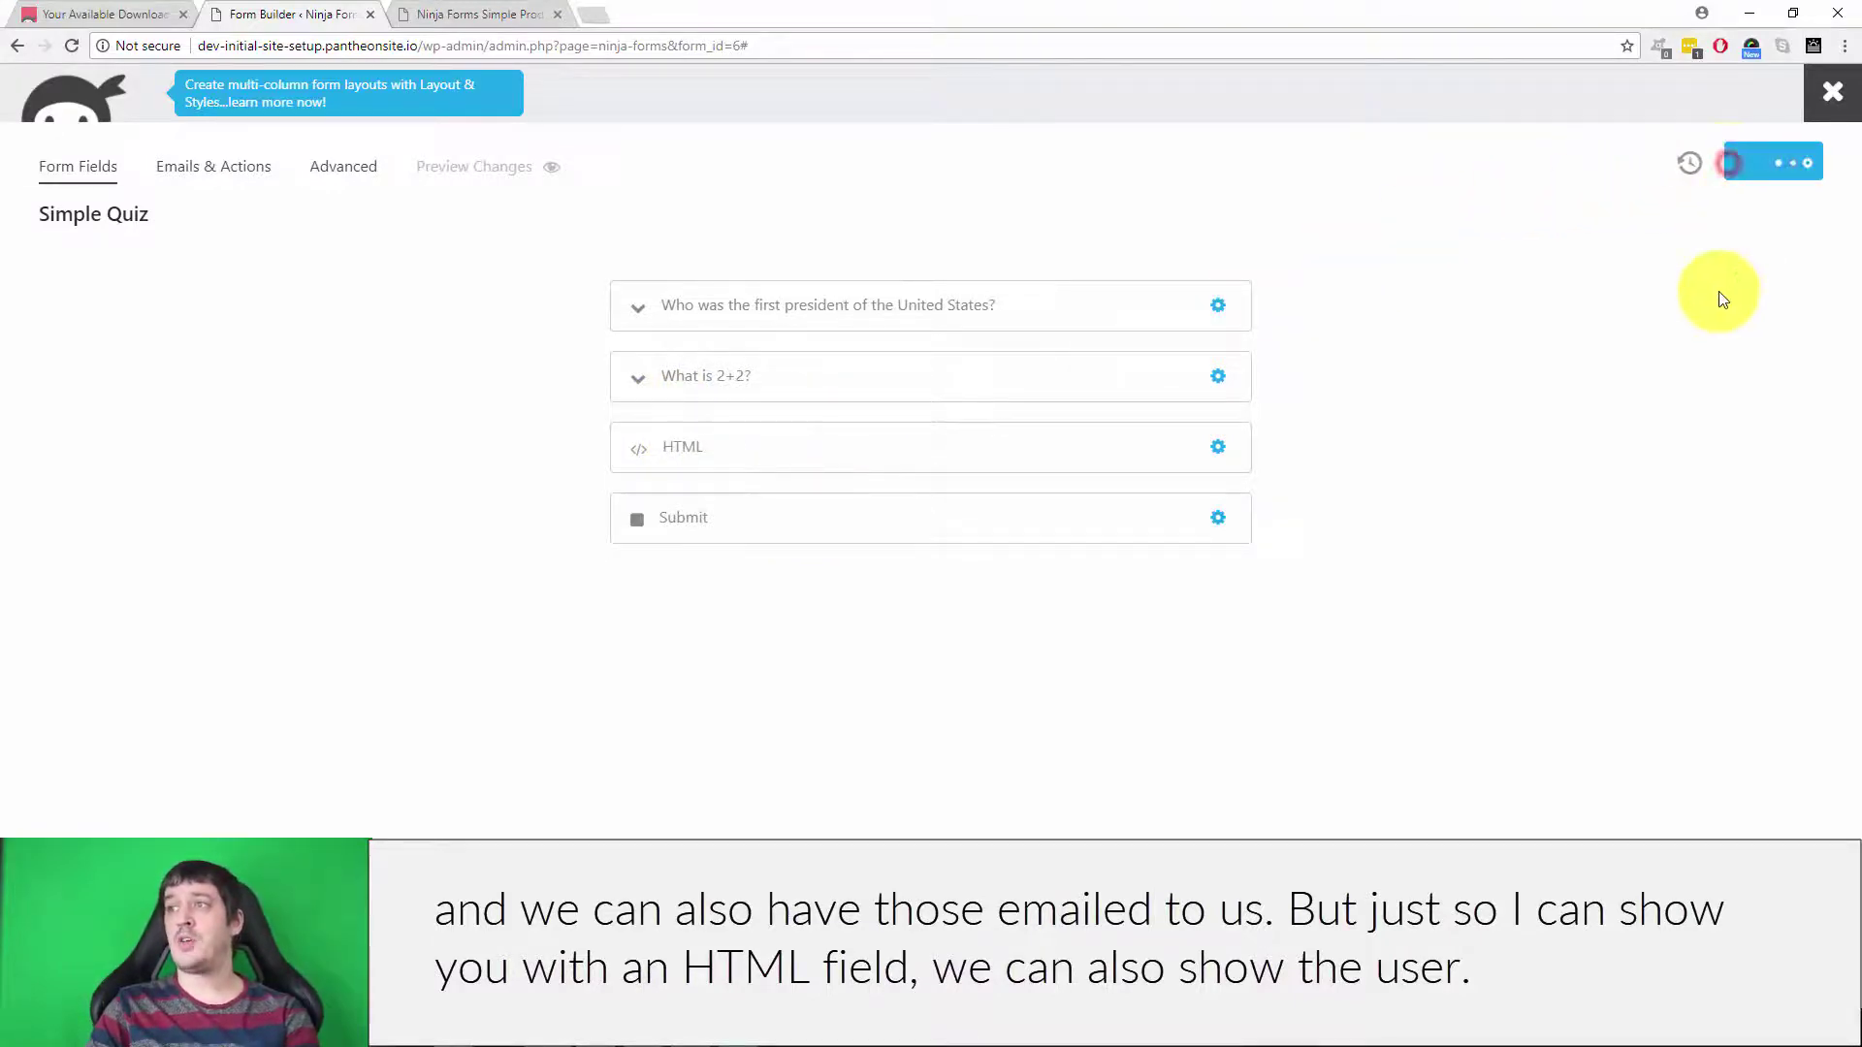
Create a new WordPress page titled 'Quick Ninja Forms quiz'
click(1827, 77)
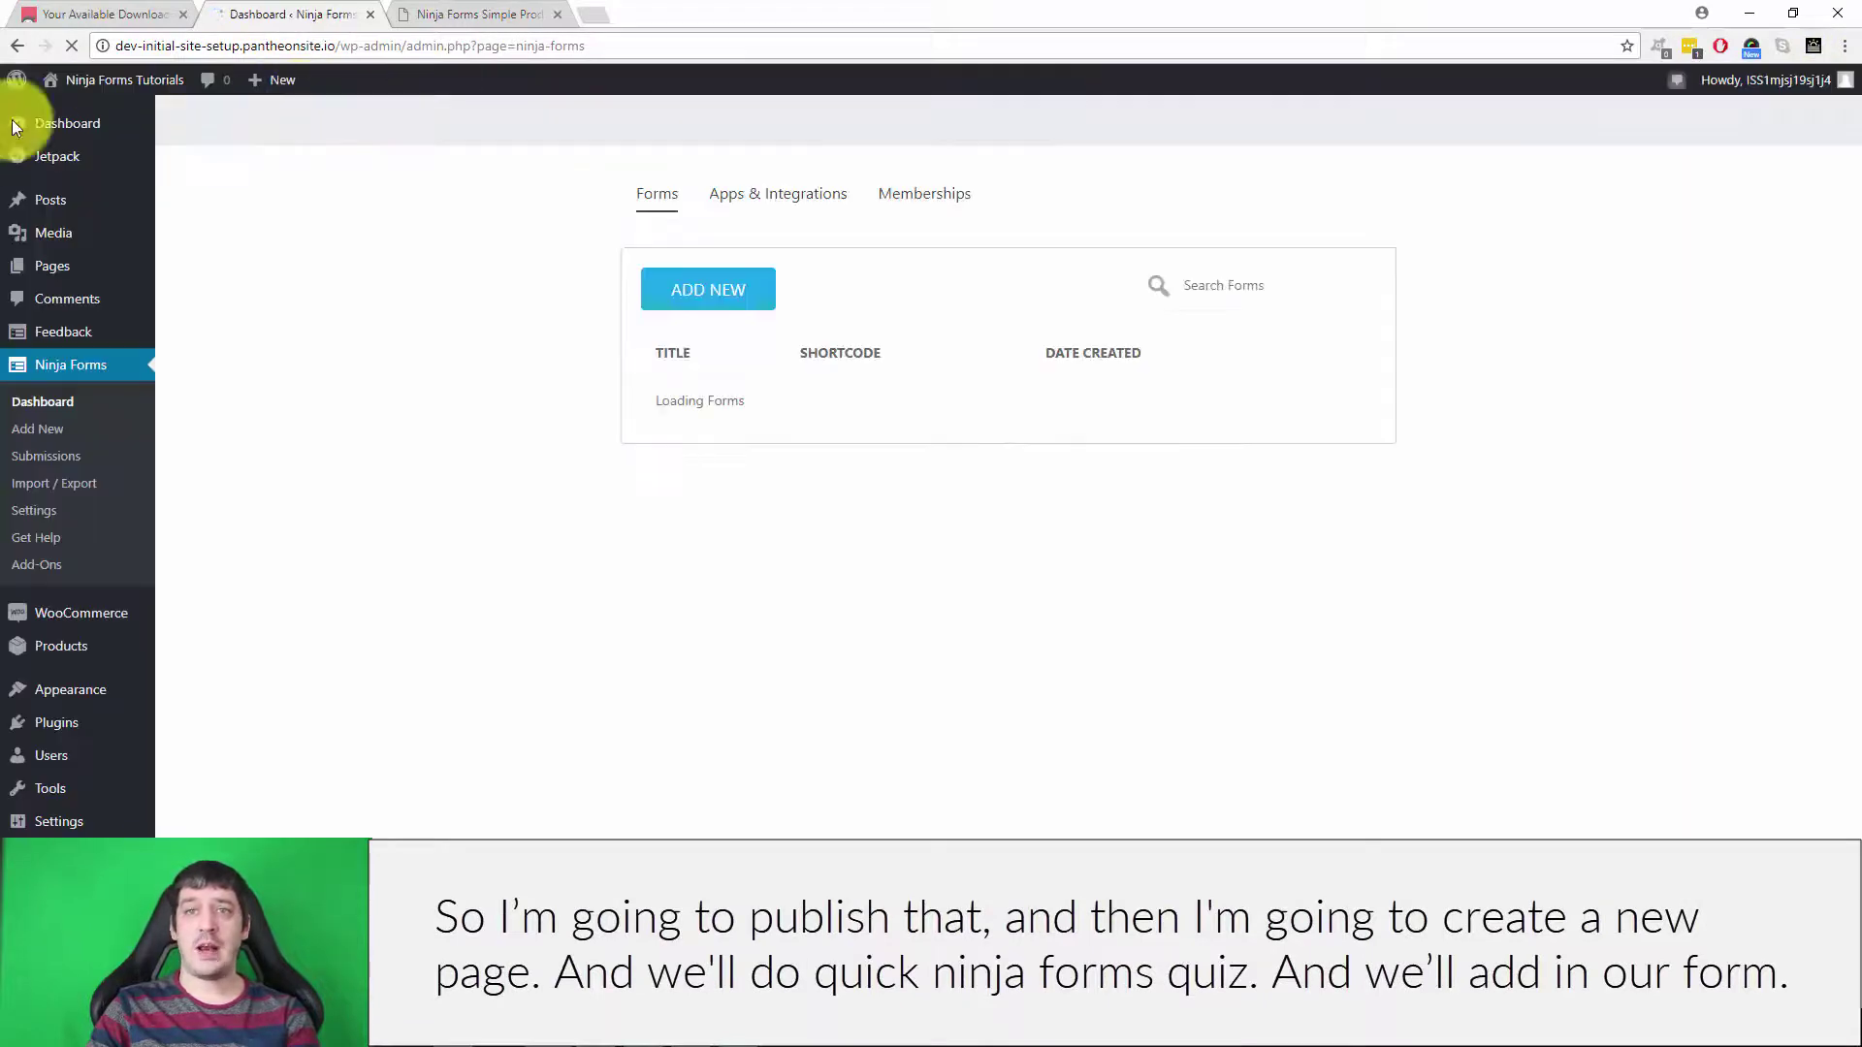
mouse_move(59, 266)
click(194, 295)
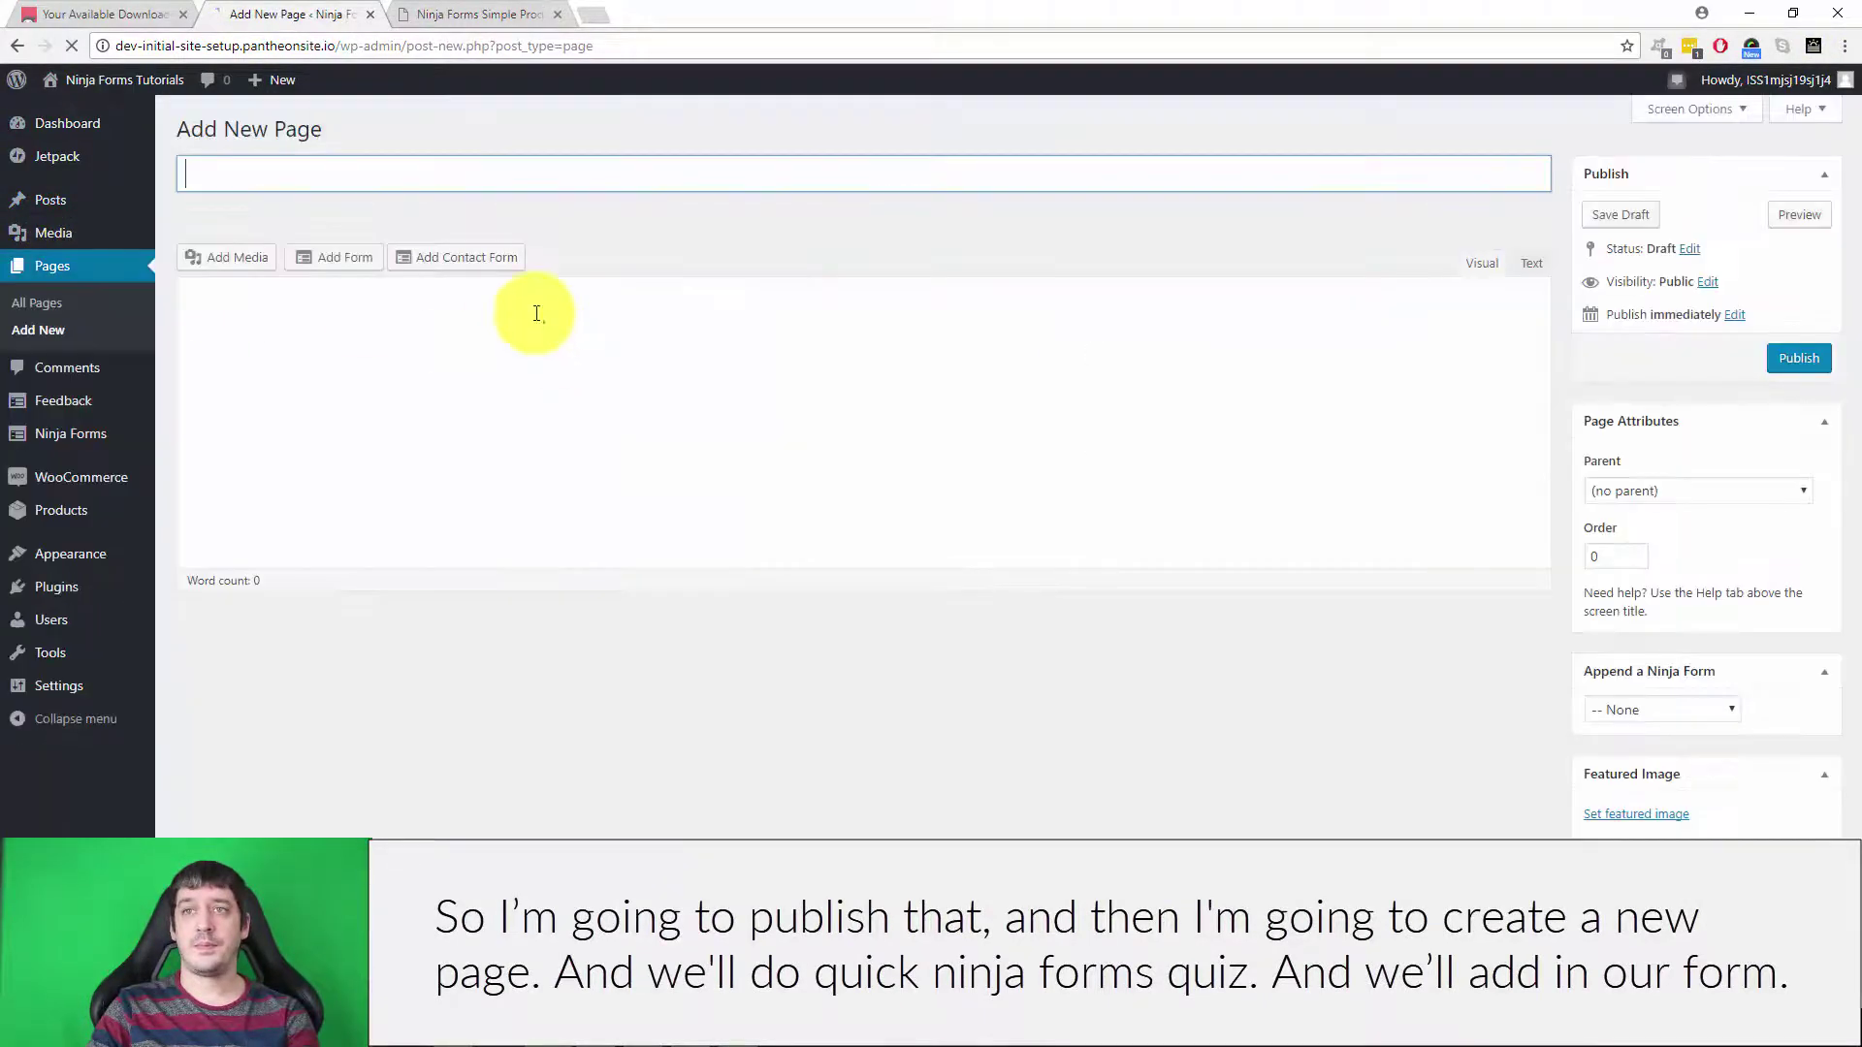
click(485, 178)
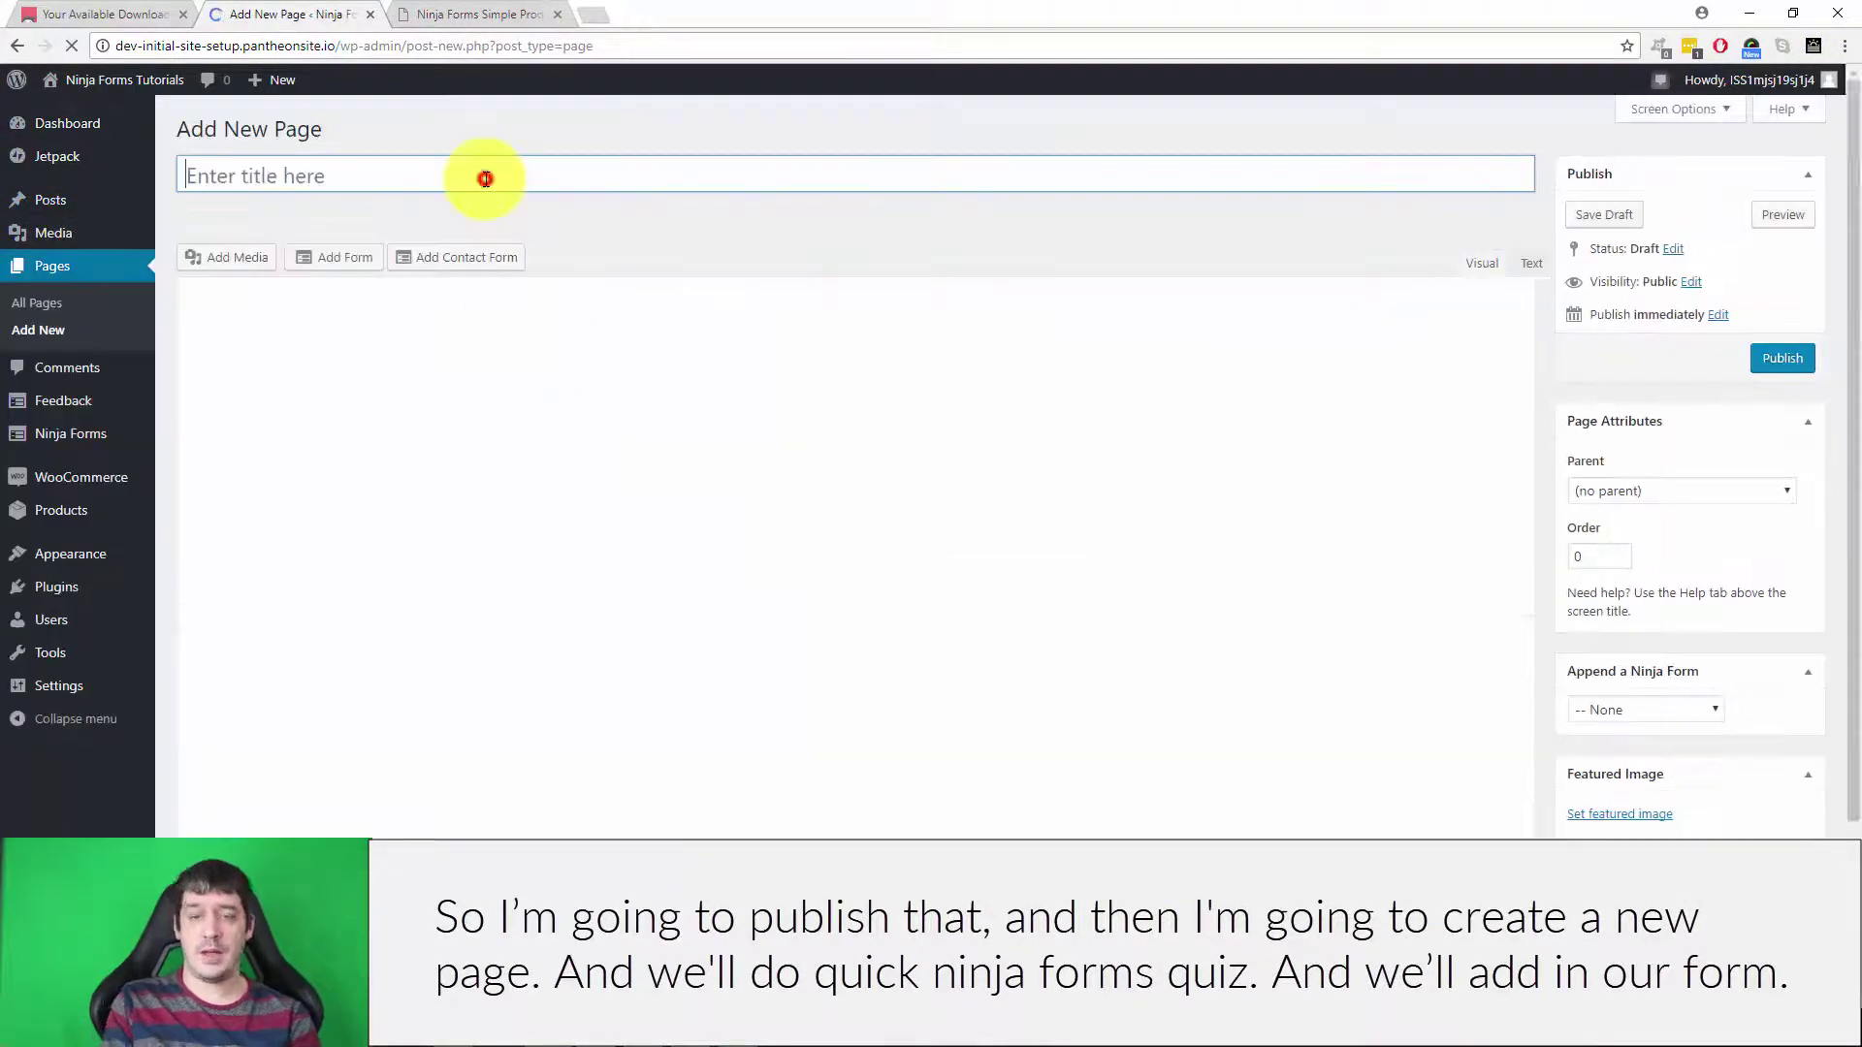
text(Quick Ninja F)
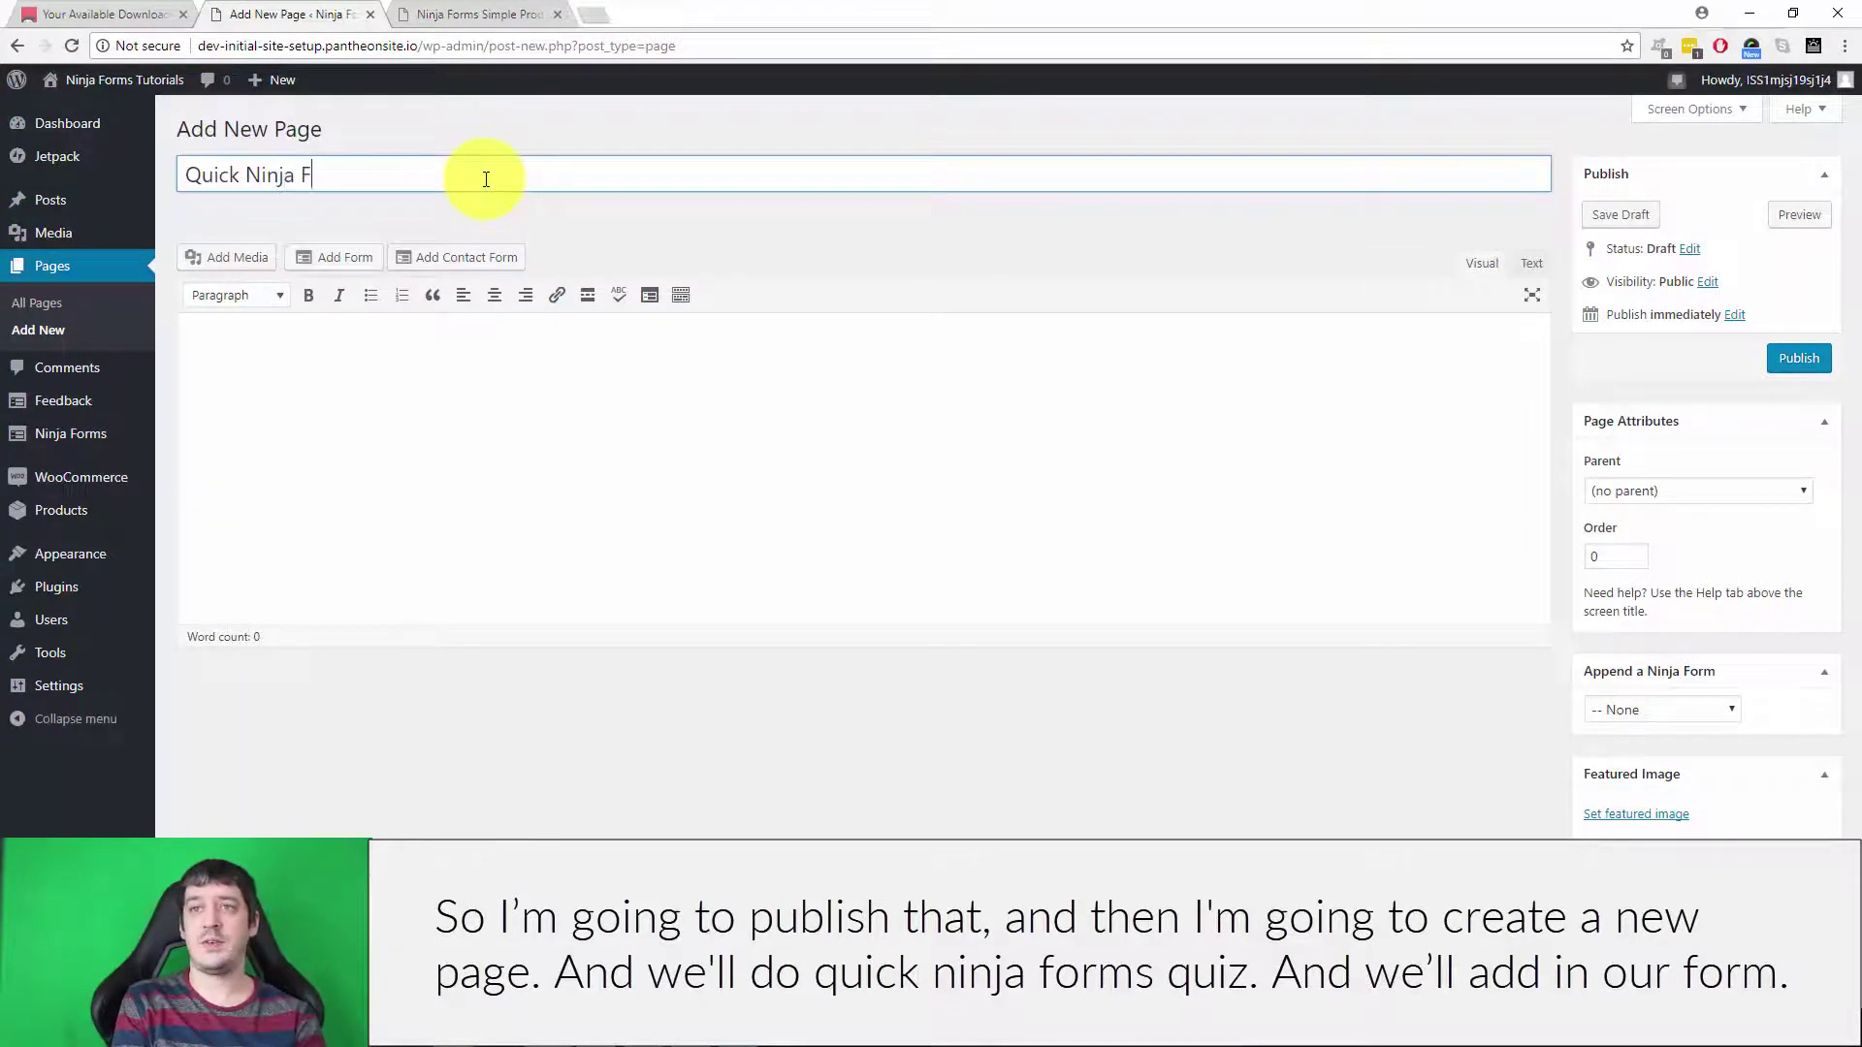
text(orms quiz)
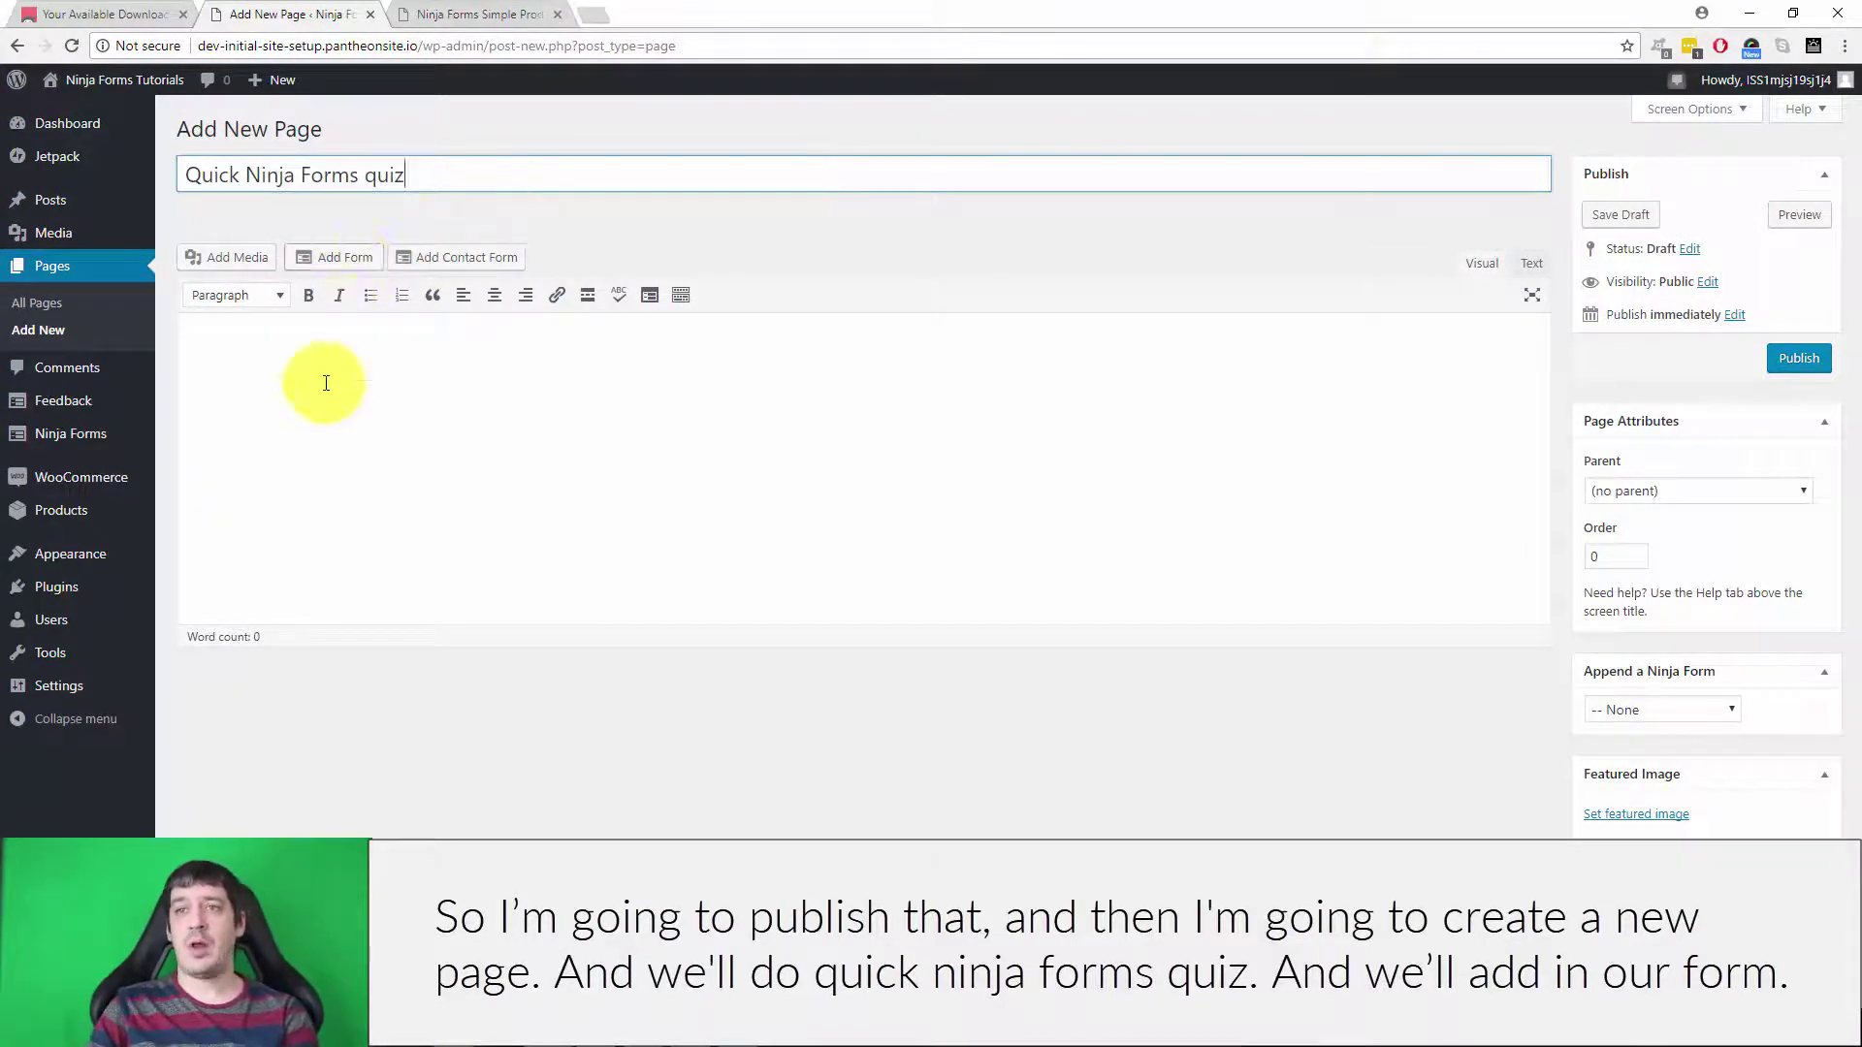
click(326, 383)
Embed the Simple Quiz form ([ninja_form id=6]) in the page and publish it
click(357, 254)
click(860, 534)
click(1063, 534)
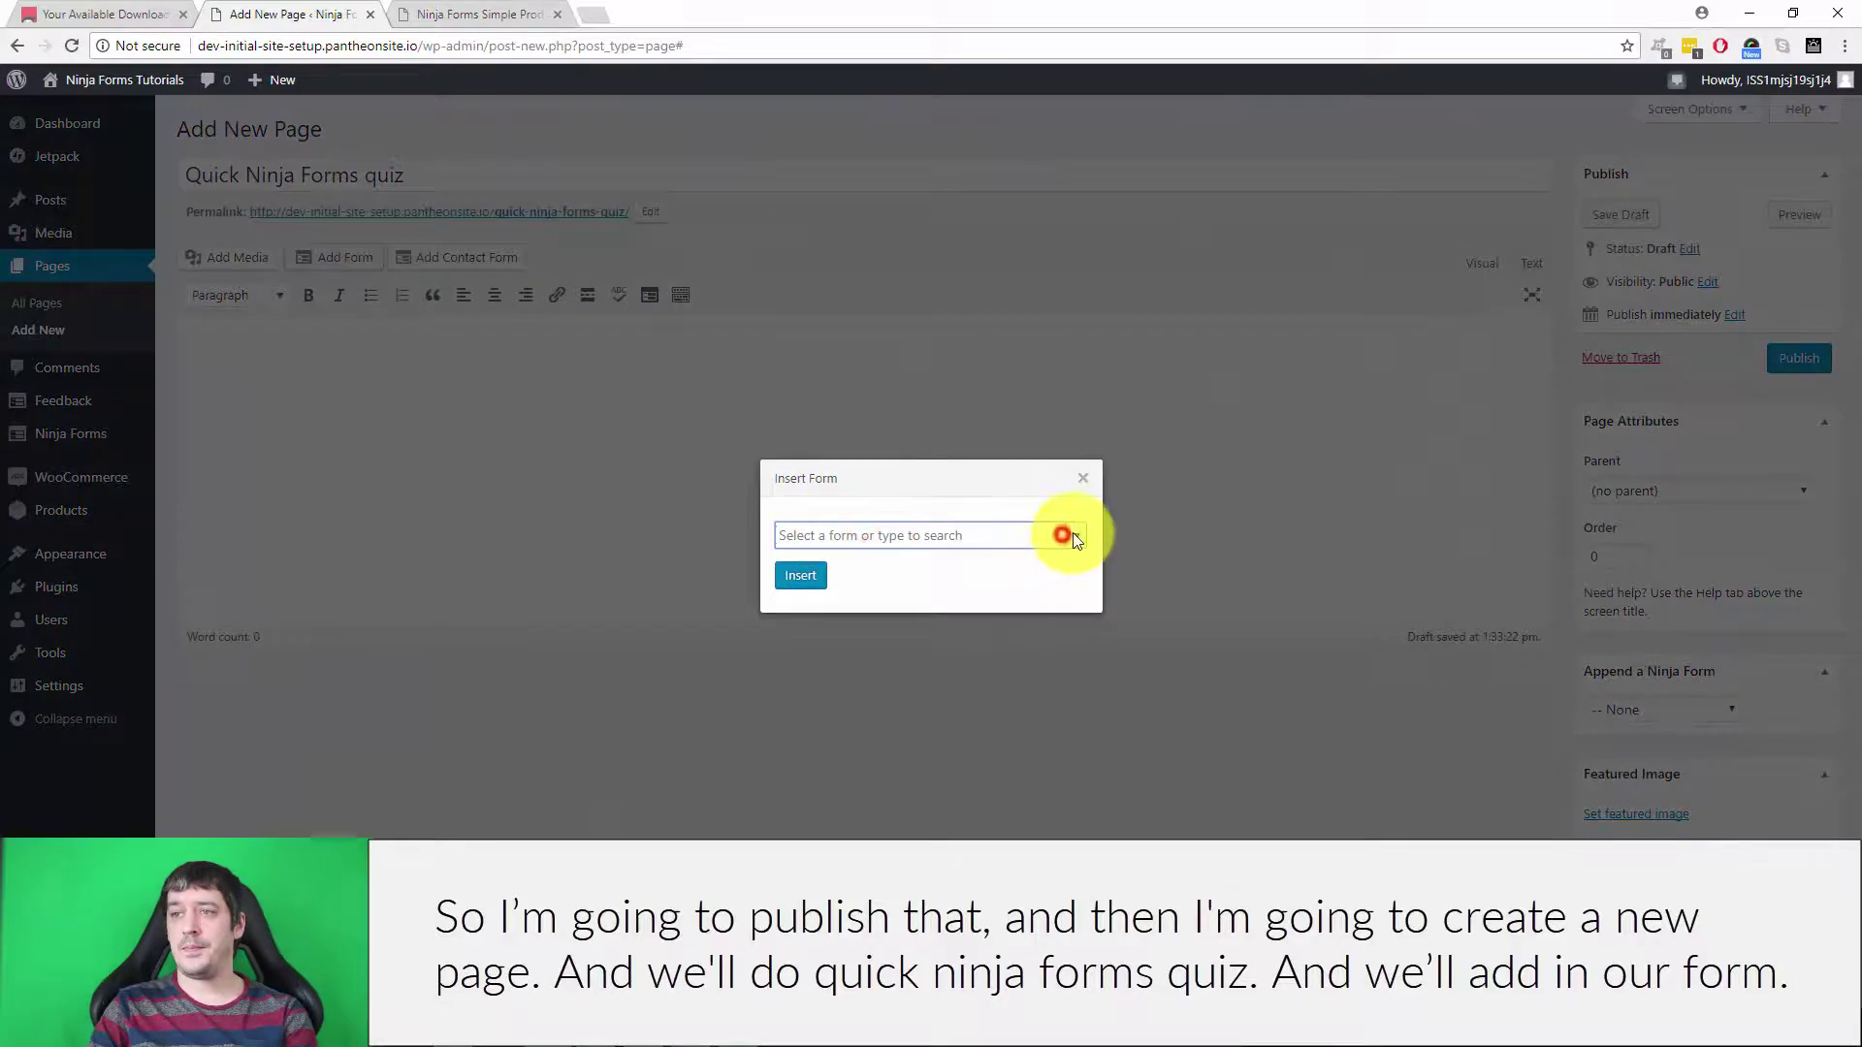
click(878, 645)
click(810, 577)
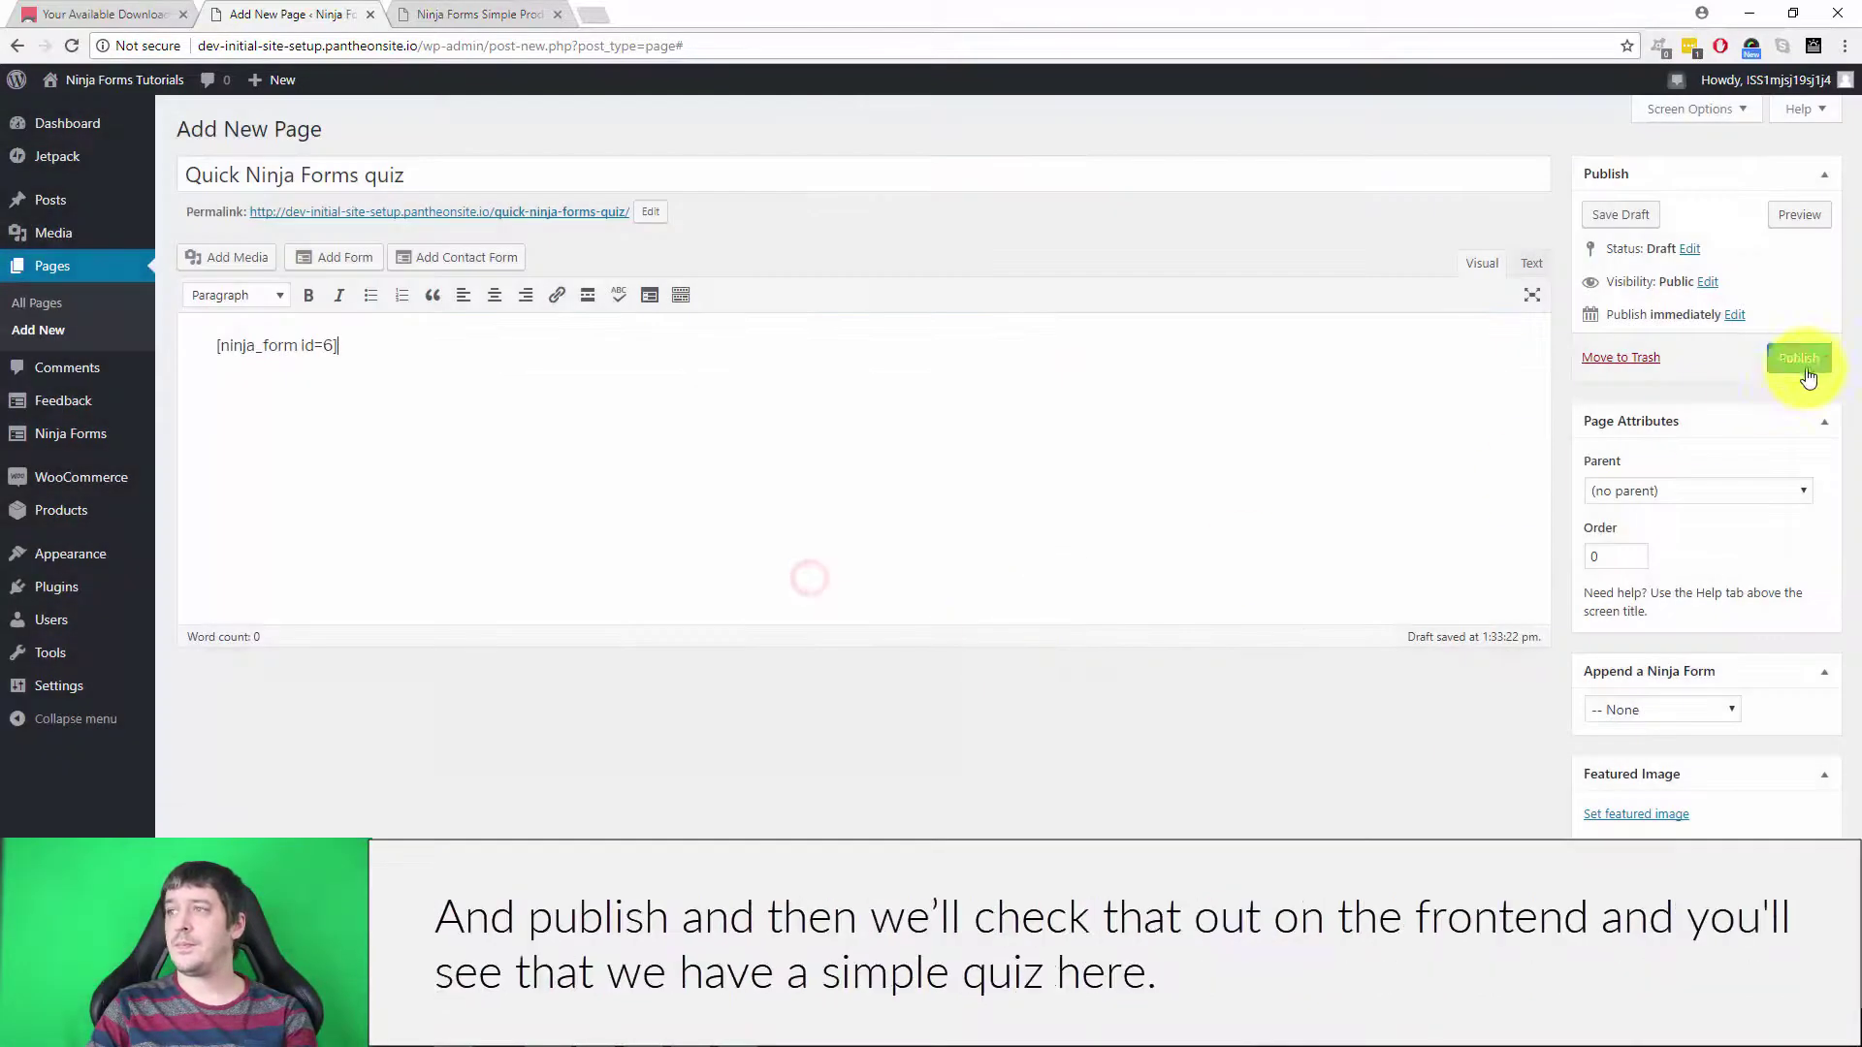
click(1800, 359)
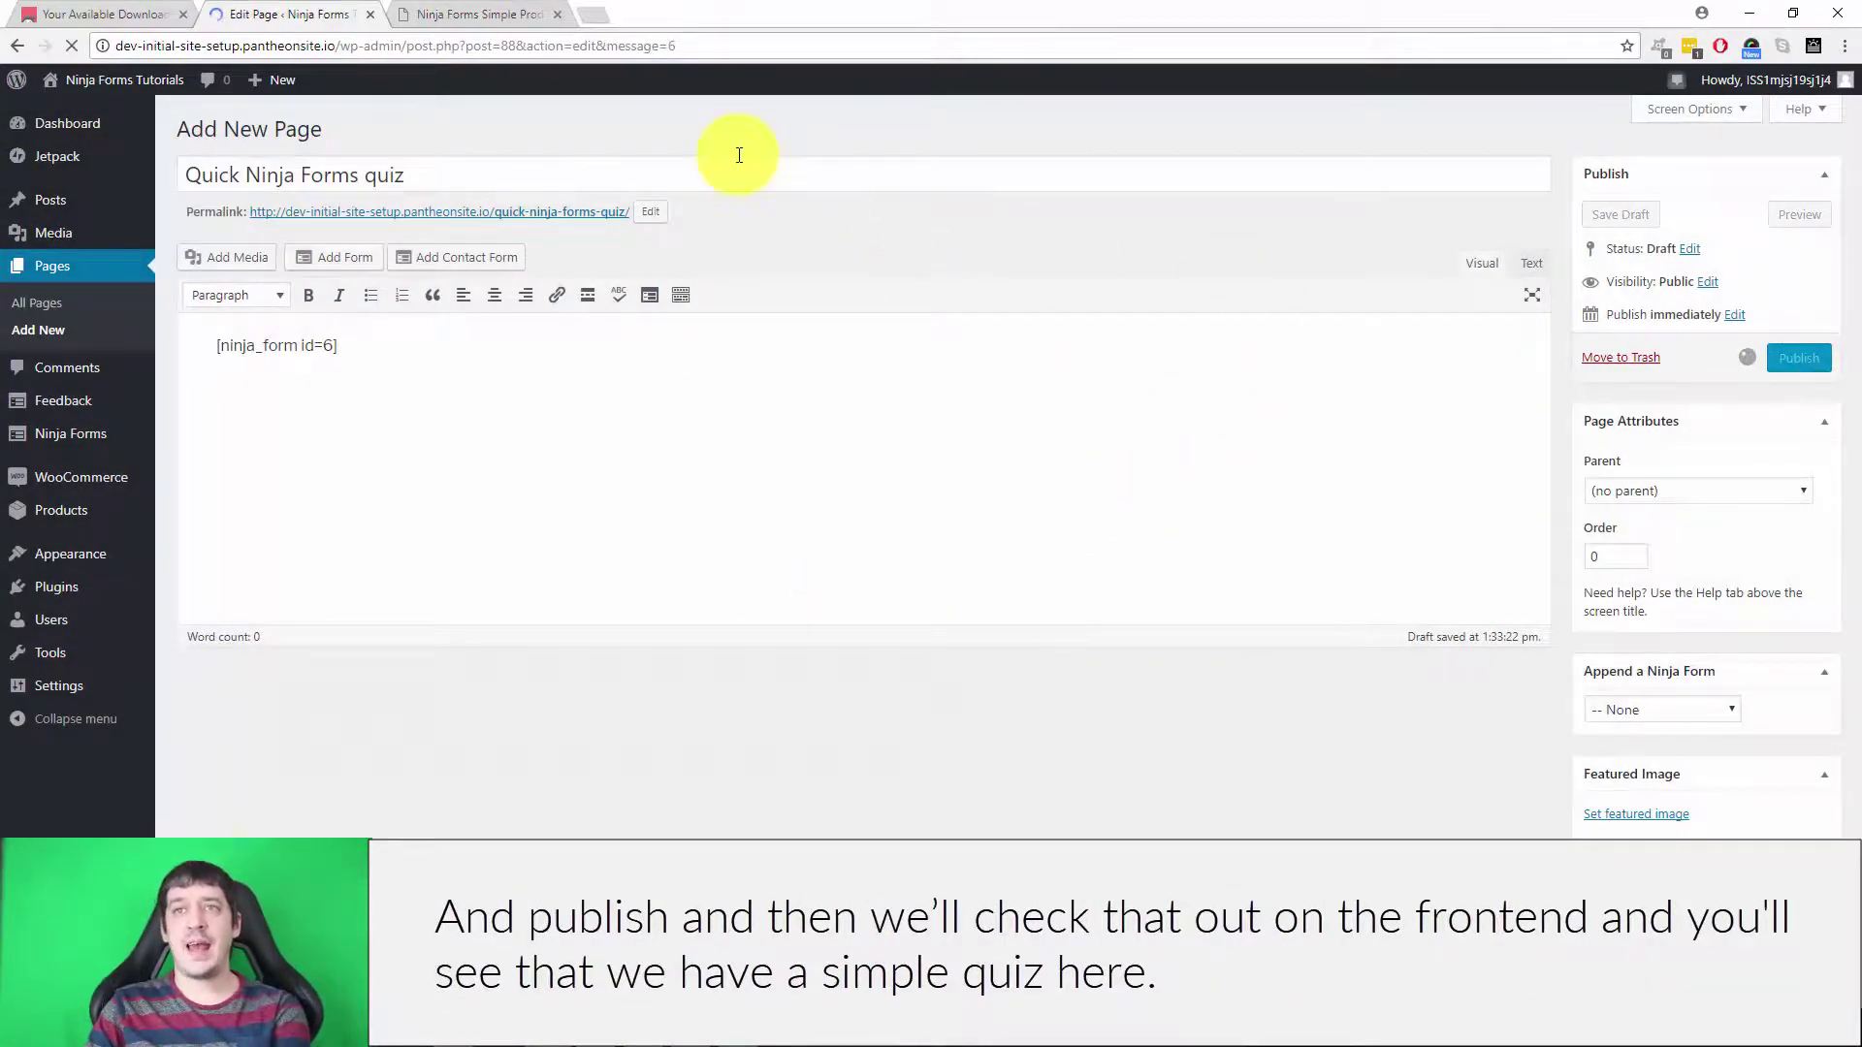
View the published page live in a new browser tab
right_click(480, 262)
click(518, 279)
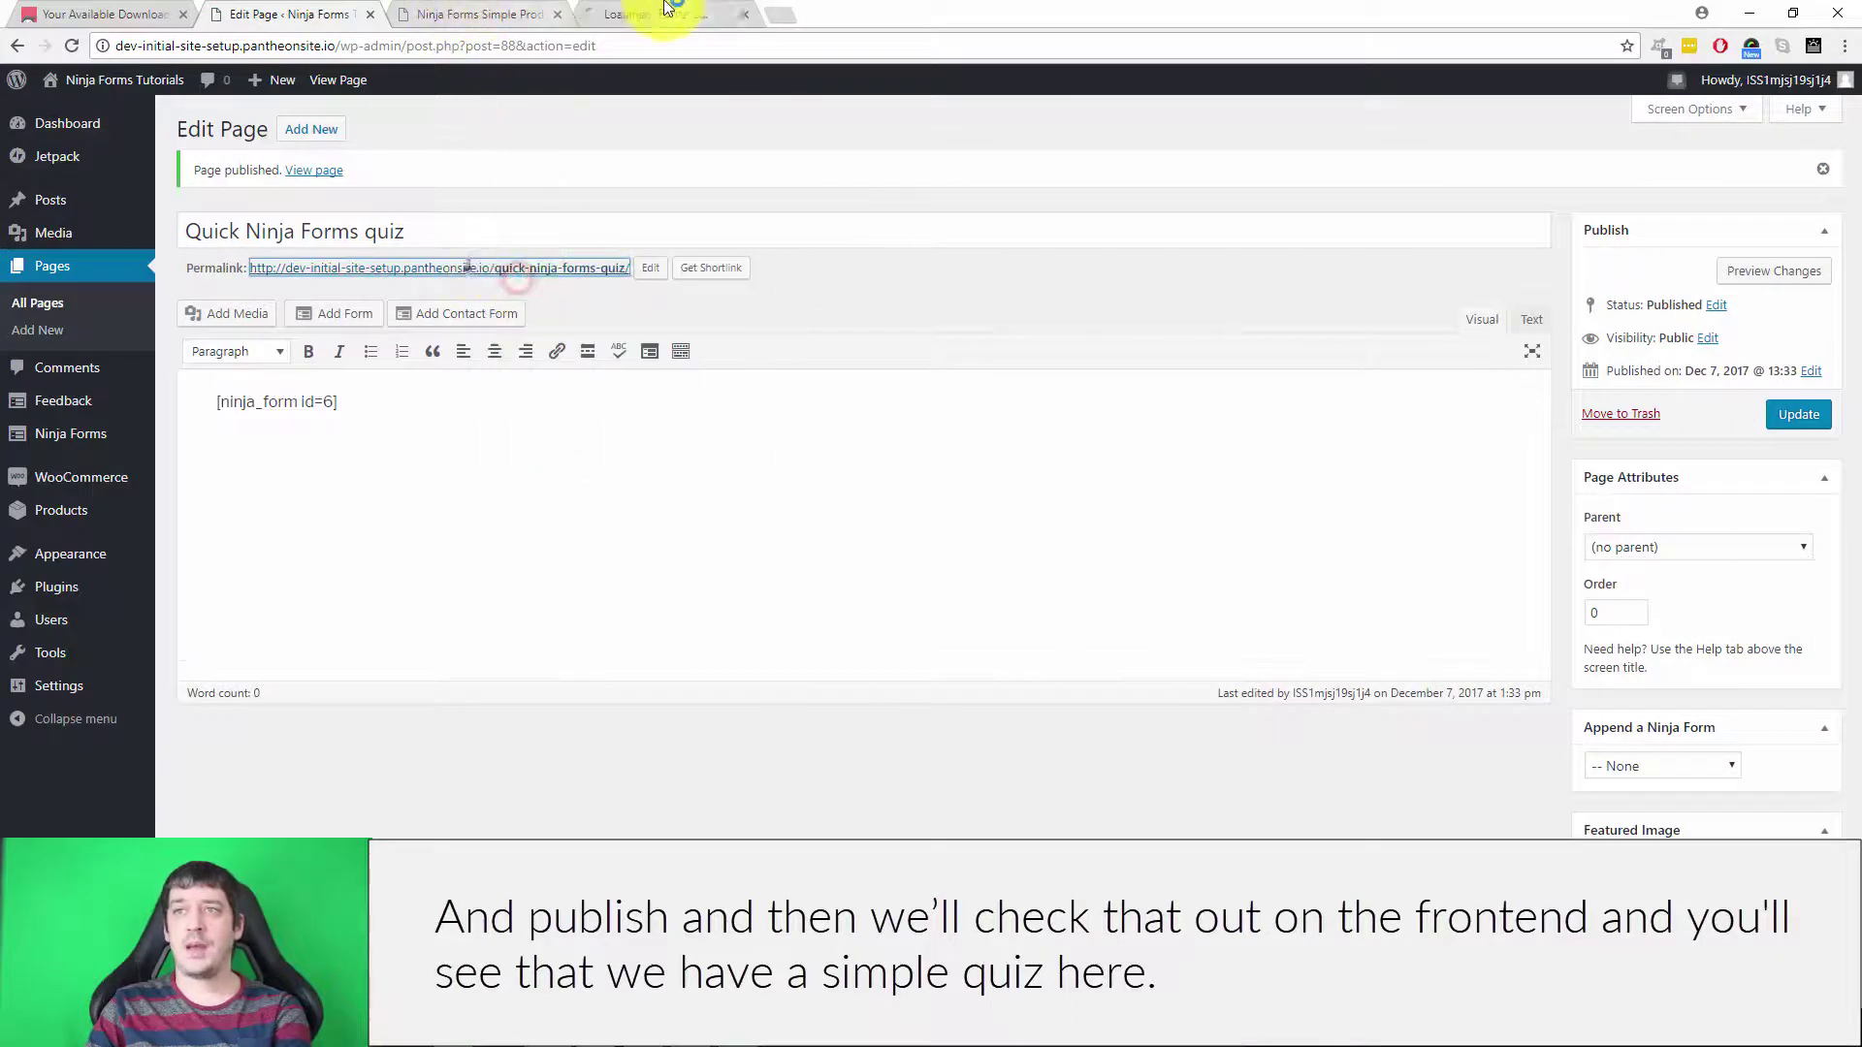
click(668, 10)
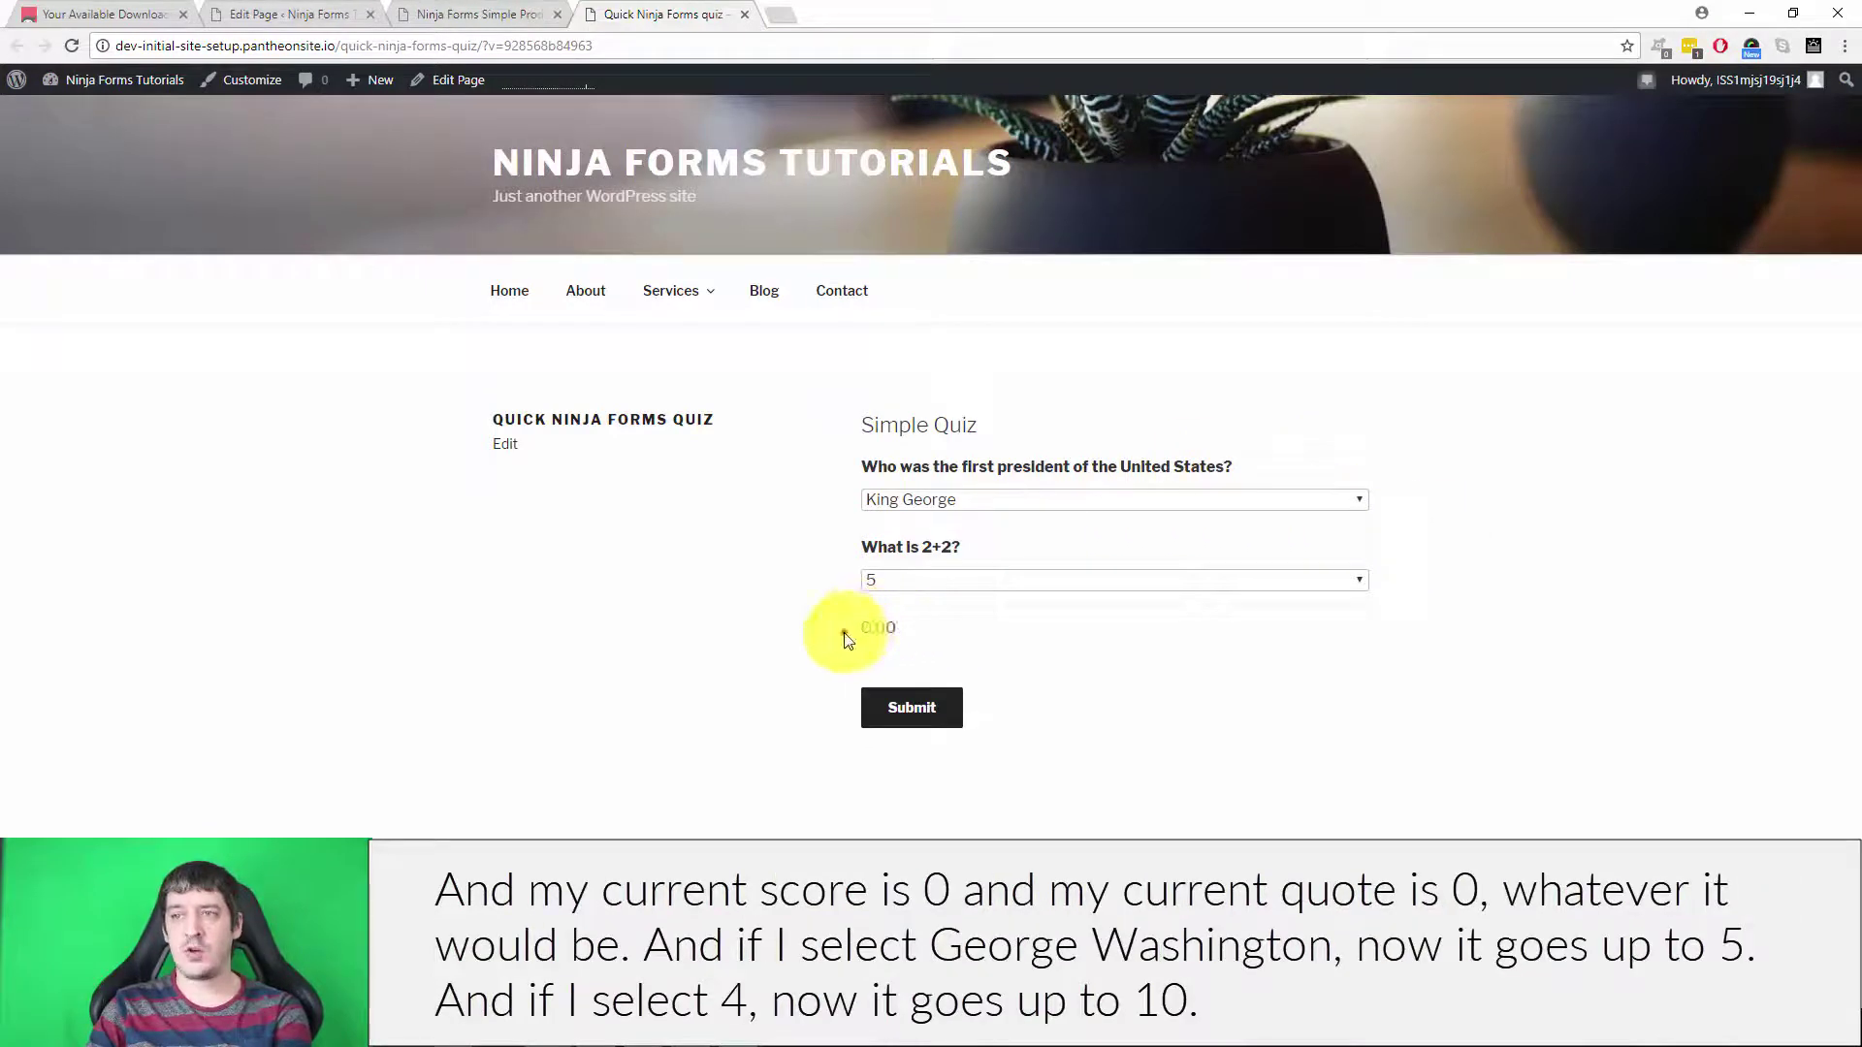
Answer George washington and 4, raising the displayed quiz score from 0.00 to 10.00
double_click(874, 626)
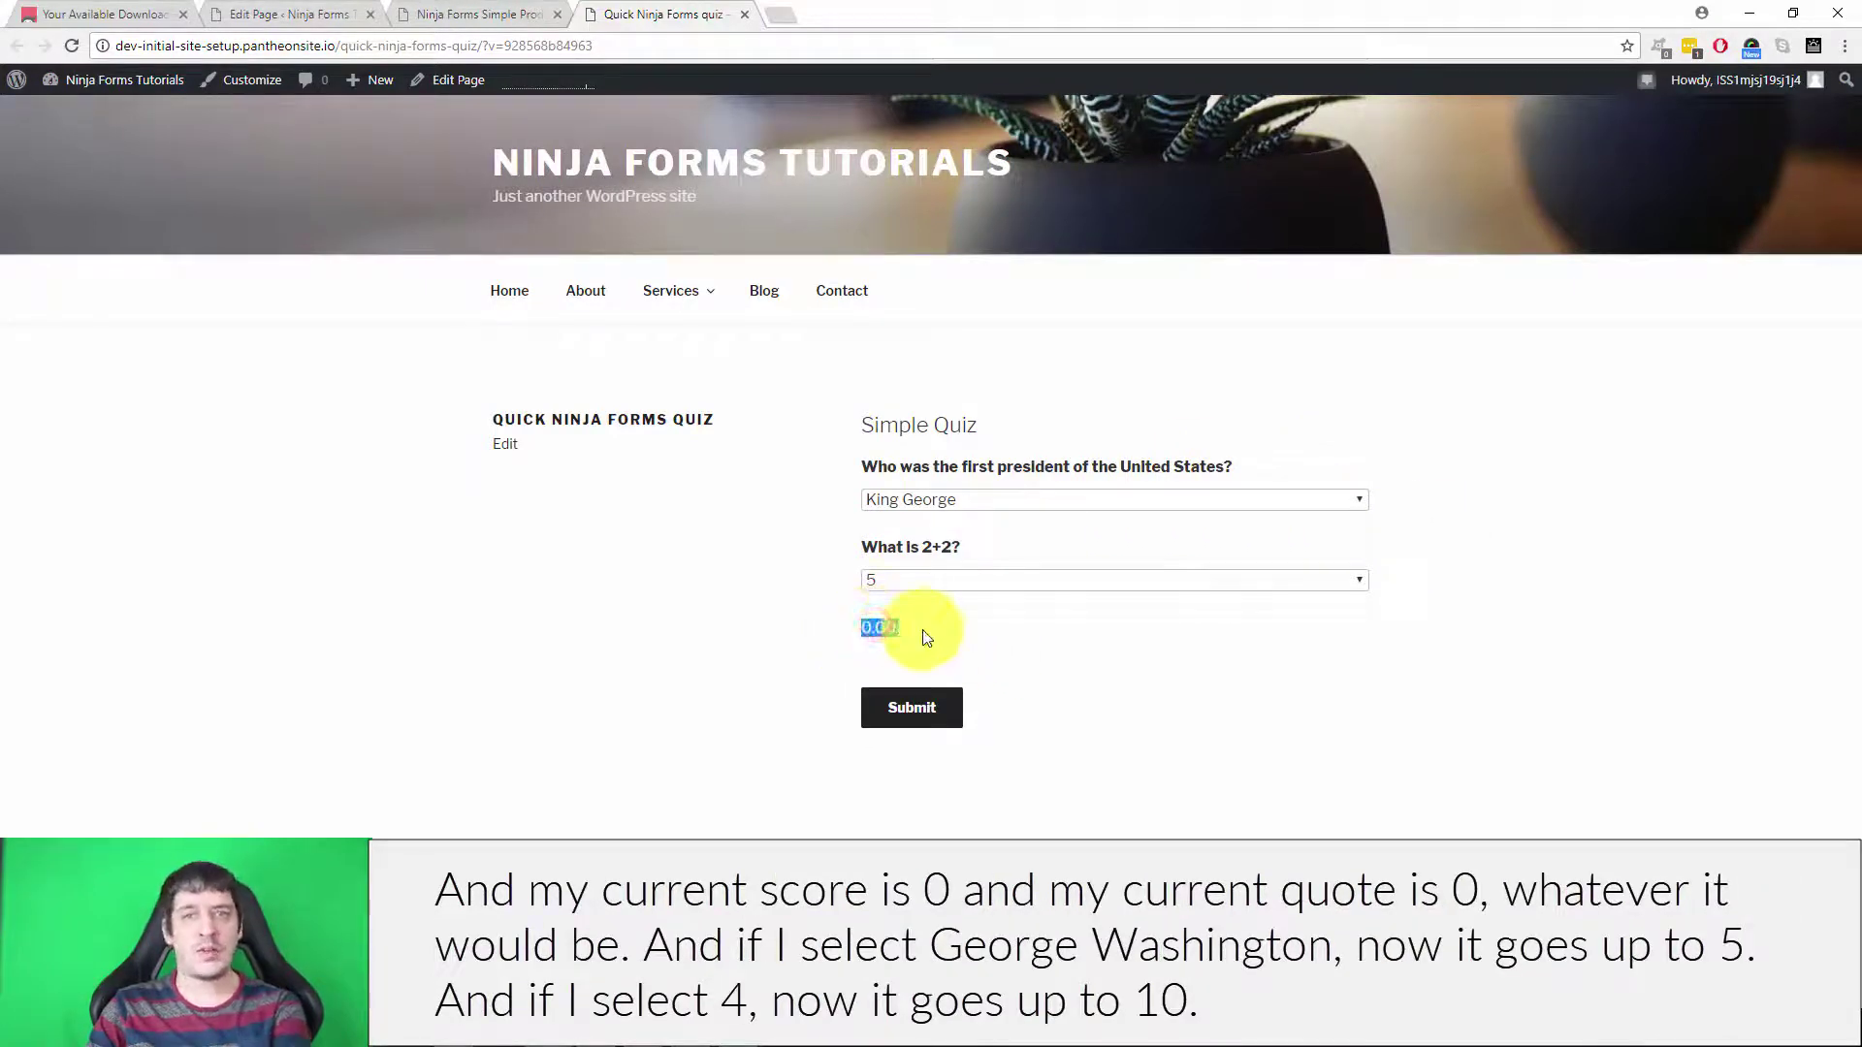
click(1098, 499)
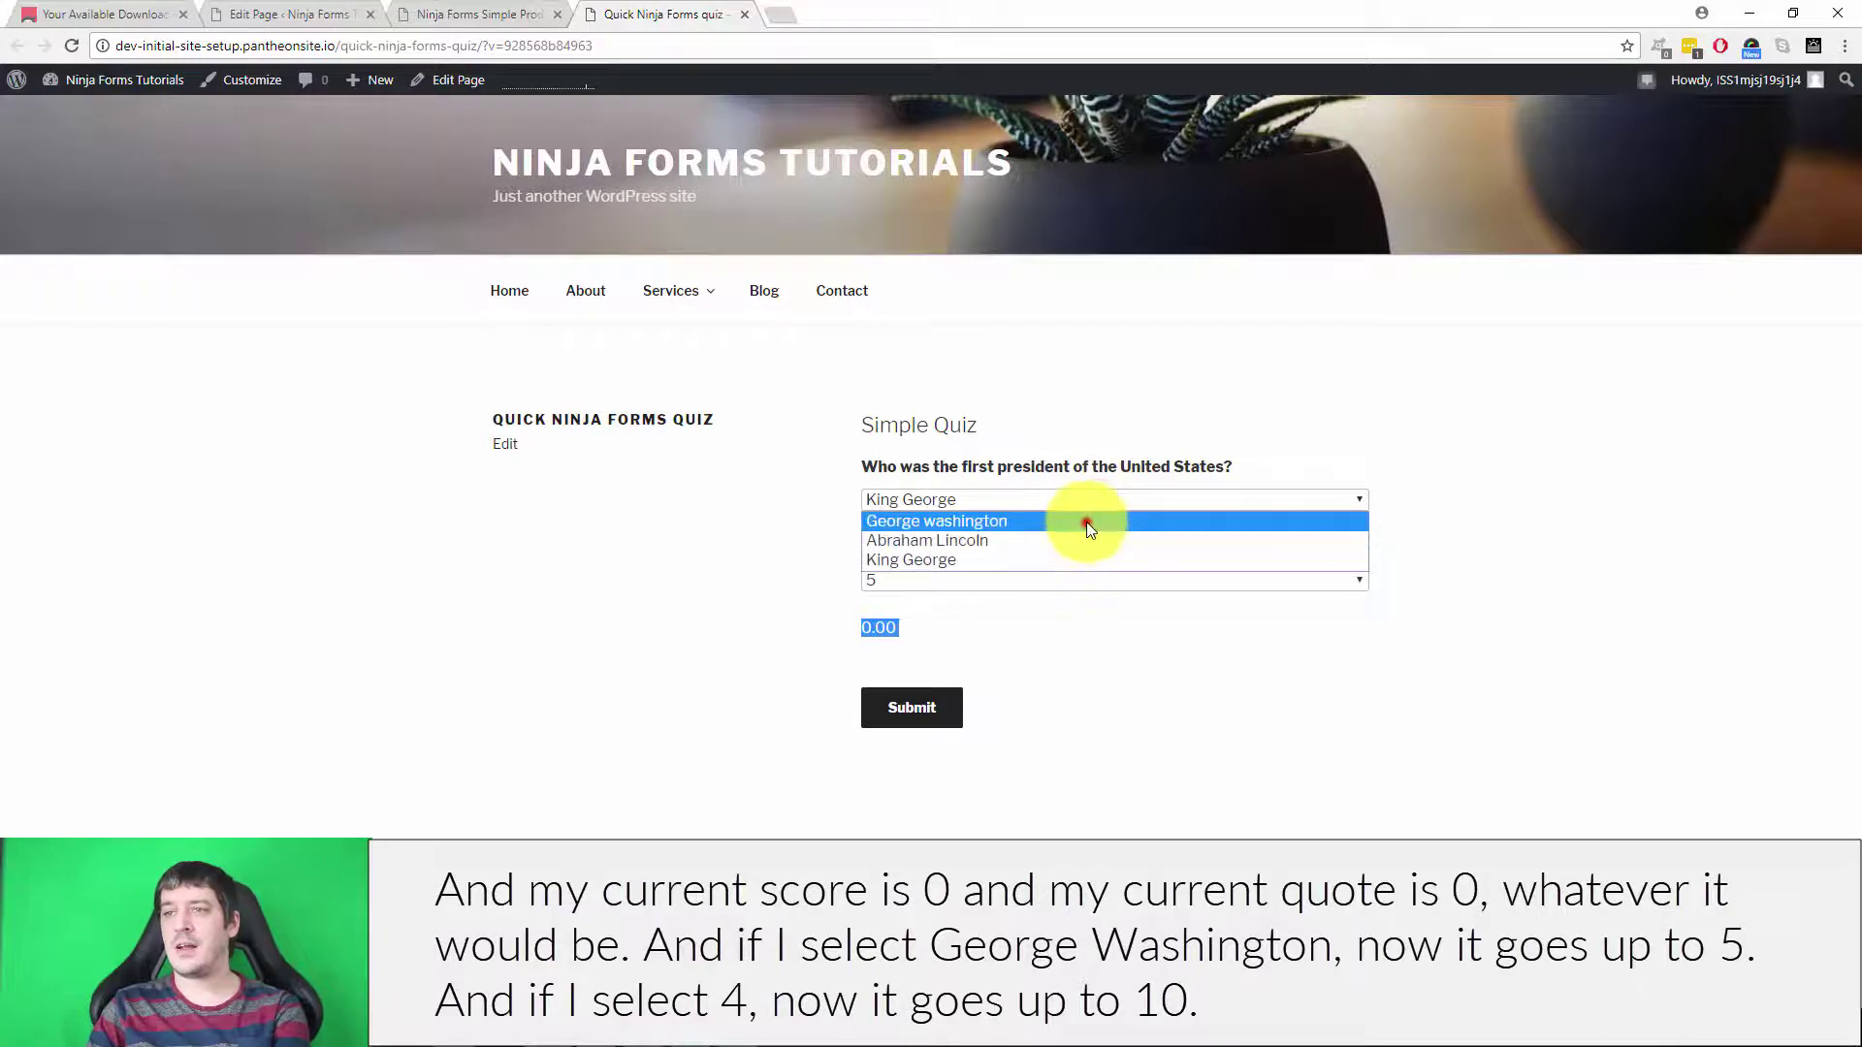
click(1086, 522)
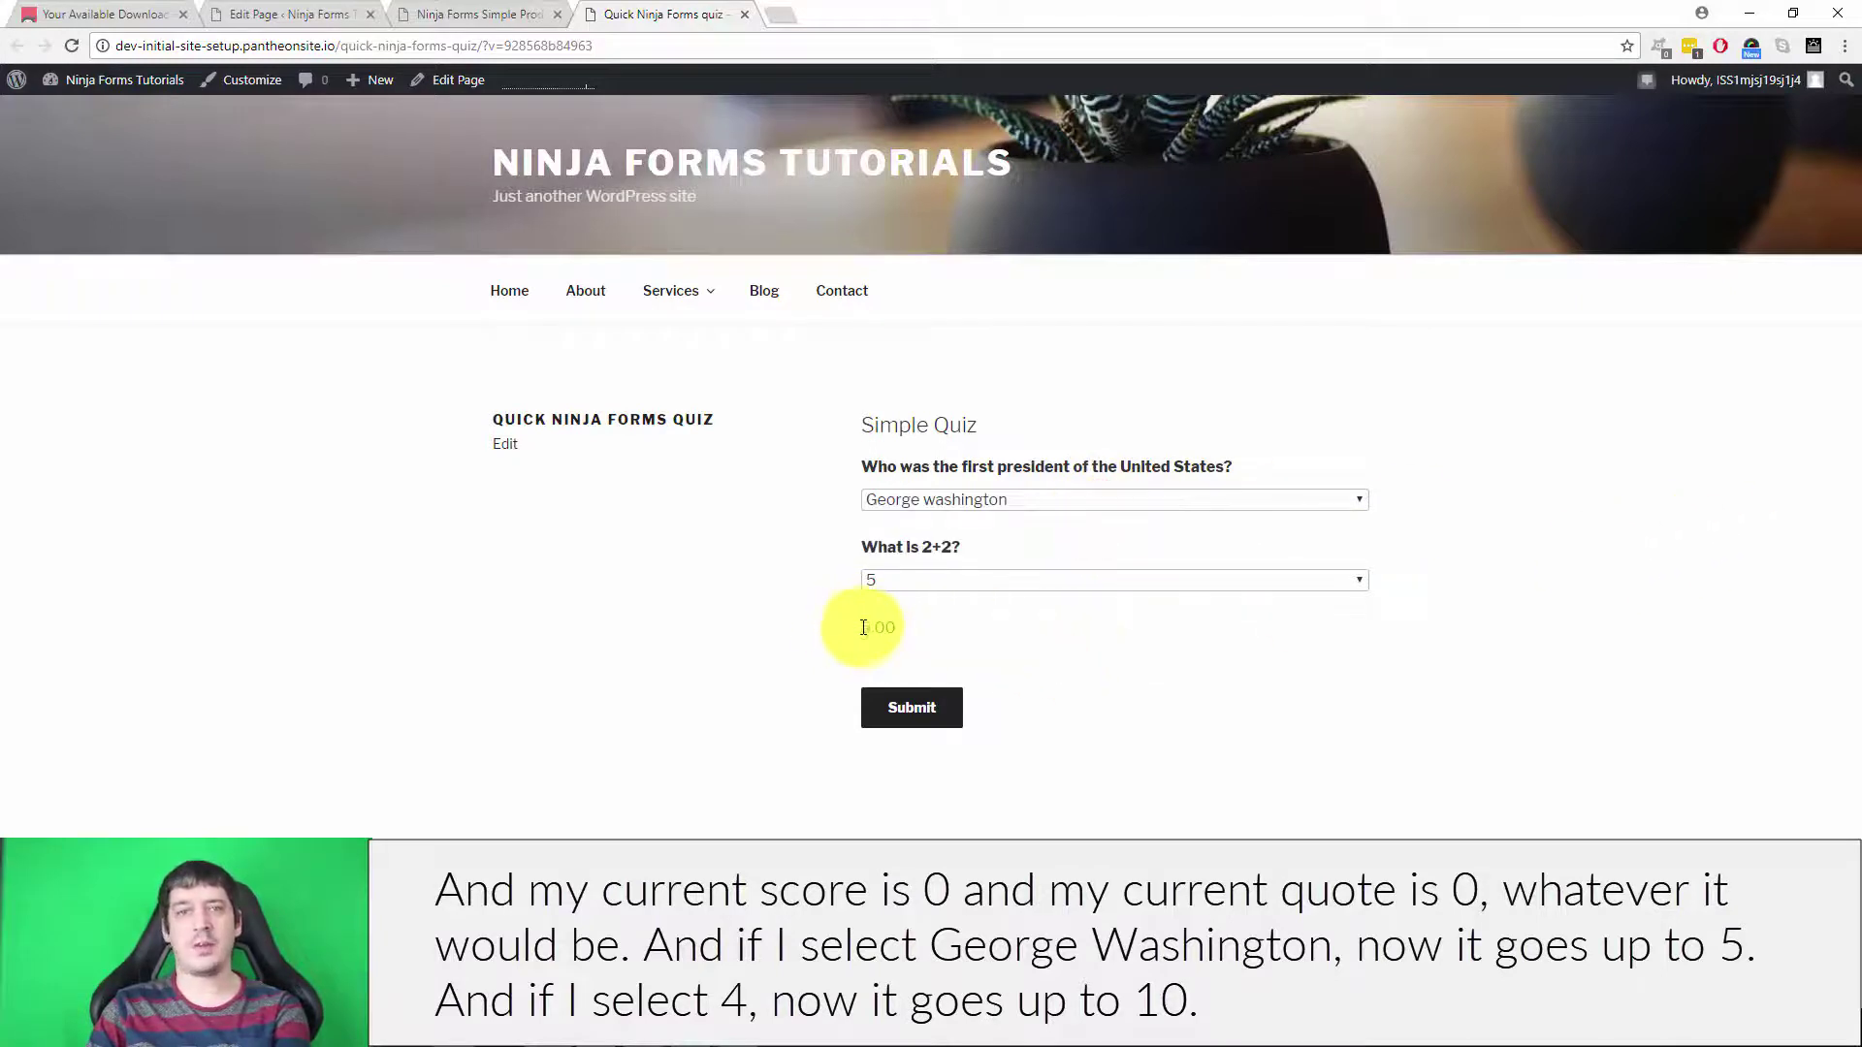
click(1023, 580)
click(951, 621)
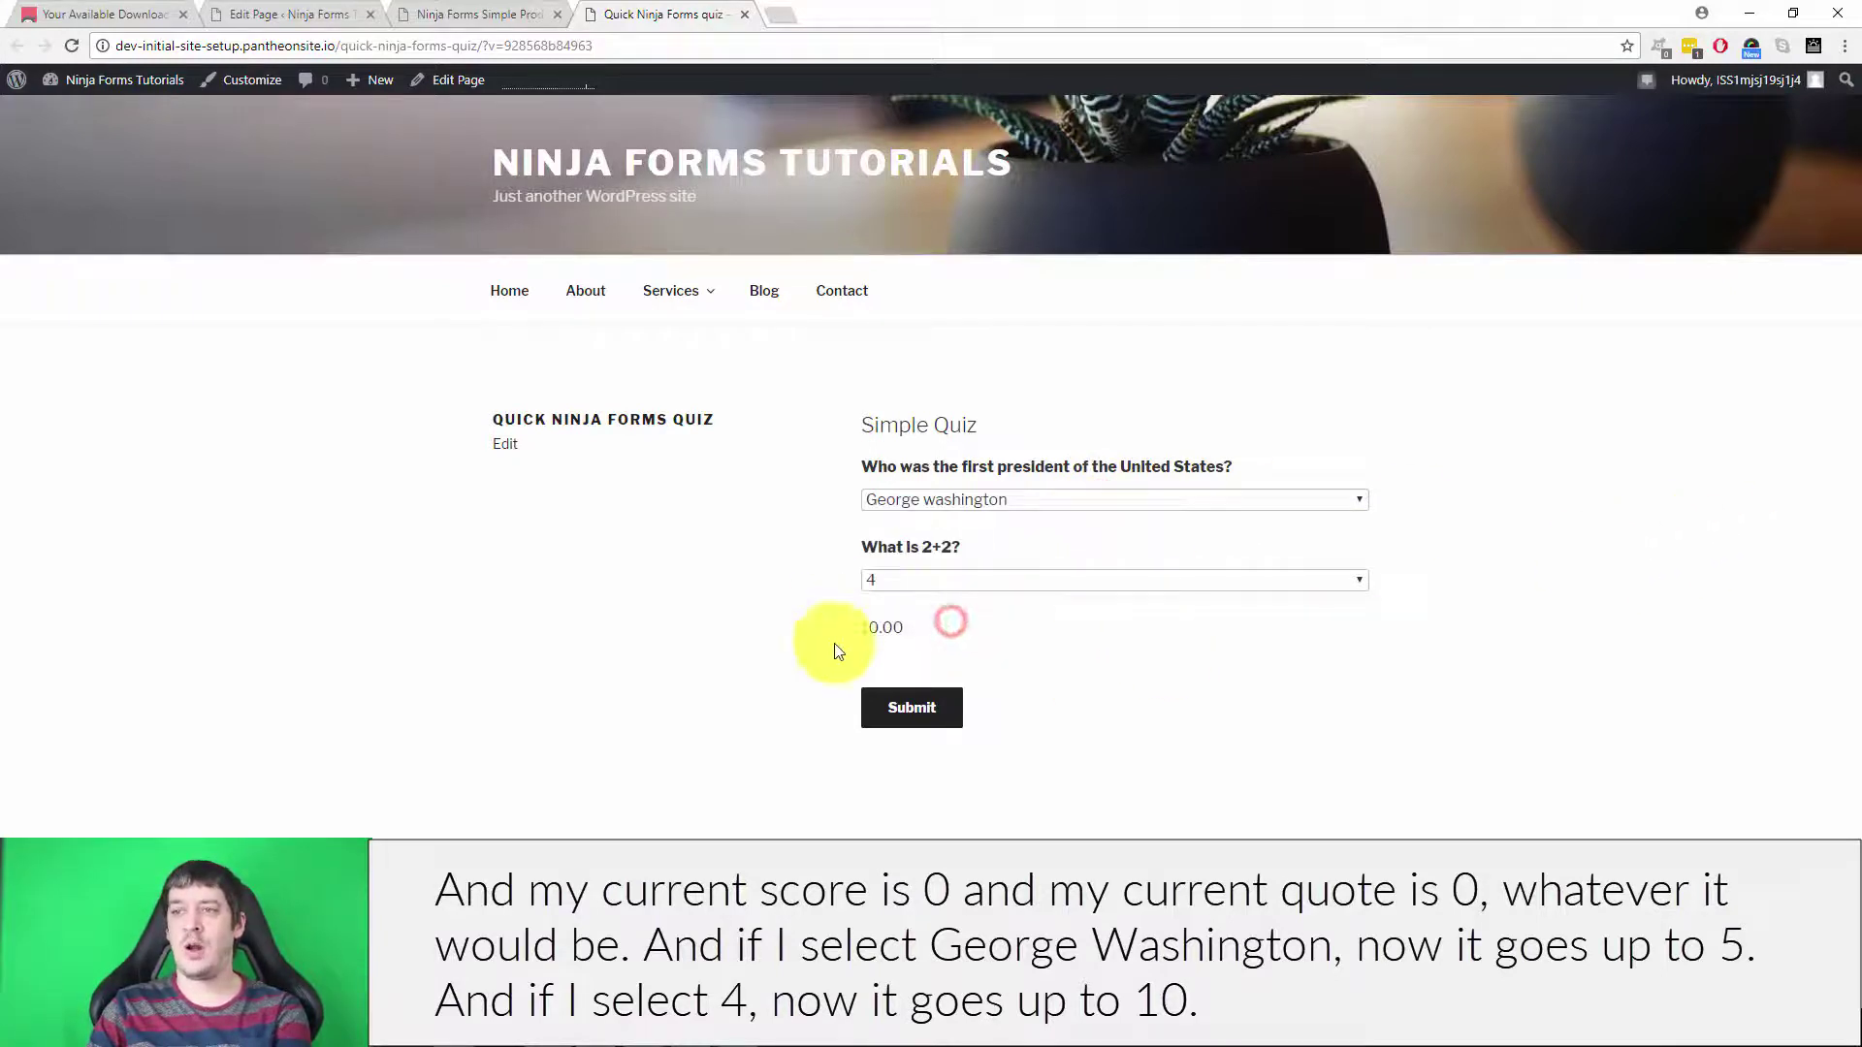